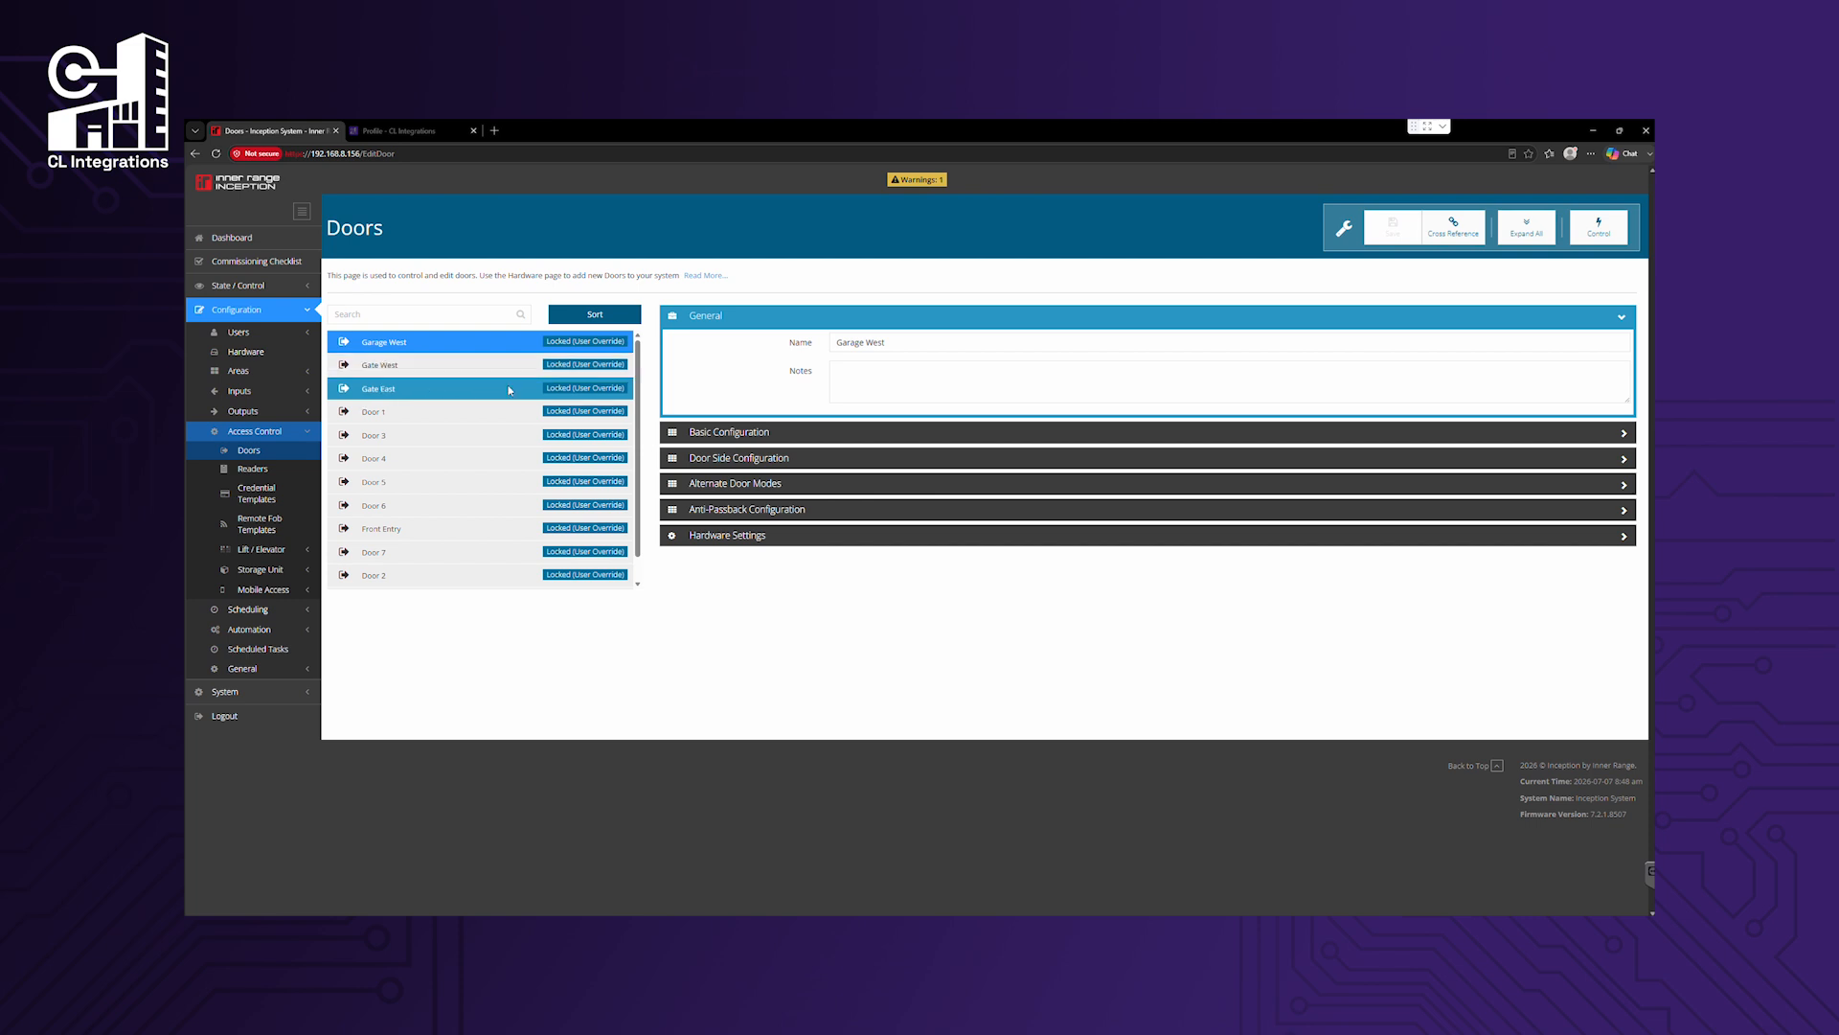
Expand Garage West's Basic Configuration panel to see its 2-second default unlock time and free-access options.
left_click(719, 434)
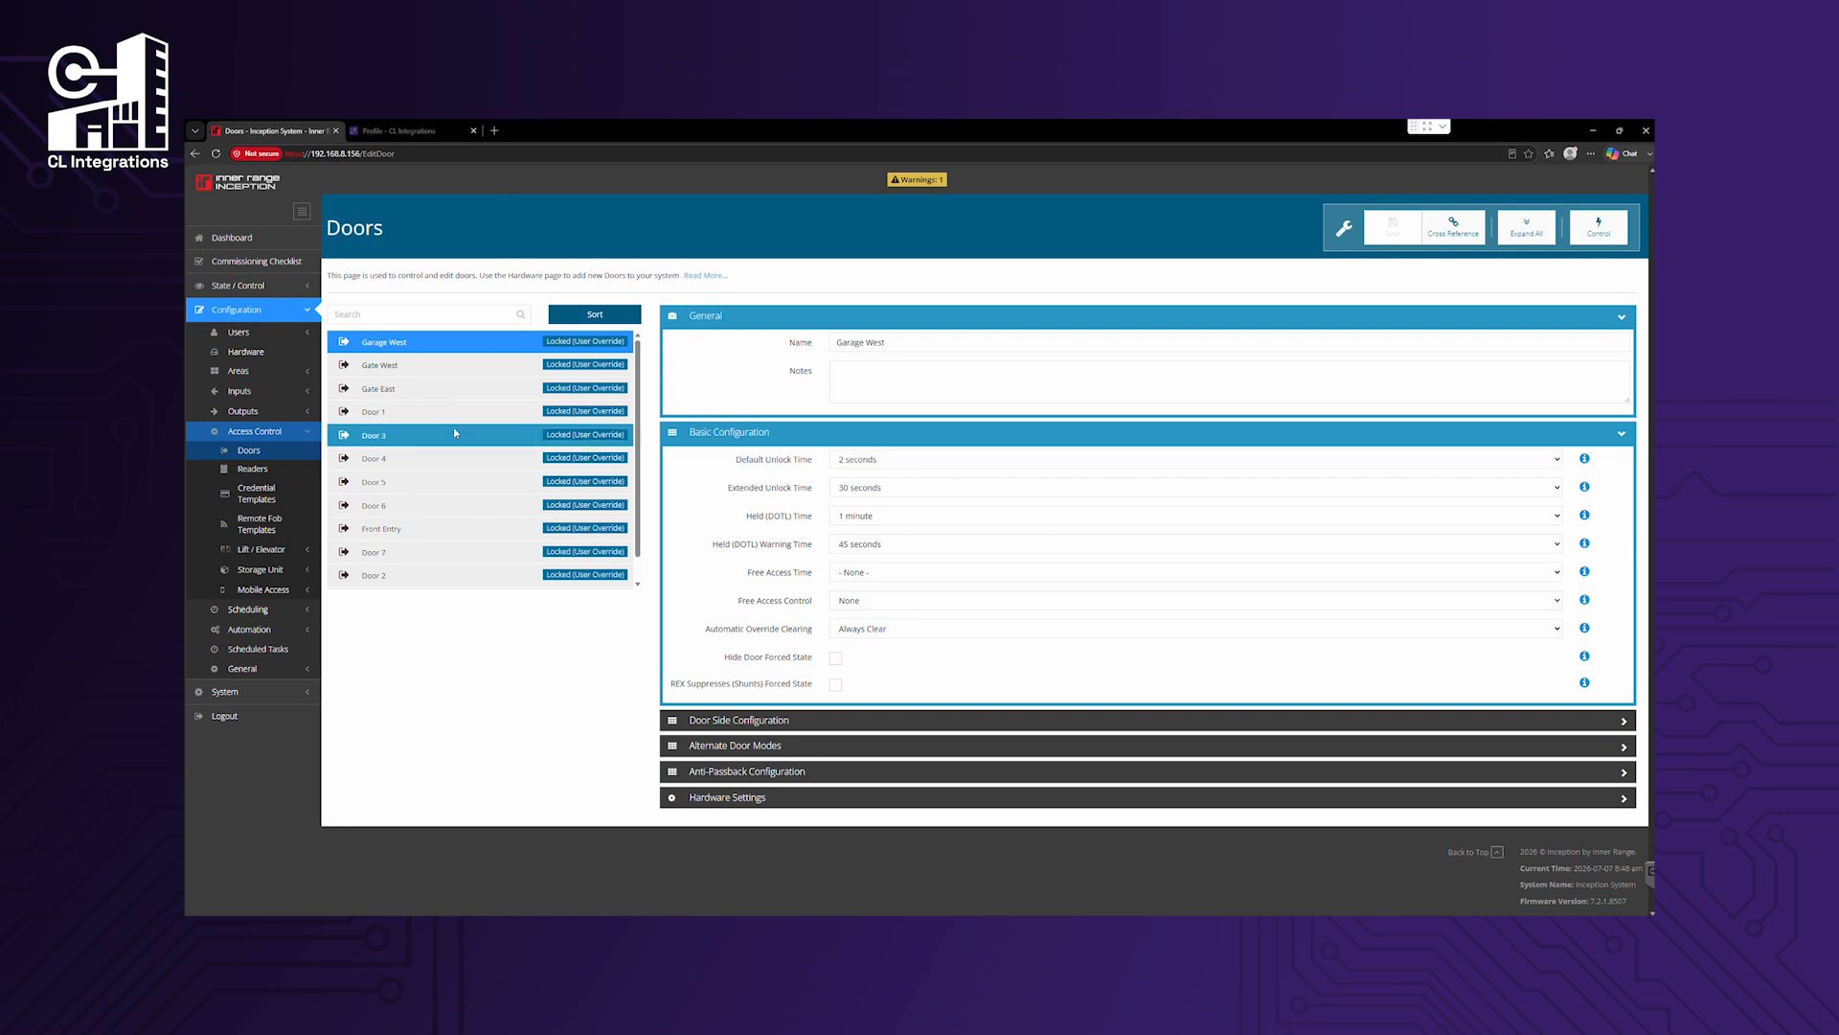
Check the Garage East Discrete Close and Open hardware outputs, confirming Open on SLAM Output 1 is User Controllable.
left_click(247, 411)
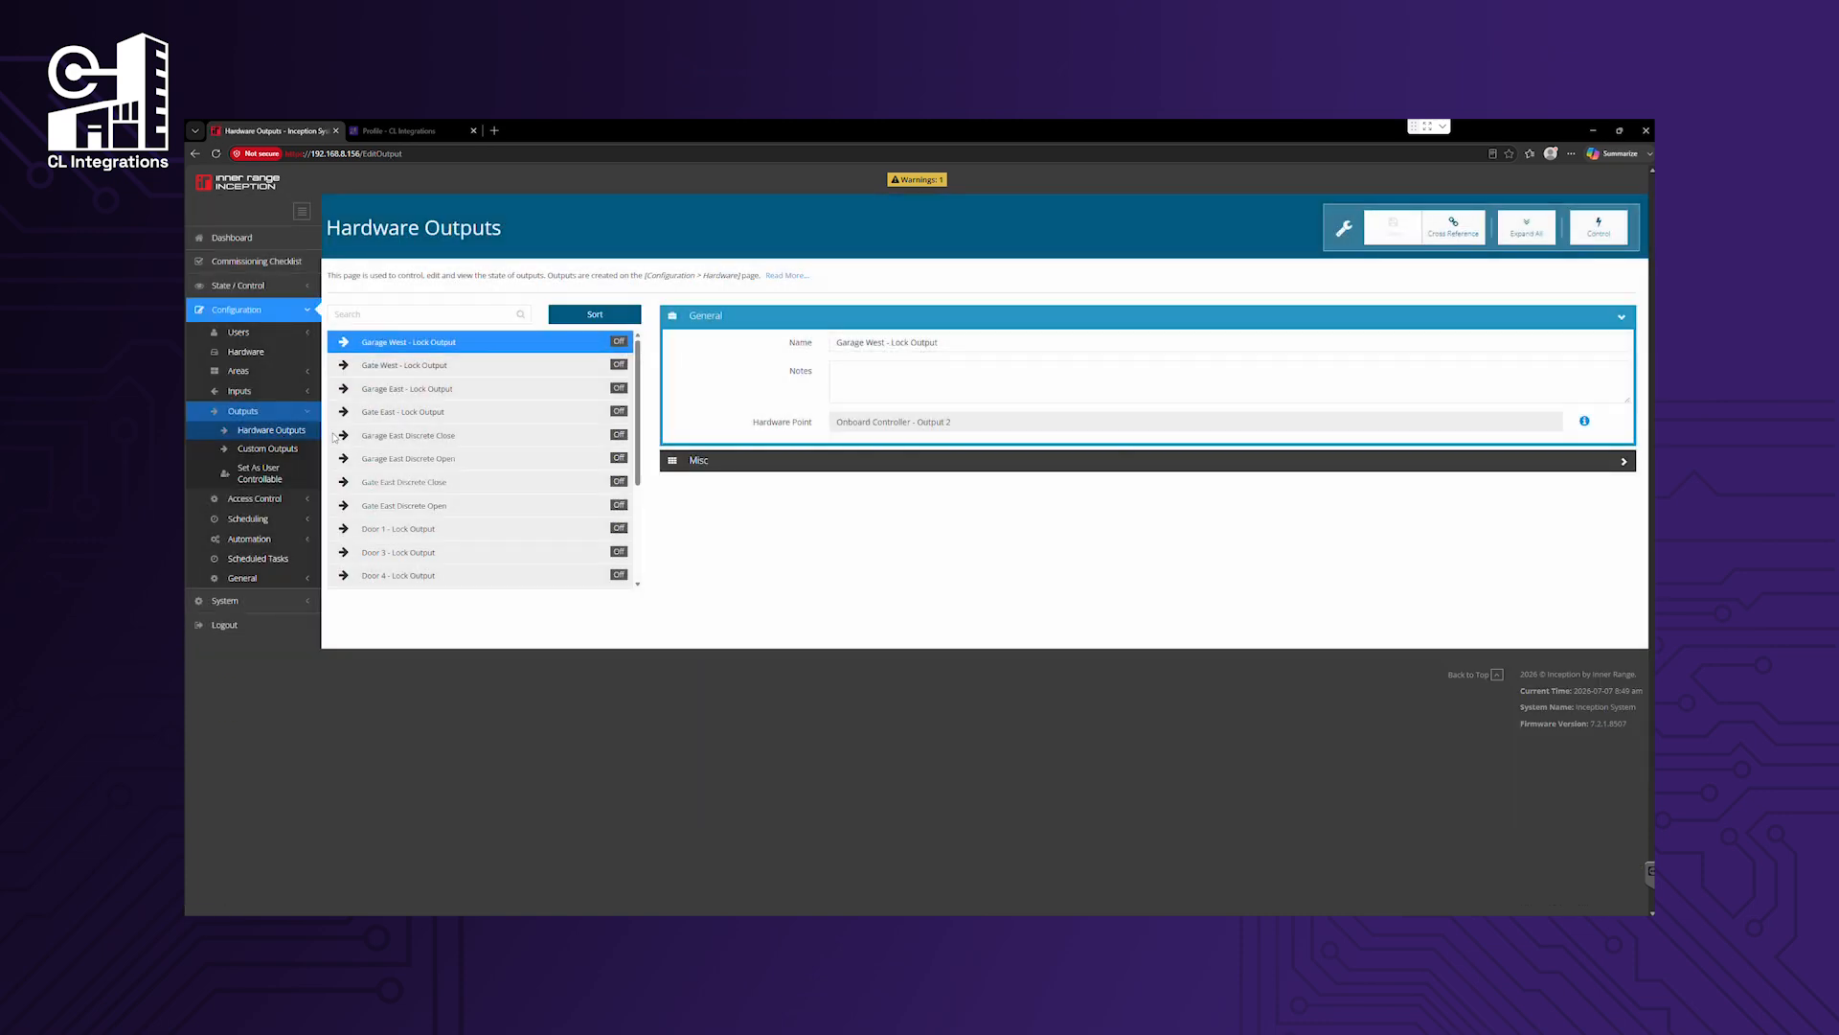
left_click(436, 441)
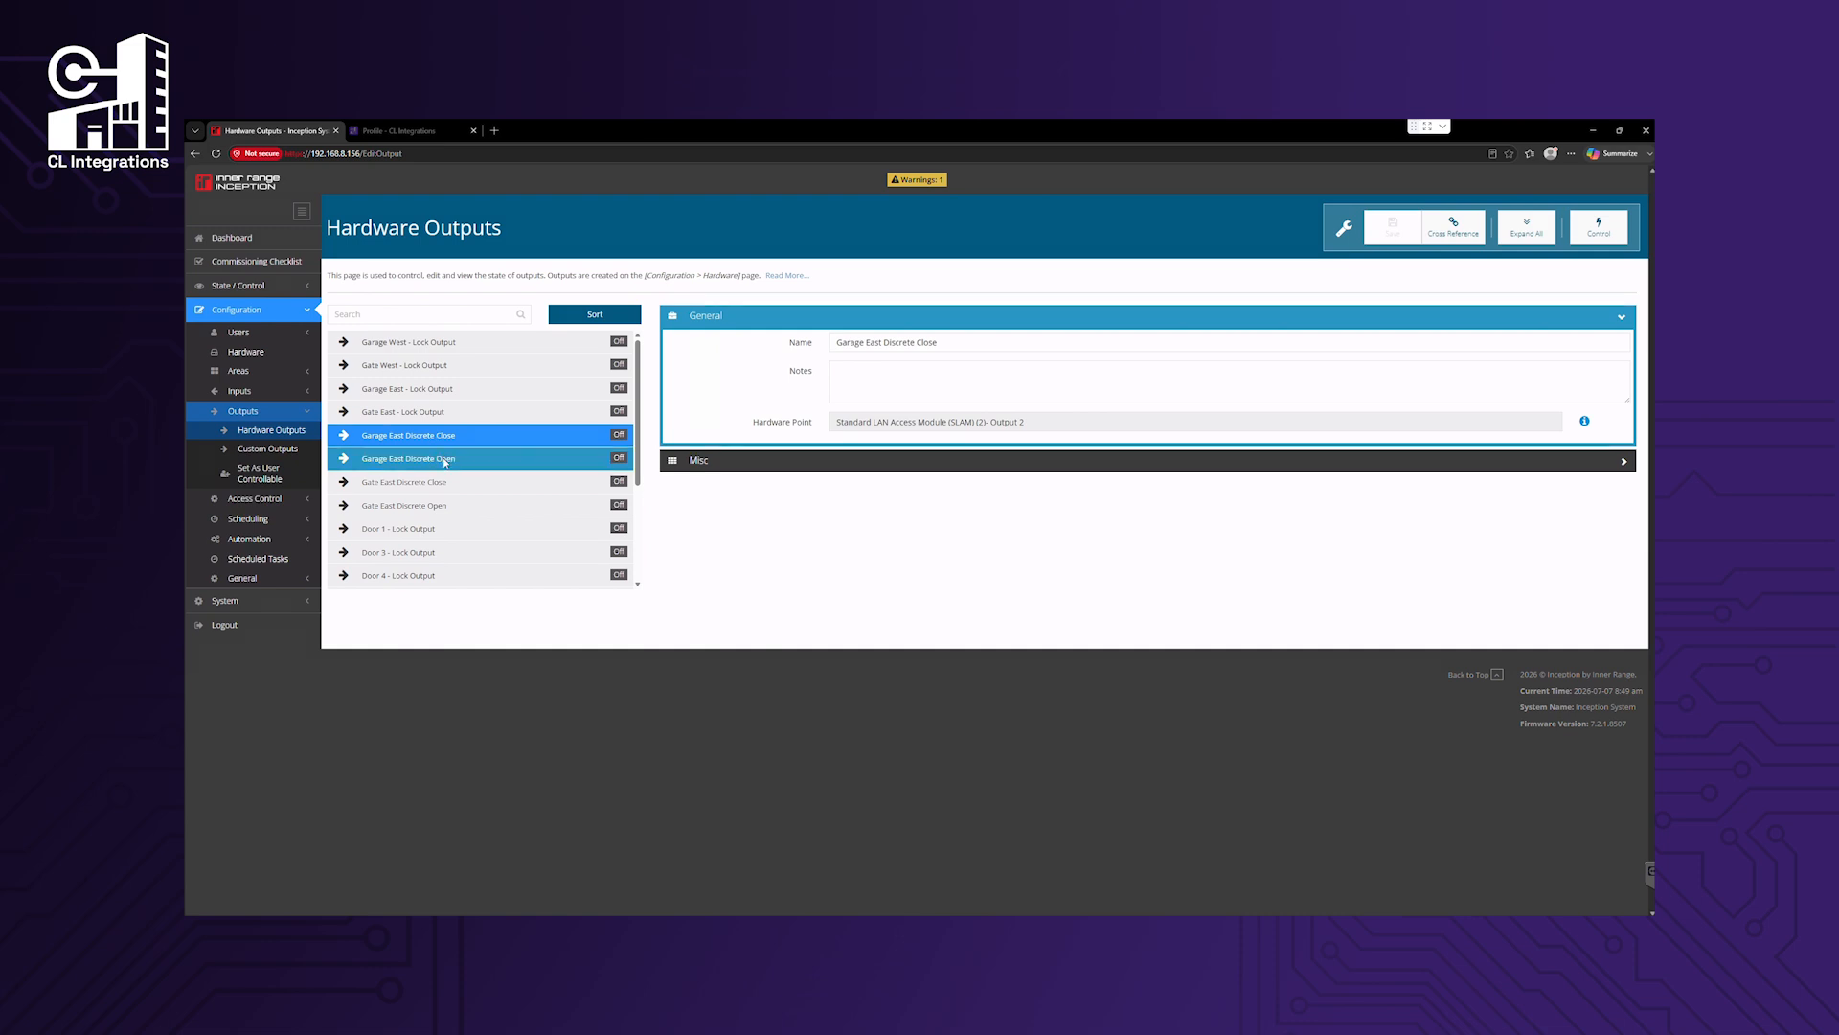
left_click(446, 459)
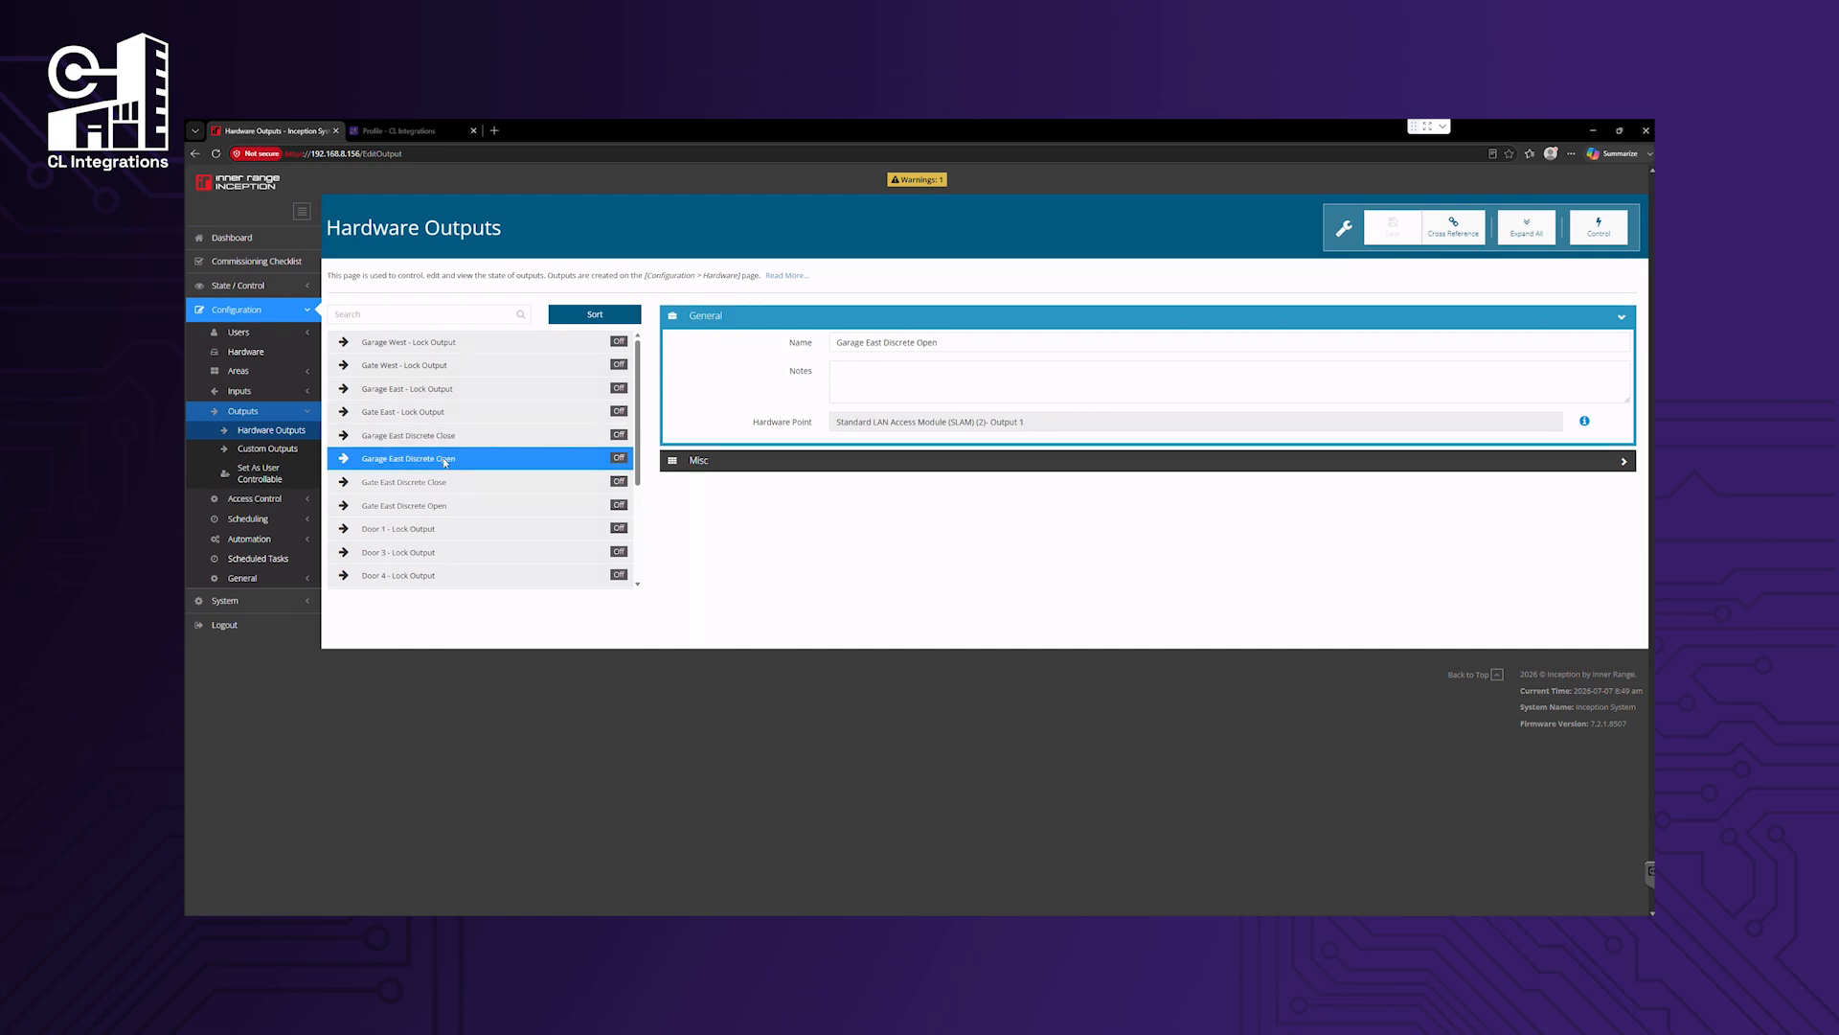
left_click(728, 461)
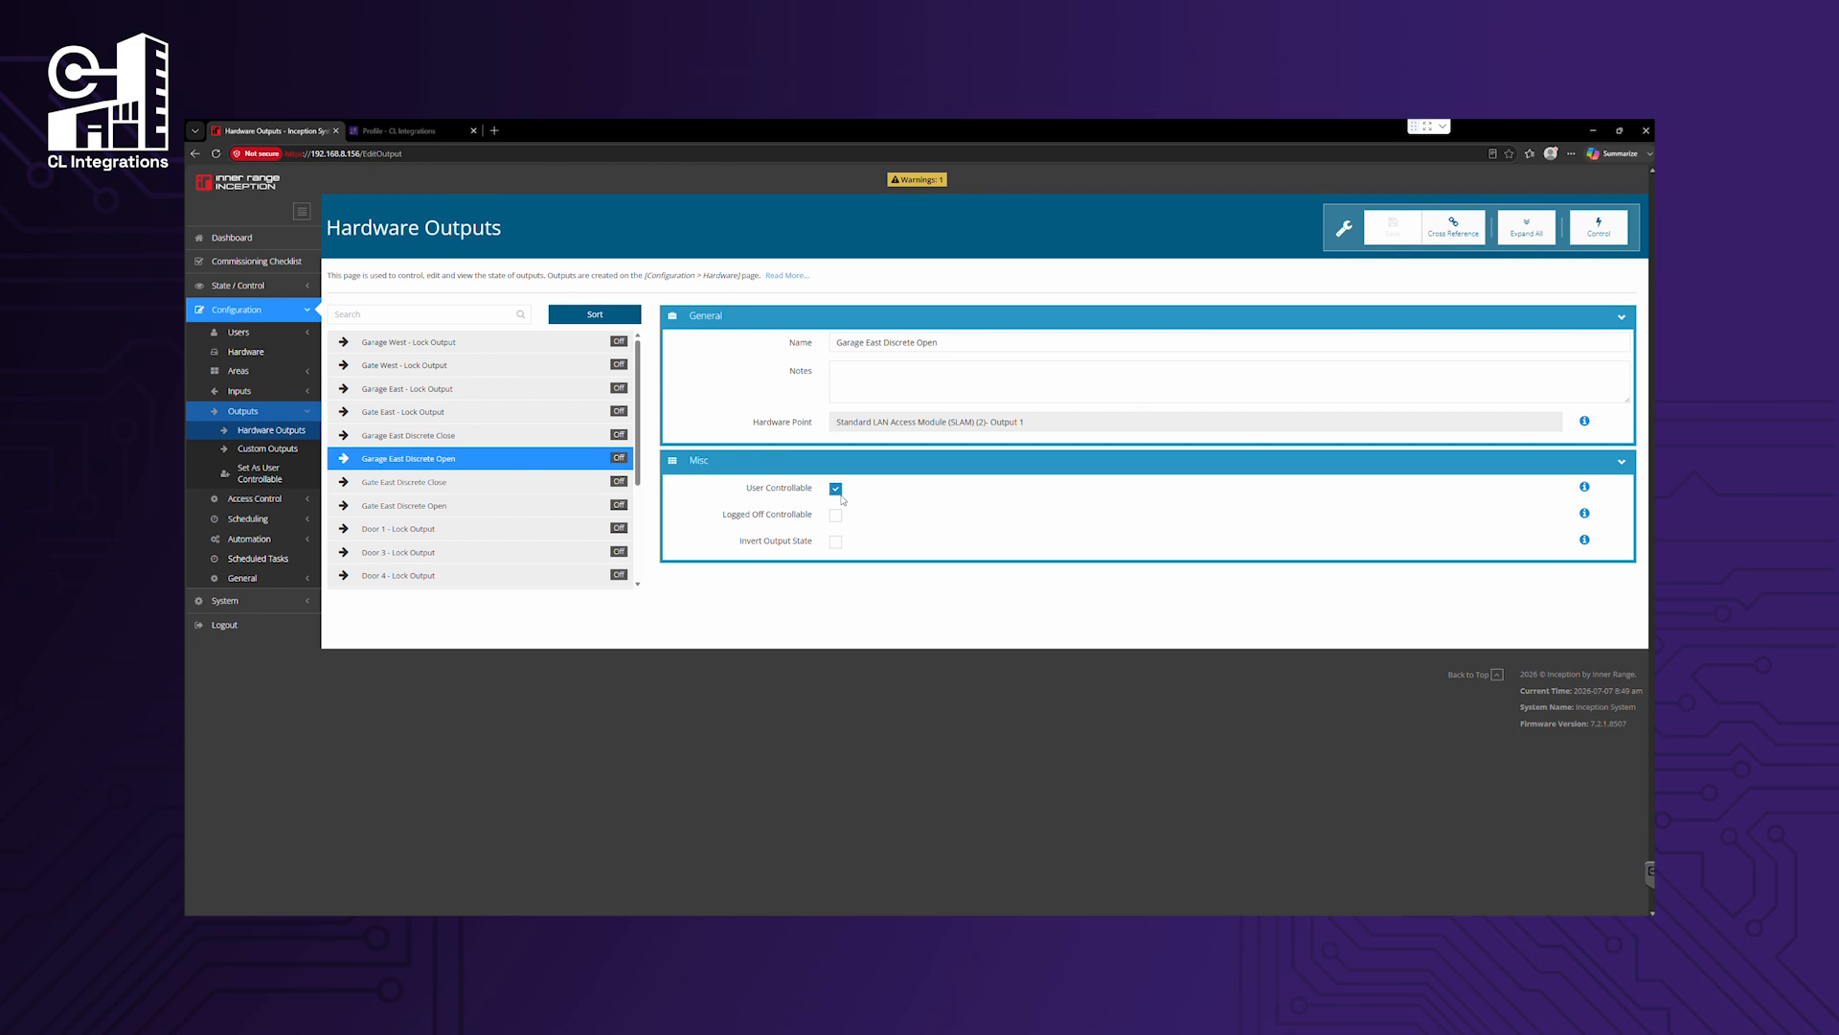
left_click(276, 333)
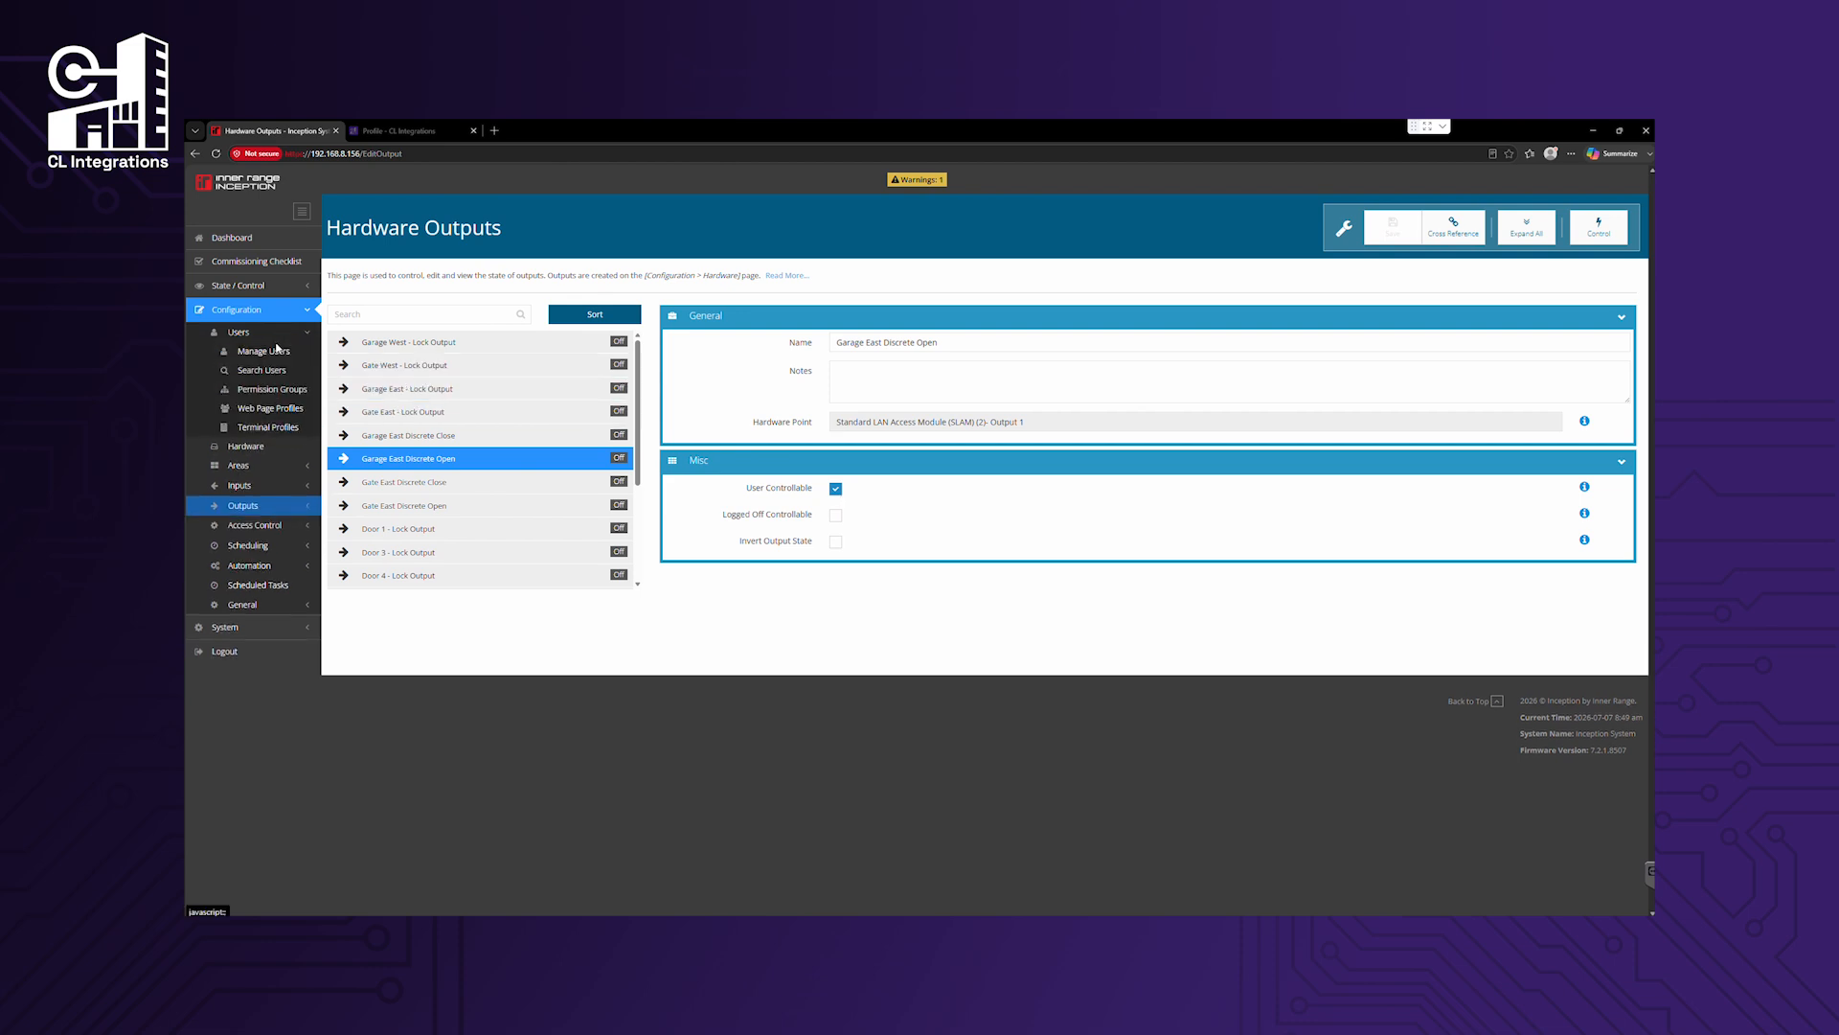
Review the Crestron permission group's door, area and output rights, then list the users.
left_click(282, 390)
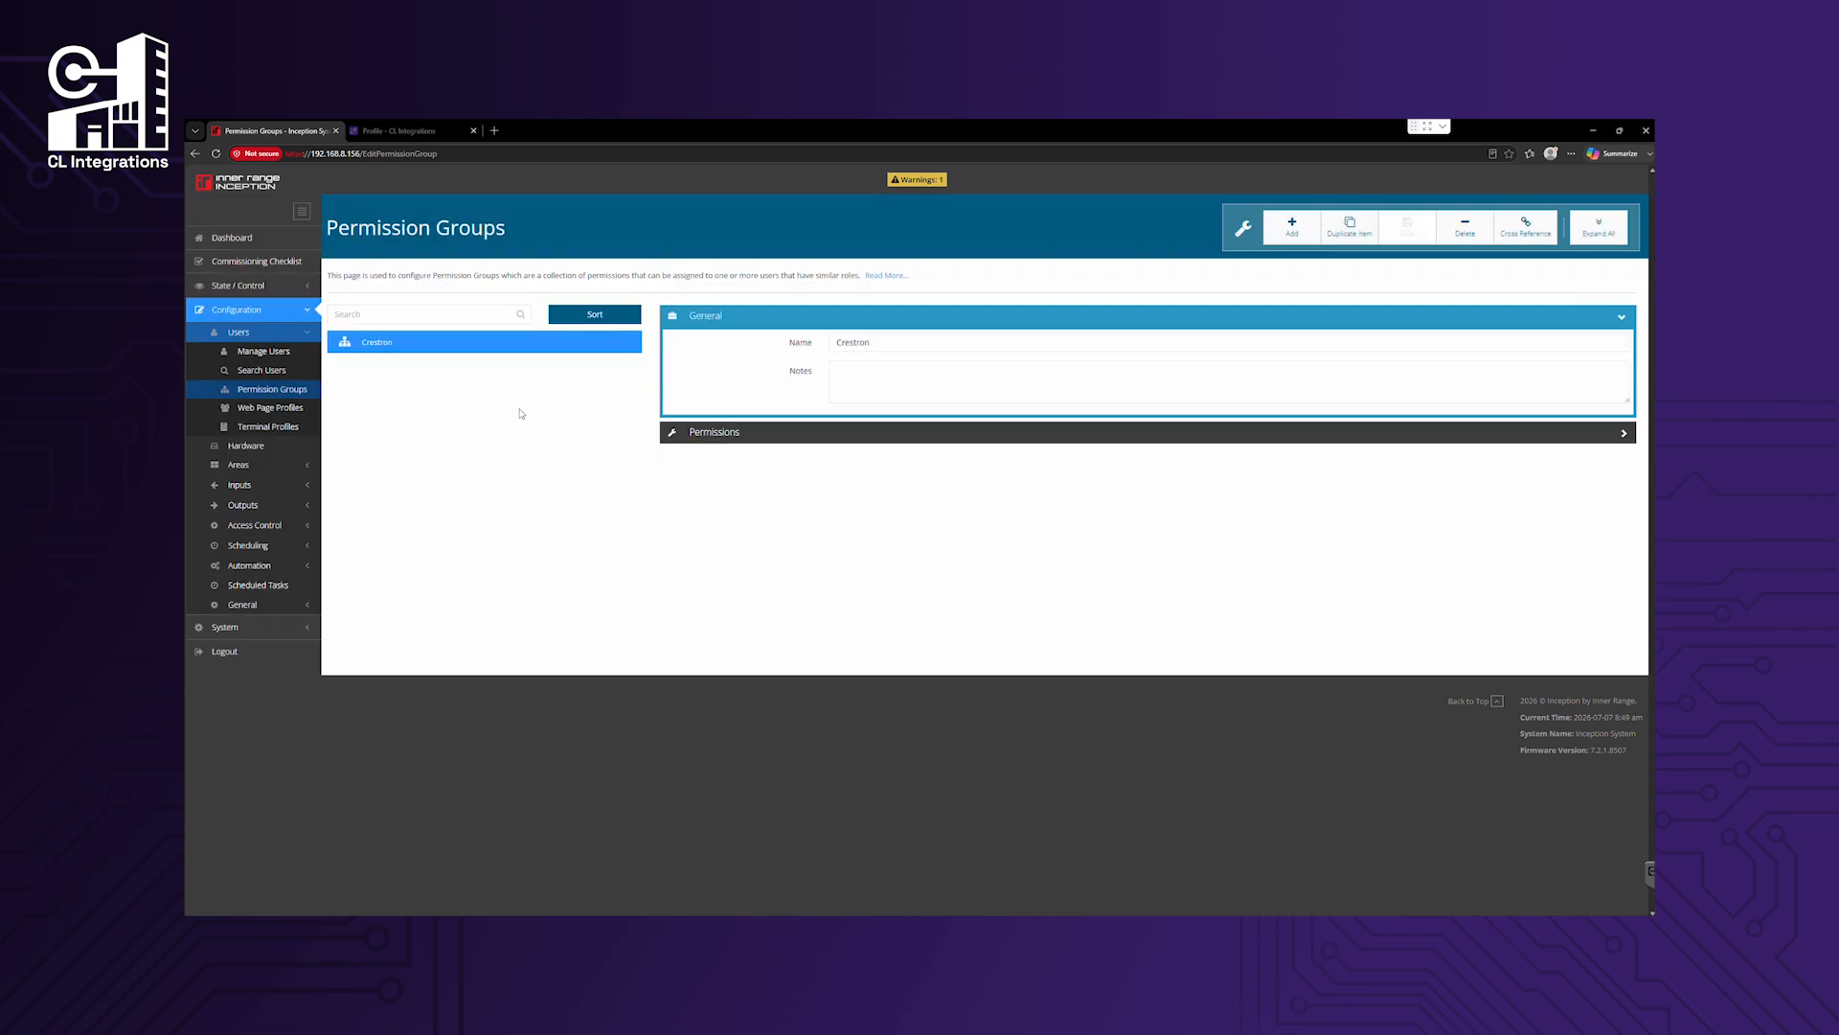
left_click(772, 433)
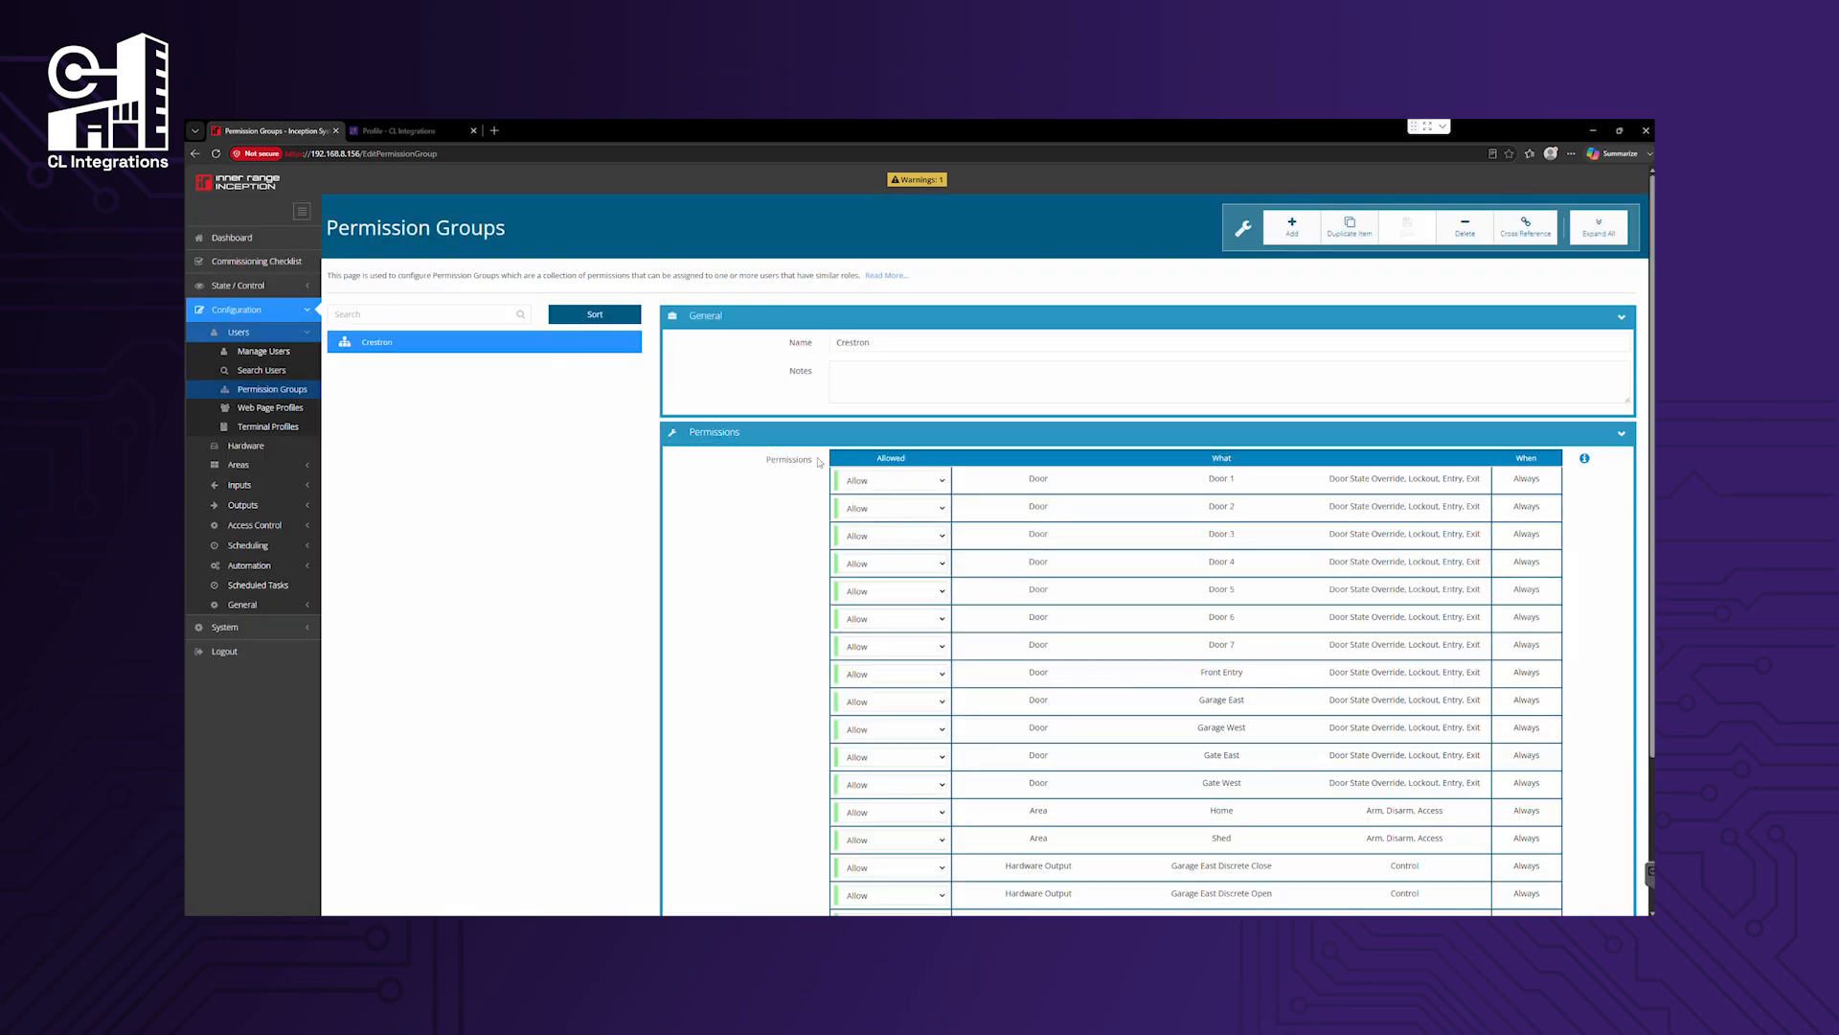
scroll(819, 463, "down", 3)
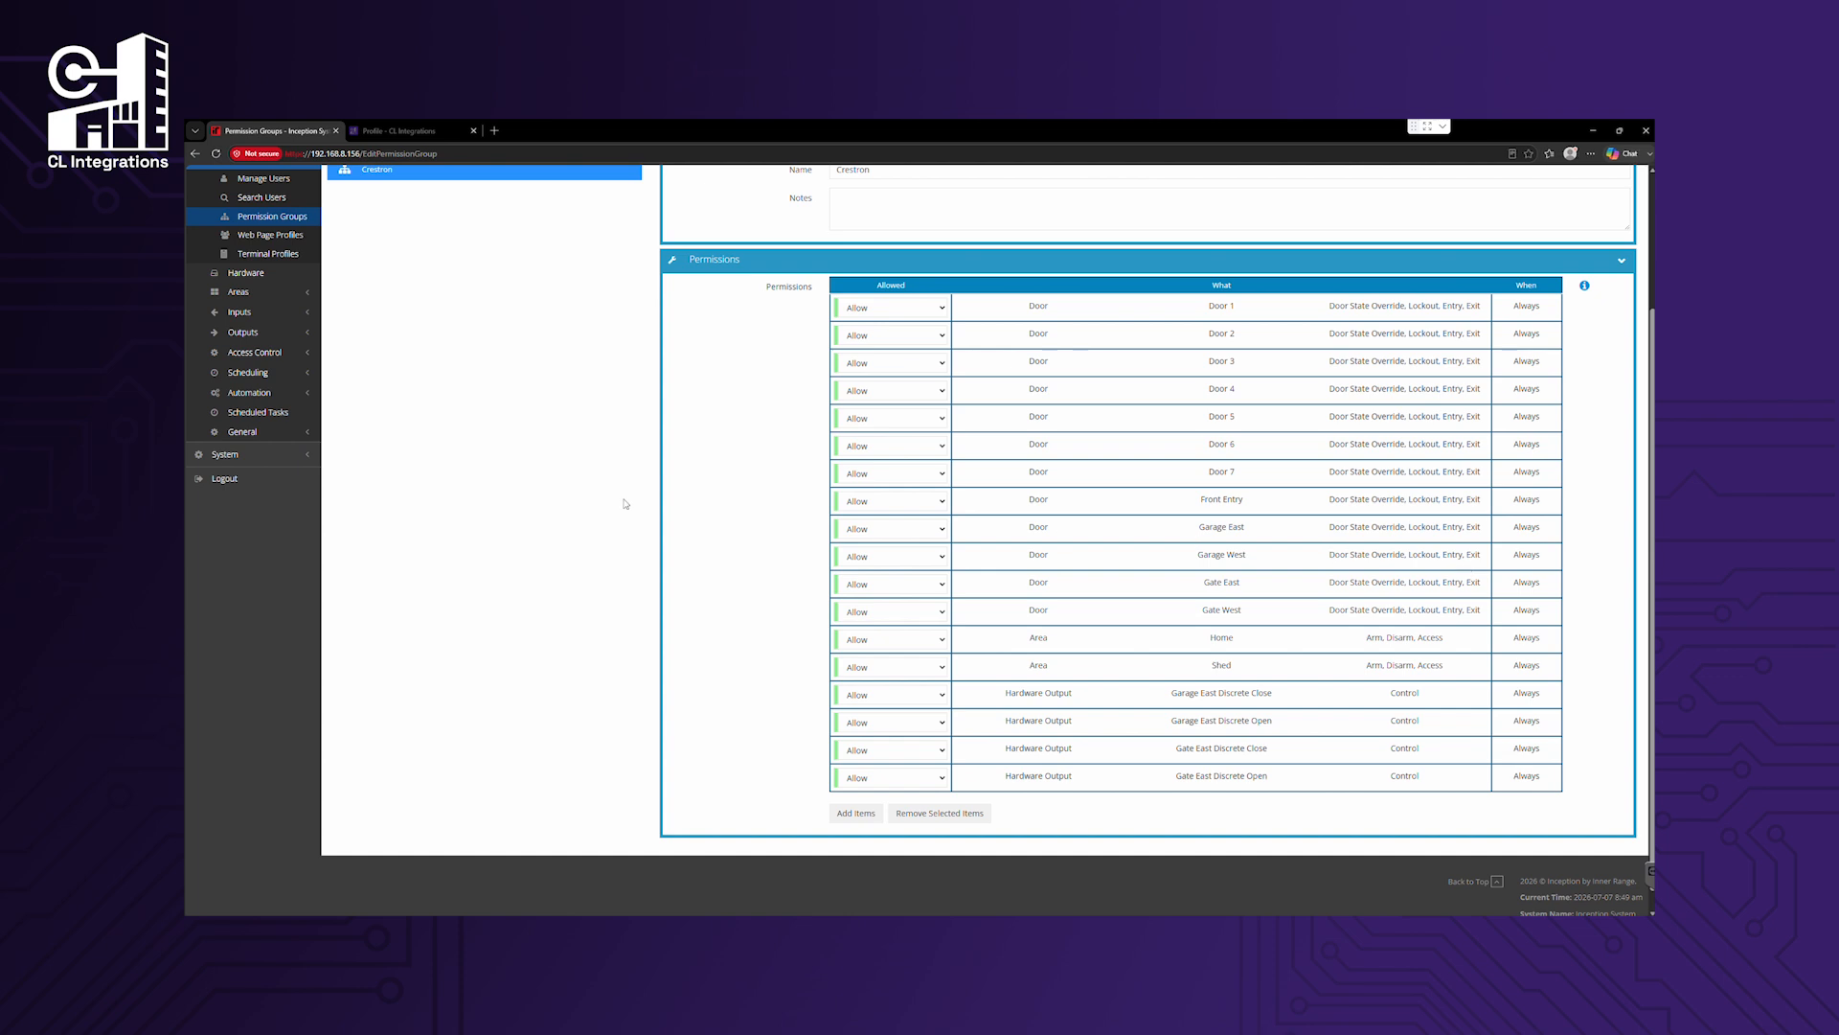
scroll(288, 458, "up", 2)
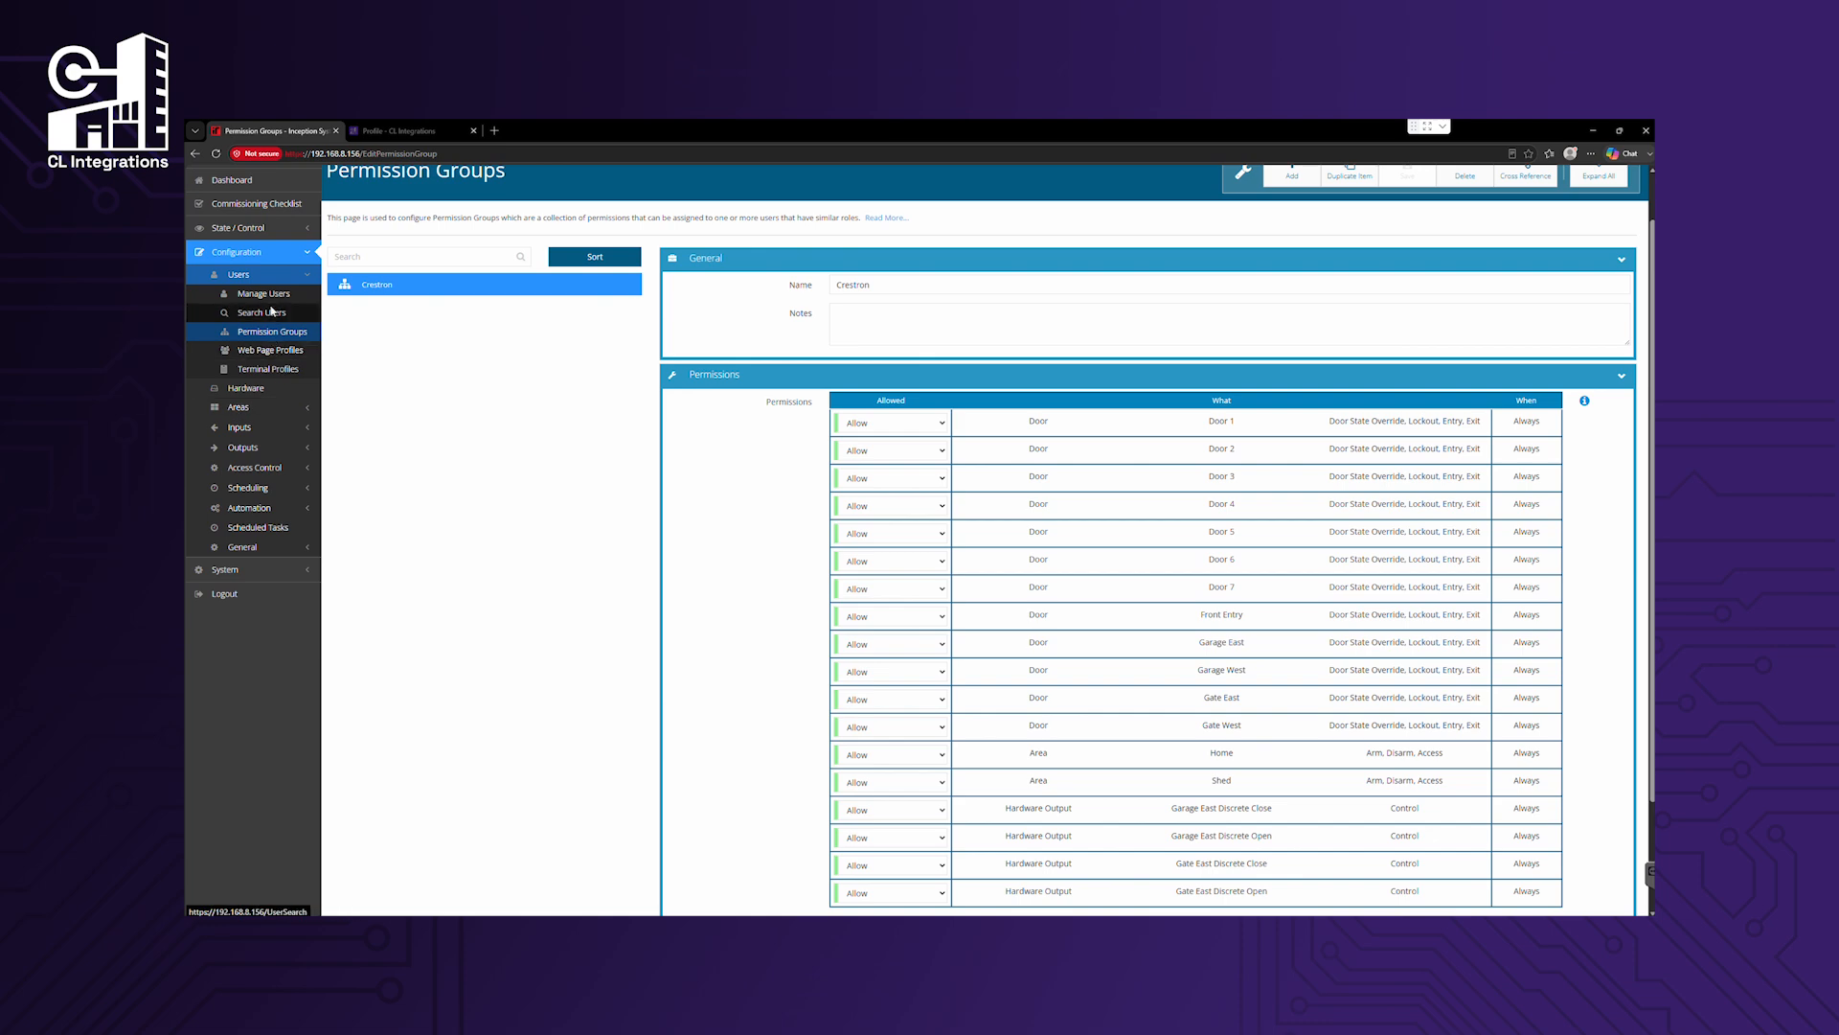
left_click(264, 294)
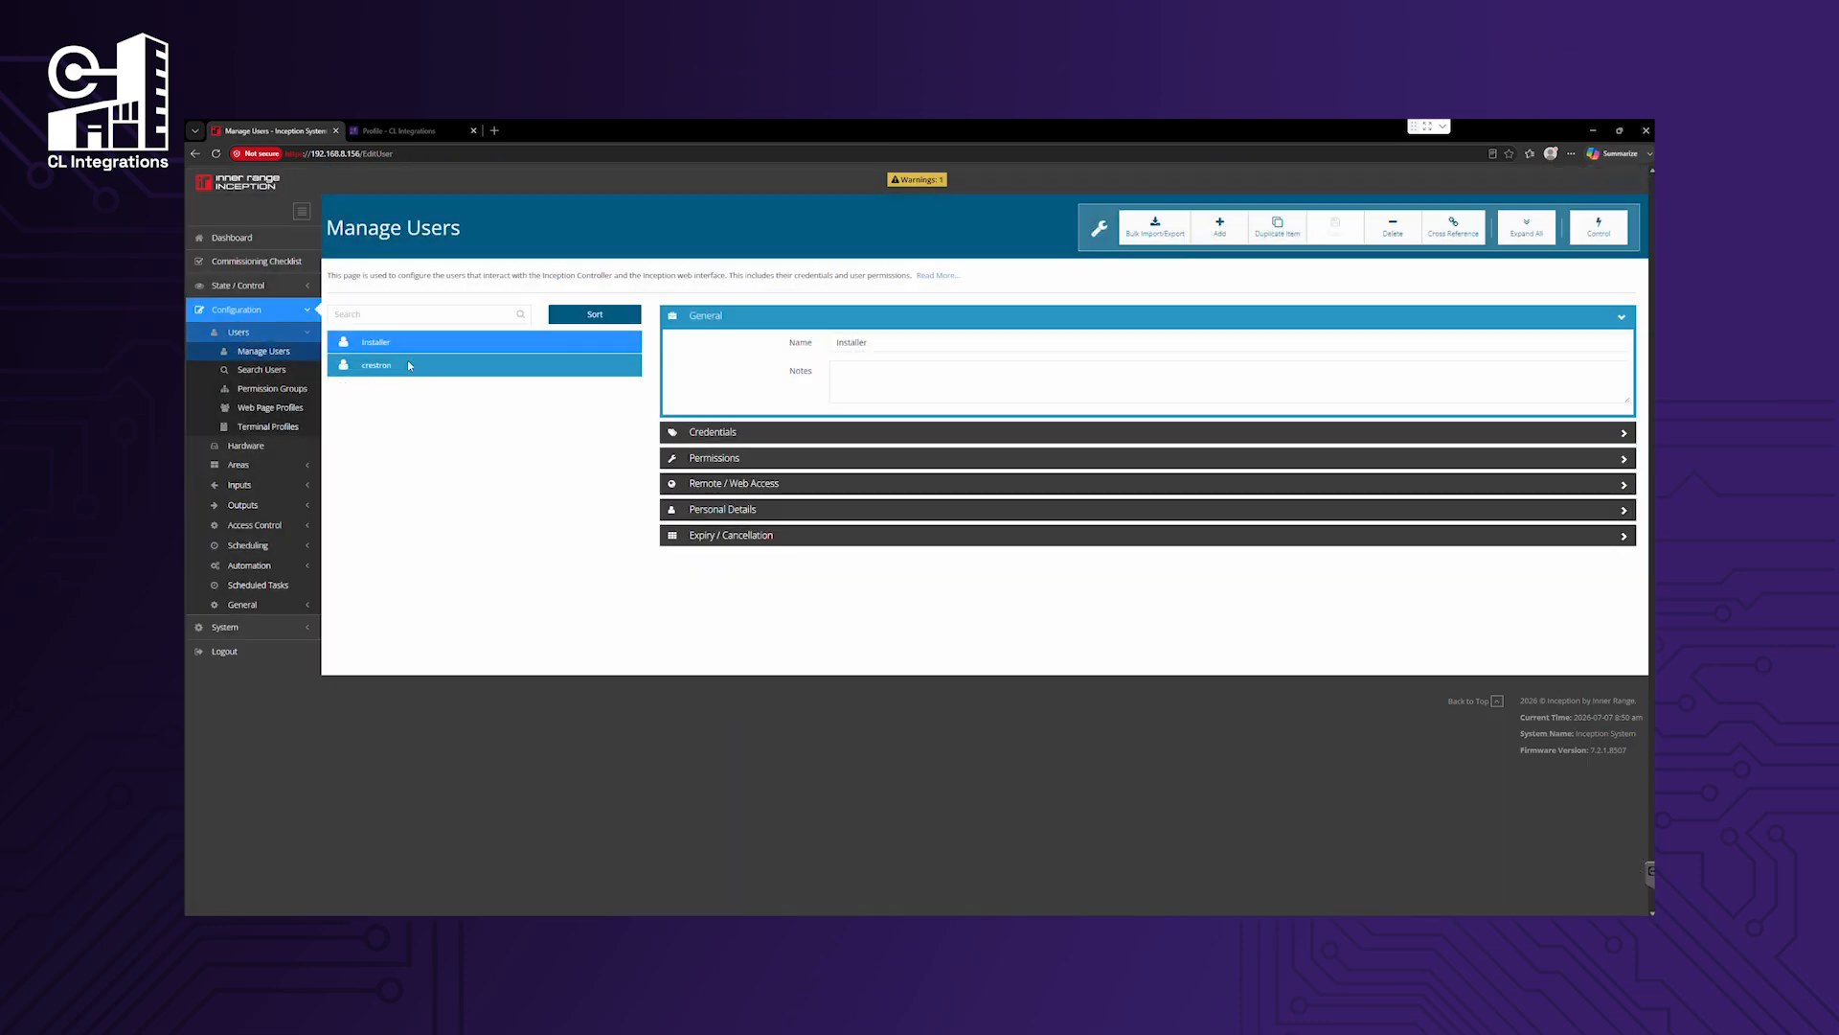
Inspect the crestron user's Crestron permission group and Remote / Web Access login settings.
left_click(408, 365)
left_click(862, 458)
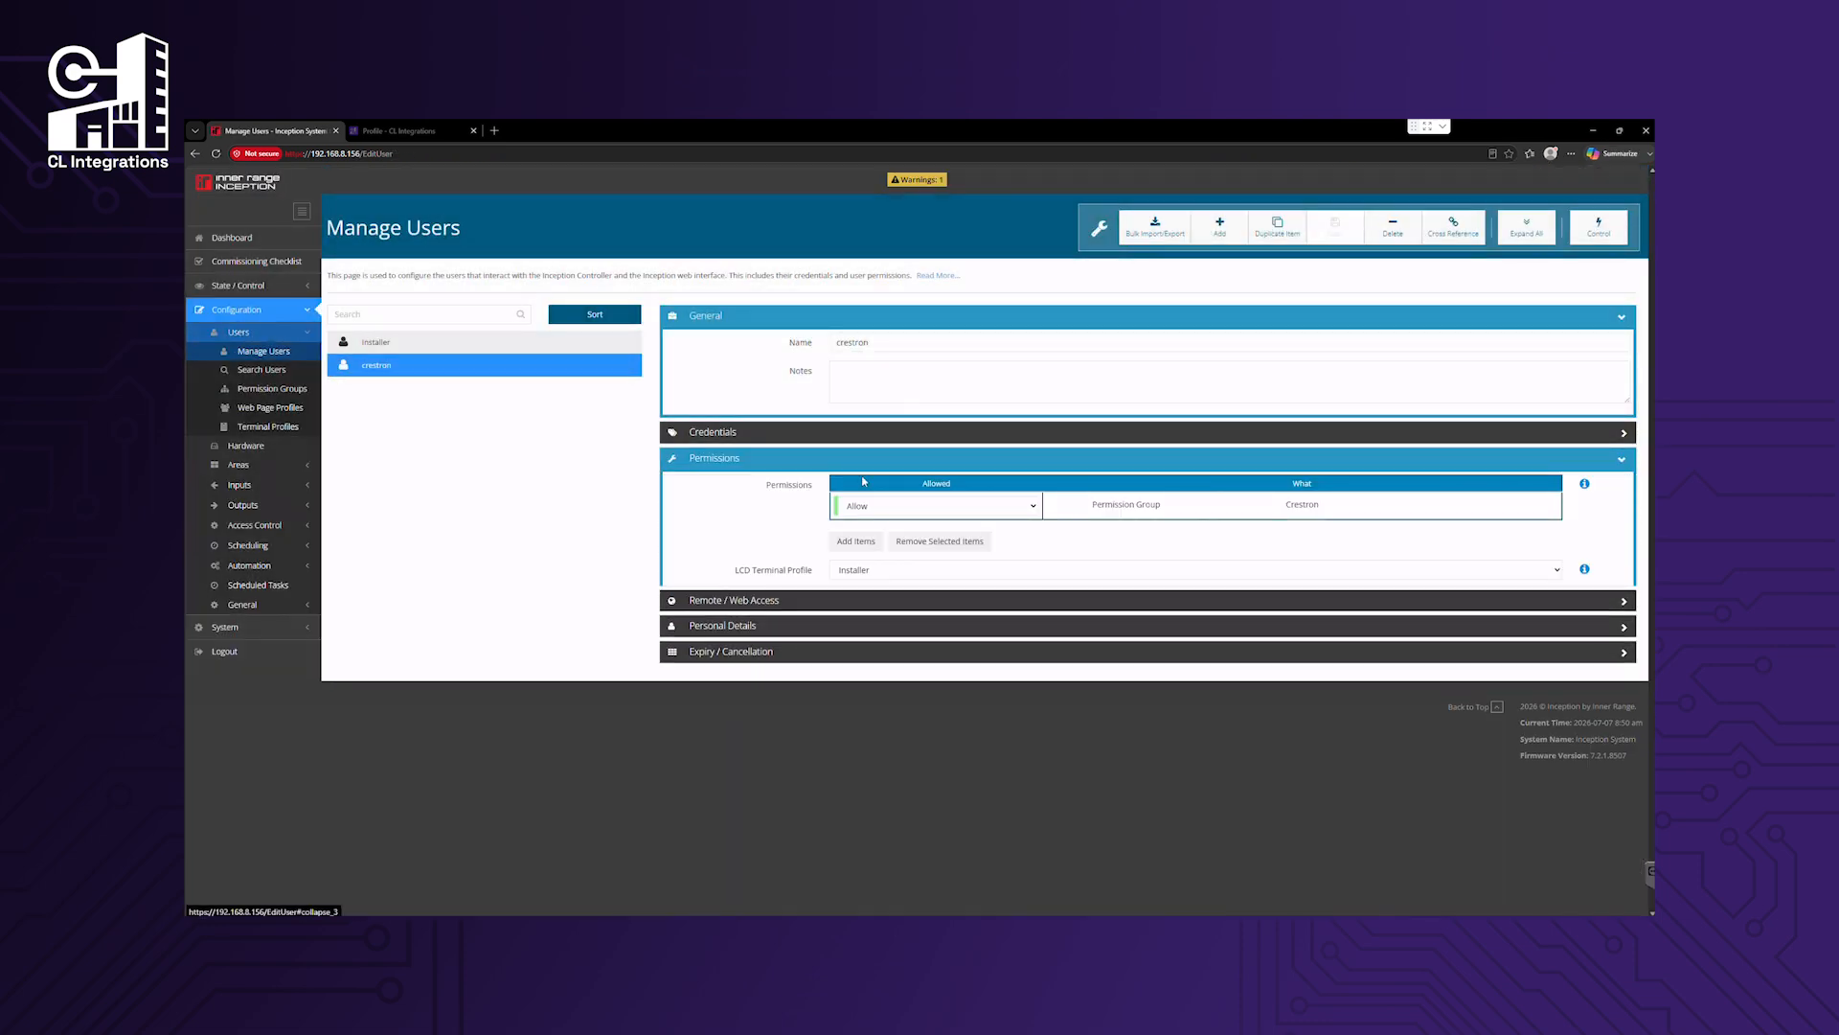
left_click(893, 664)
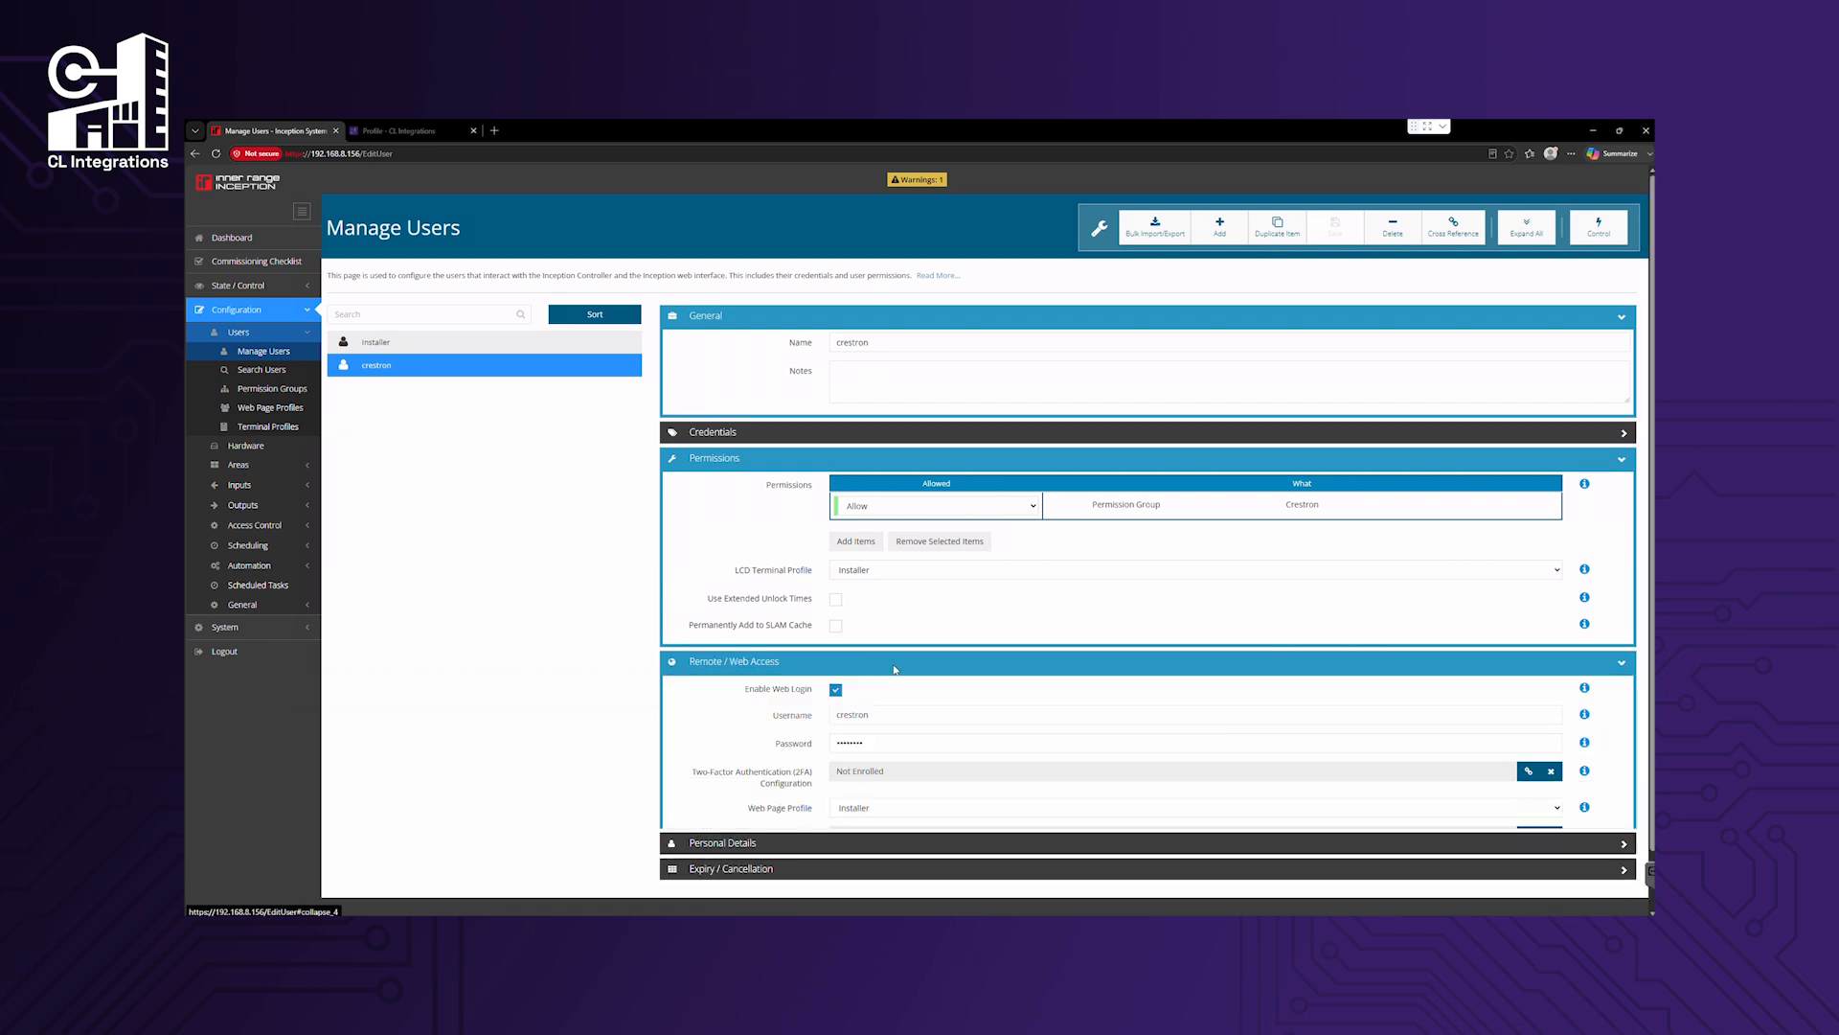
scroll(895, 668, "down", 2)
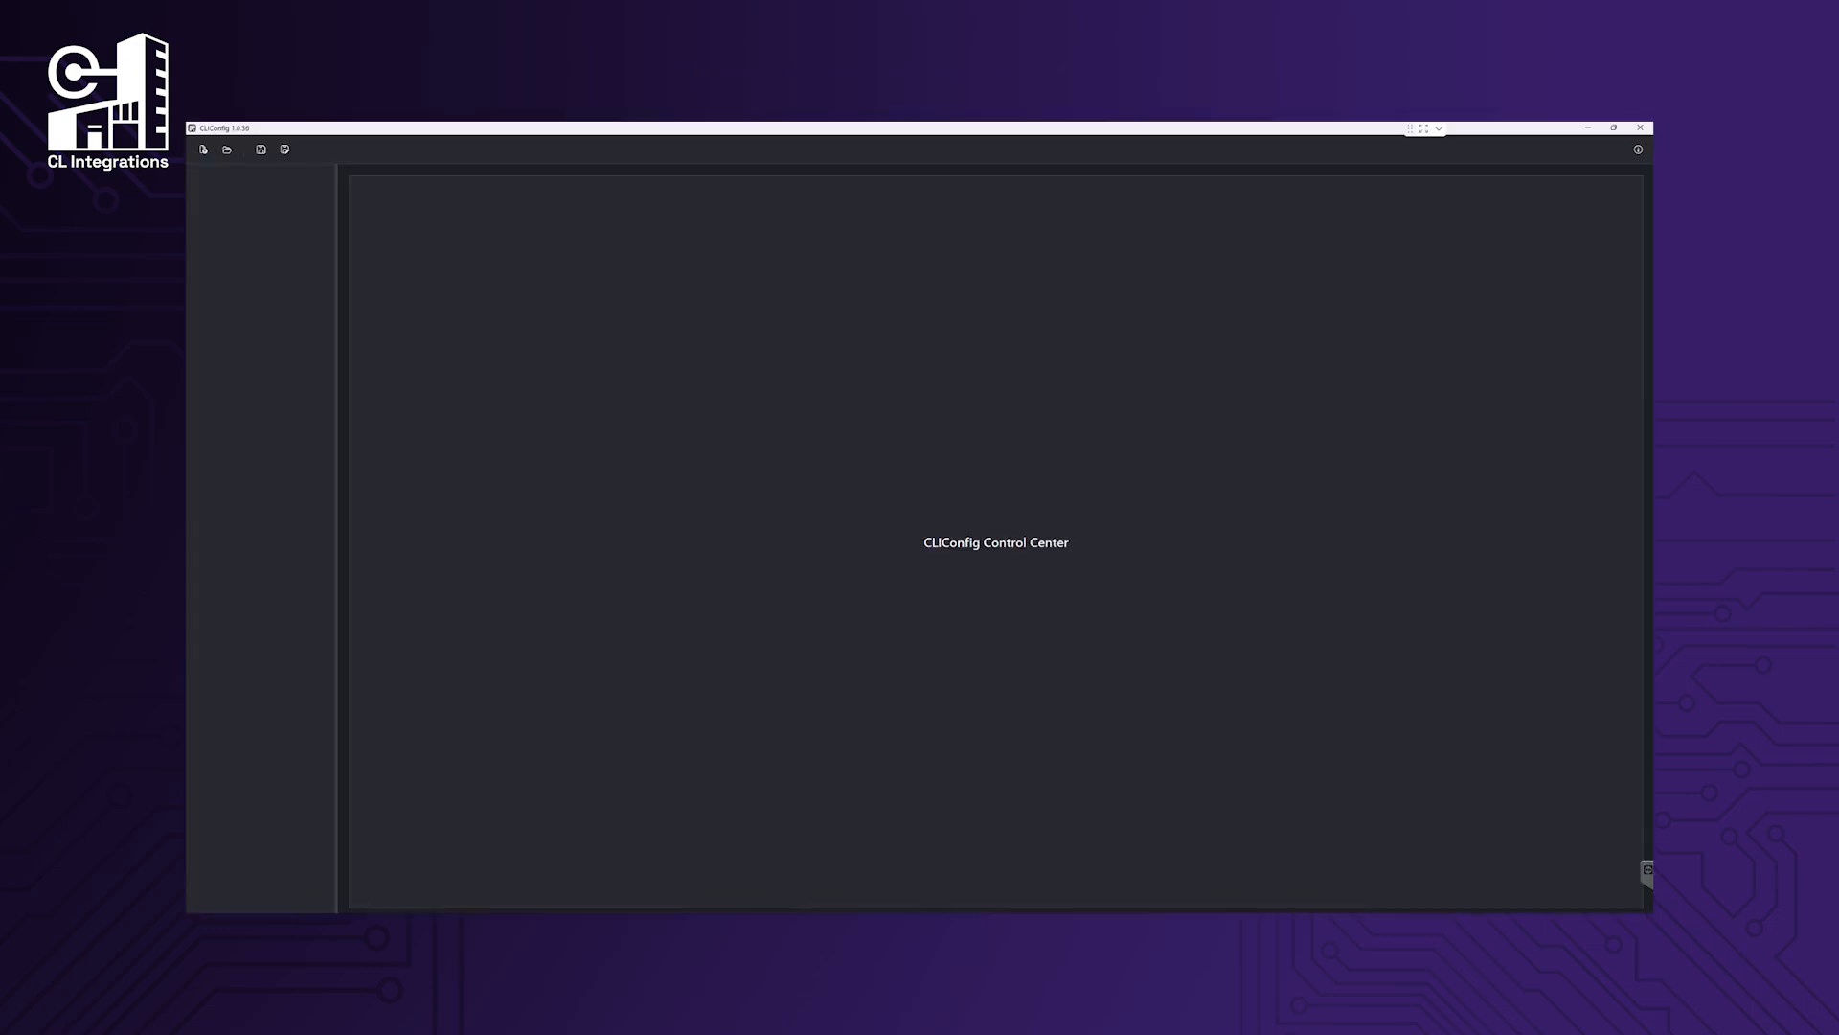
Create a Crestron Inception Config for 192.168.8.156 with user crestron and its password.
left_click(203, 152)
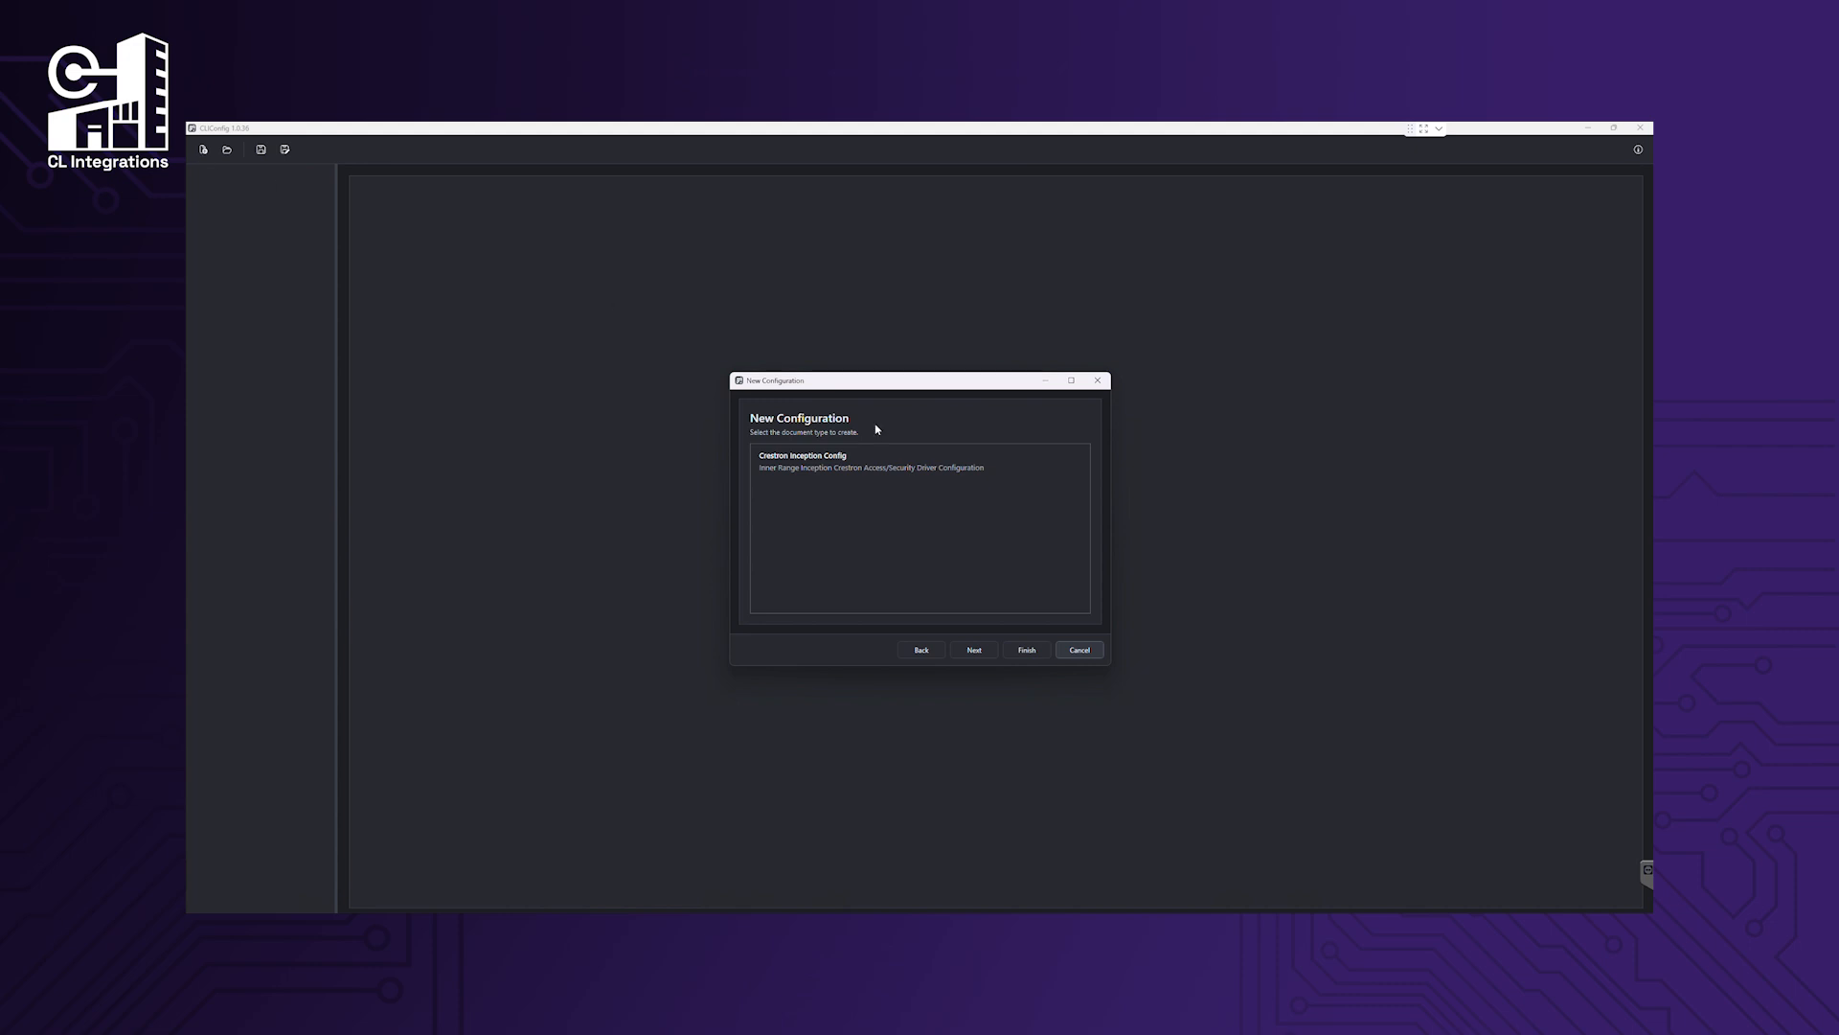
left_click(924, 469)
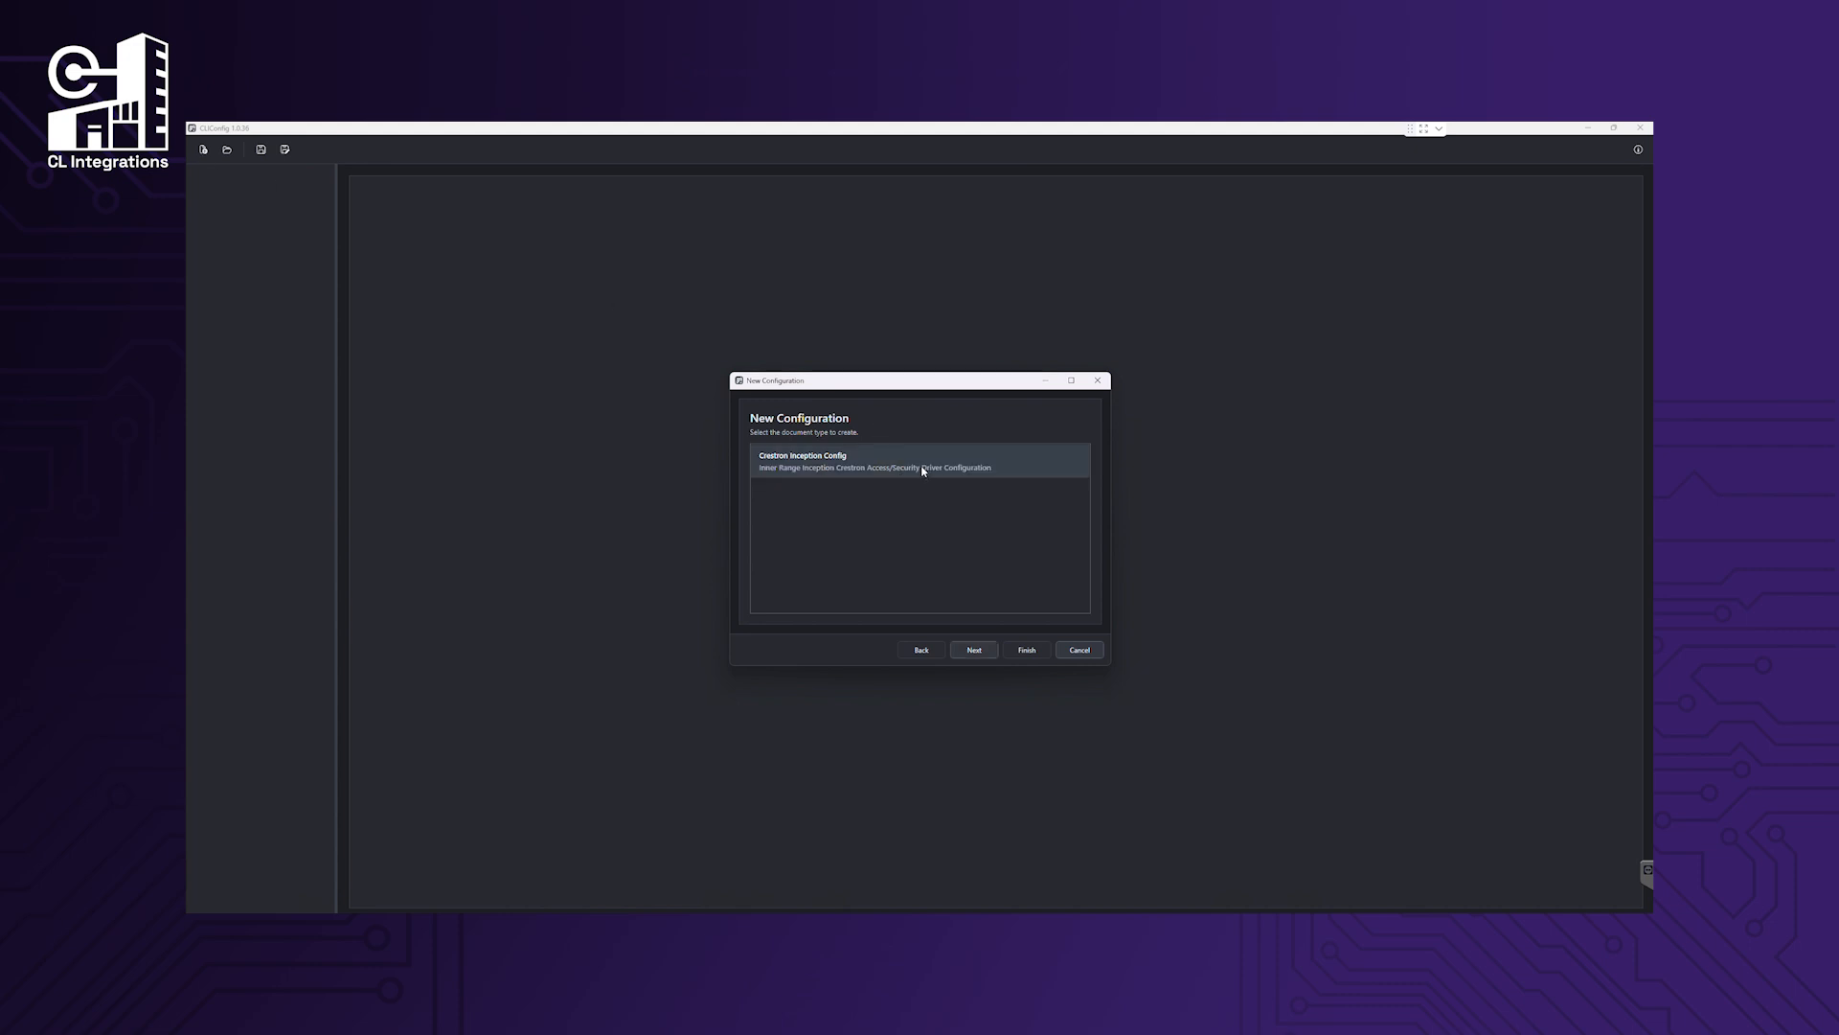
left_click(974, 650)
left_click(902, 513)
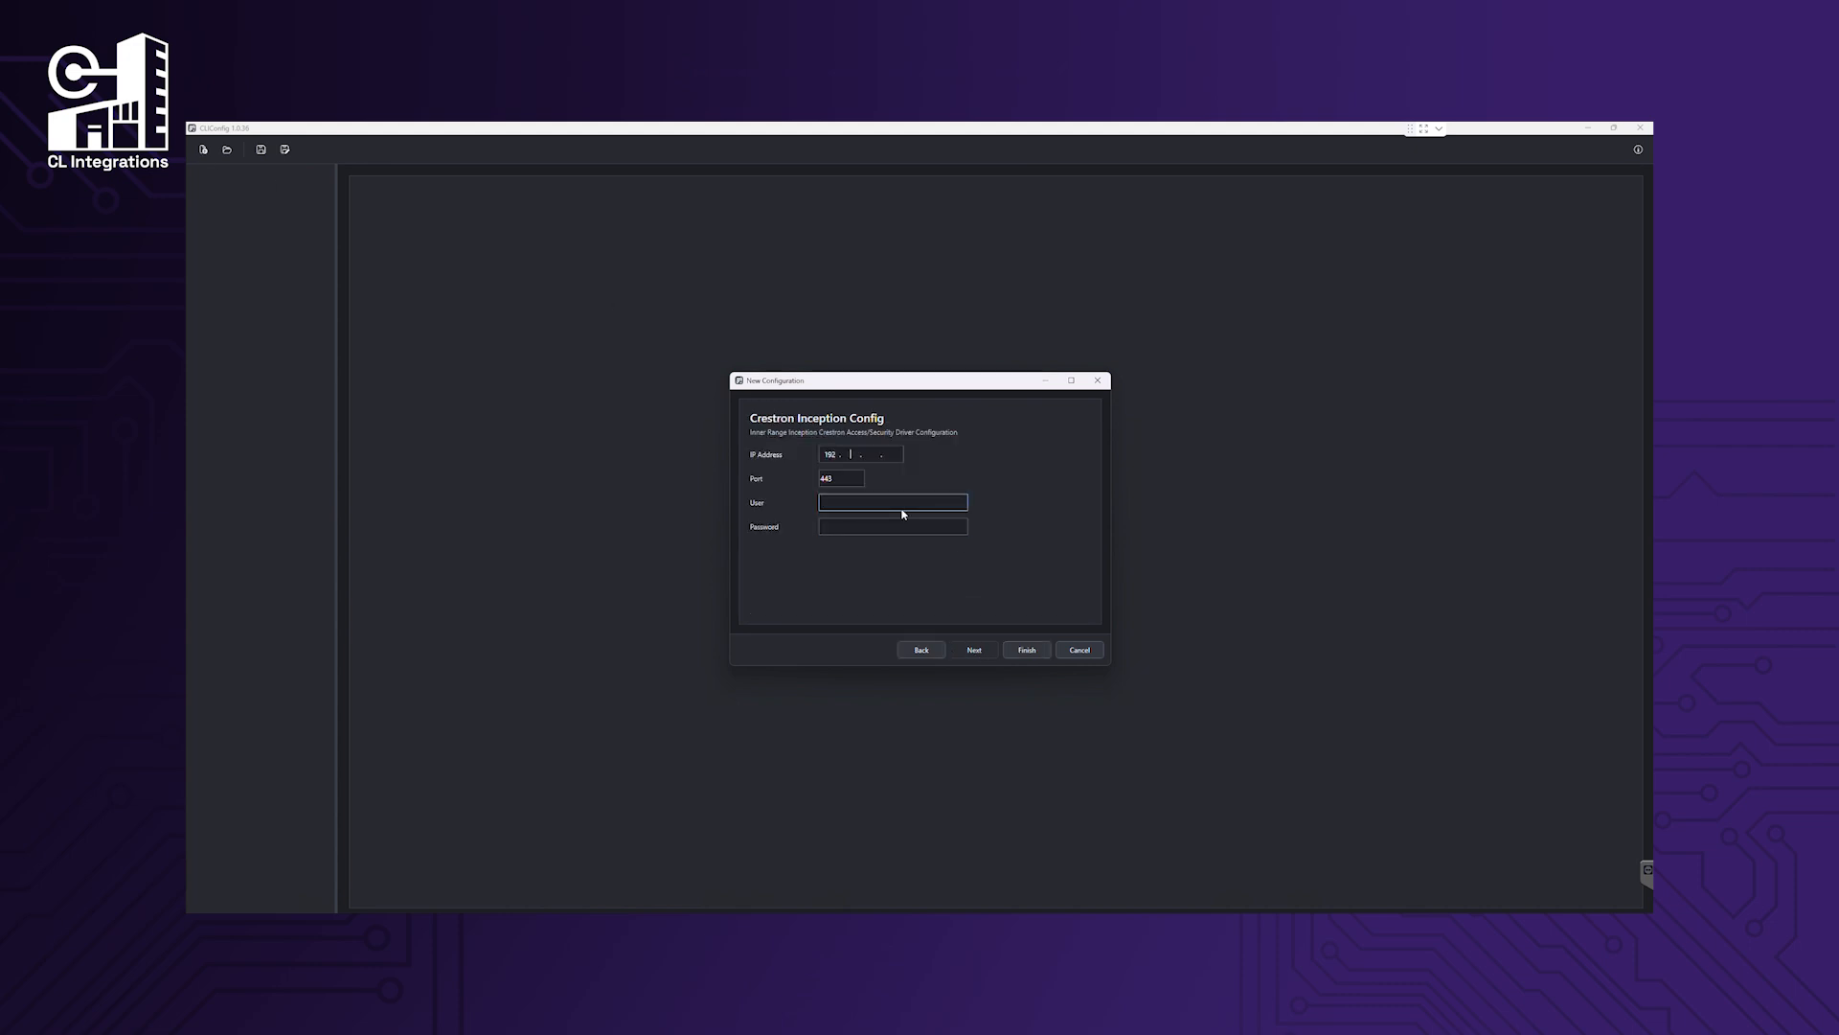
type("192 . 168 . 8 . 156")
left_click(903, 513)
type("crestron")
key("Tab")
type("••••••••")
left_click(1026, 650)
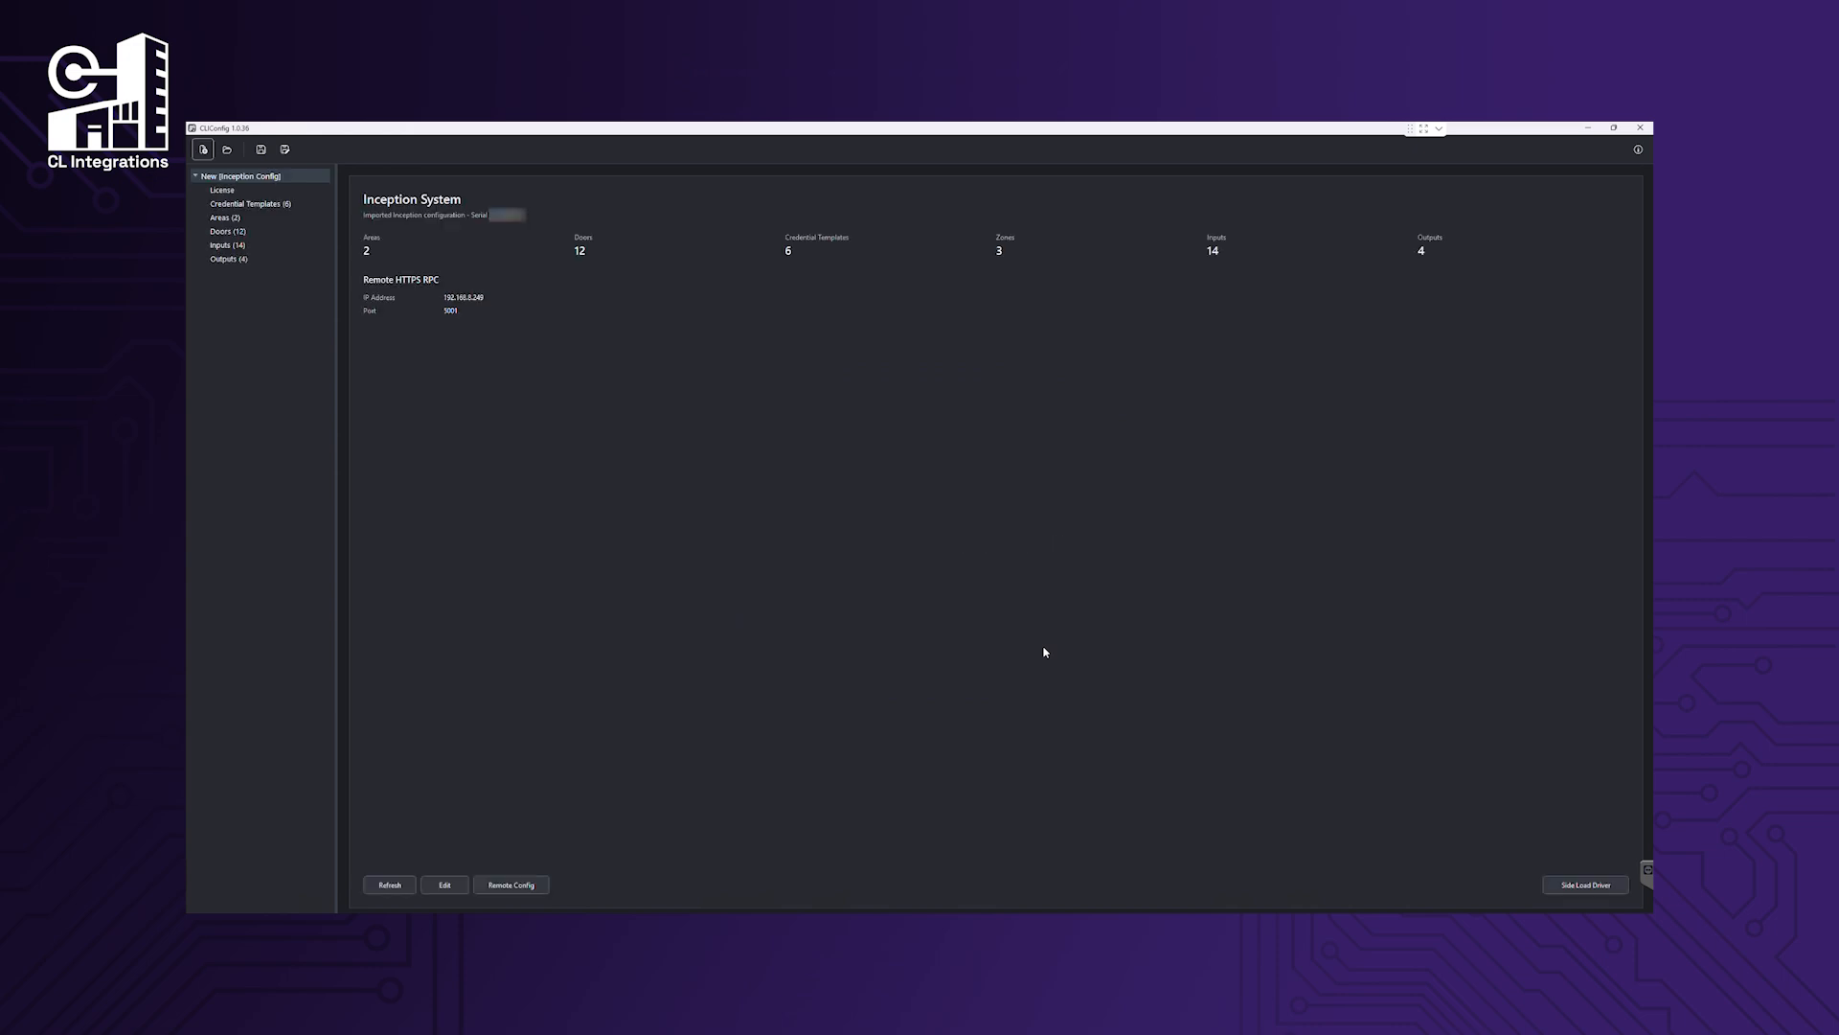
Browse the imported credential templates, areas, doors, inputs and outputs, then widen the Doors Description column.
left_click(257, 207)
left_click(254, 218)
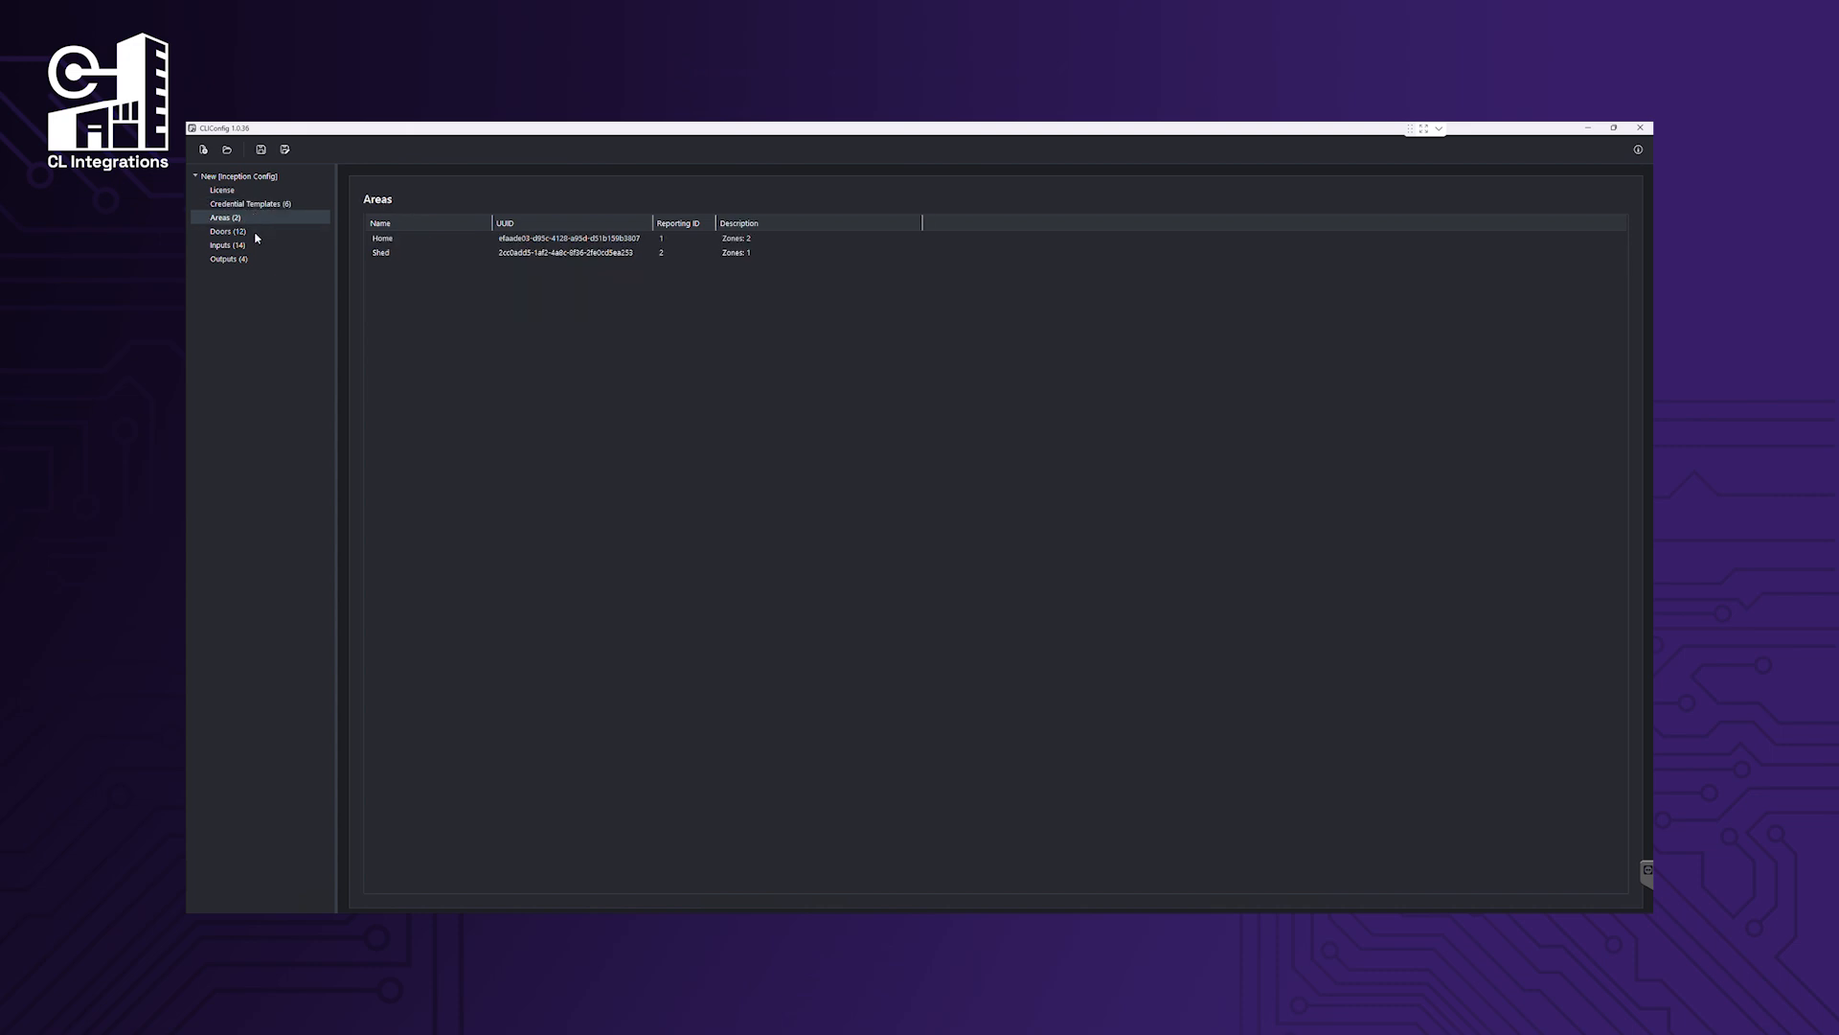
left_click(256, 232)
left_click(258, 245)
left_click(260, 260)
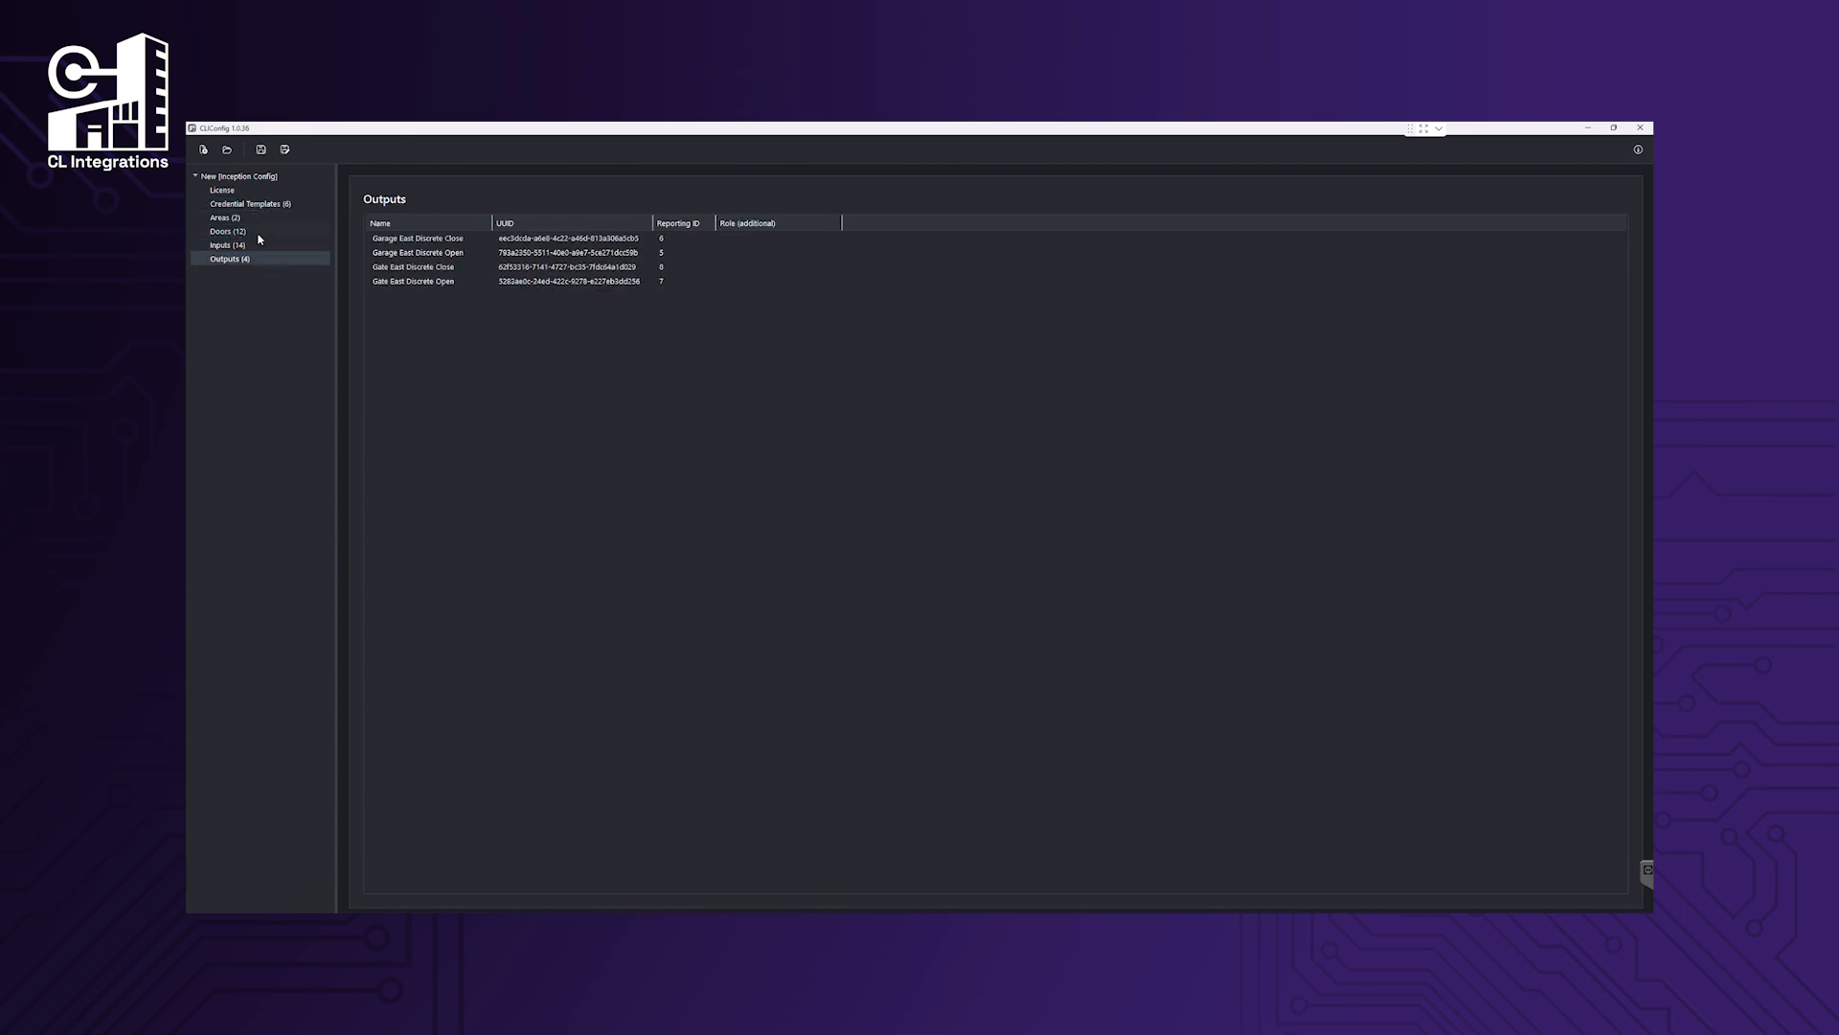
left_click(259, 233)
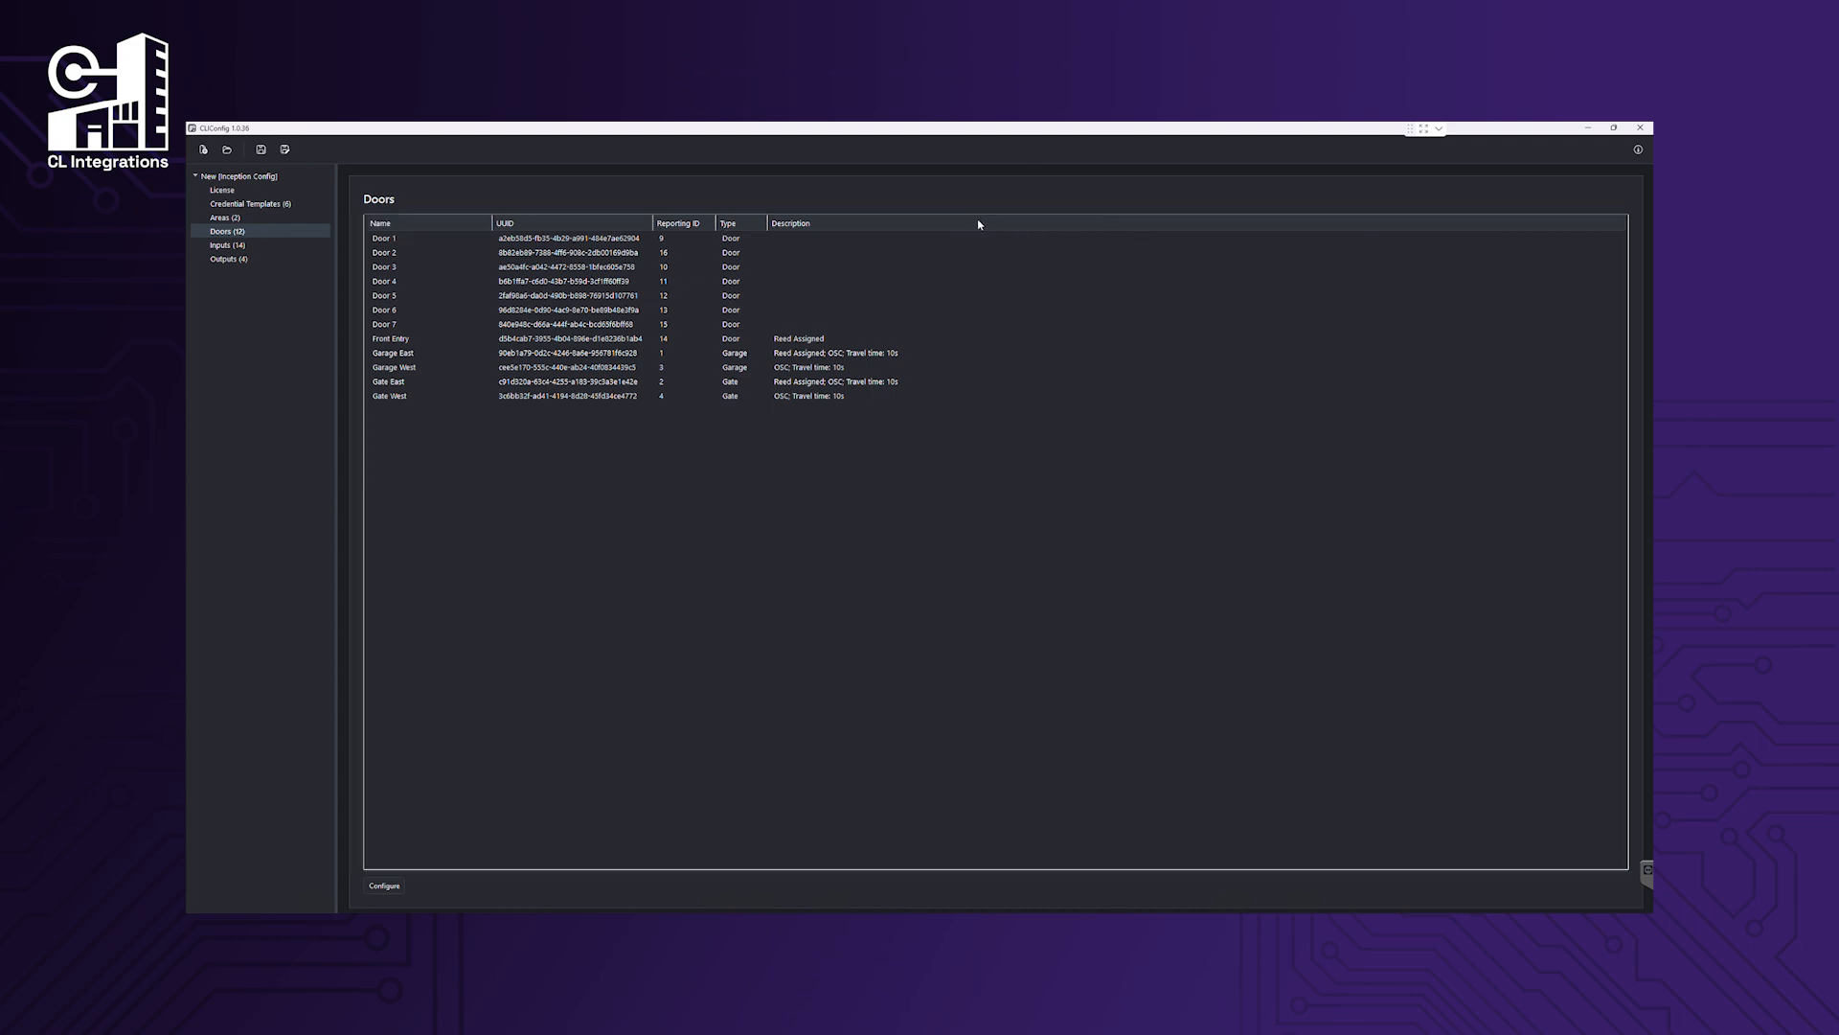
left_click_drag(978, 224, 1319, 234)
Assign the Wiegand credential template to the Front Entry door and apply it.
double_click(845, 343)
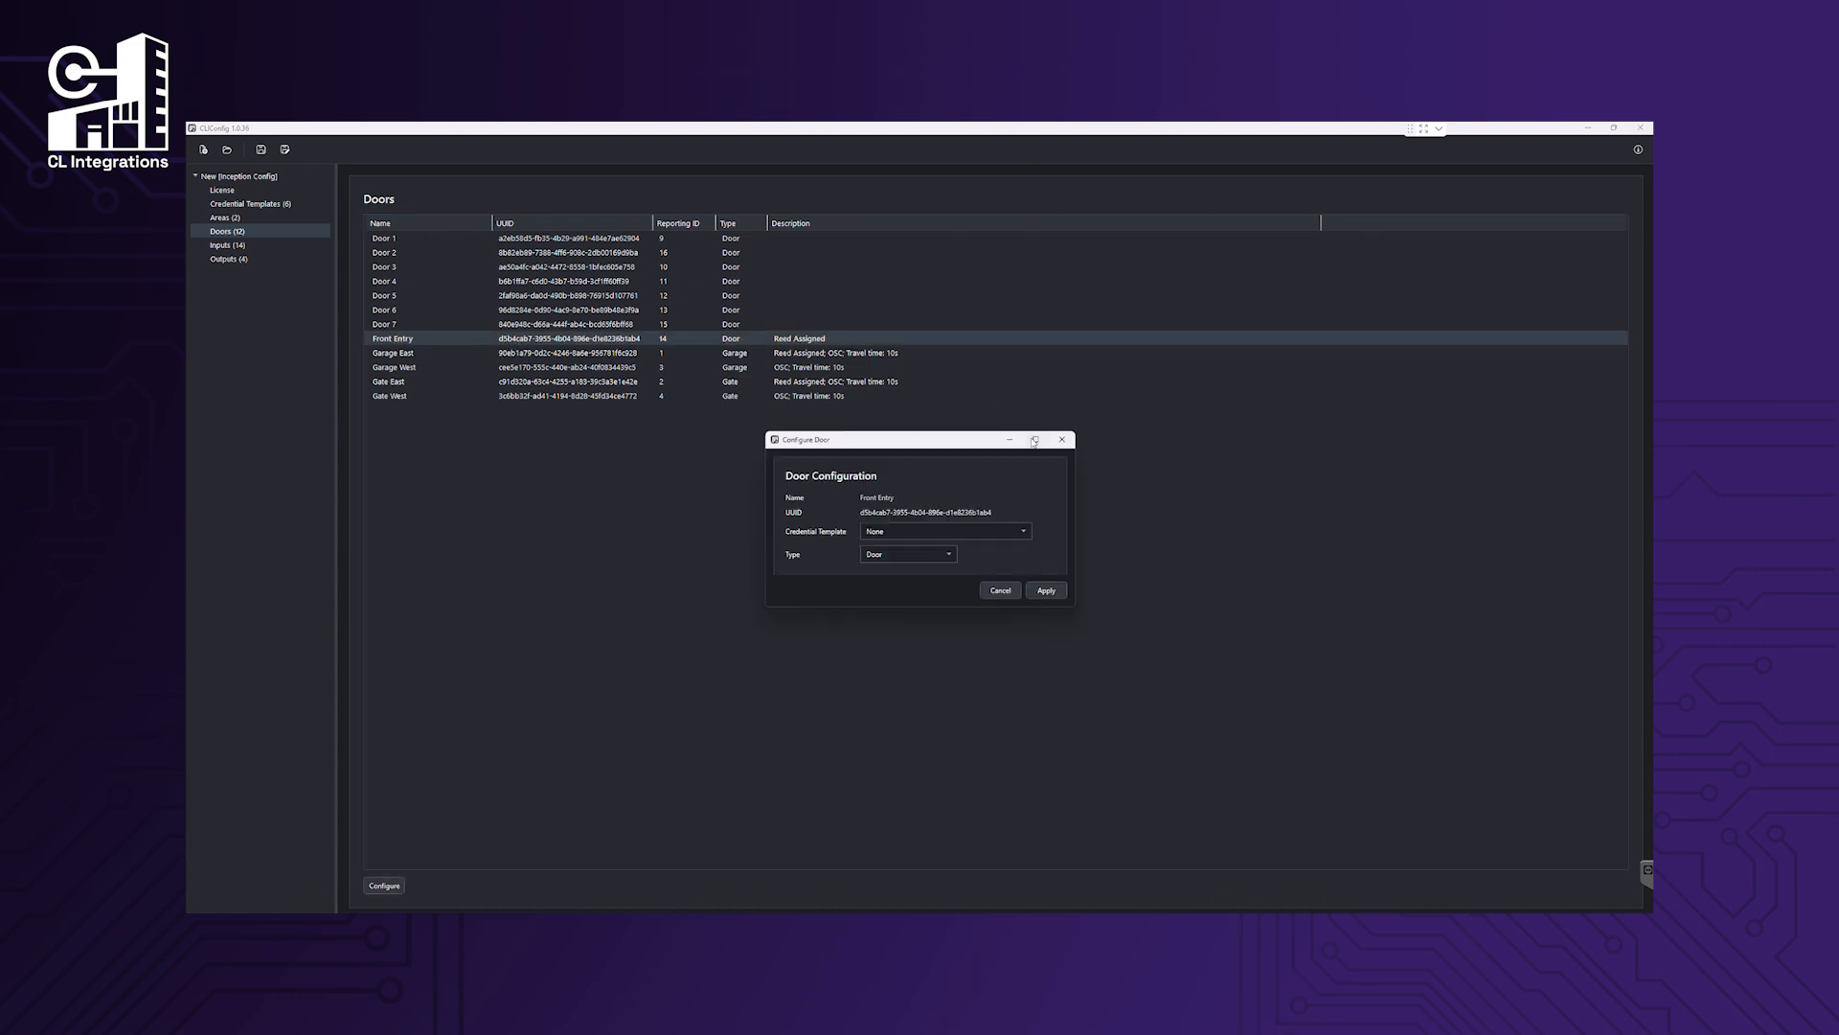
left_click(1019, 532)
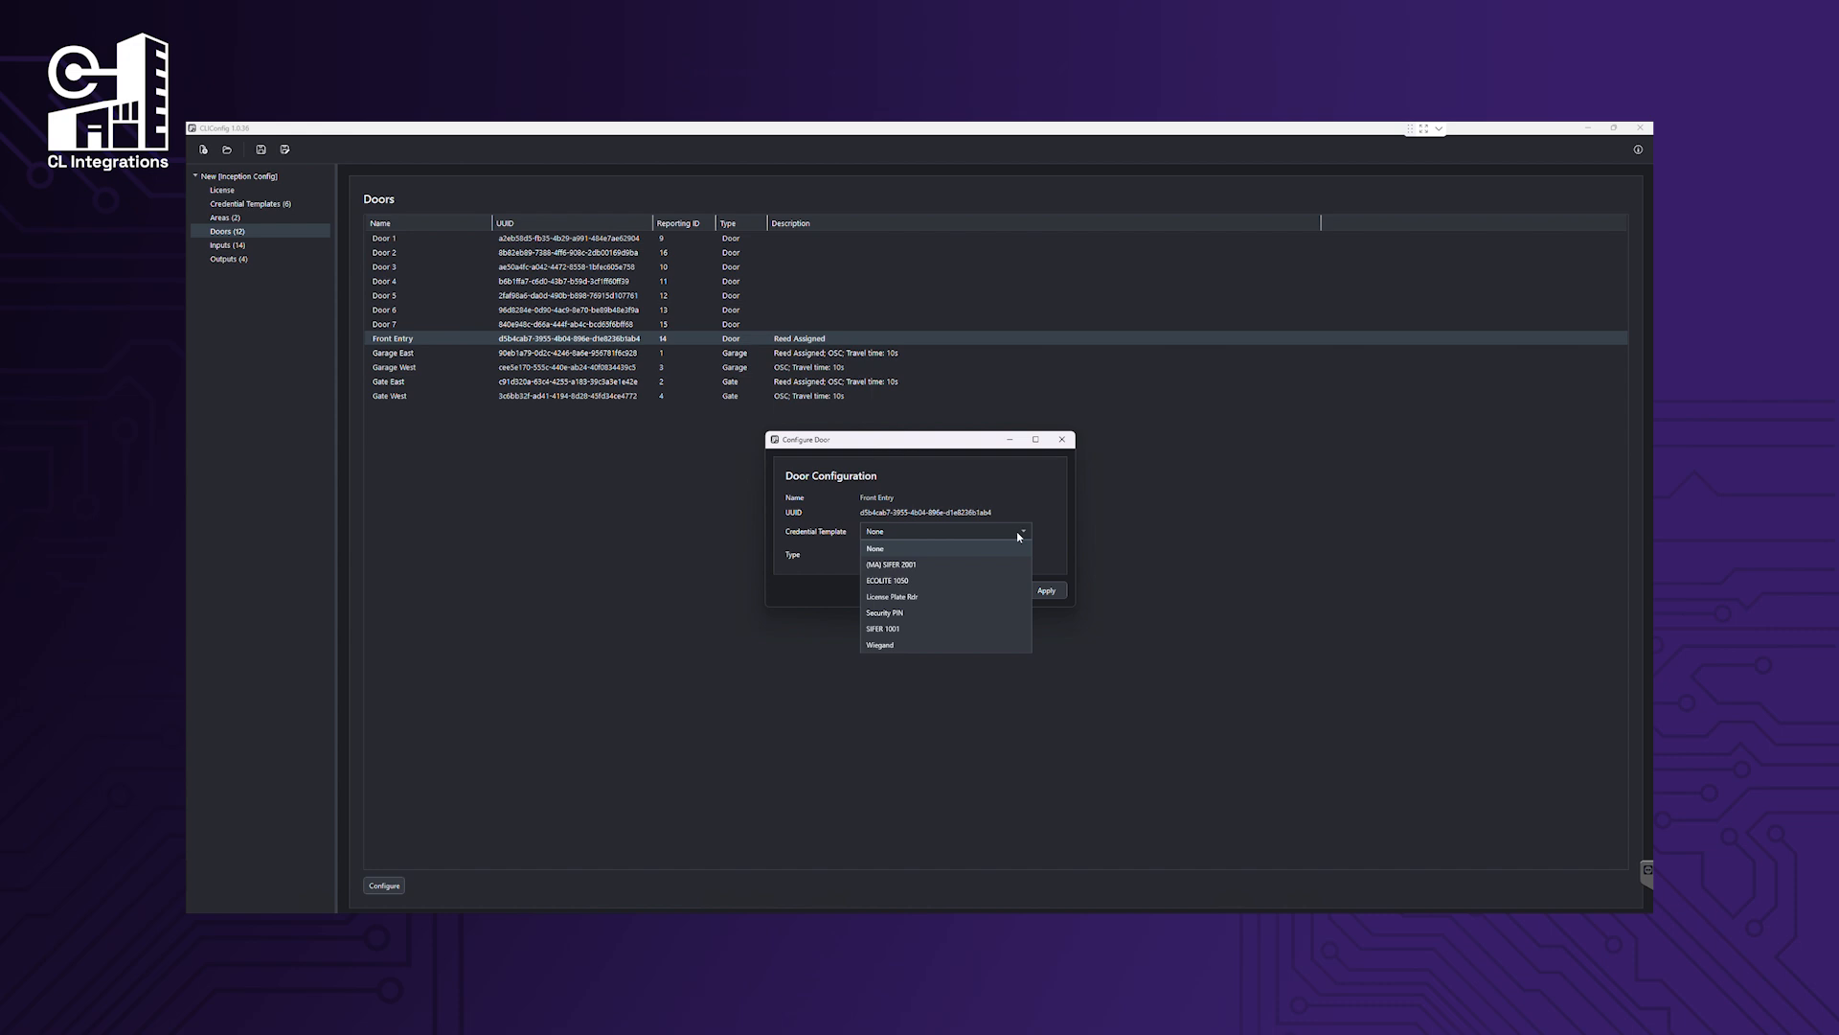
left_click(1014, 649)
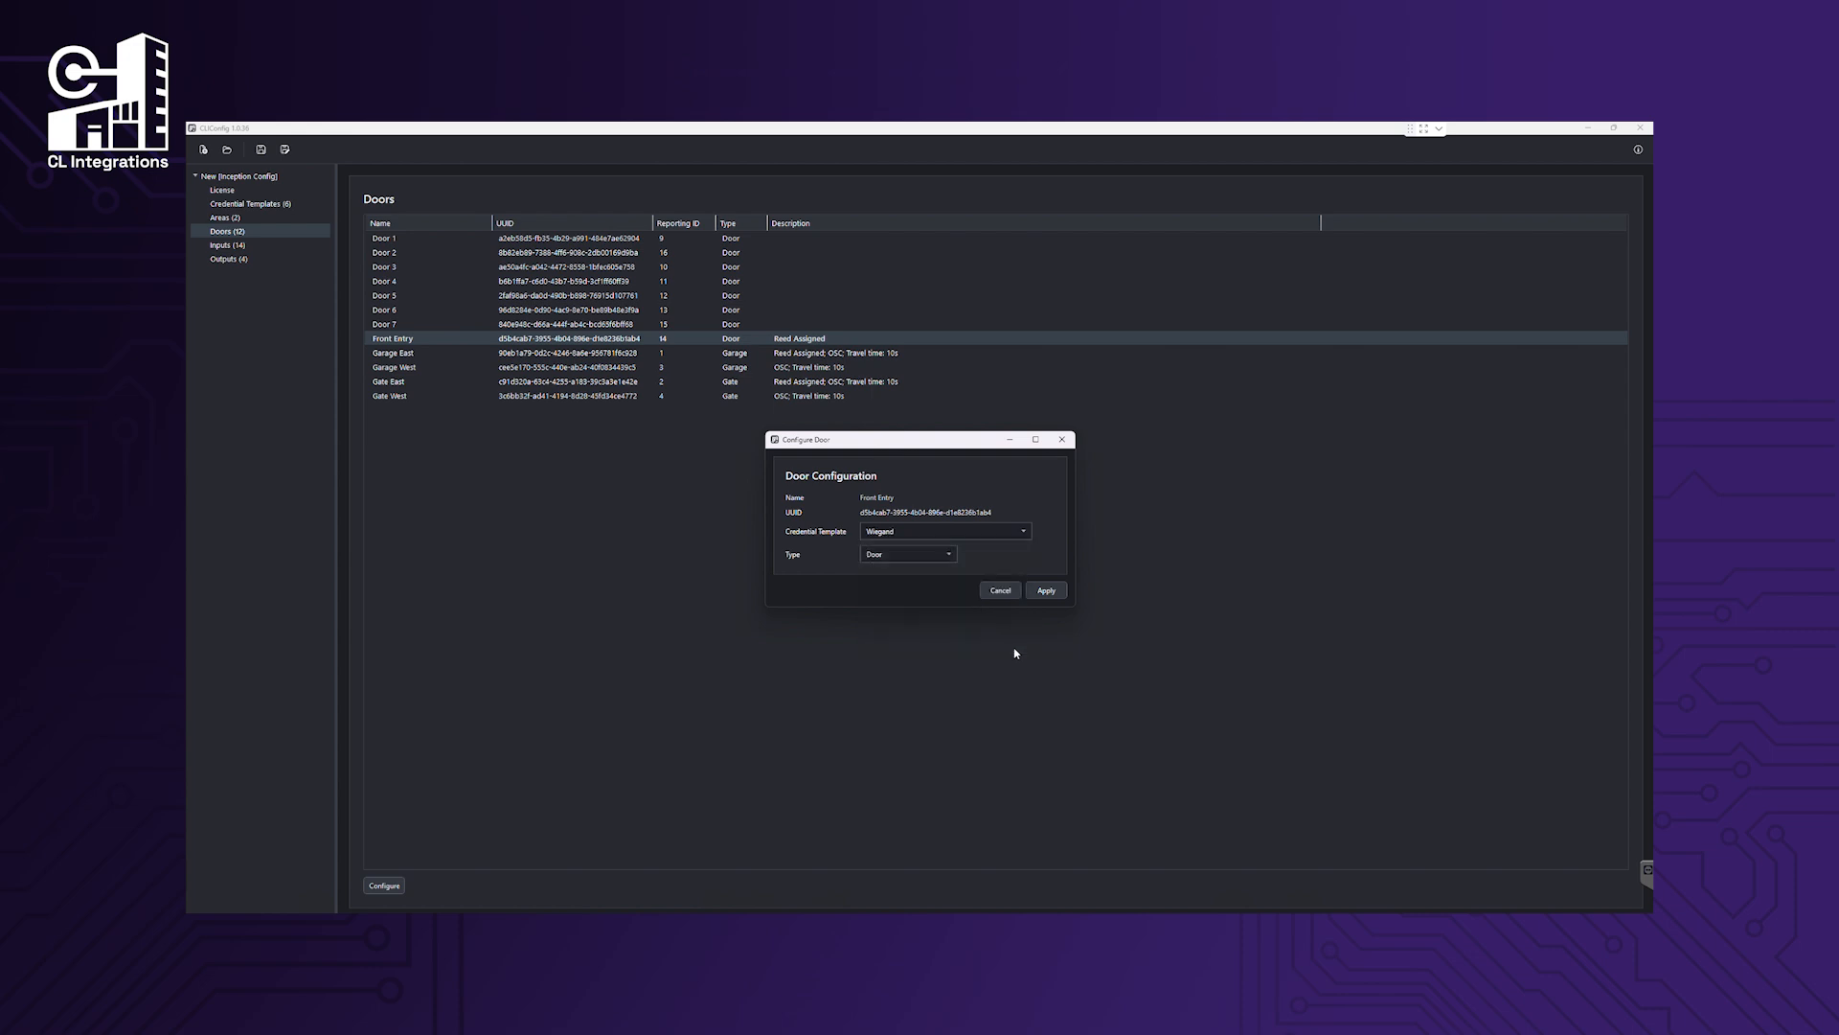
left_click(1046, 591)
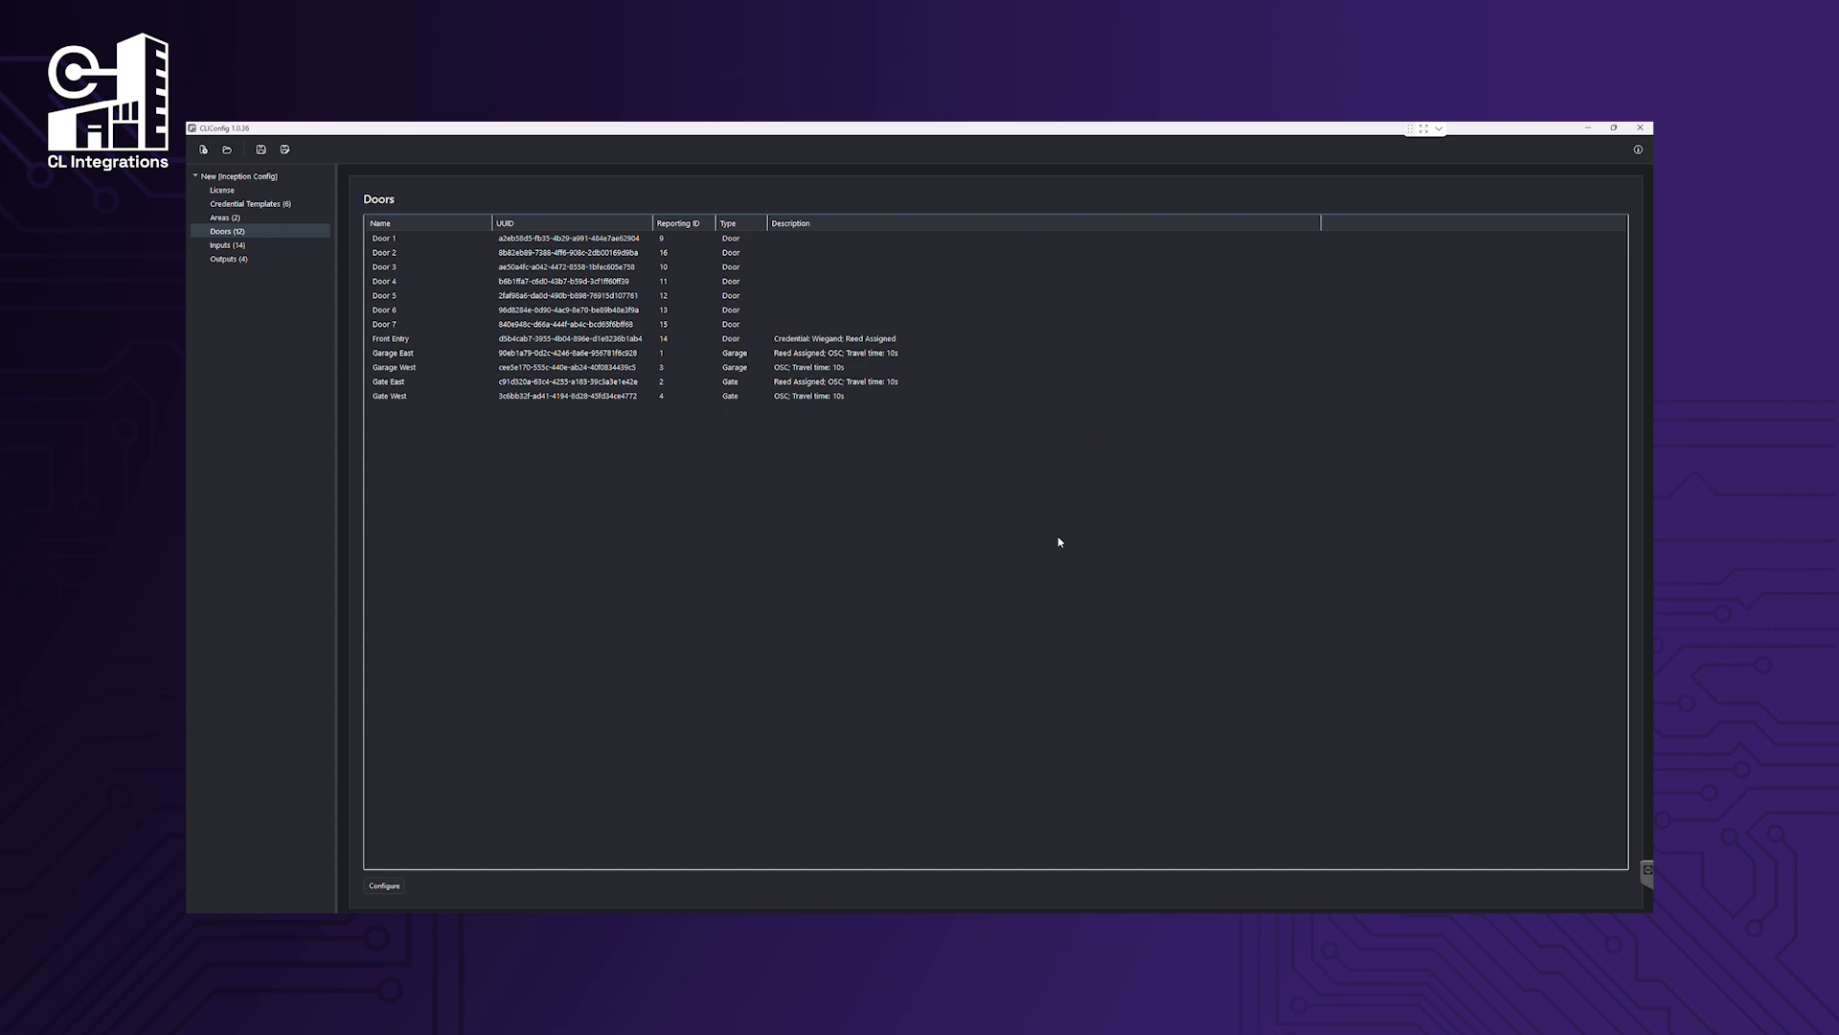
left_click(914, 353)
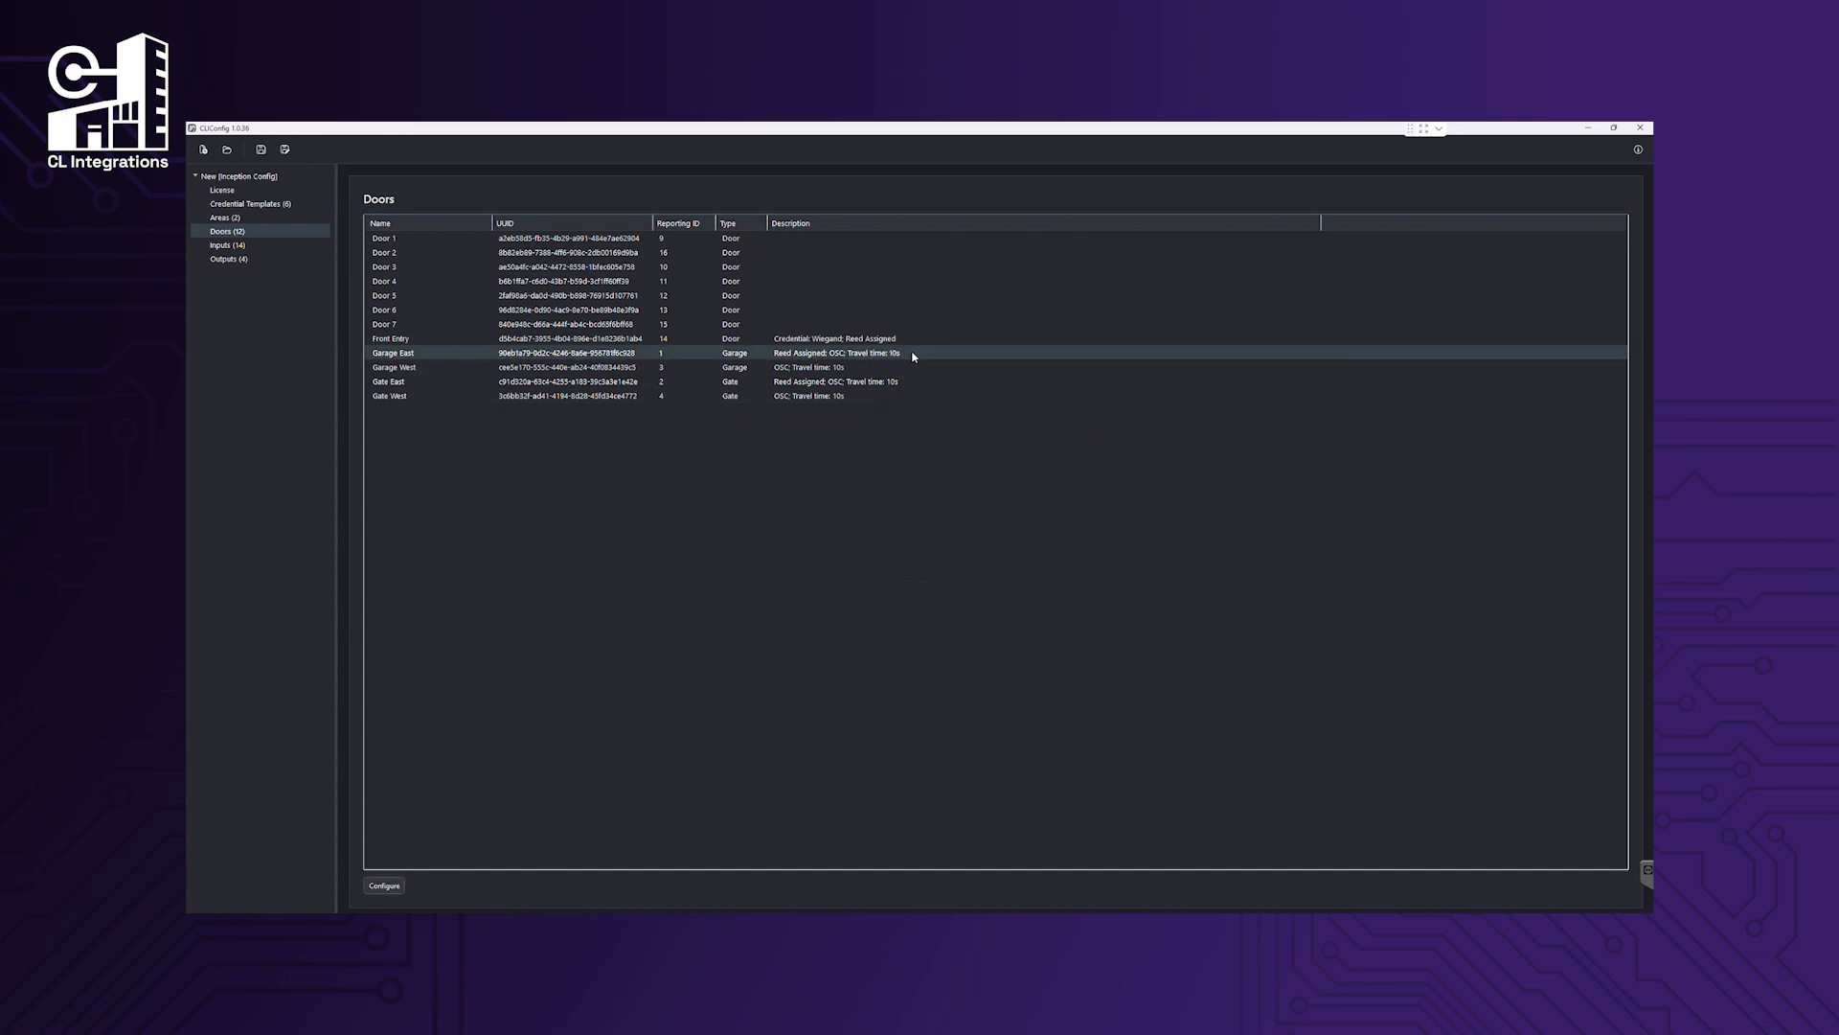
Set Garage East to OSC + Discrete, 20 s travel, using Garage East Discrete Open/Close outputs.
double_click(913, 354)
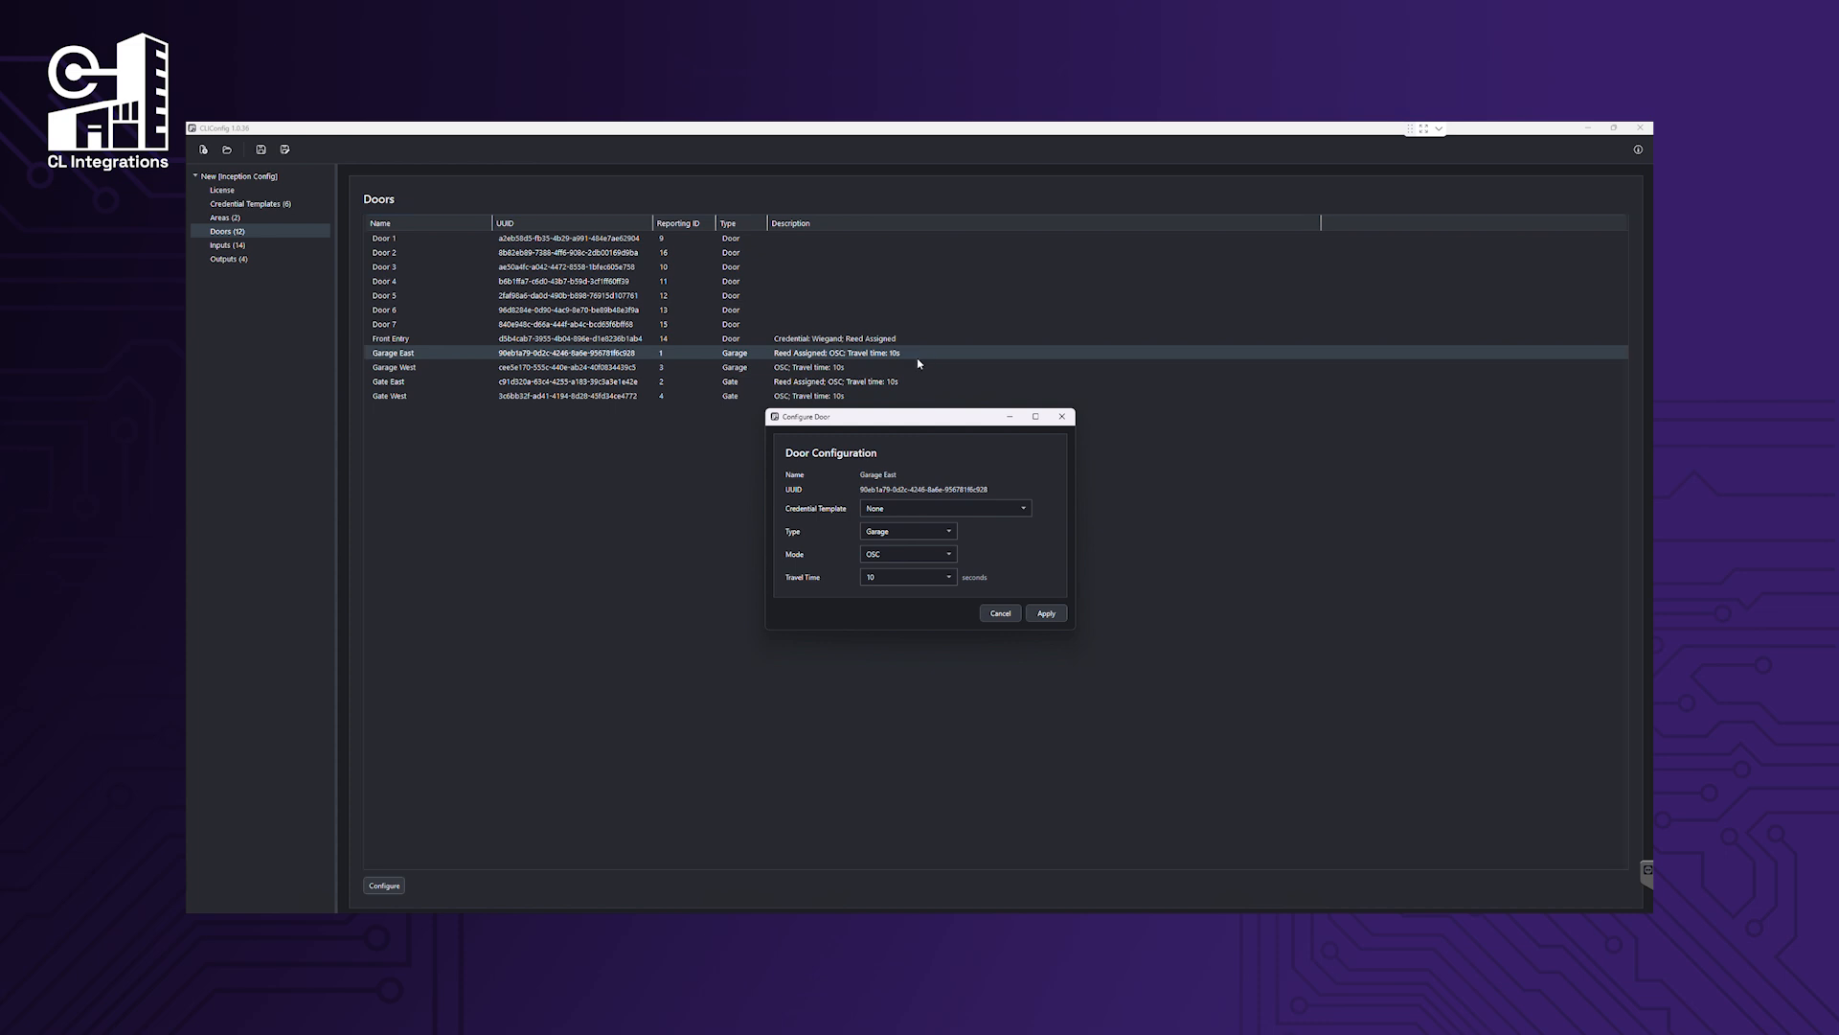
left_click(948, 554)
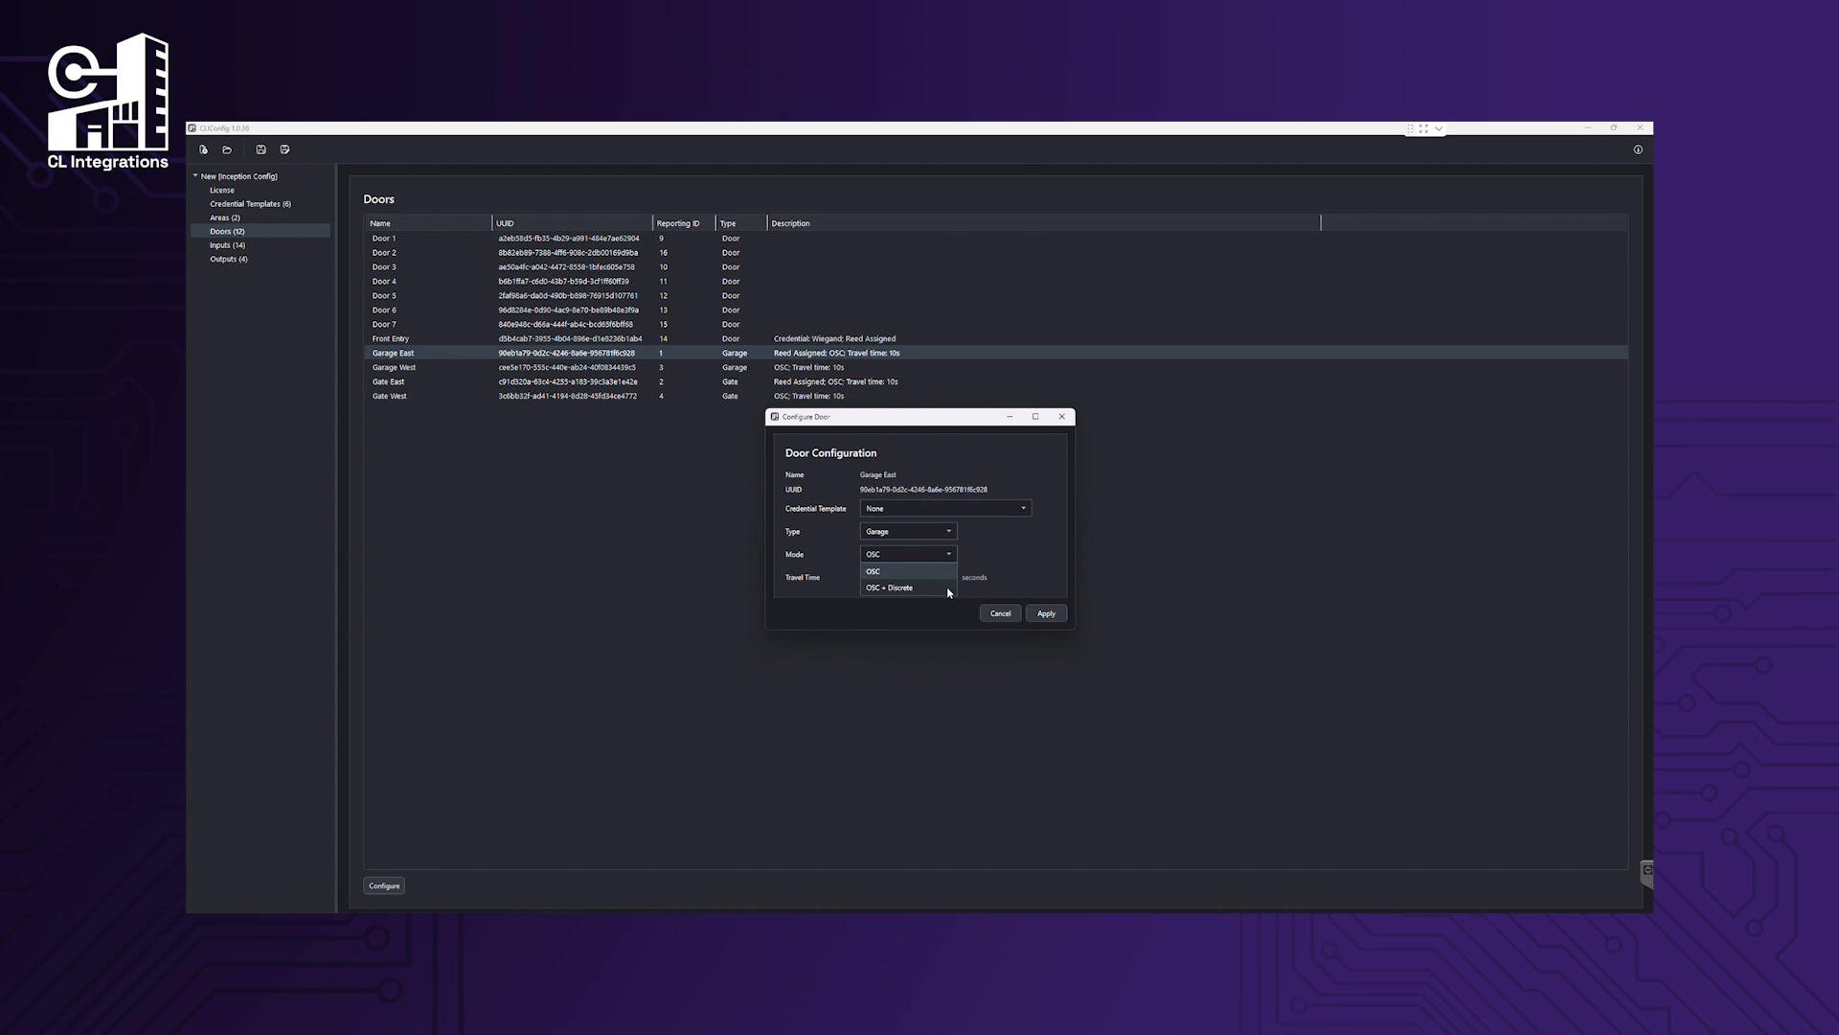
left_click(949, 589)
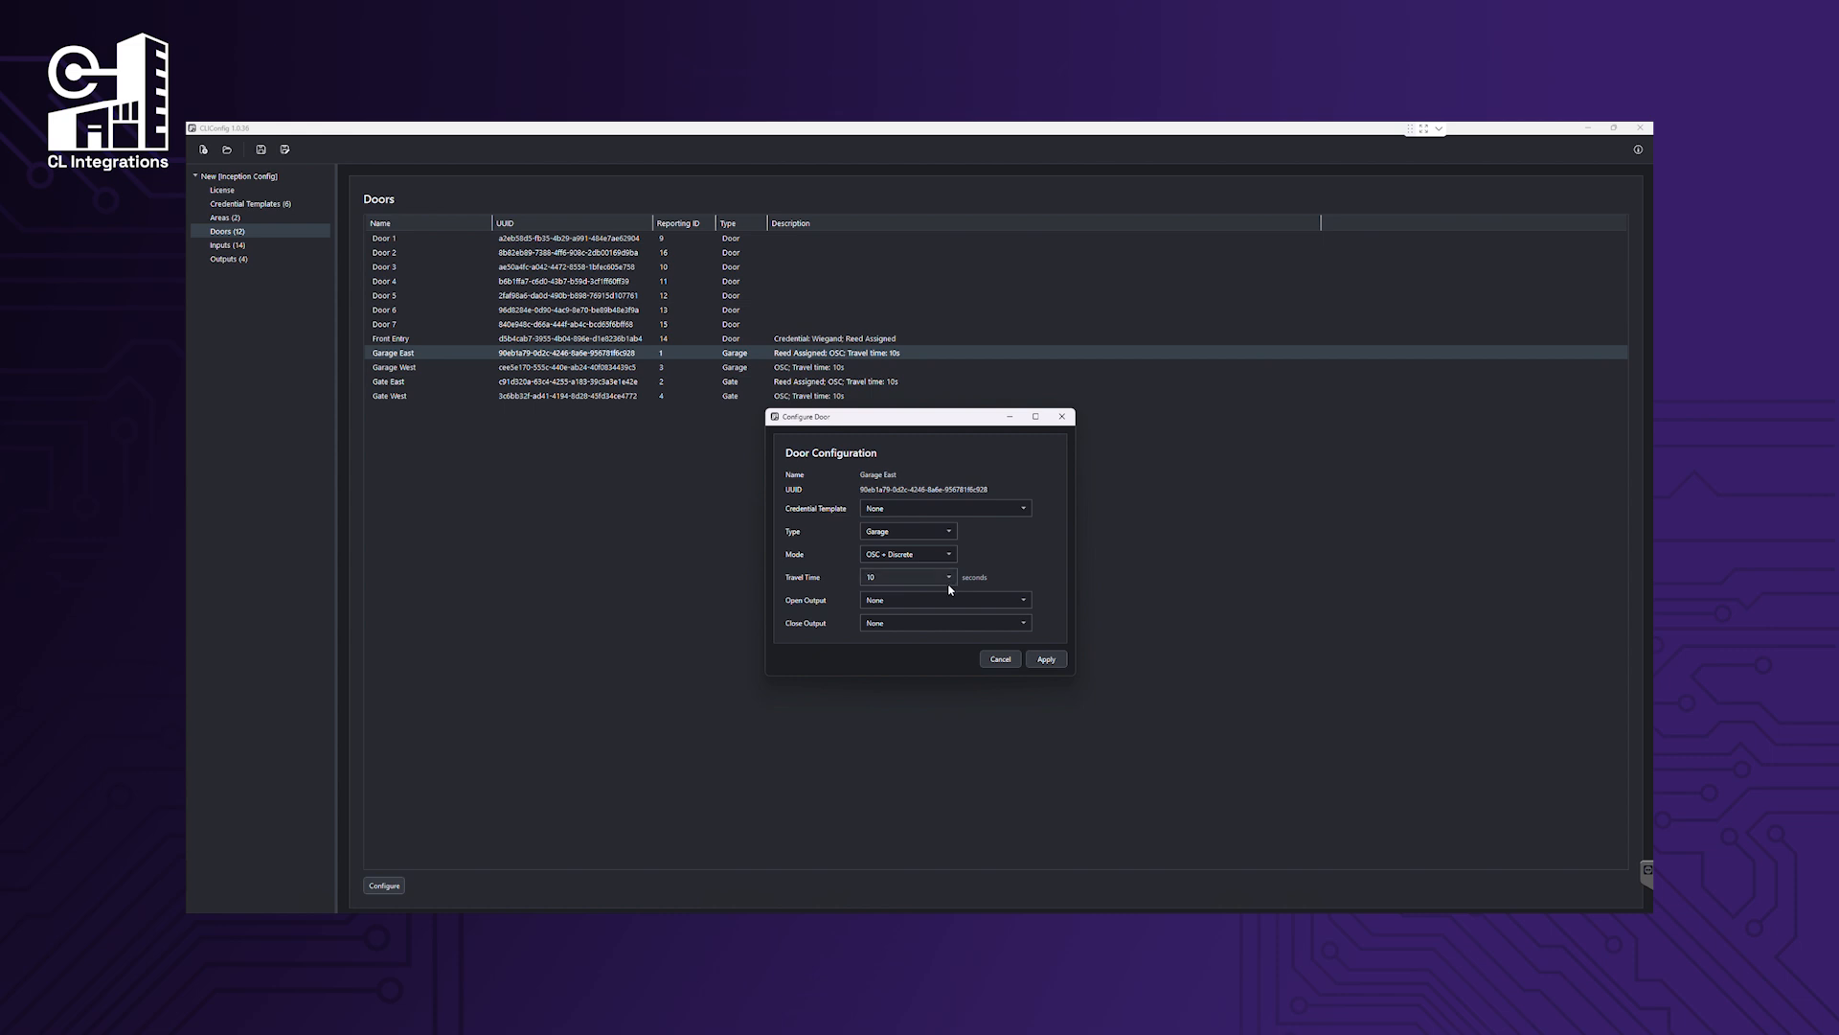
left_click(949, 579)
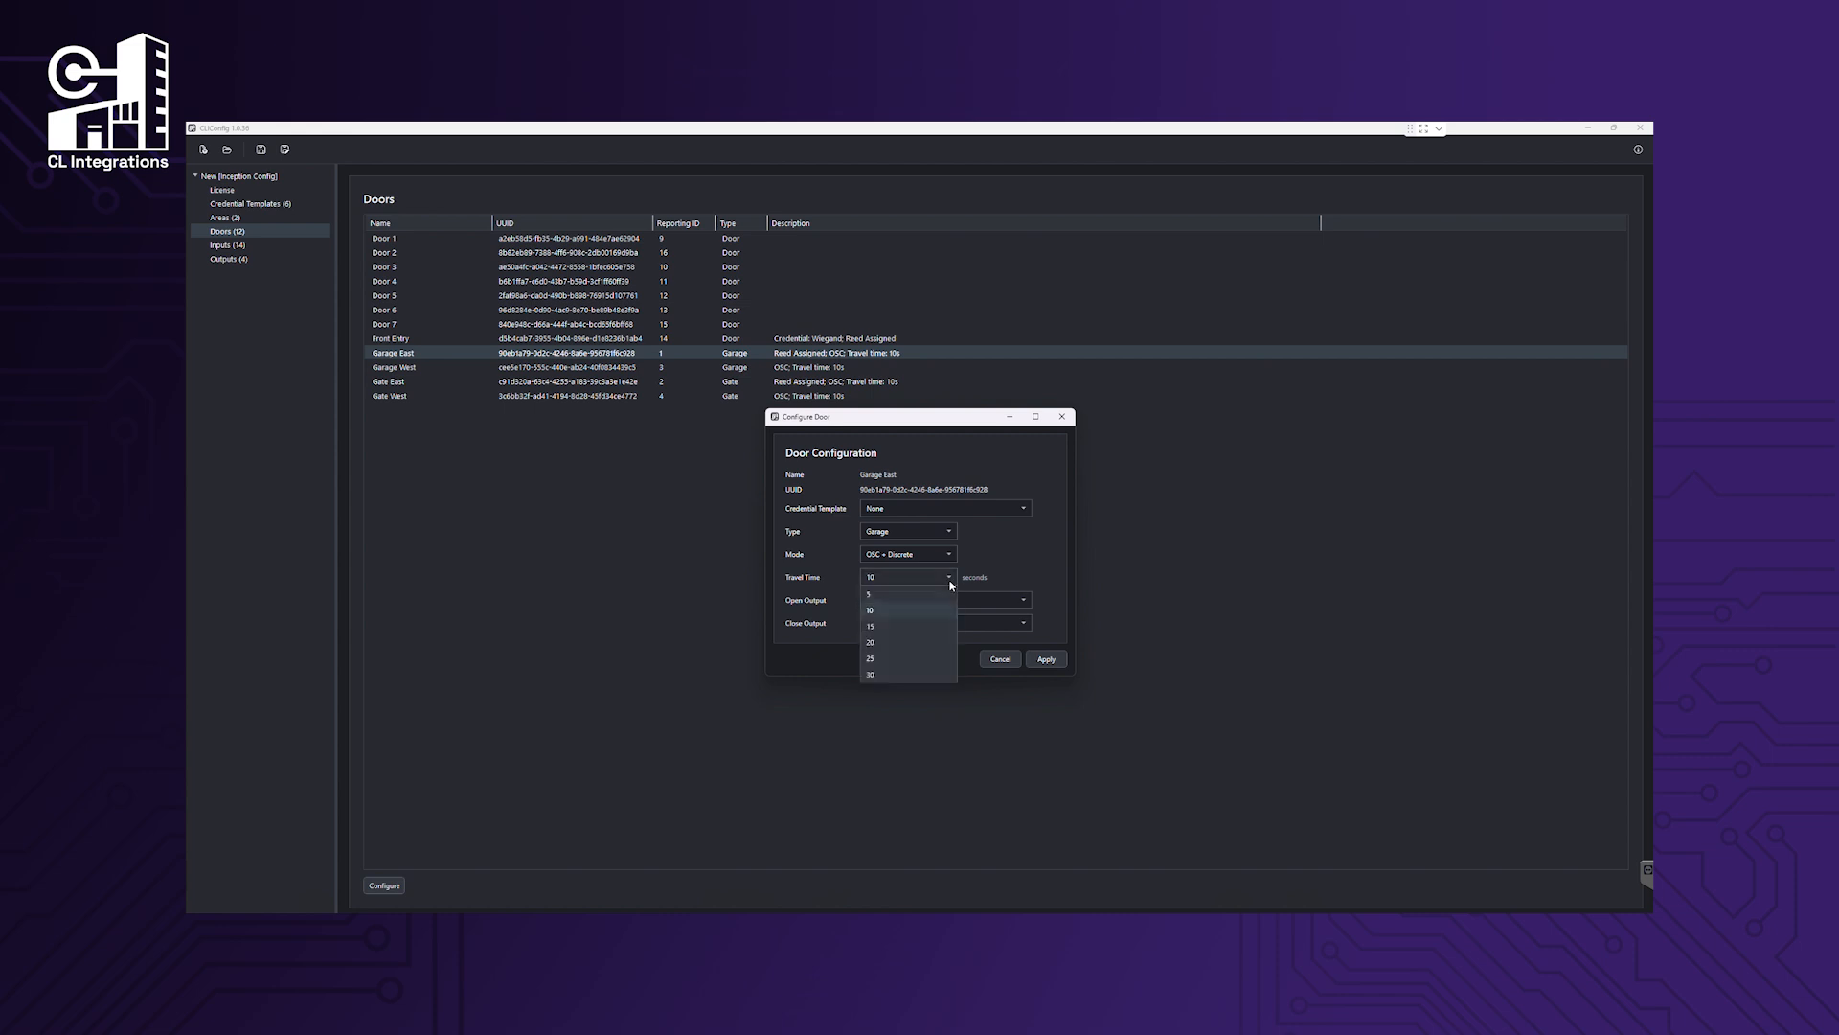
left_click(936, 643)
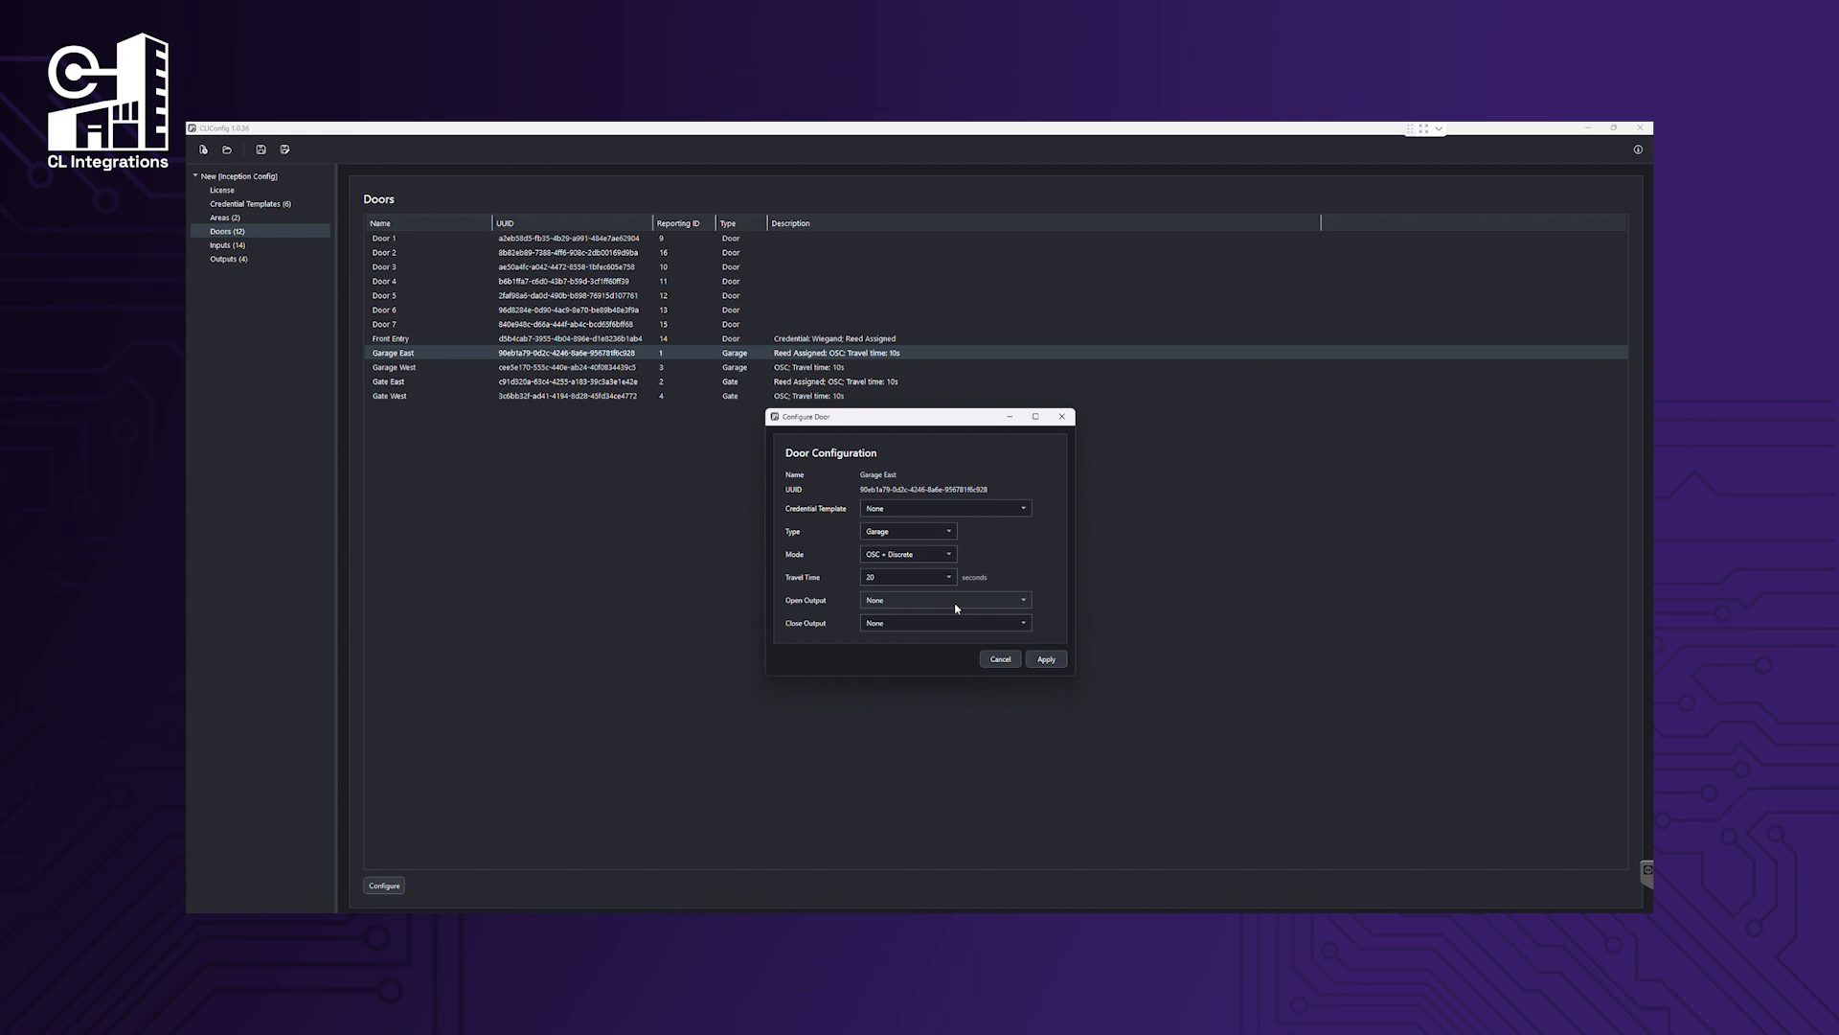
left_click(956, 604)
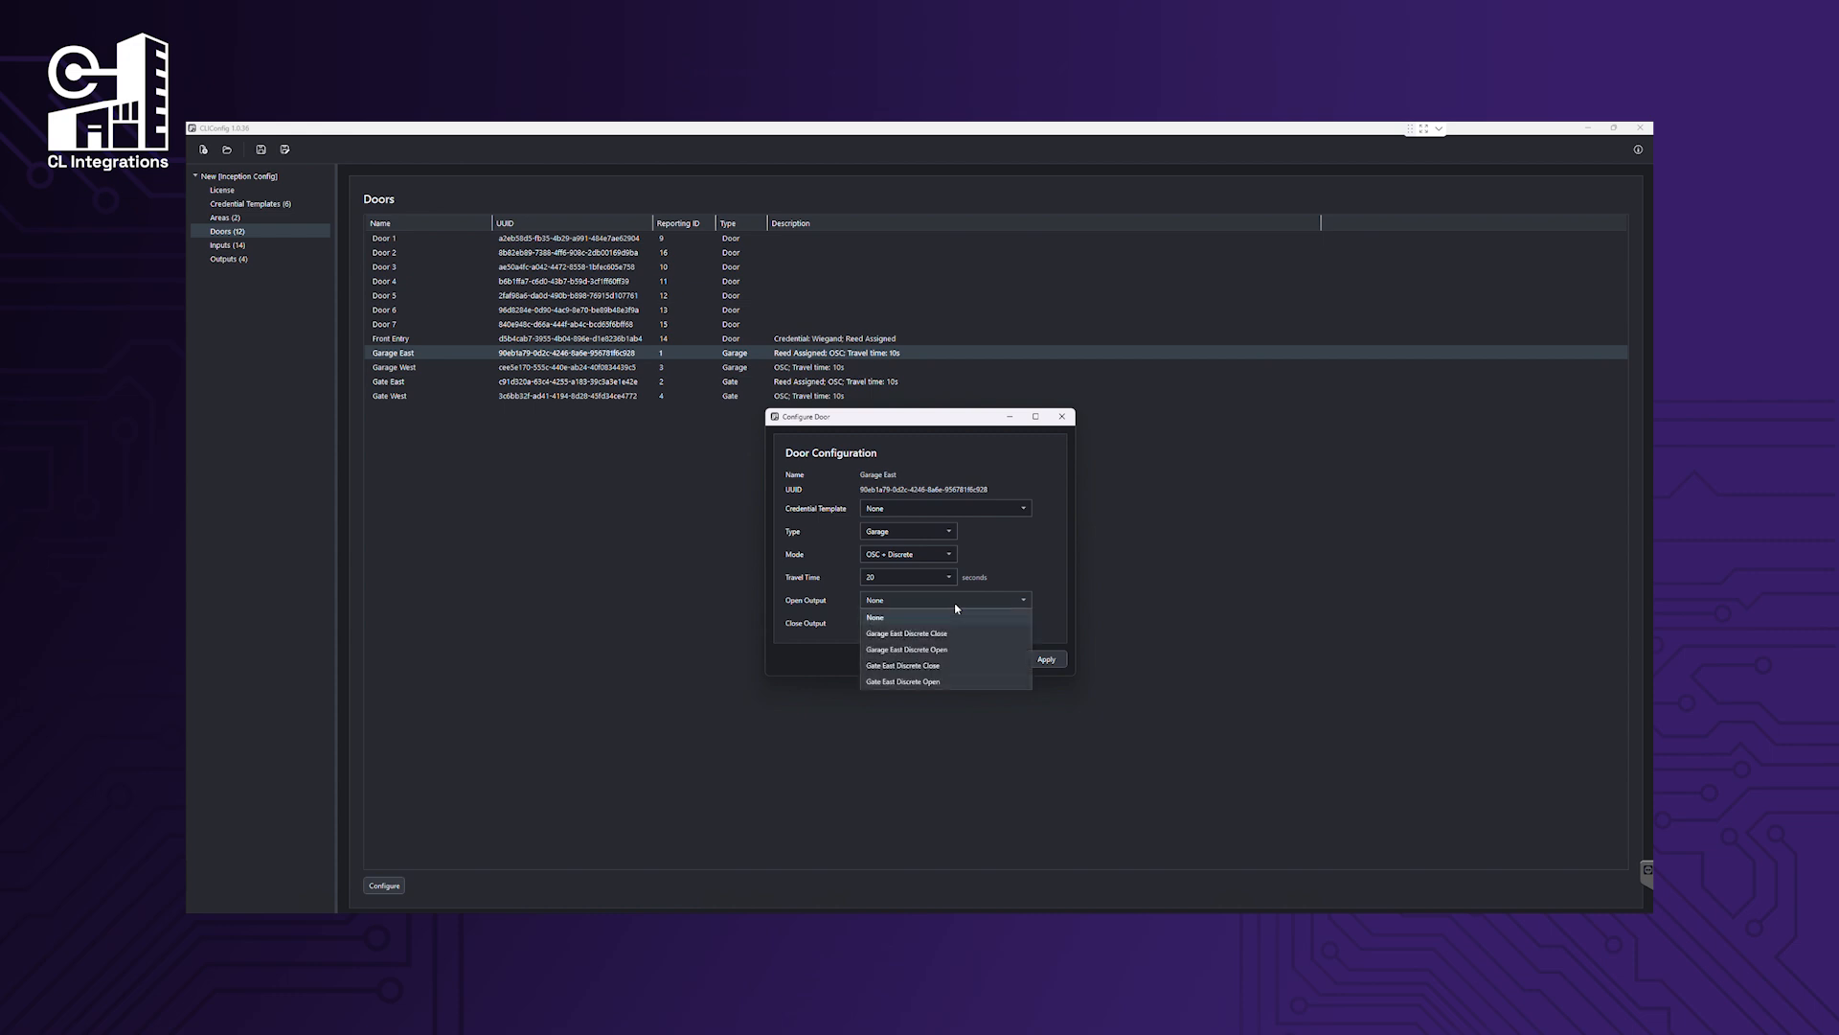
left_click(956, 650)
left_click(962, 625)
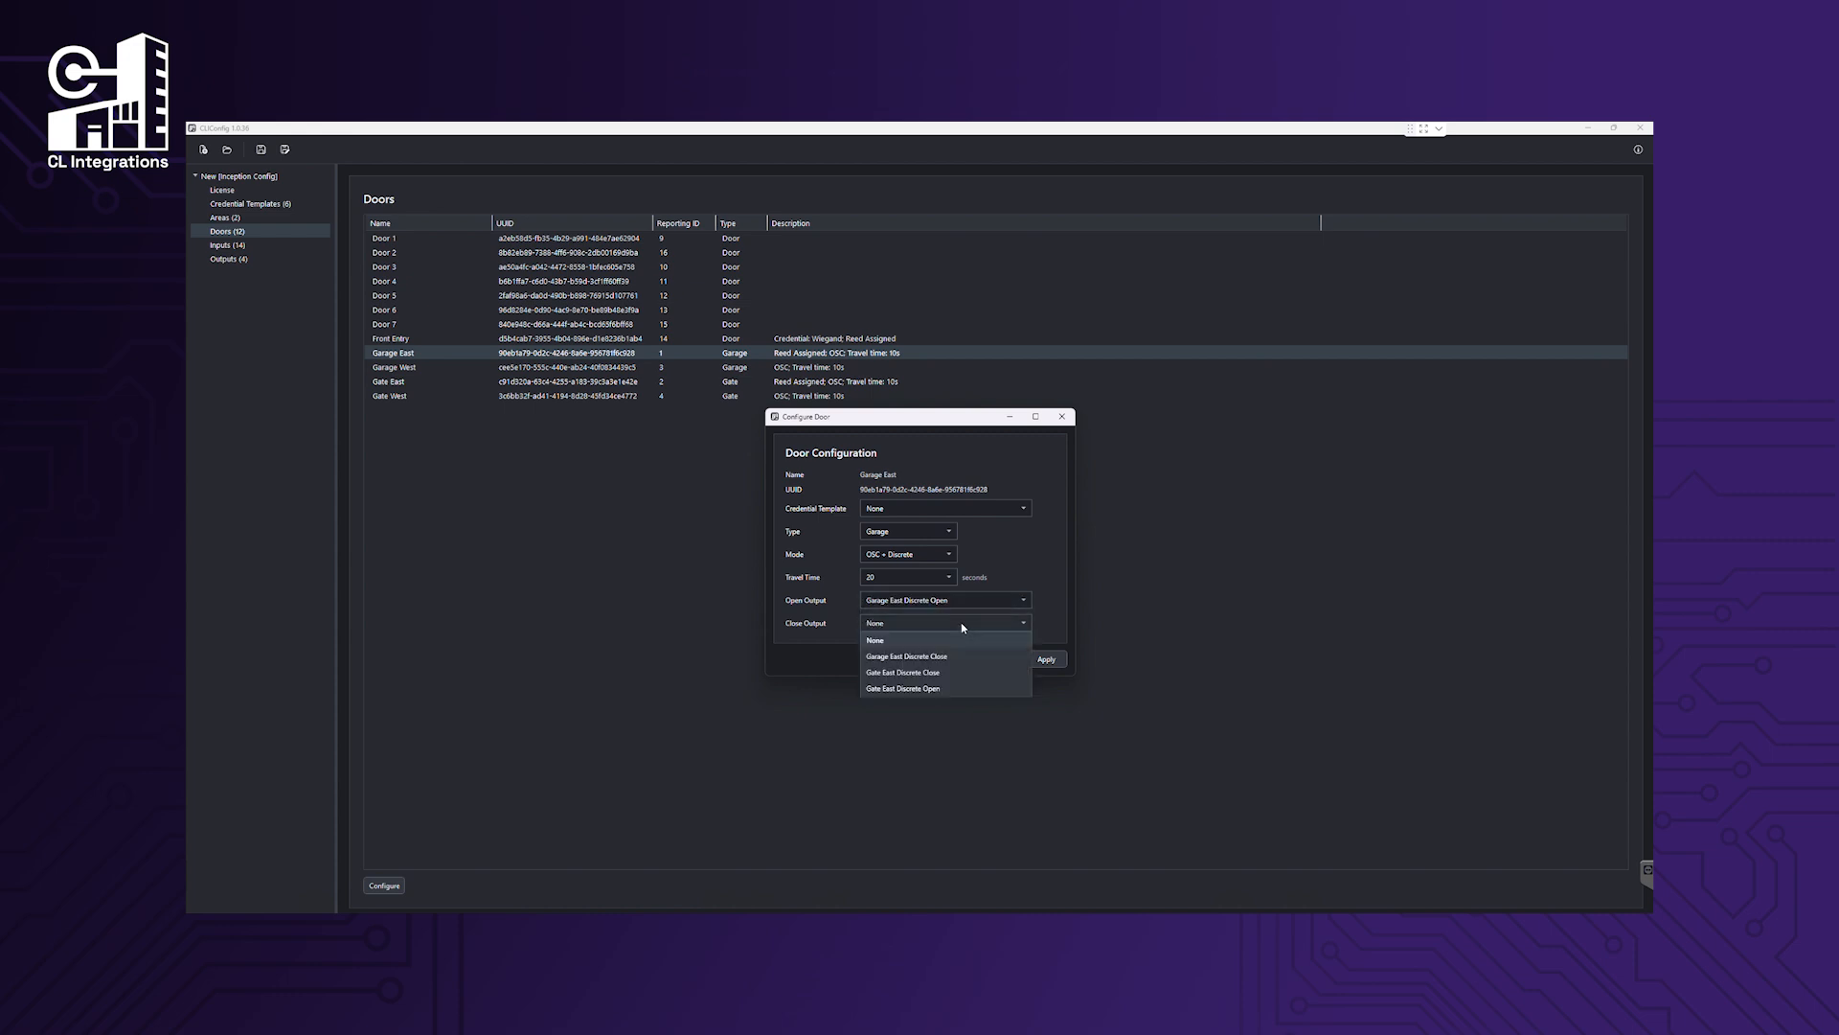
left_click(960, 656)
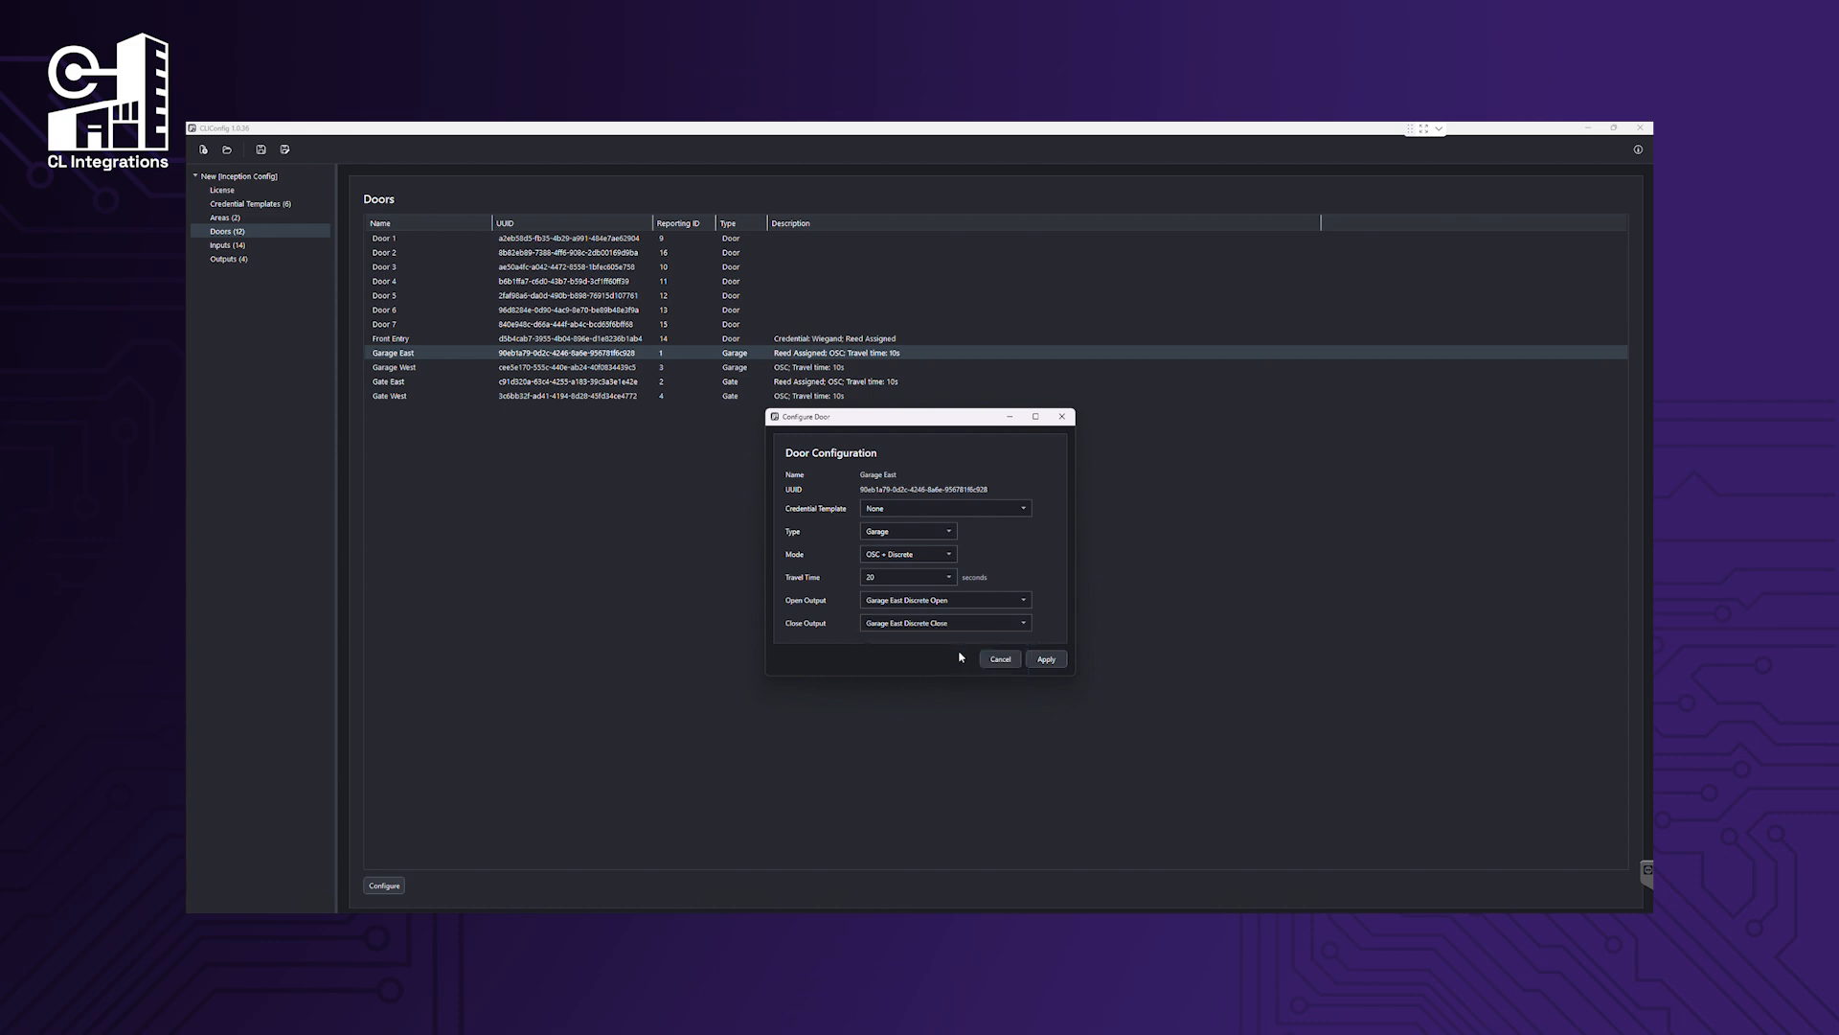
left_click(1046, 660)
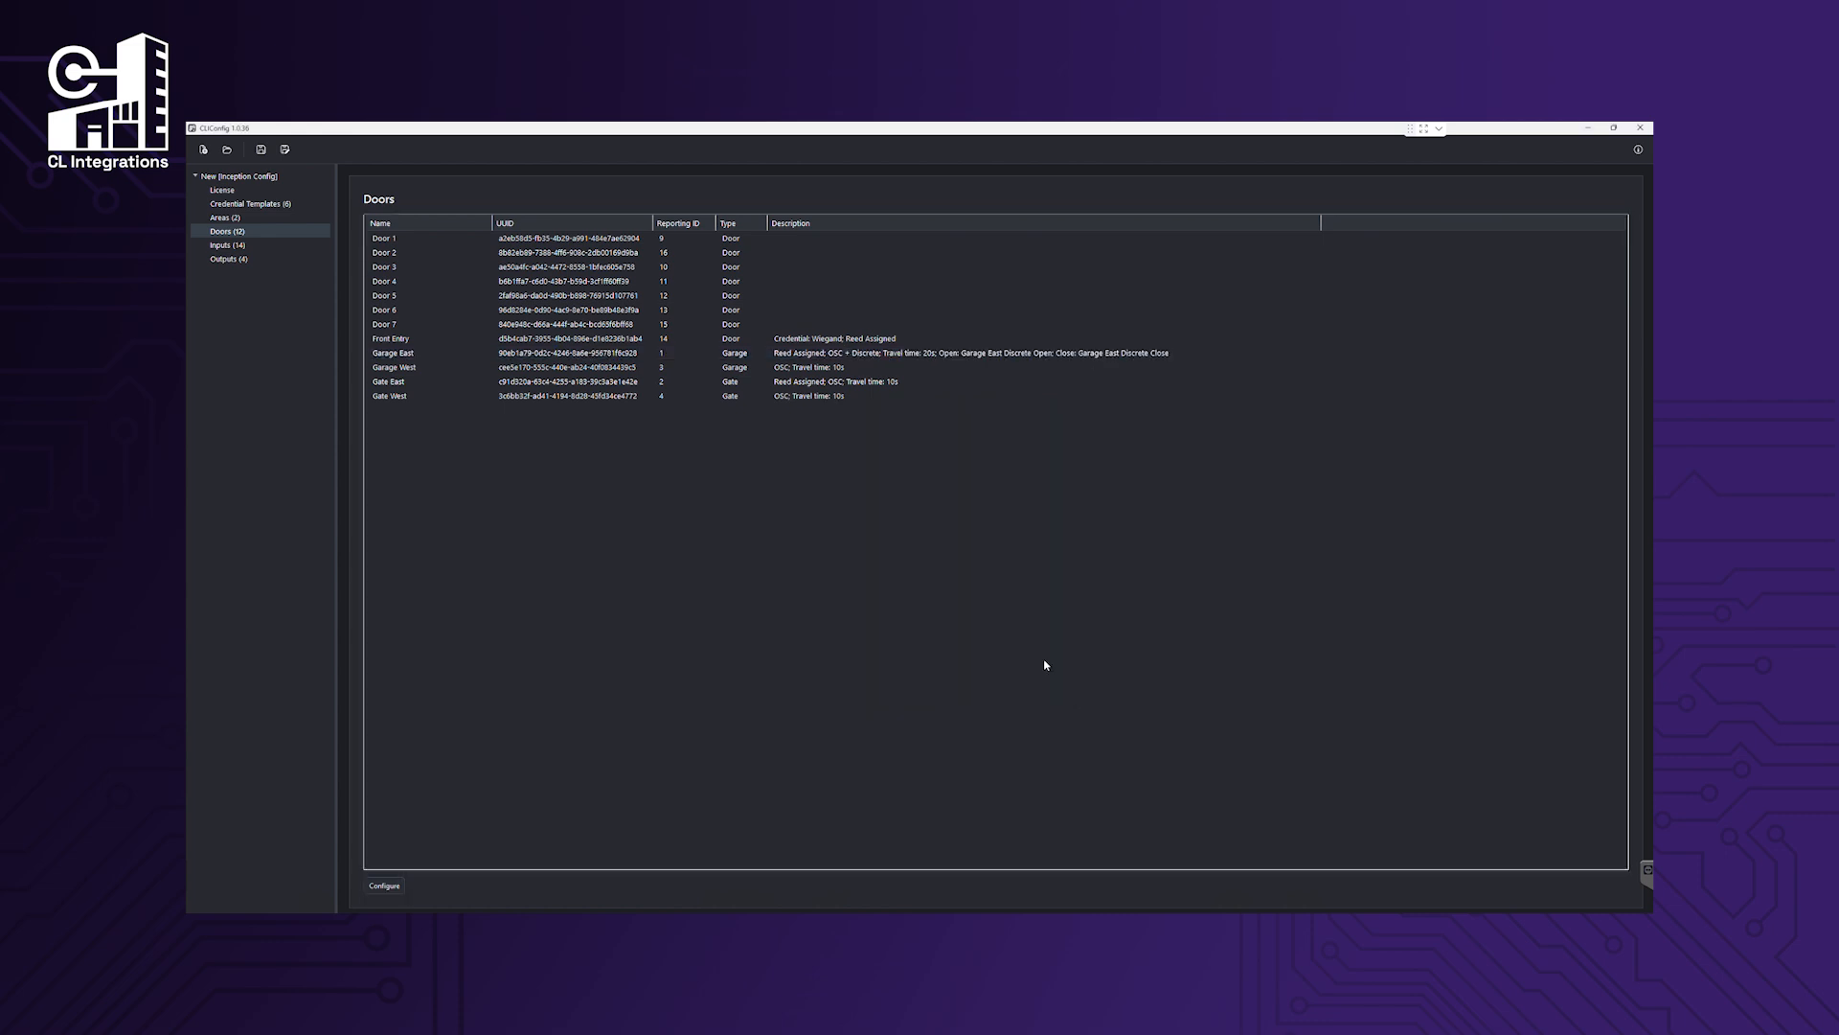
left_click(861, 384)
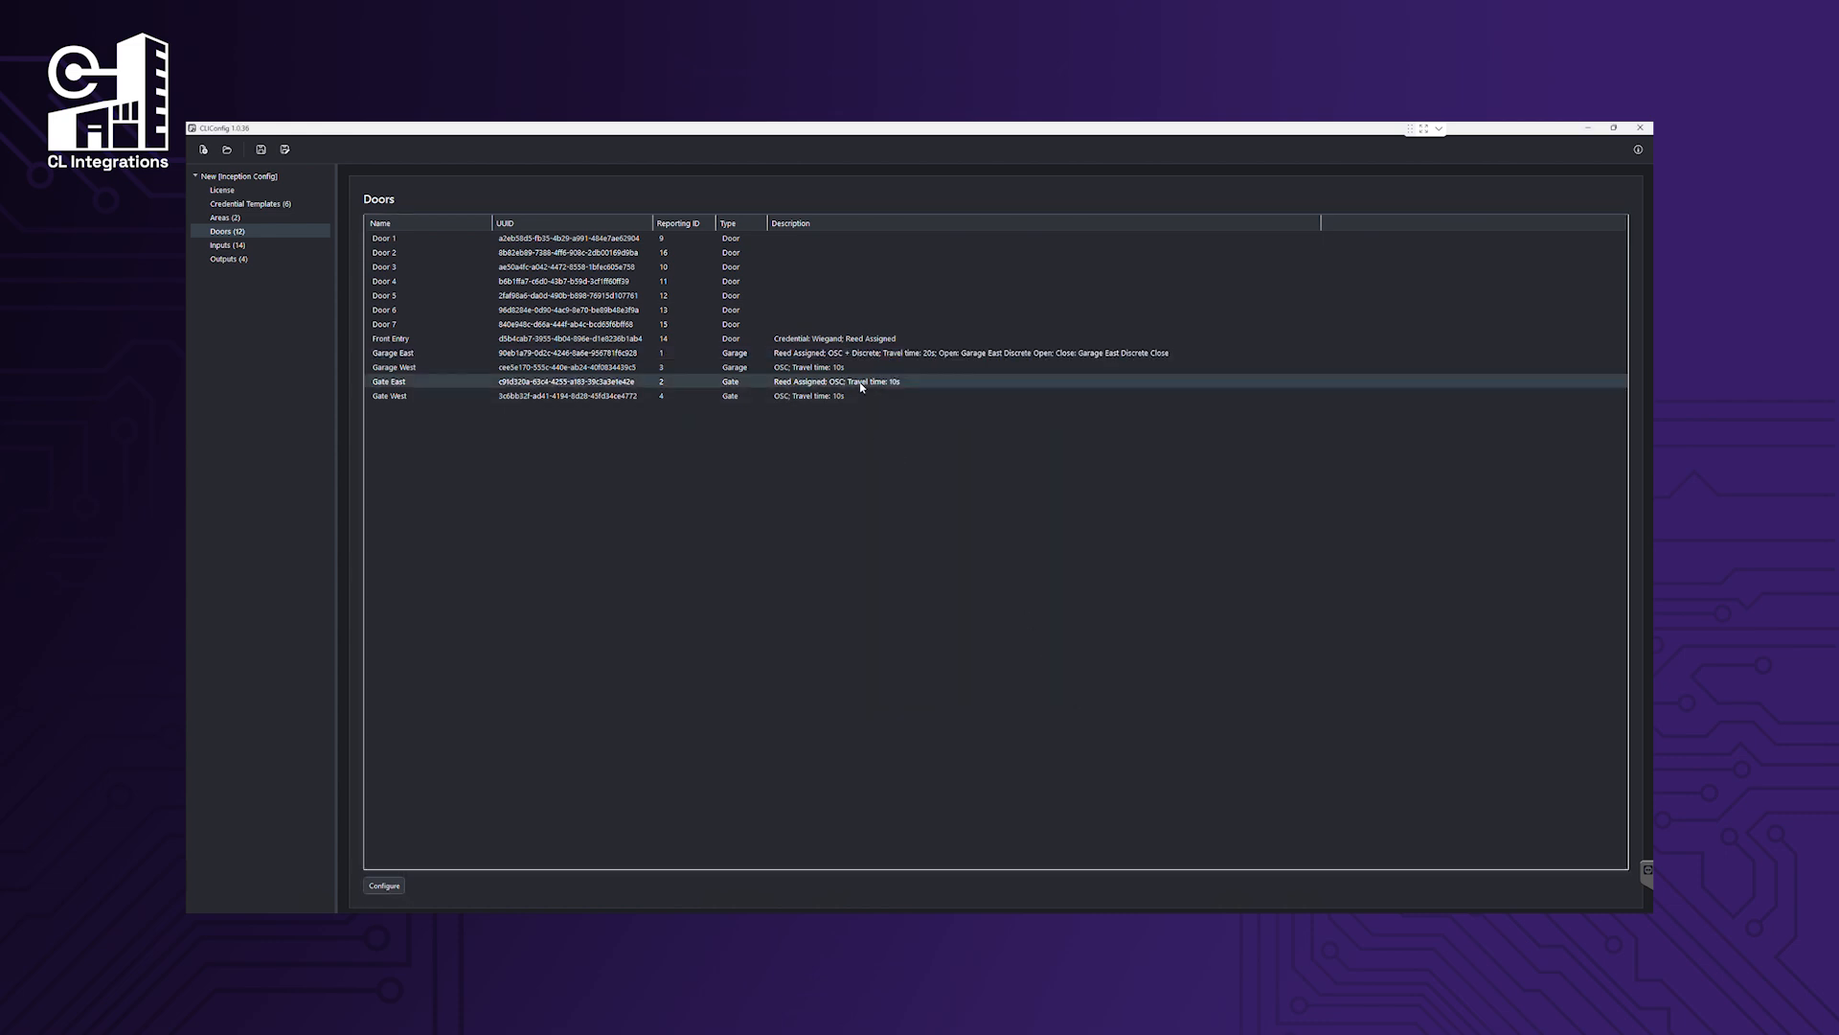
Set Gate East to OSC + Discrete, 20 s travel, using Gate East Discrete Open/Close outputs.
double_click(860, 386)
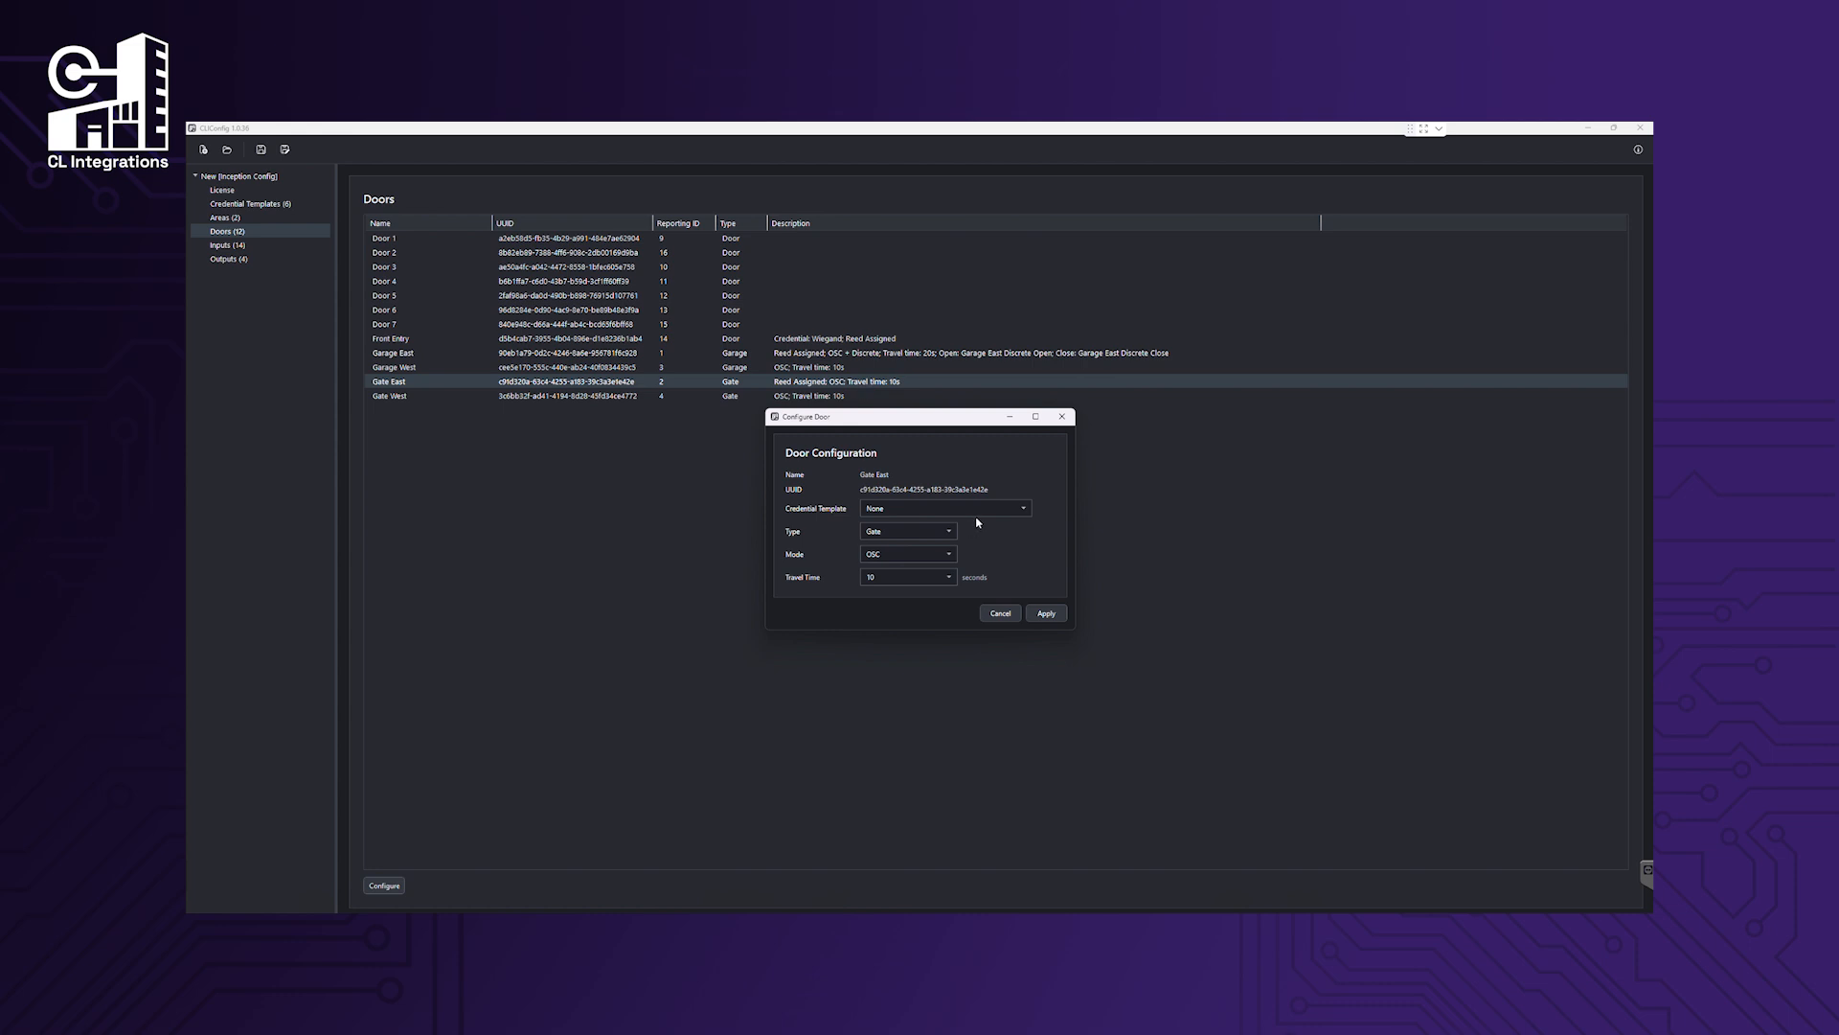
left_click(934, 554)
left_click(915, 590)
left_click(934, 576)
left_click(919, 641)
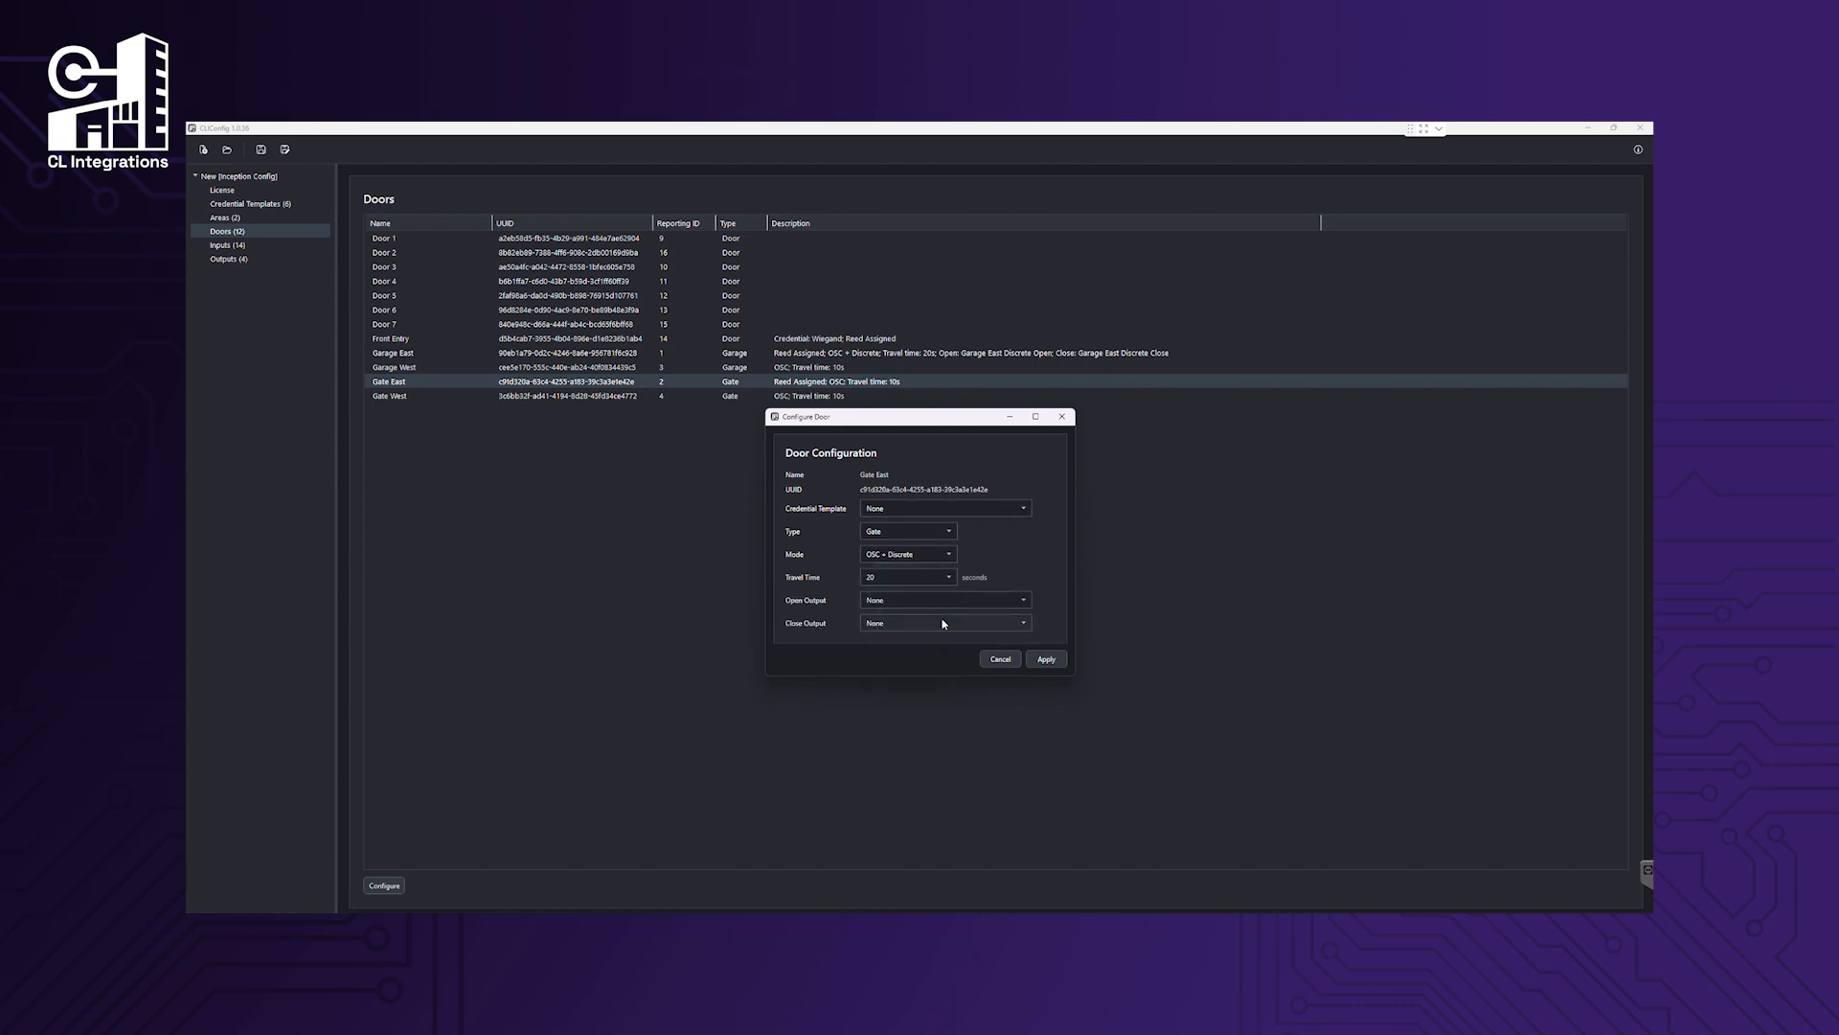
left_click(951, 602)
left_click(920, 650)
left_click(949, 622)
left_click(934, 656)
left_click(1046, 660)
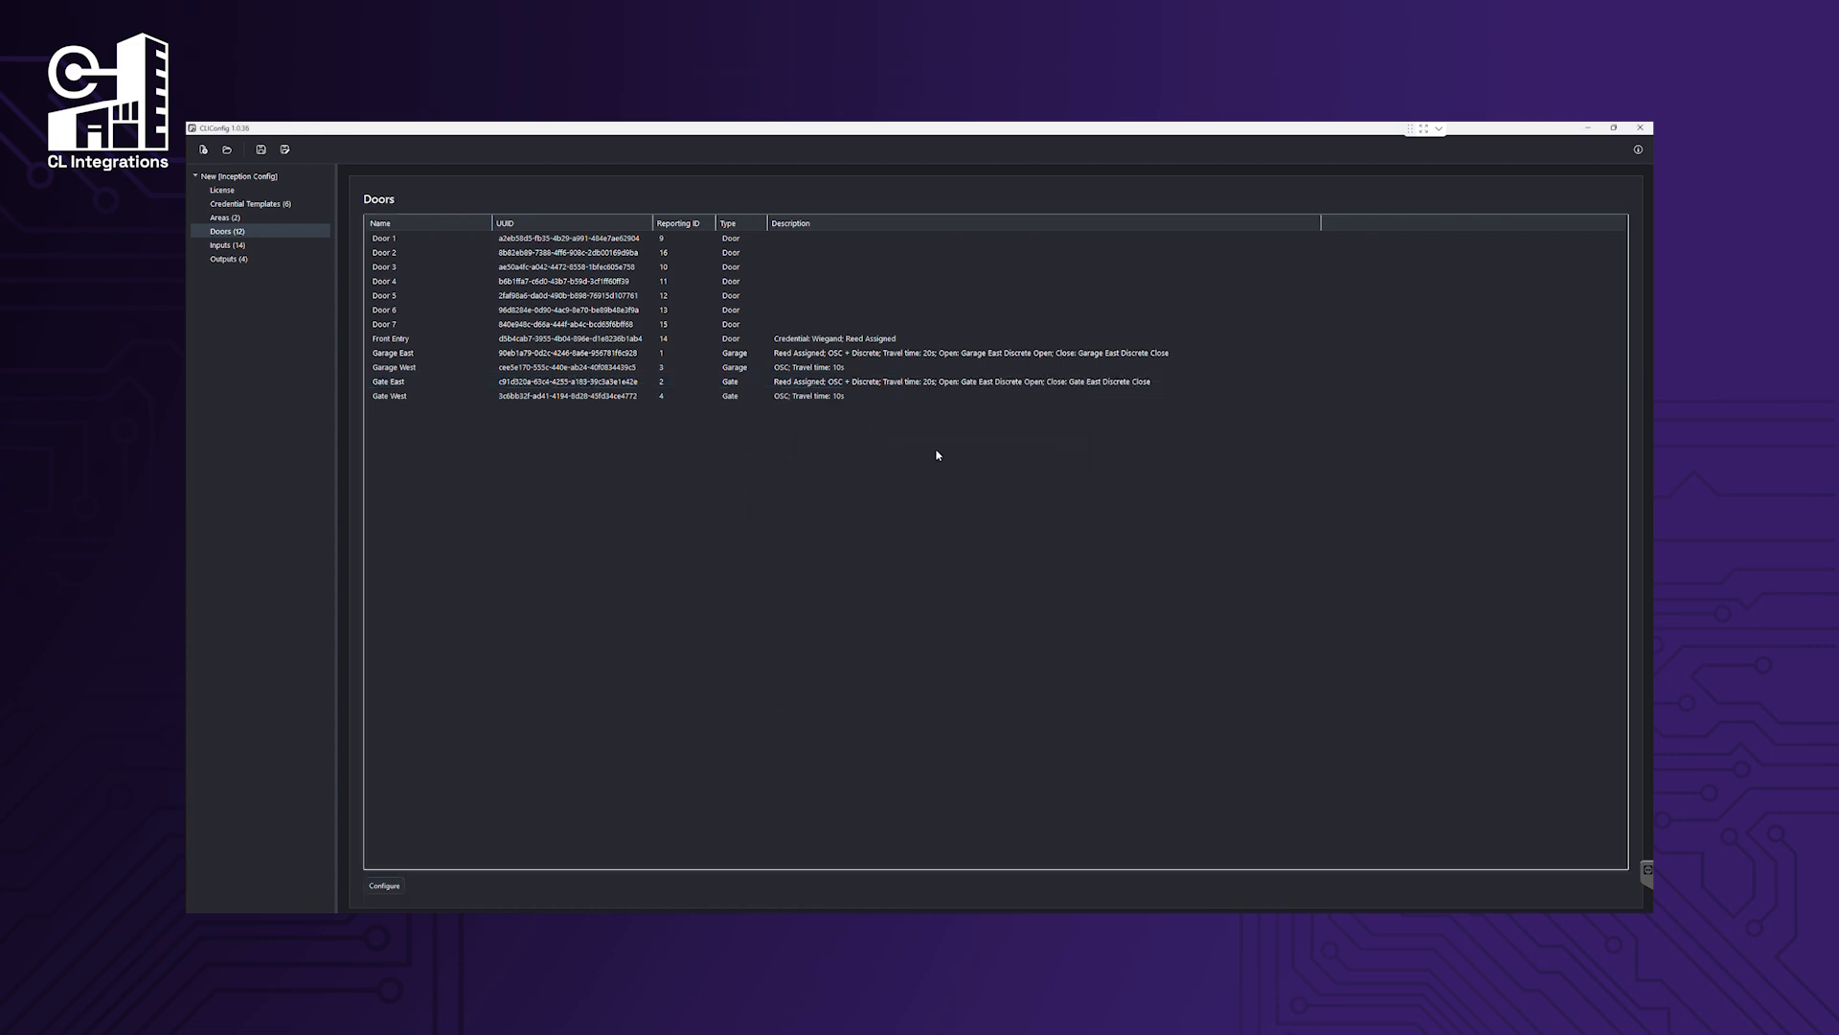
Keep Garage West in OSC mode and give it a 20-second travel time.
double_click(844, 369)
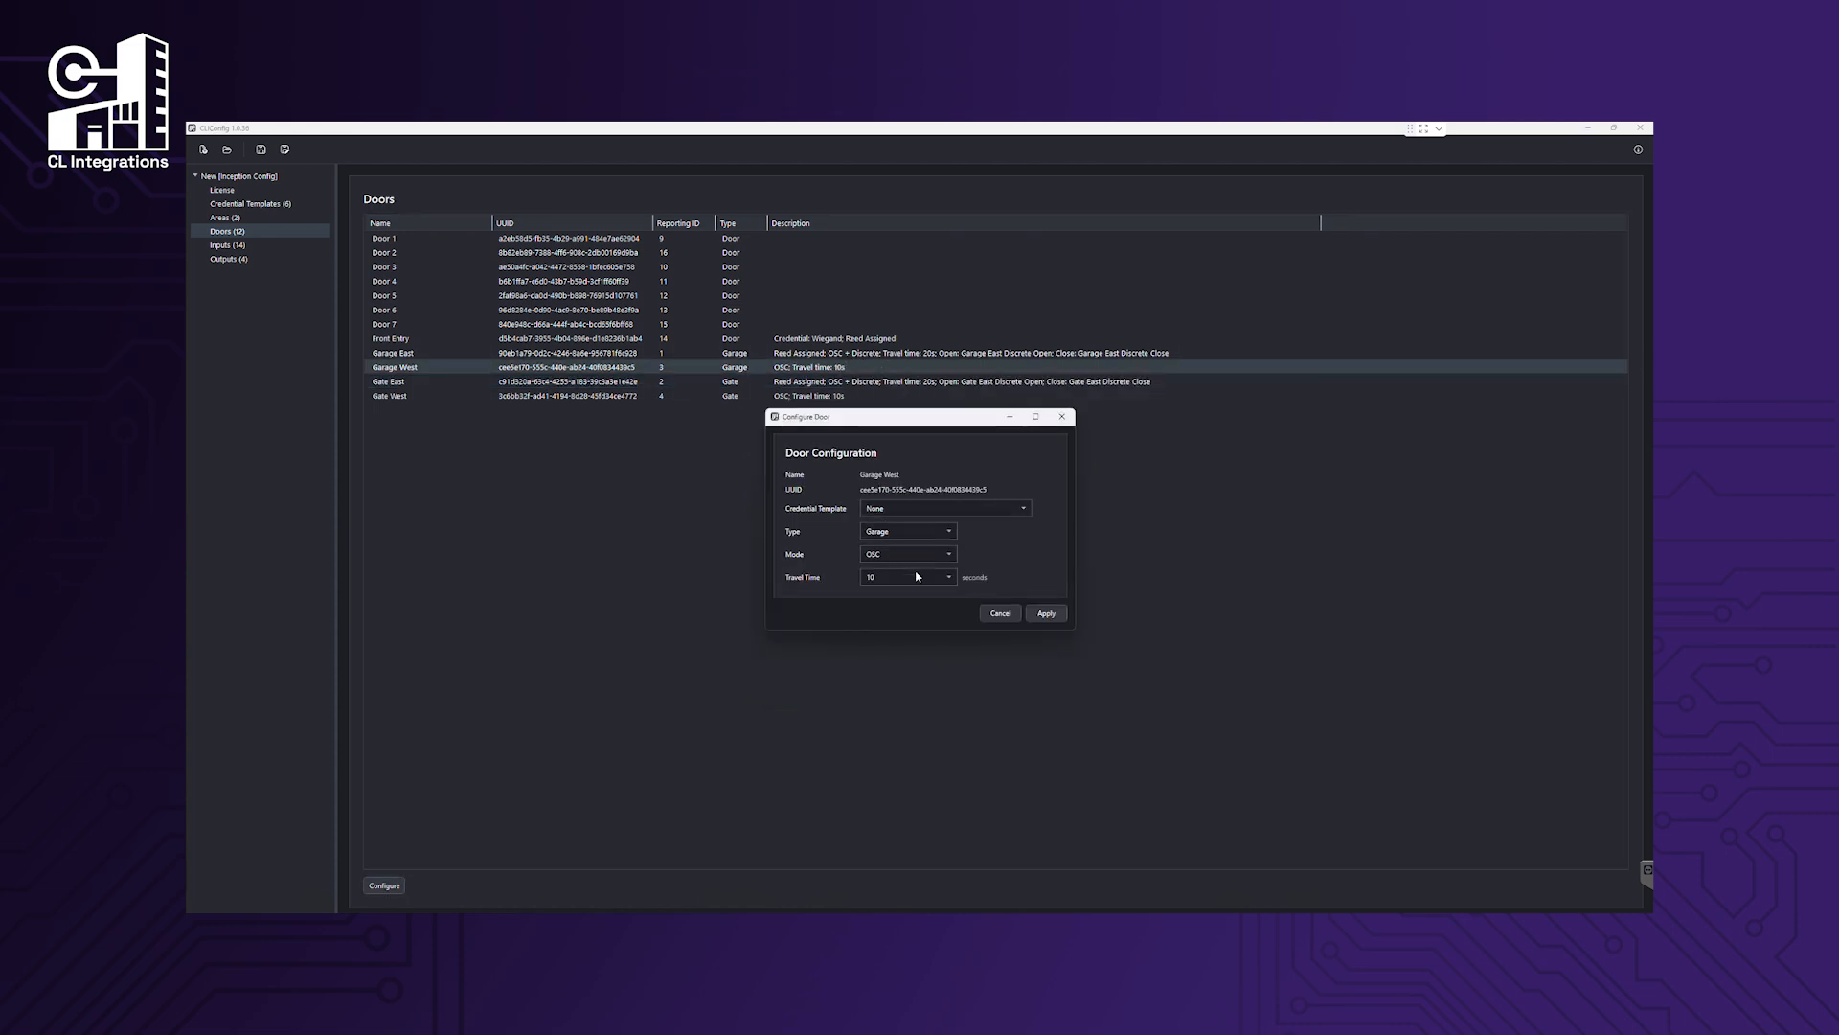
left_click(926, 555)
left_click(928, 570)
left_click(925, 577)
left_click(925, 638)
left_click(1046, 614)
Give Gate West a 15-second travel time.
double_click(850, 396)
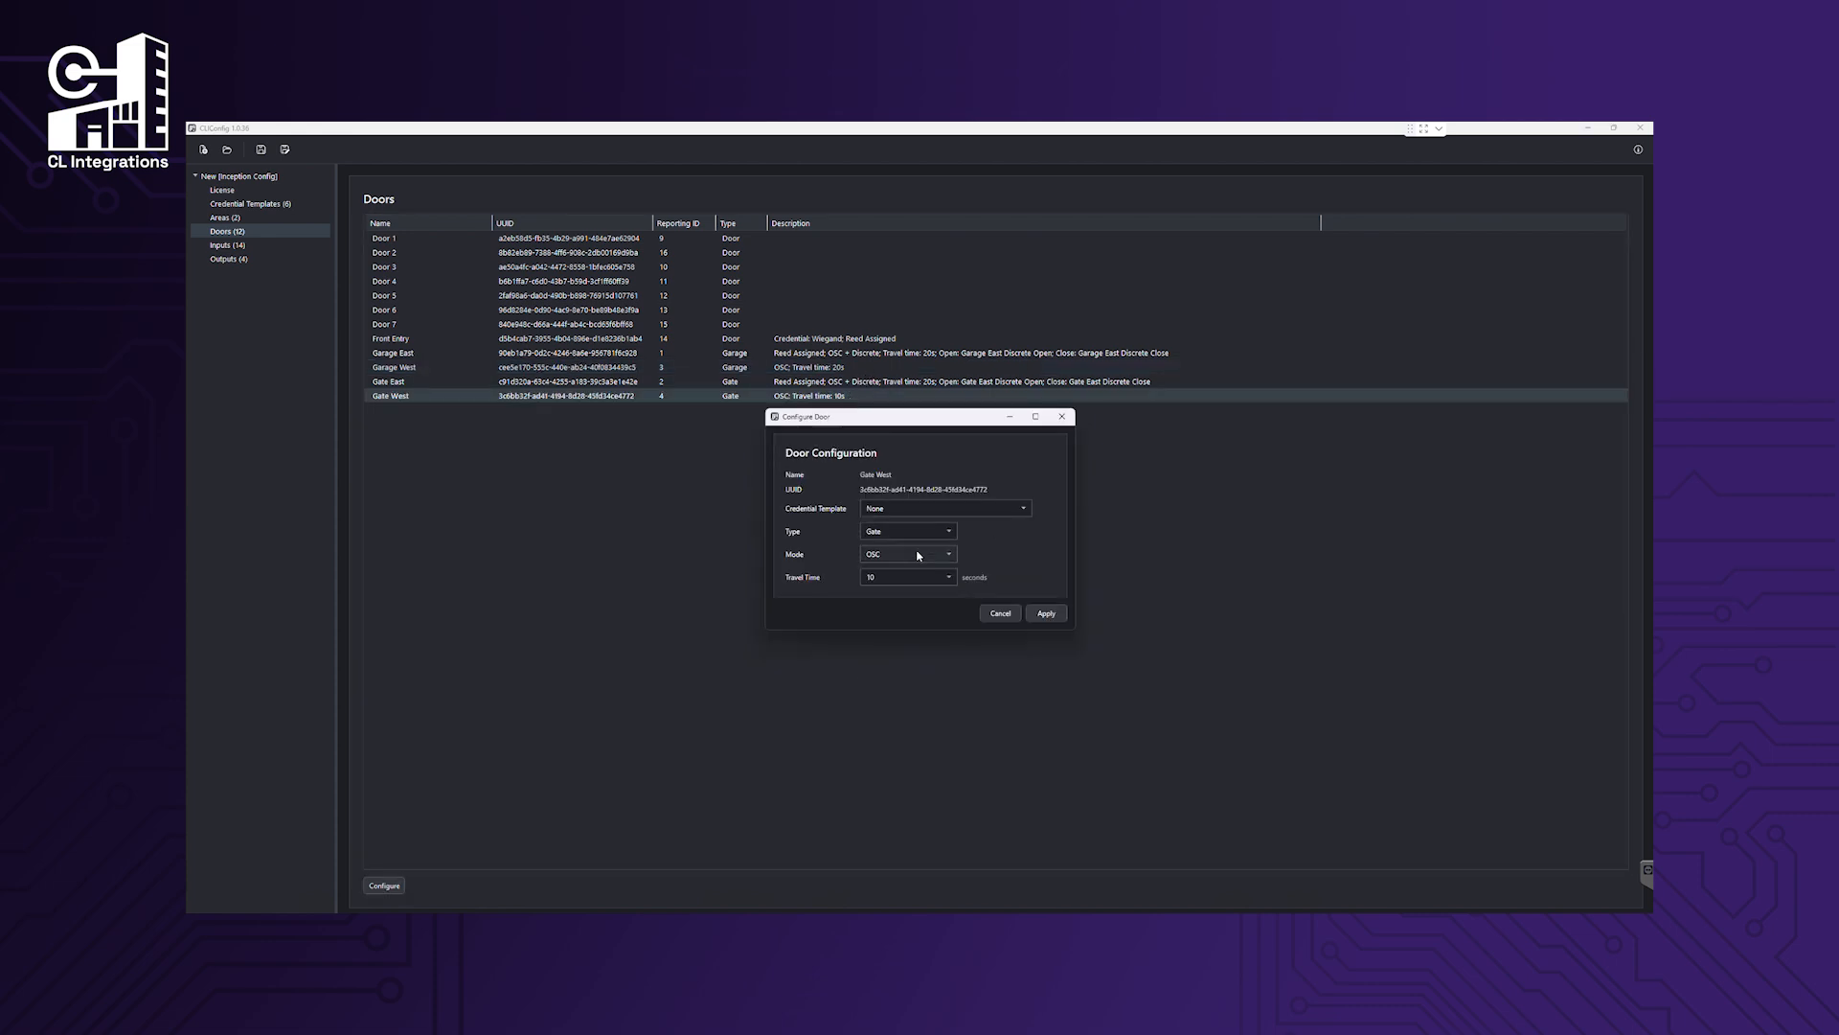
left_click(917, 577)
left_click(919, 627)
left_click(1047, 615)
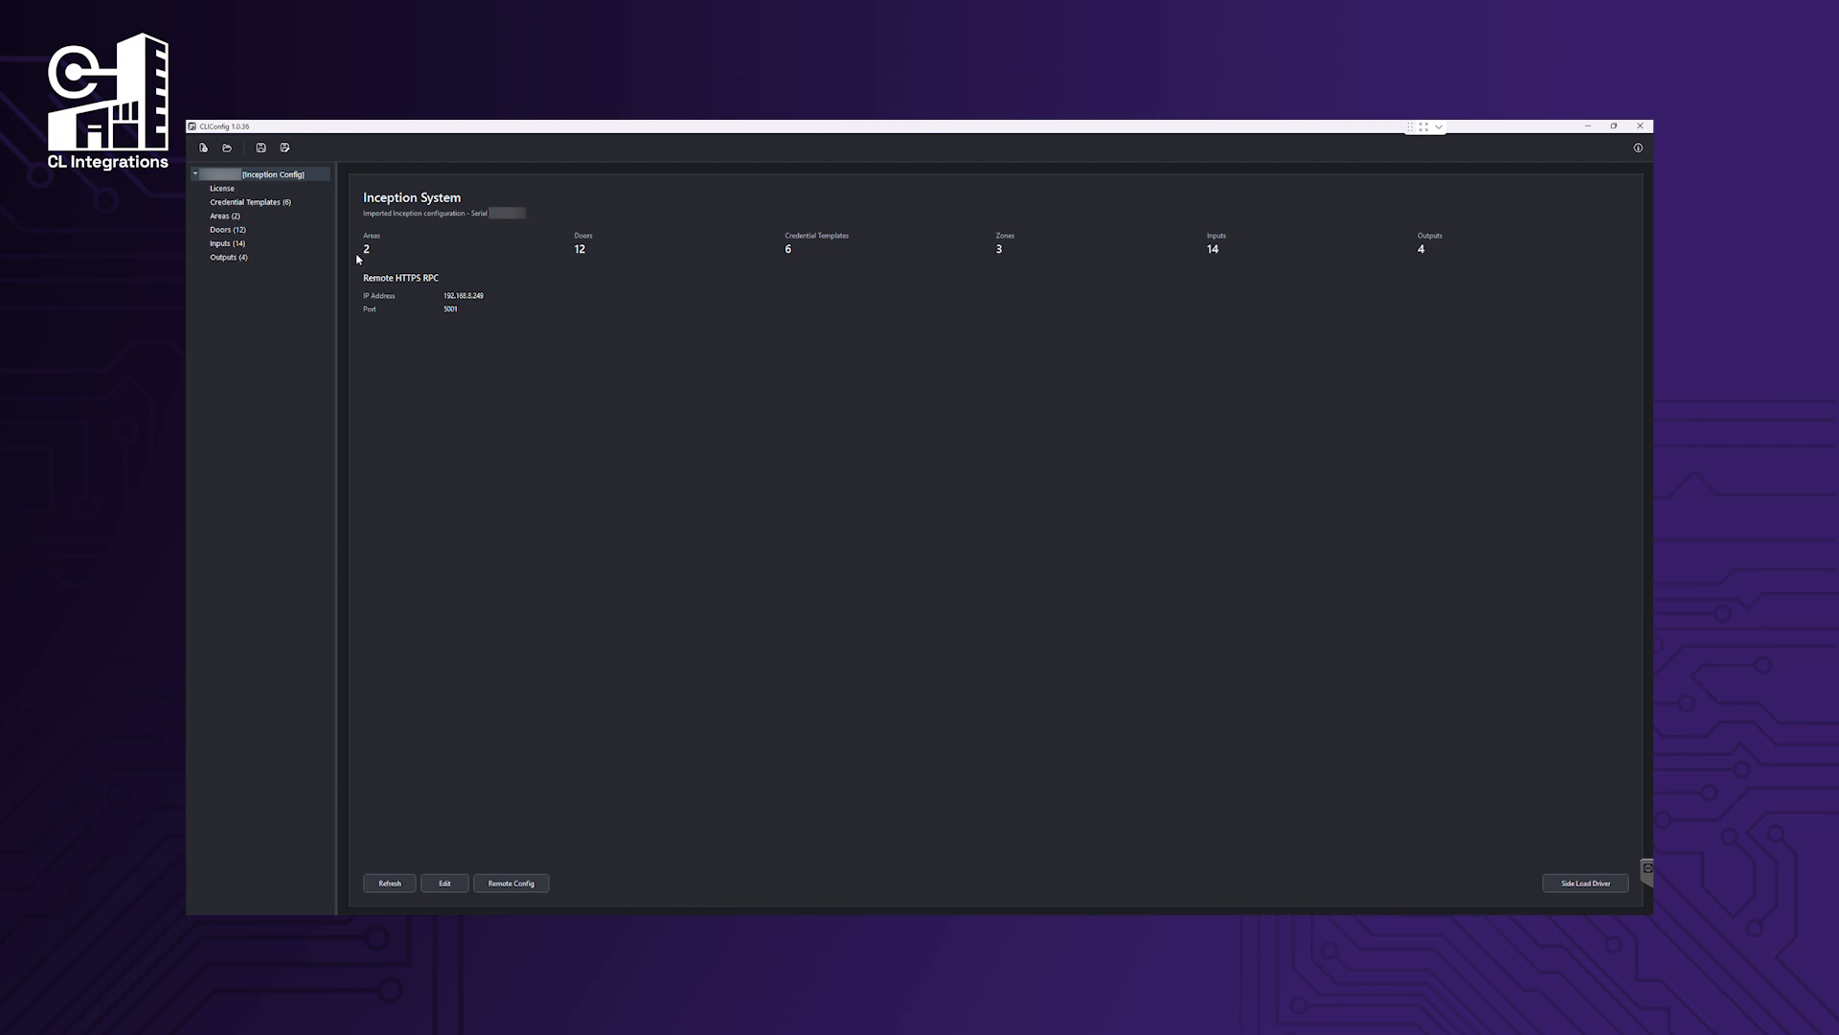
View the licence details and begin connecting to a CL Integrations account.
left_click(224, 188)
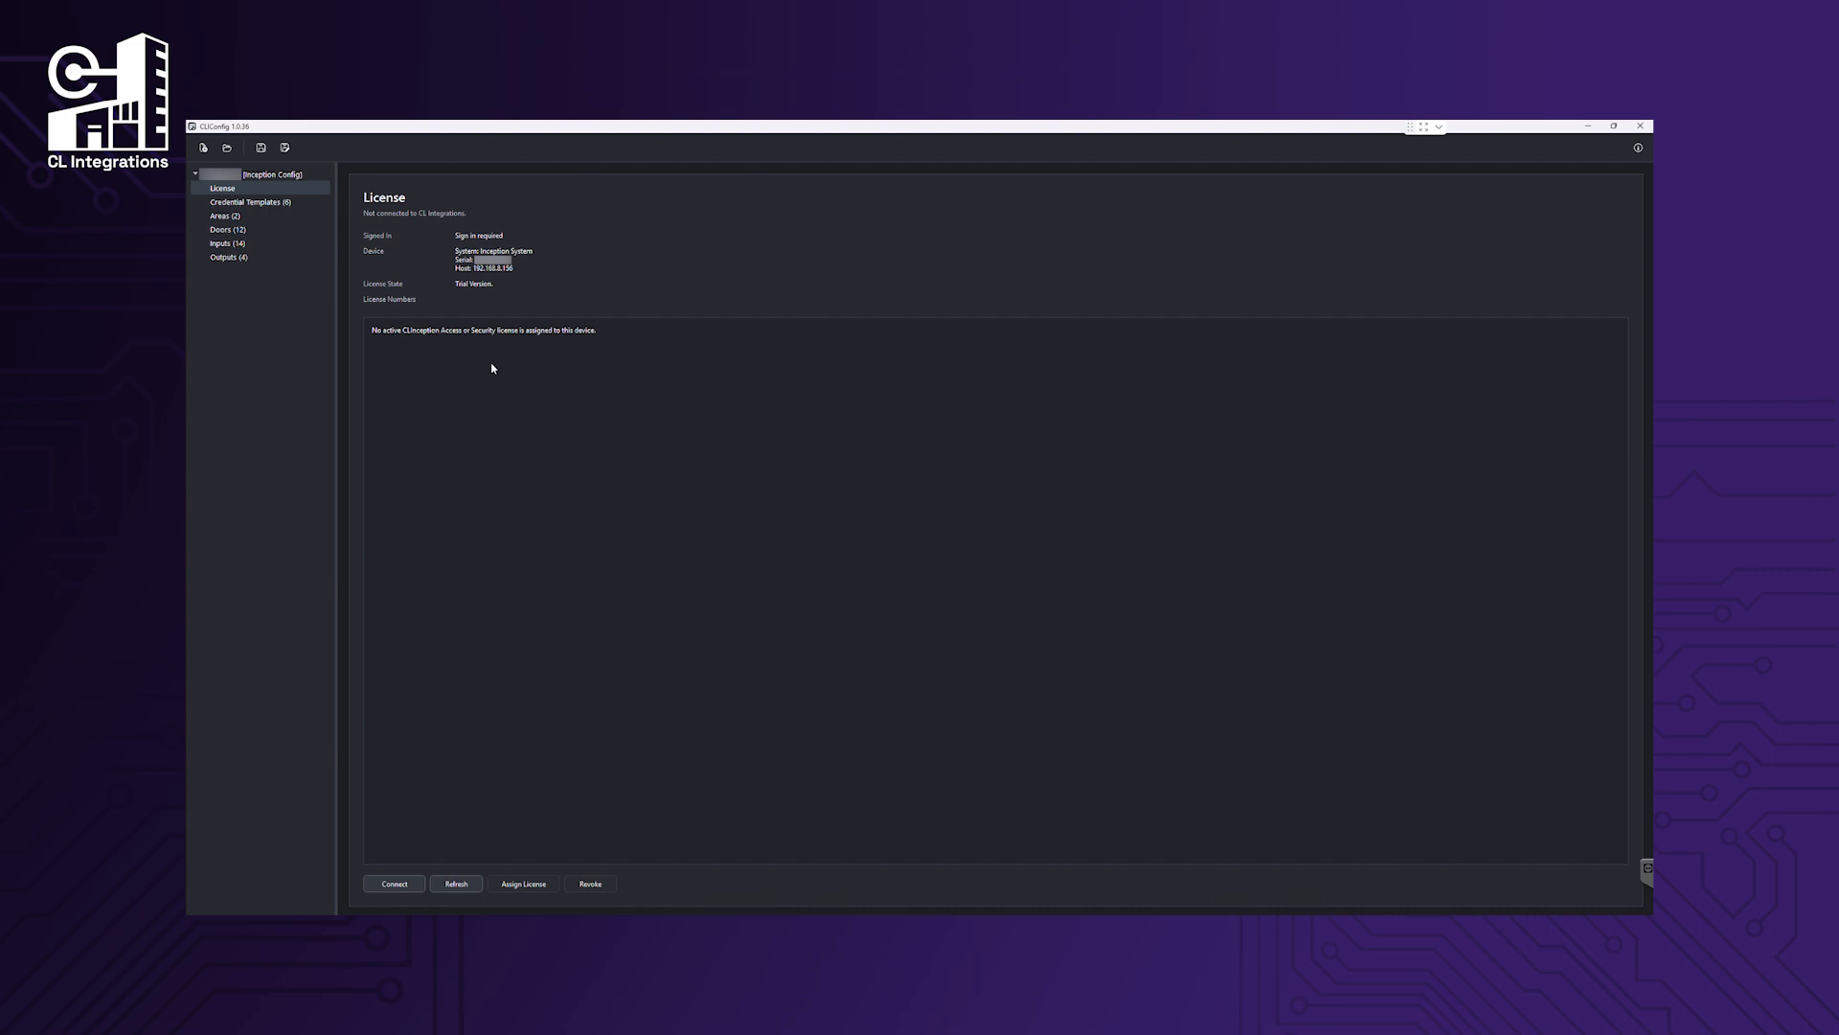
left_click(394, 884)
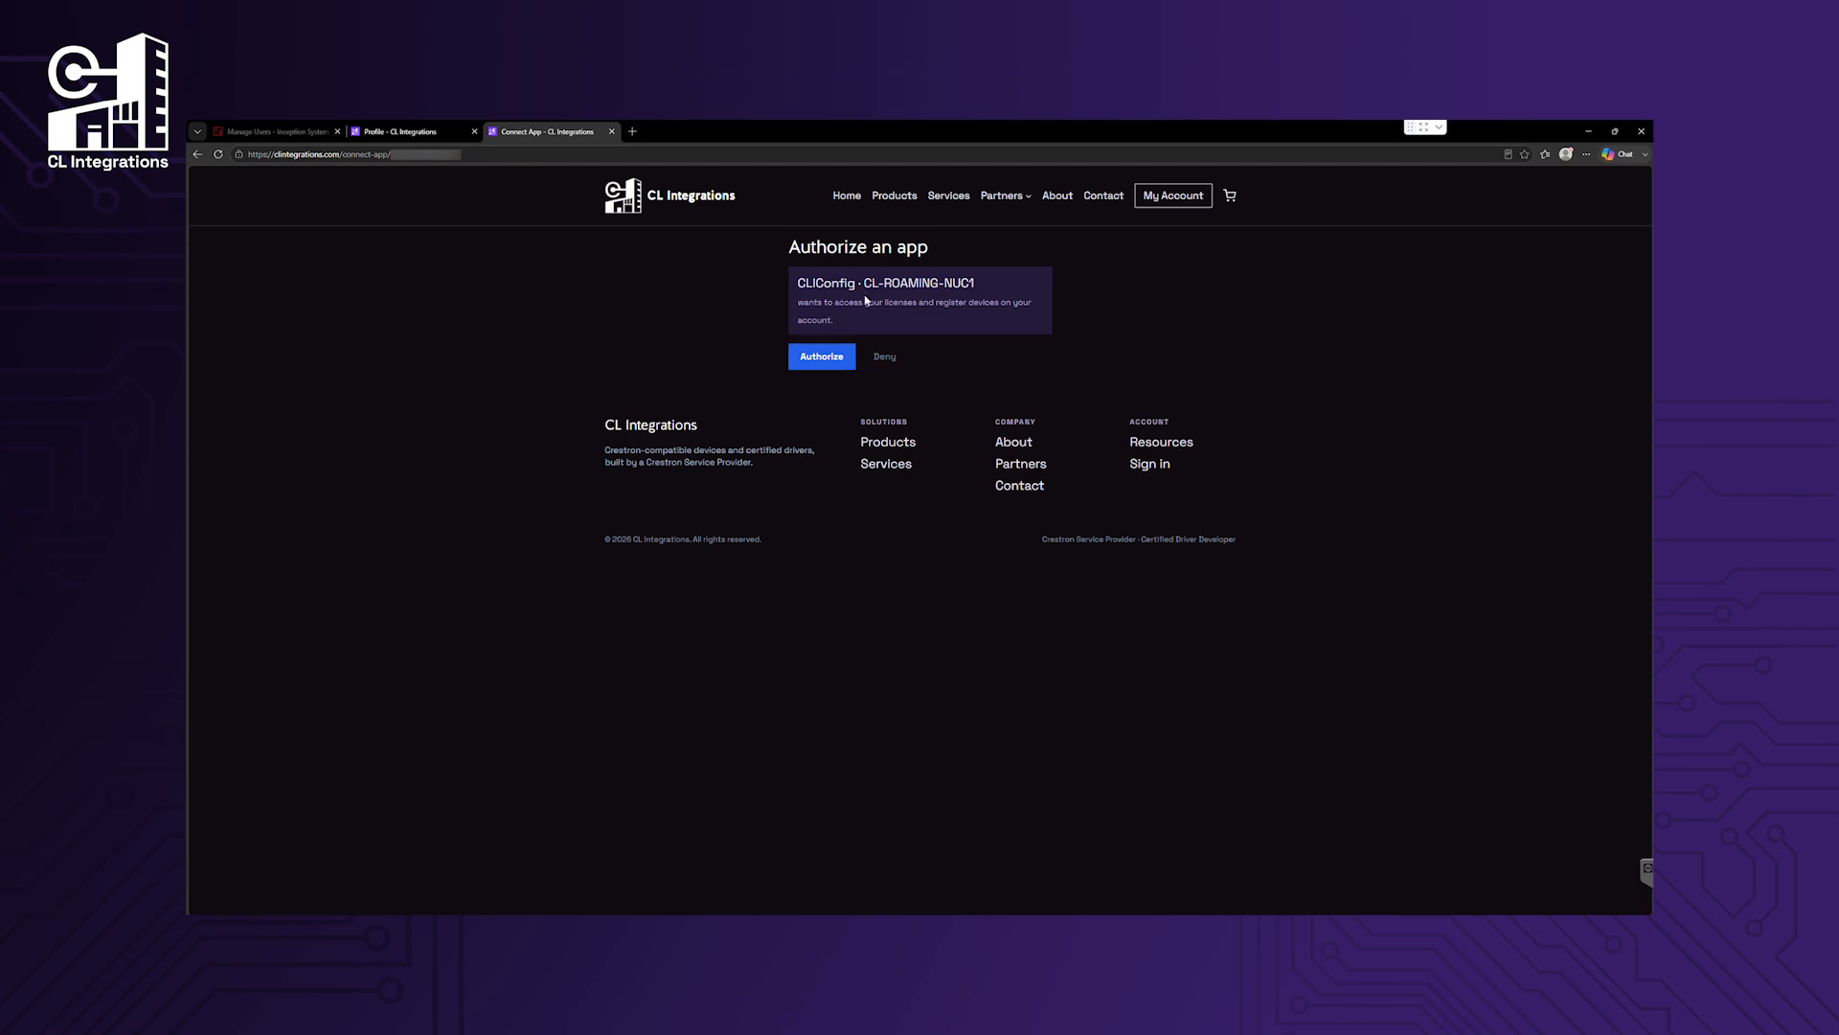
Authorize CLIConfig for the account's licences and switch back to the signed-in CLIConfig.
left_click(822, 357)
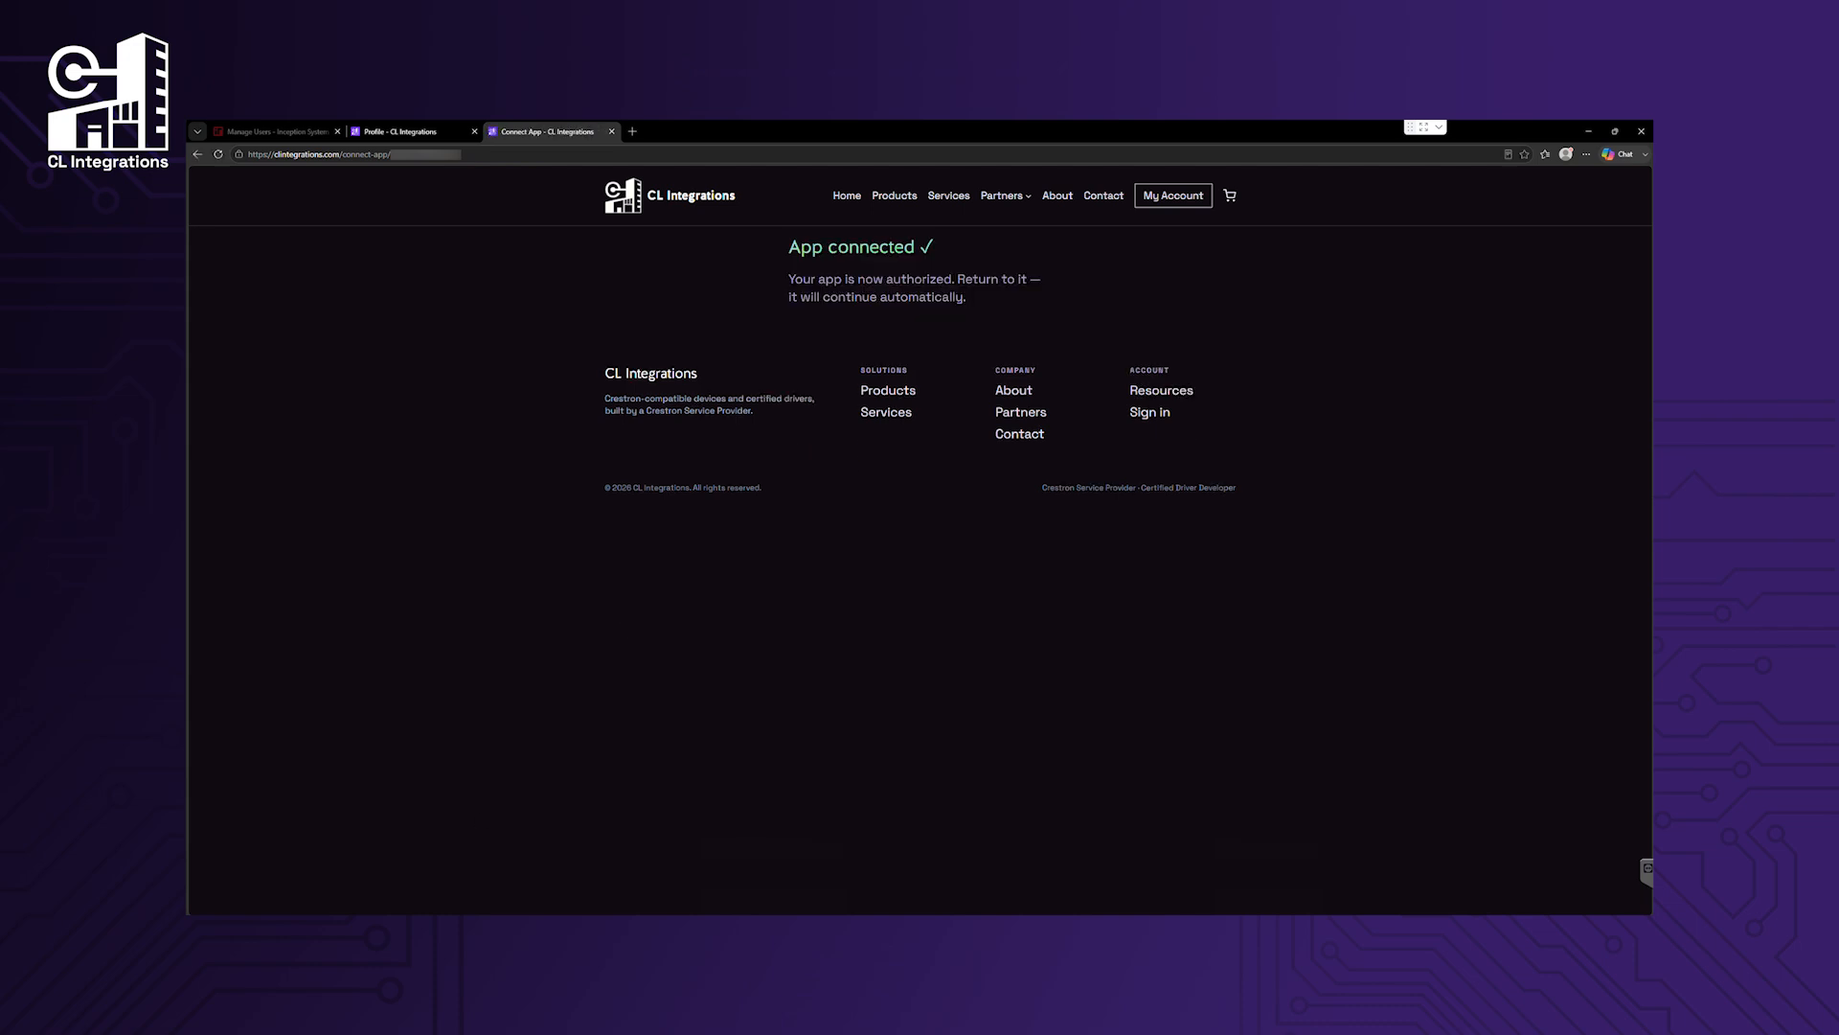
key("alt+Tab")
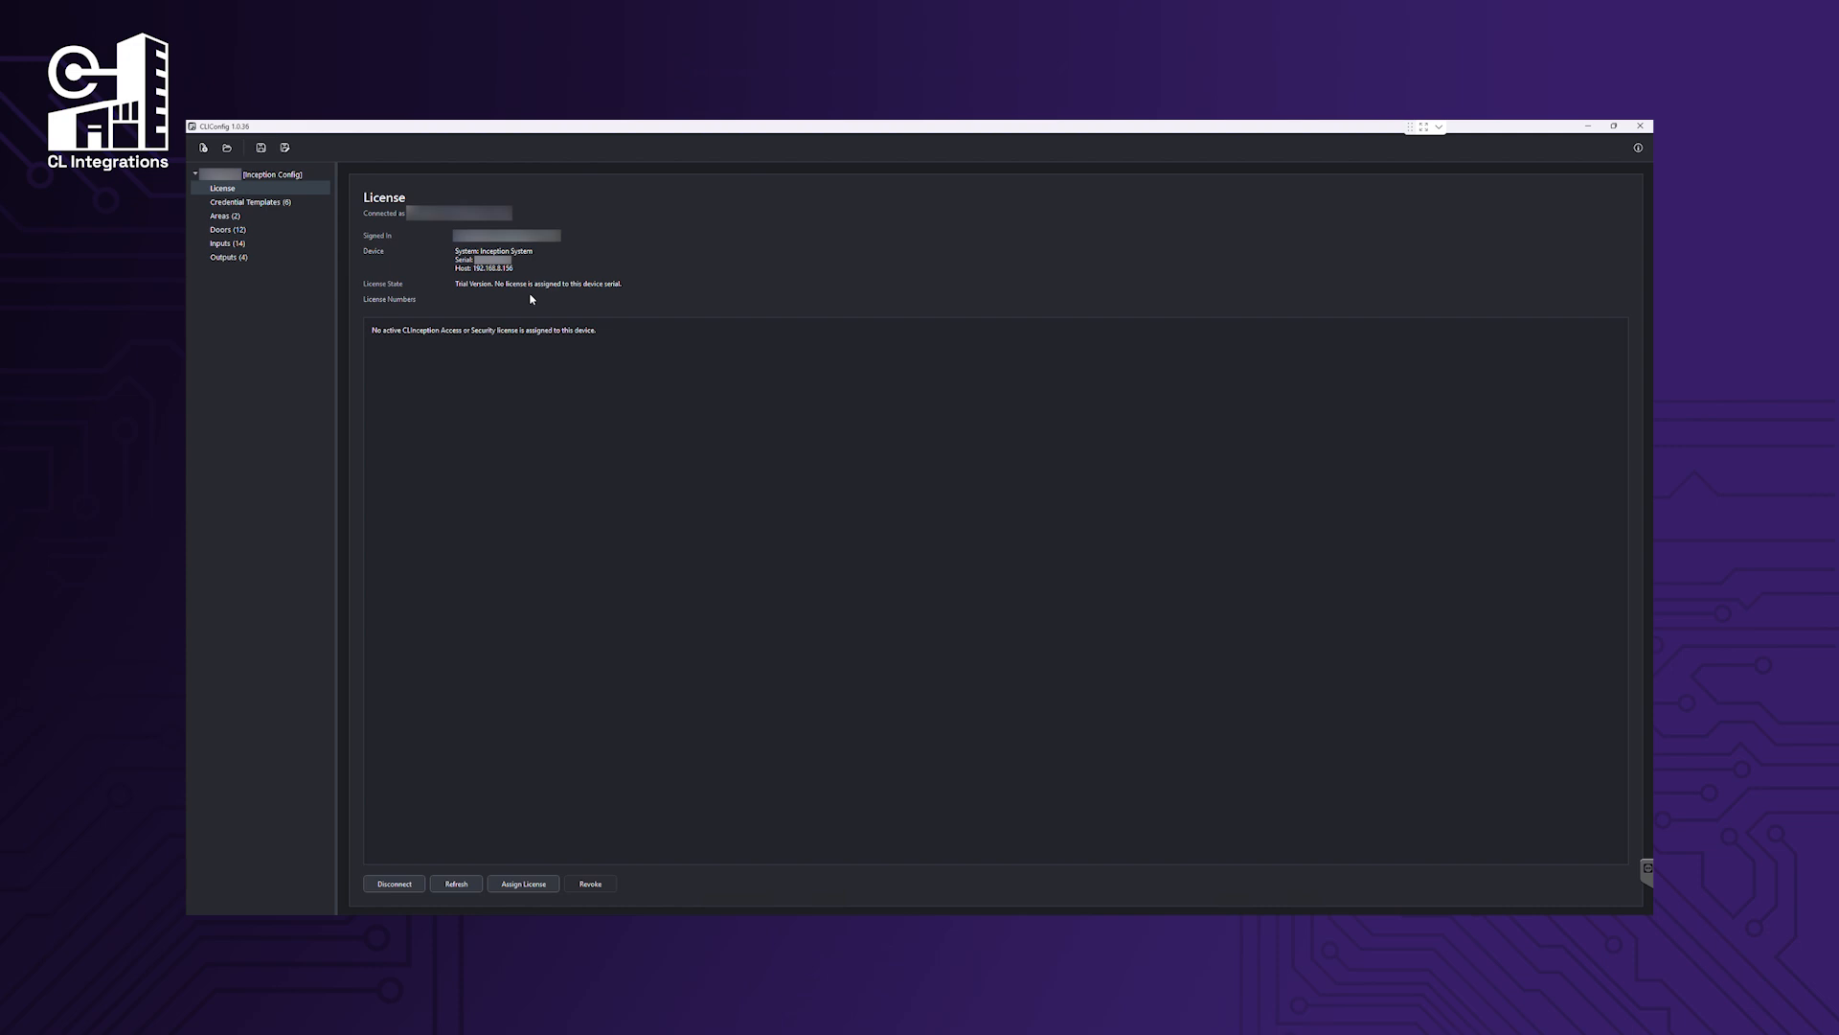
Assign both the Access and Security Inception driver licences to this device.
left_click(533, 884)
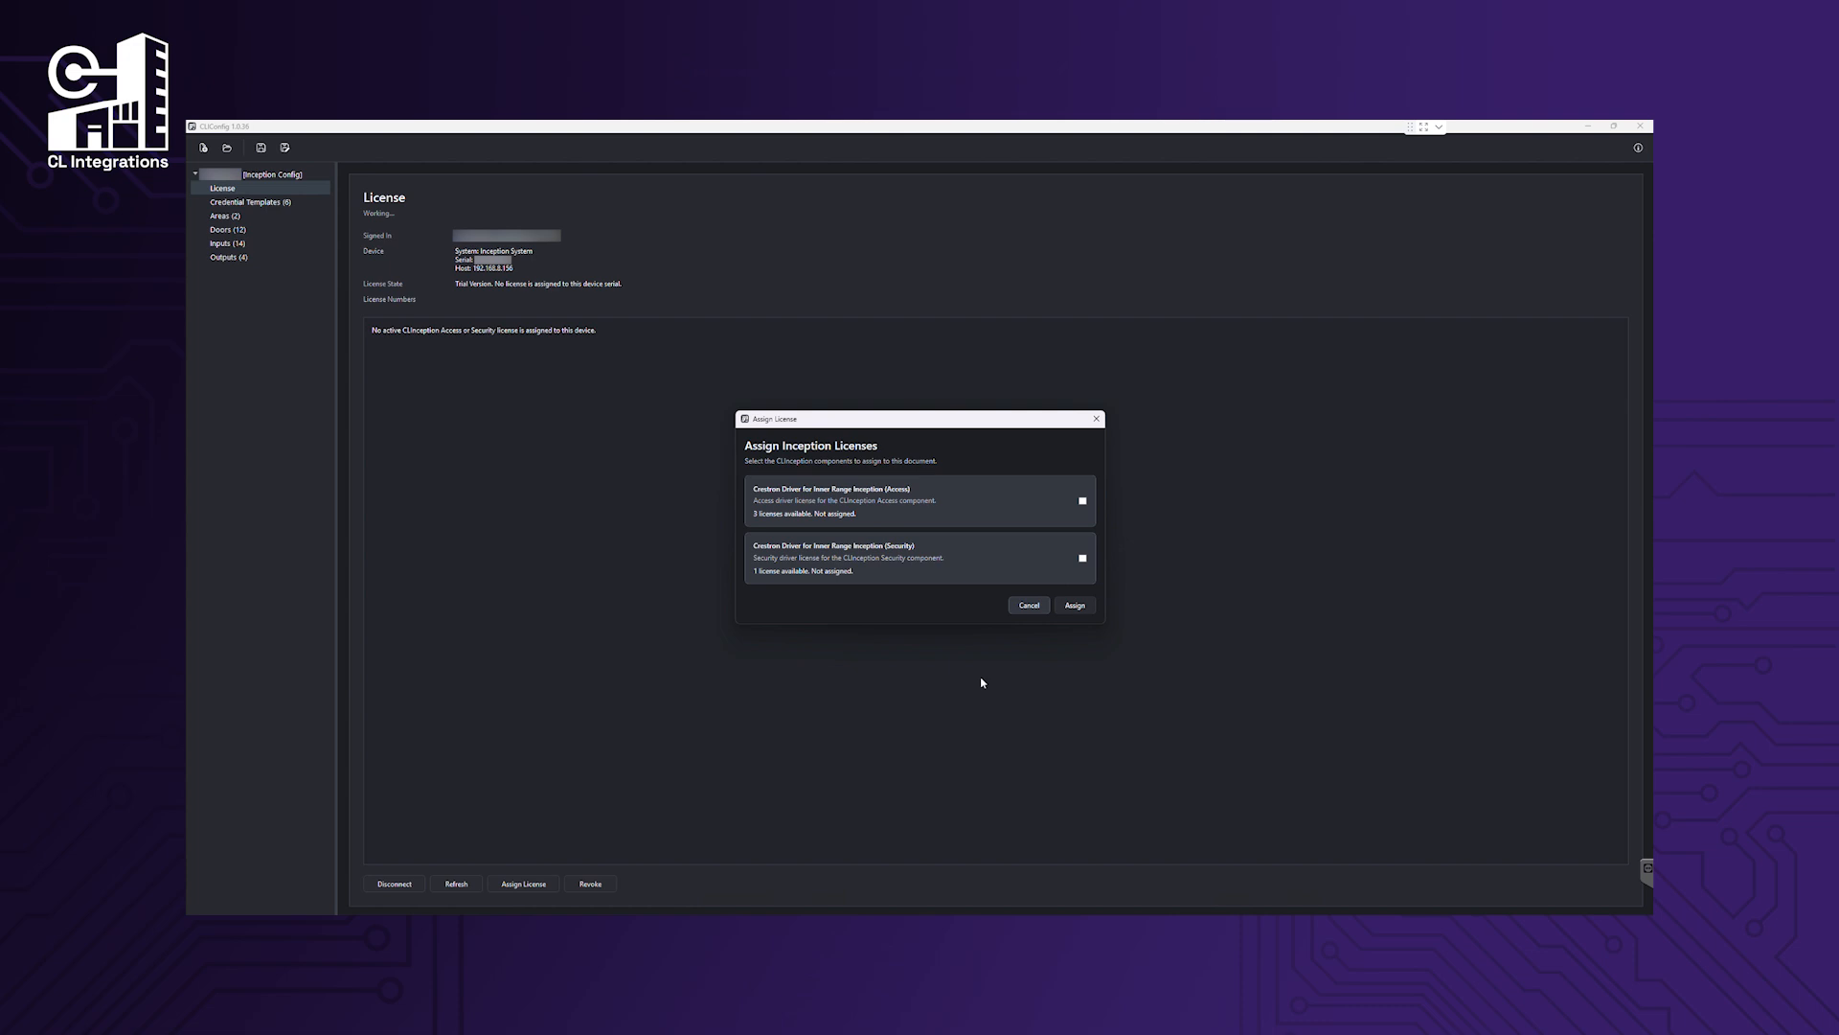
left_click(1083, 500)
left_click(1083, 557)
left_click(1075, 605)
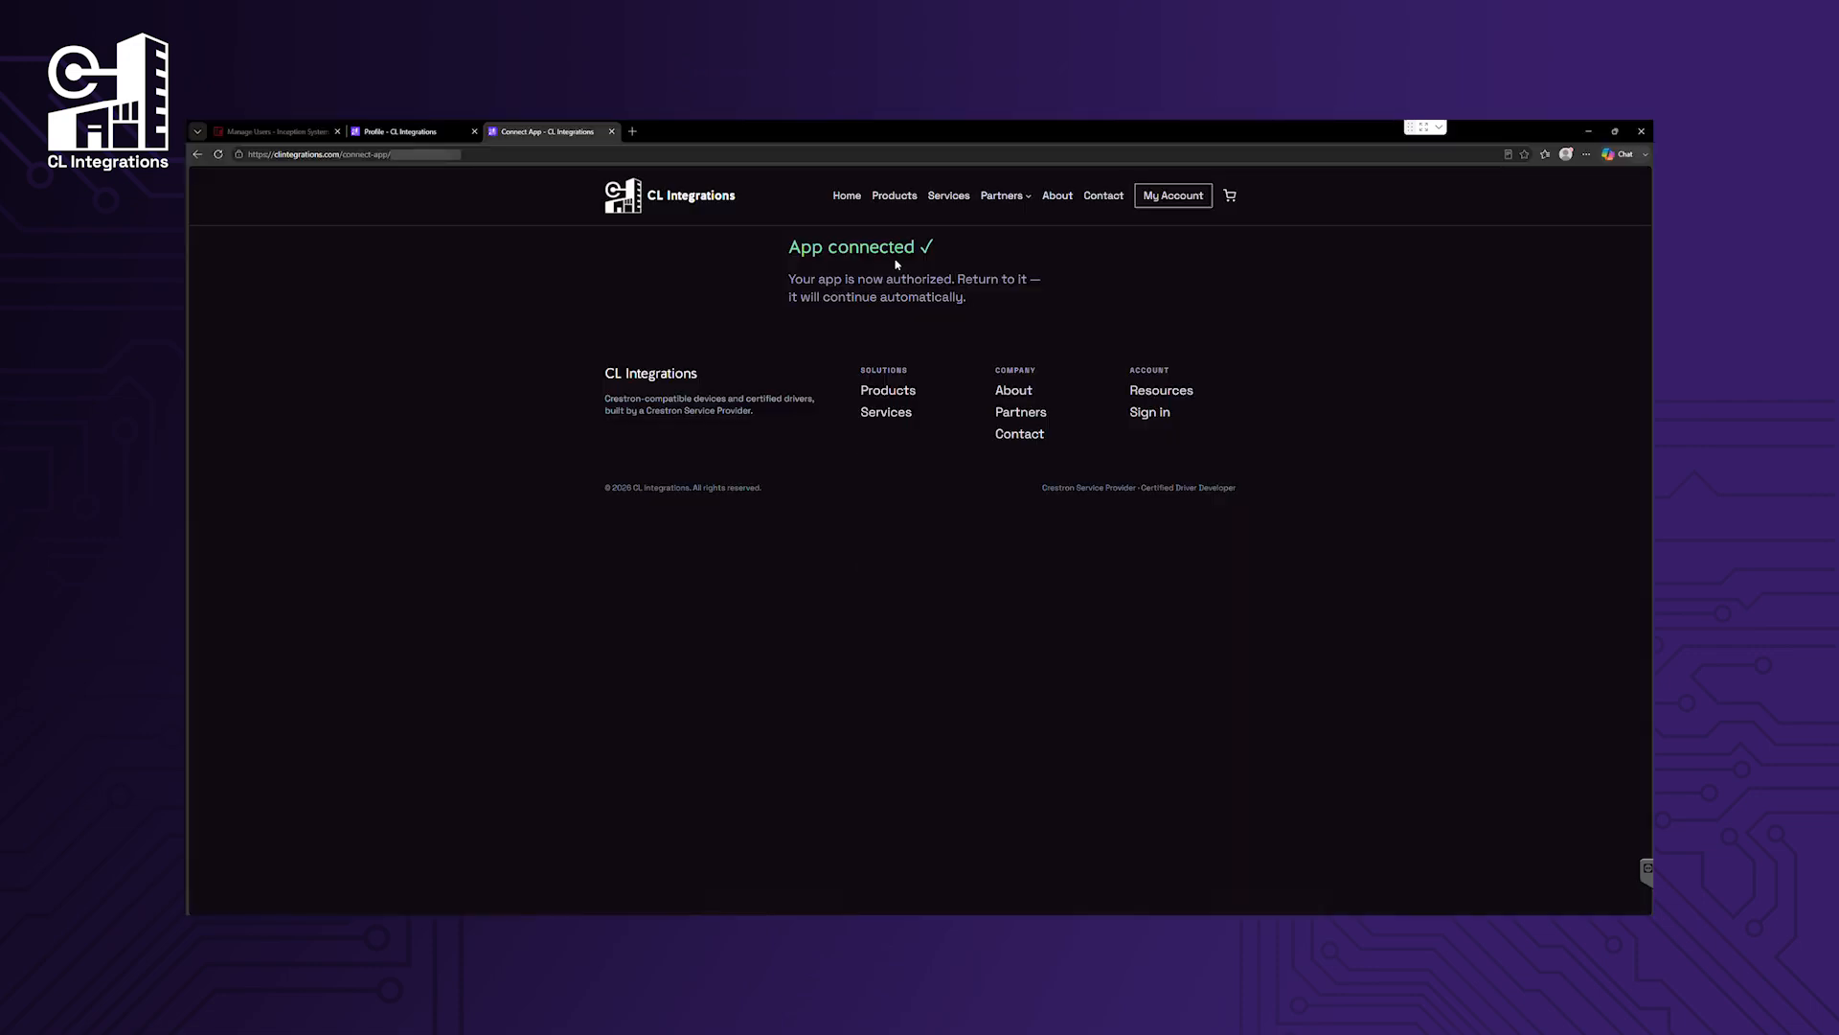
Open the My Account profile page on the CL Integrations site.
left_click(1171, 195)
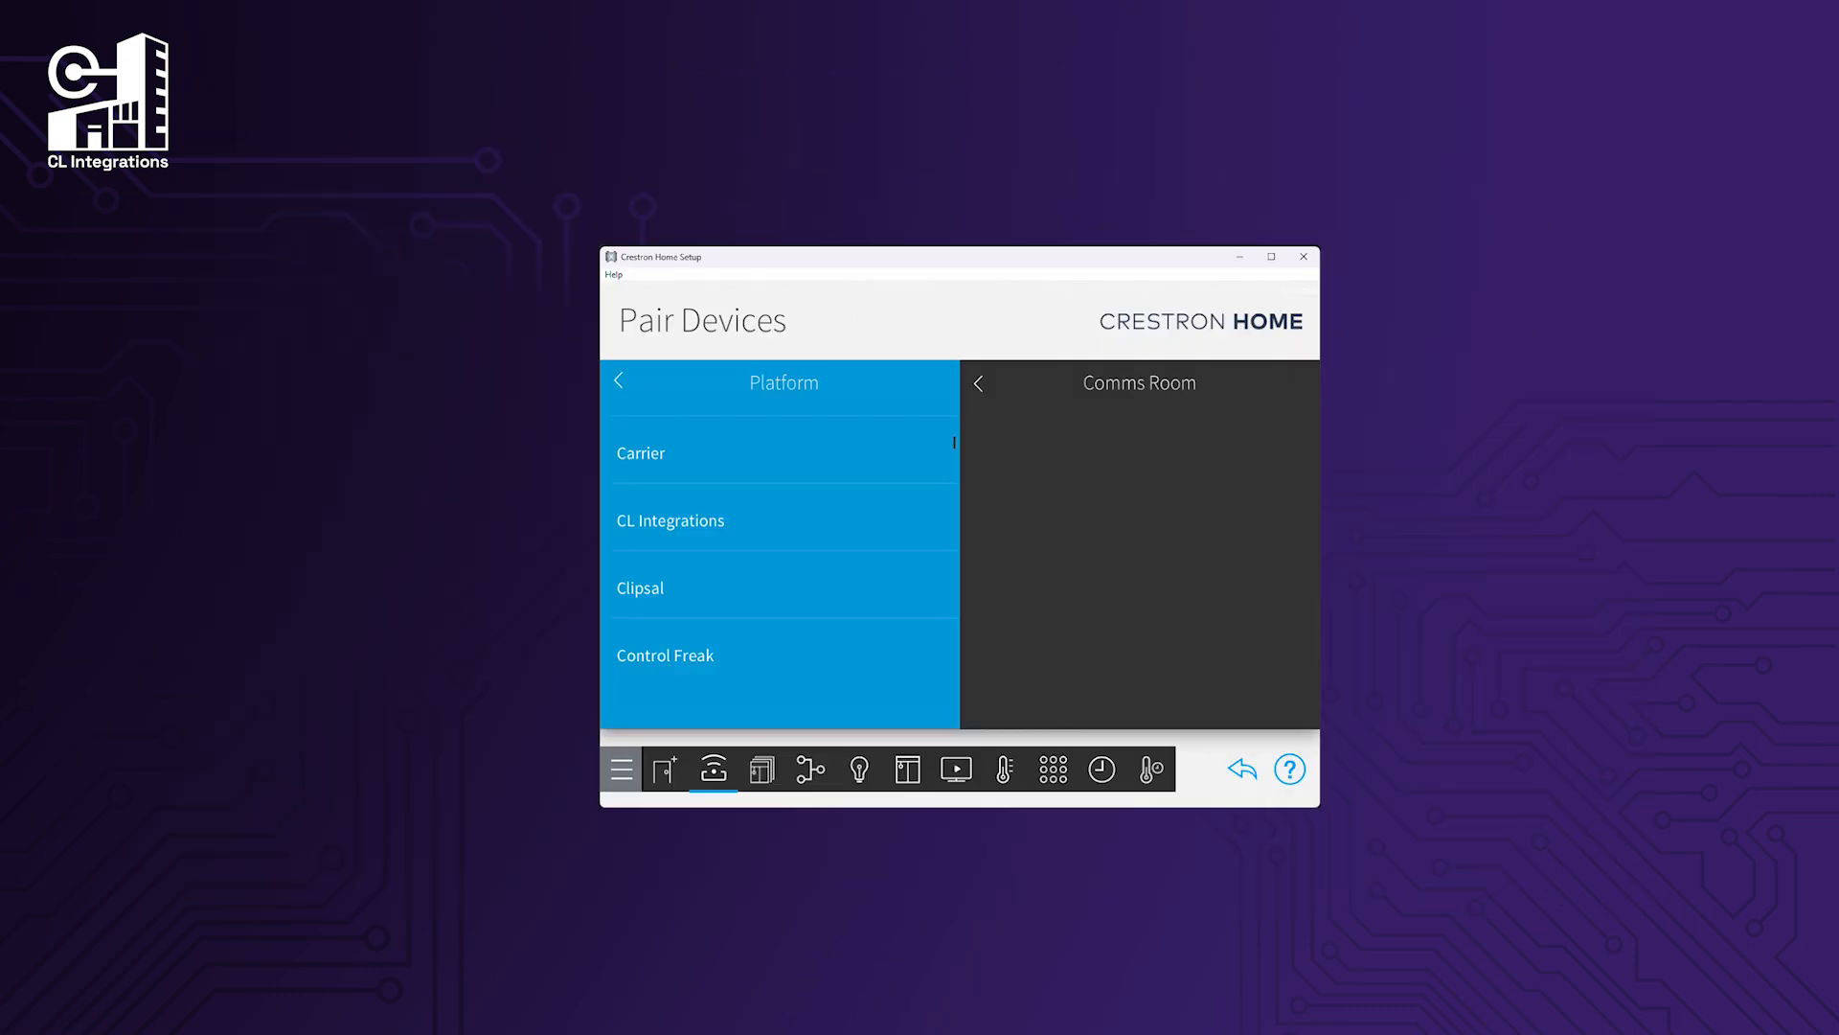
Choose the Inception Access Control driver from the CL Integrations platform.
left_click(725, 521)
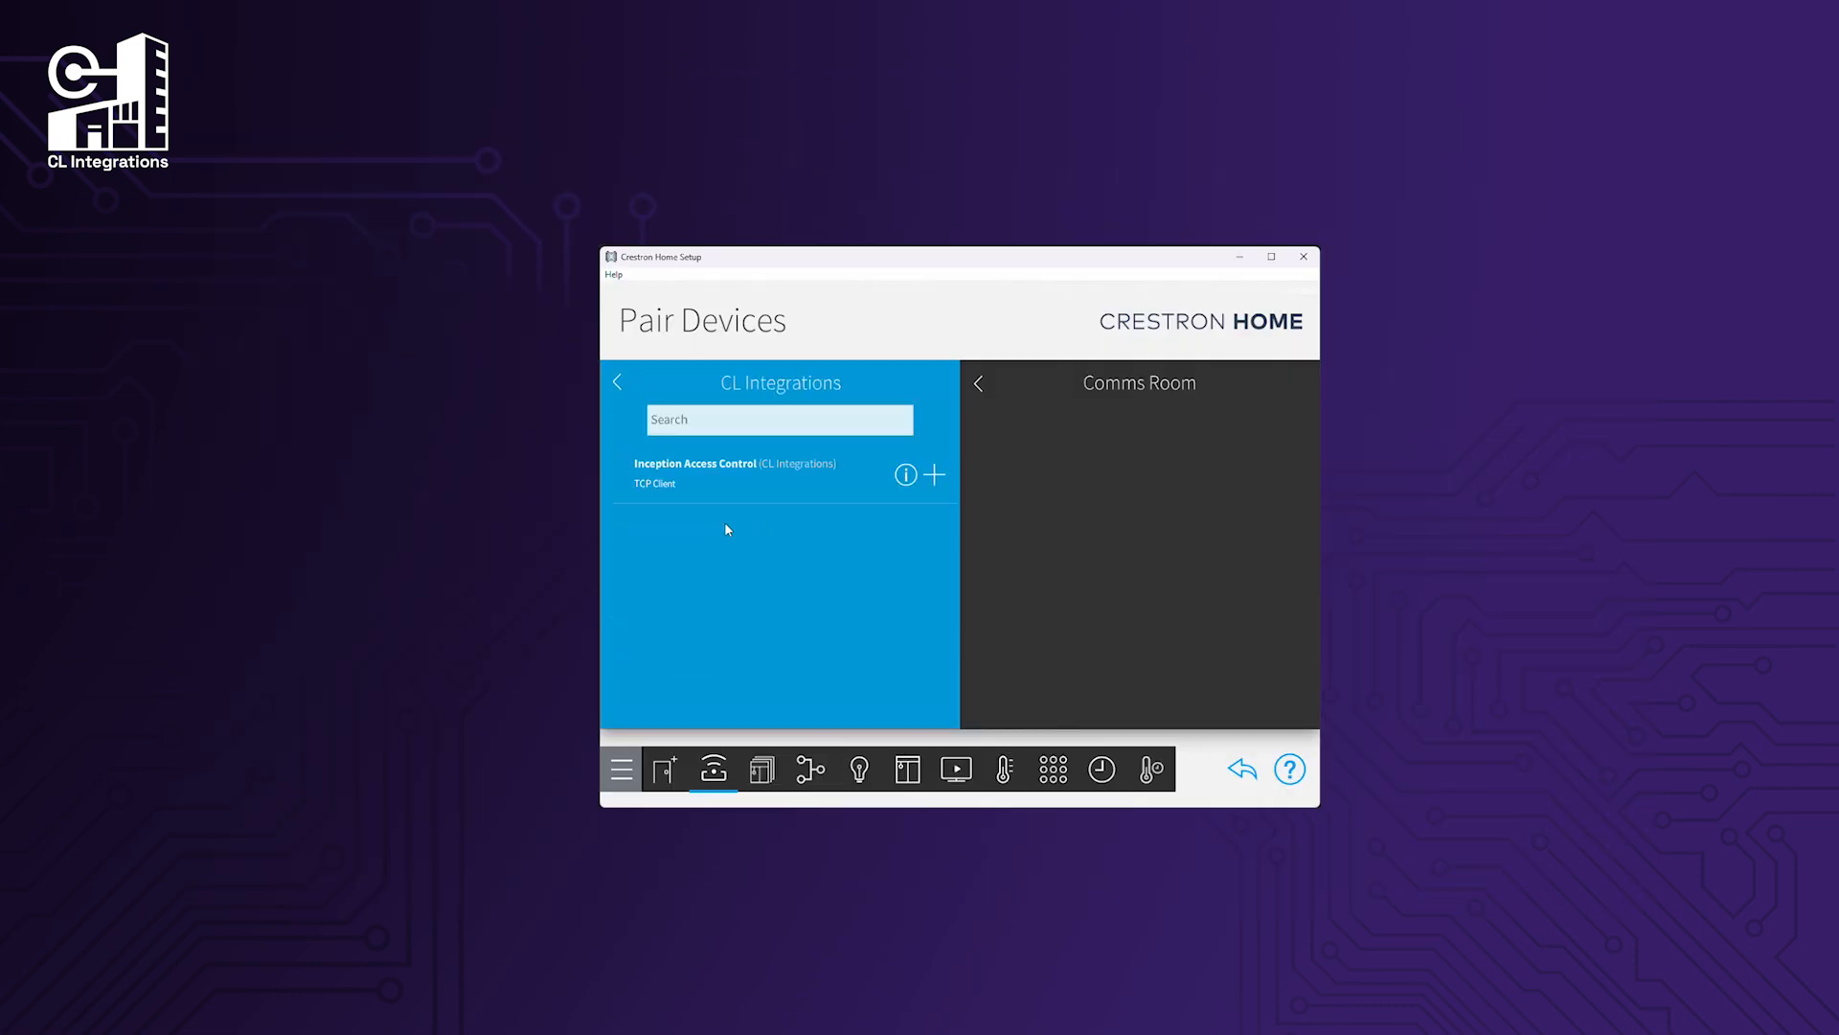
left_click(936, 474)
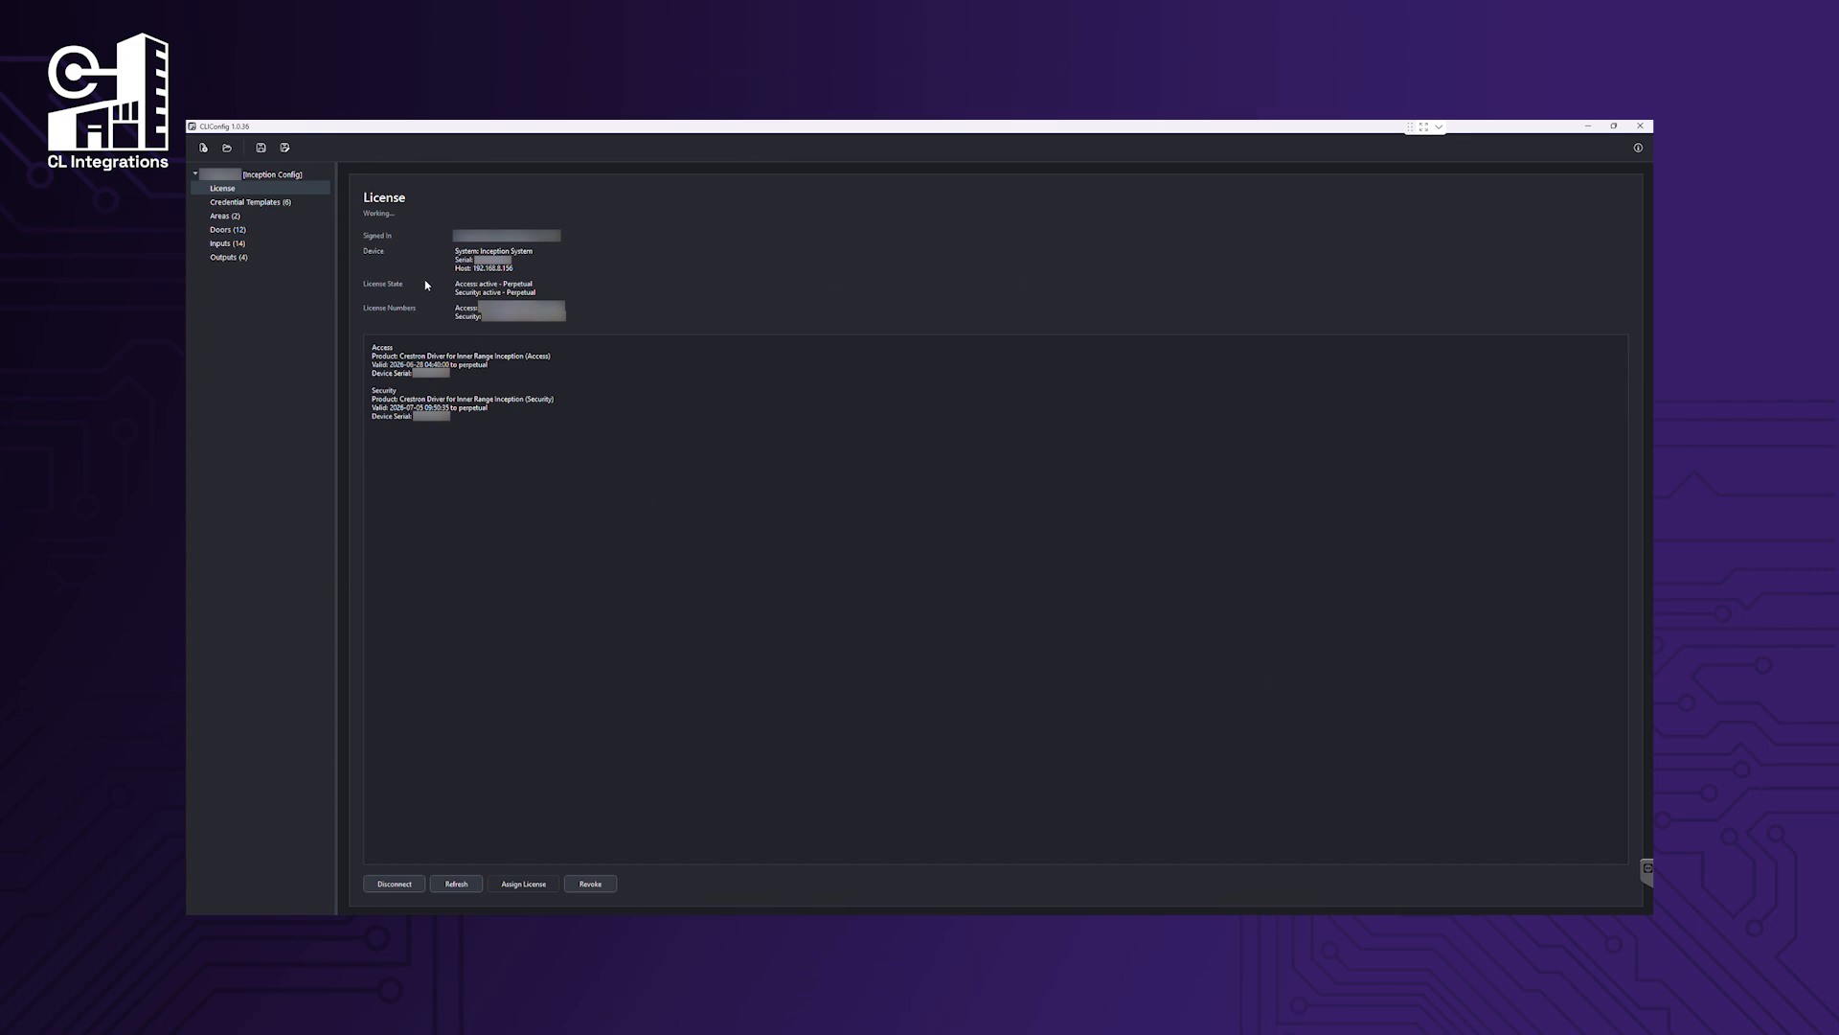
Start a driver side-load to processor 192.168.8.117 and enter its admin username and password.
left_click(285, 175)
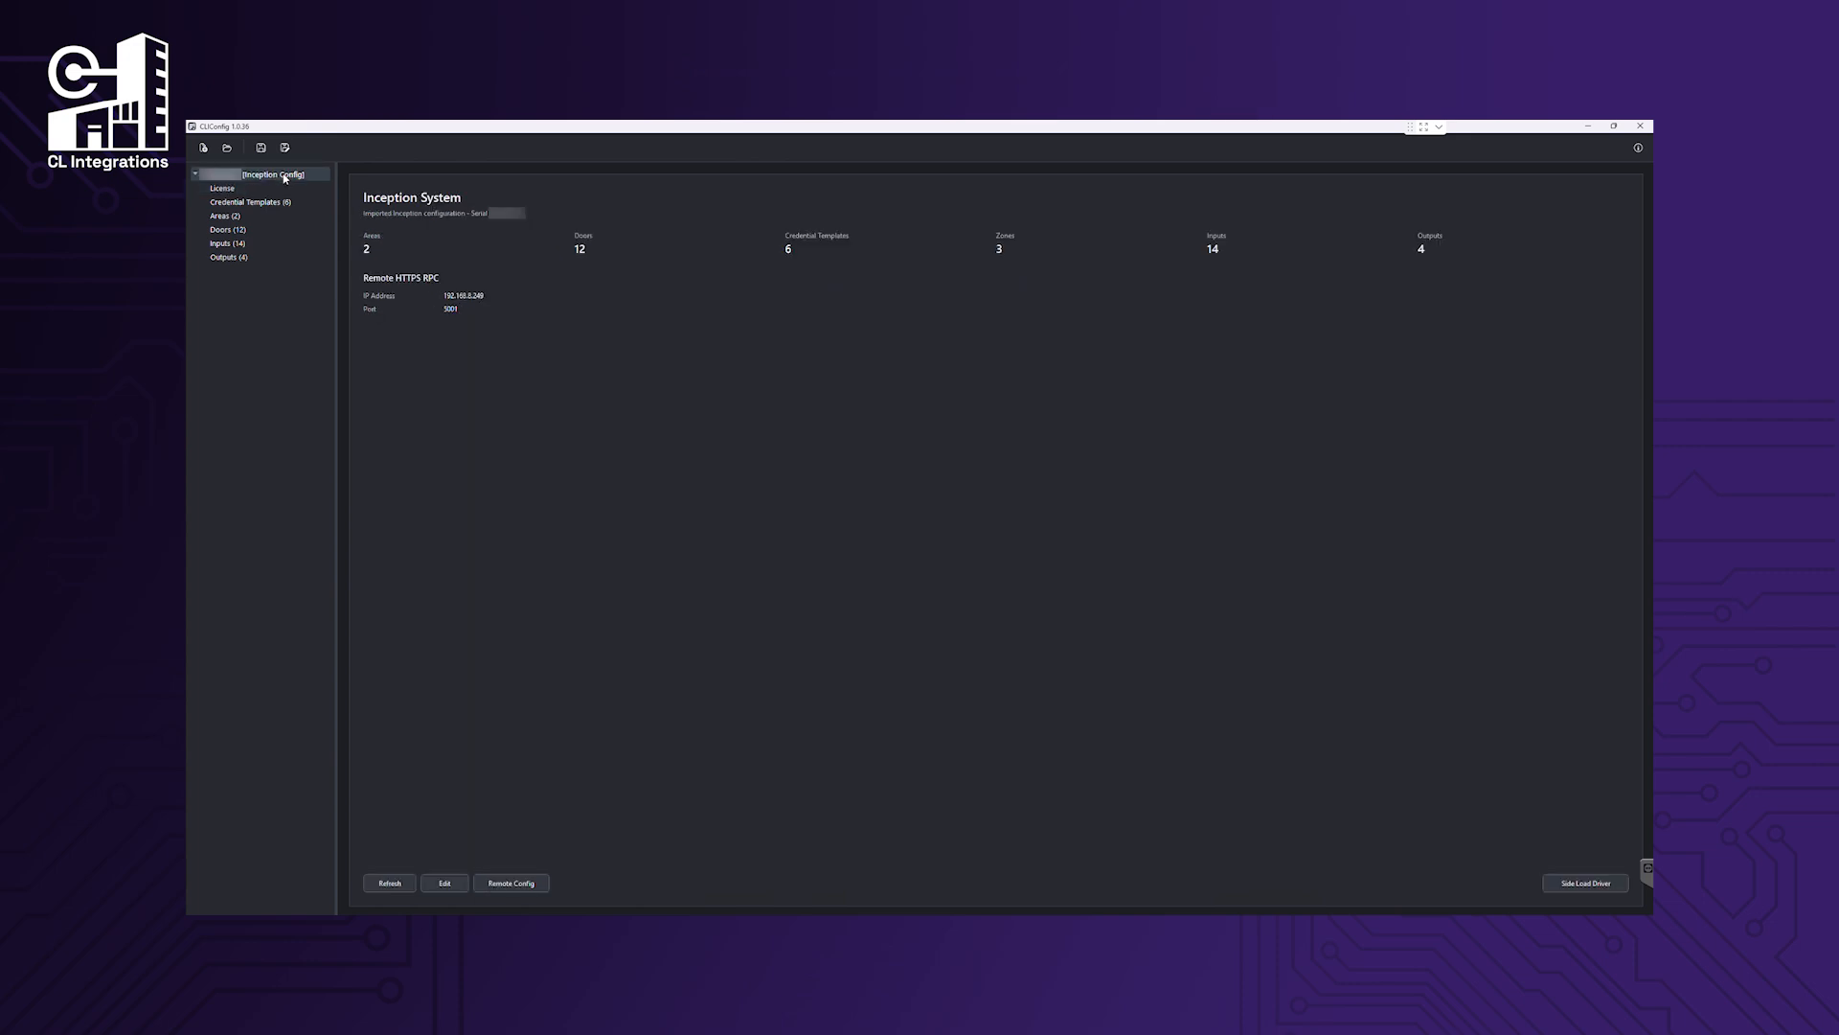
left_click(1588, 883)
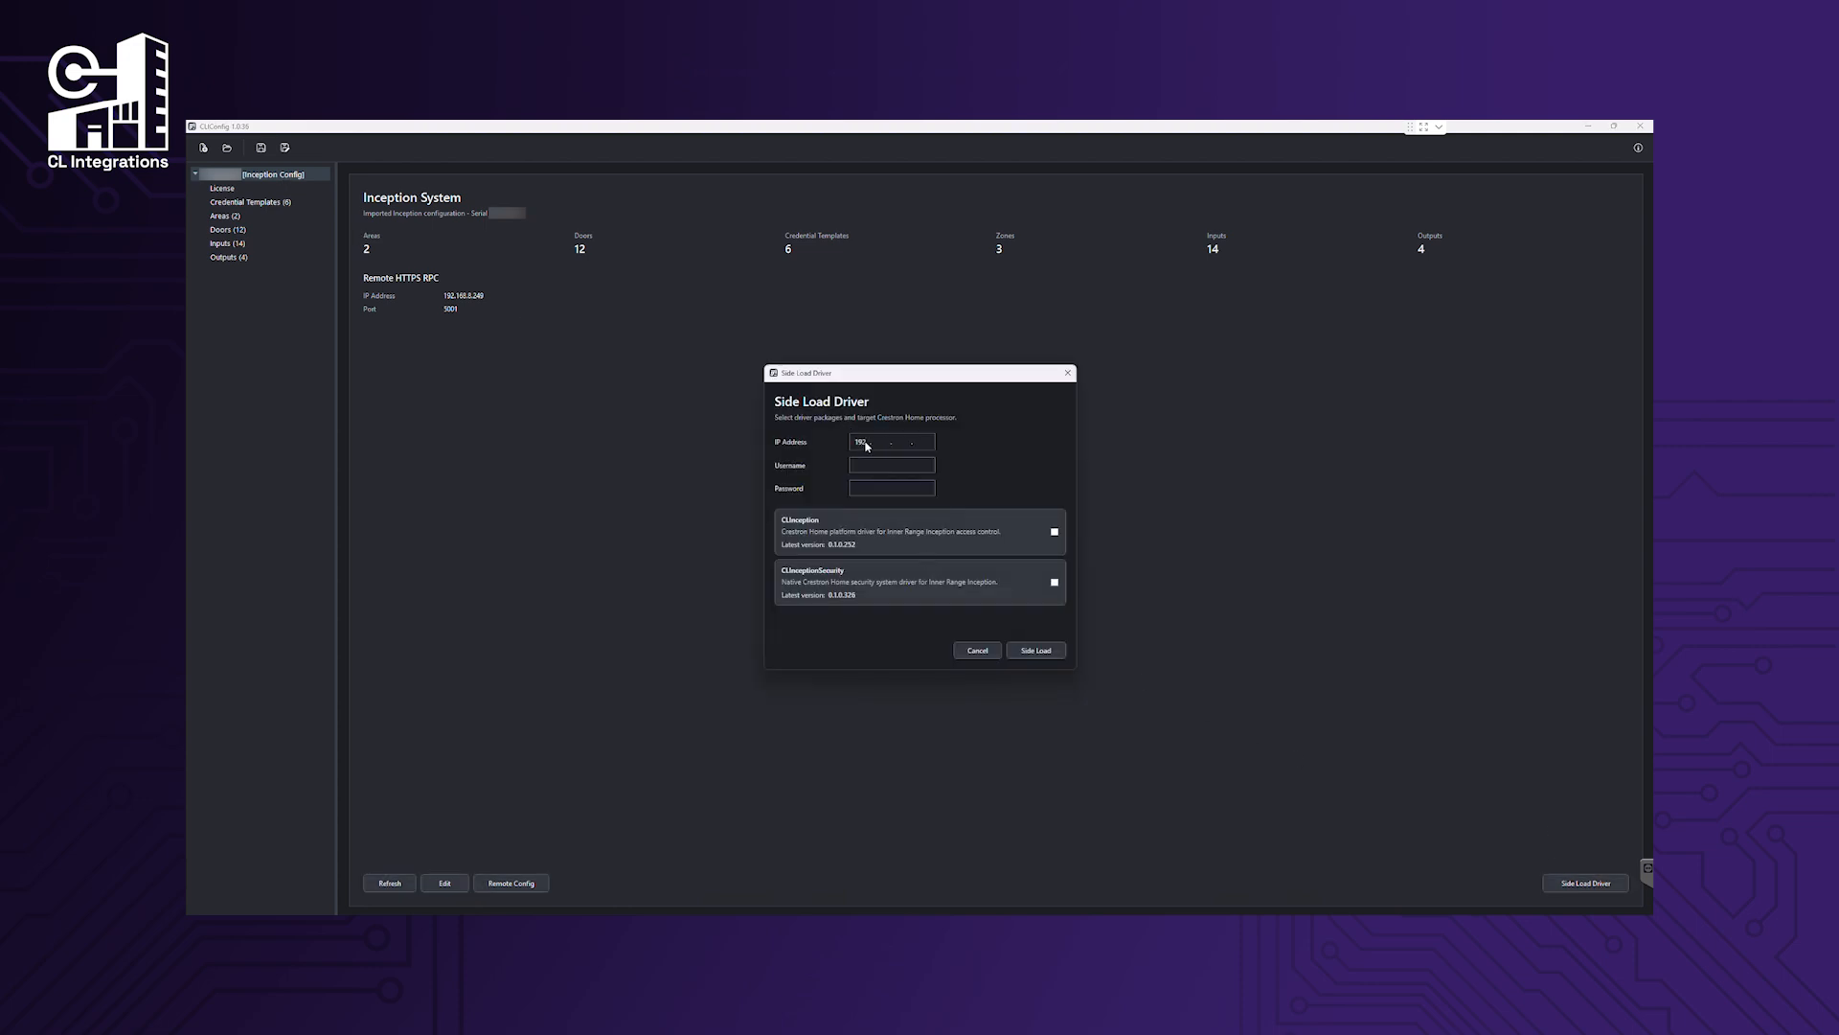
type("192 . 168 . 8 . 117")
key("Tab")
type("cadmin")
key("Tab")
key("ctrl+v")
Side-load the CLInception and CLInceptionSecurity drivers and acknowledge the success message.
left_click(1054, 535)
left_click(1055, 581)
left_click(1037, 650)
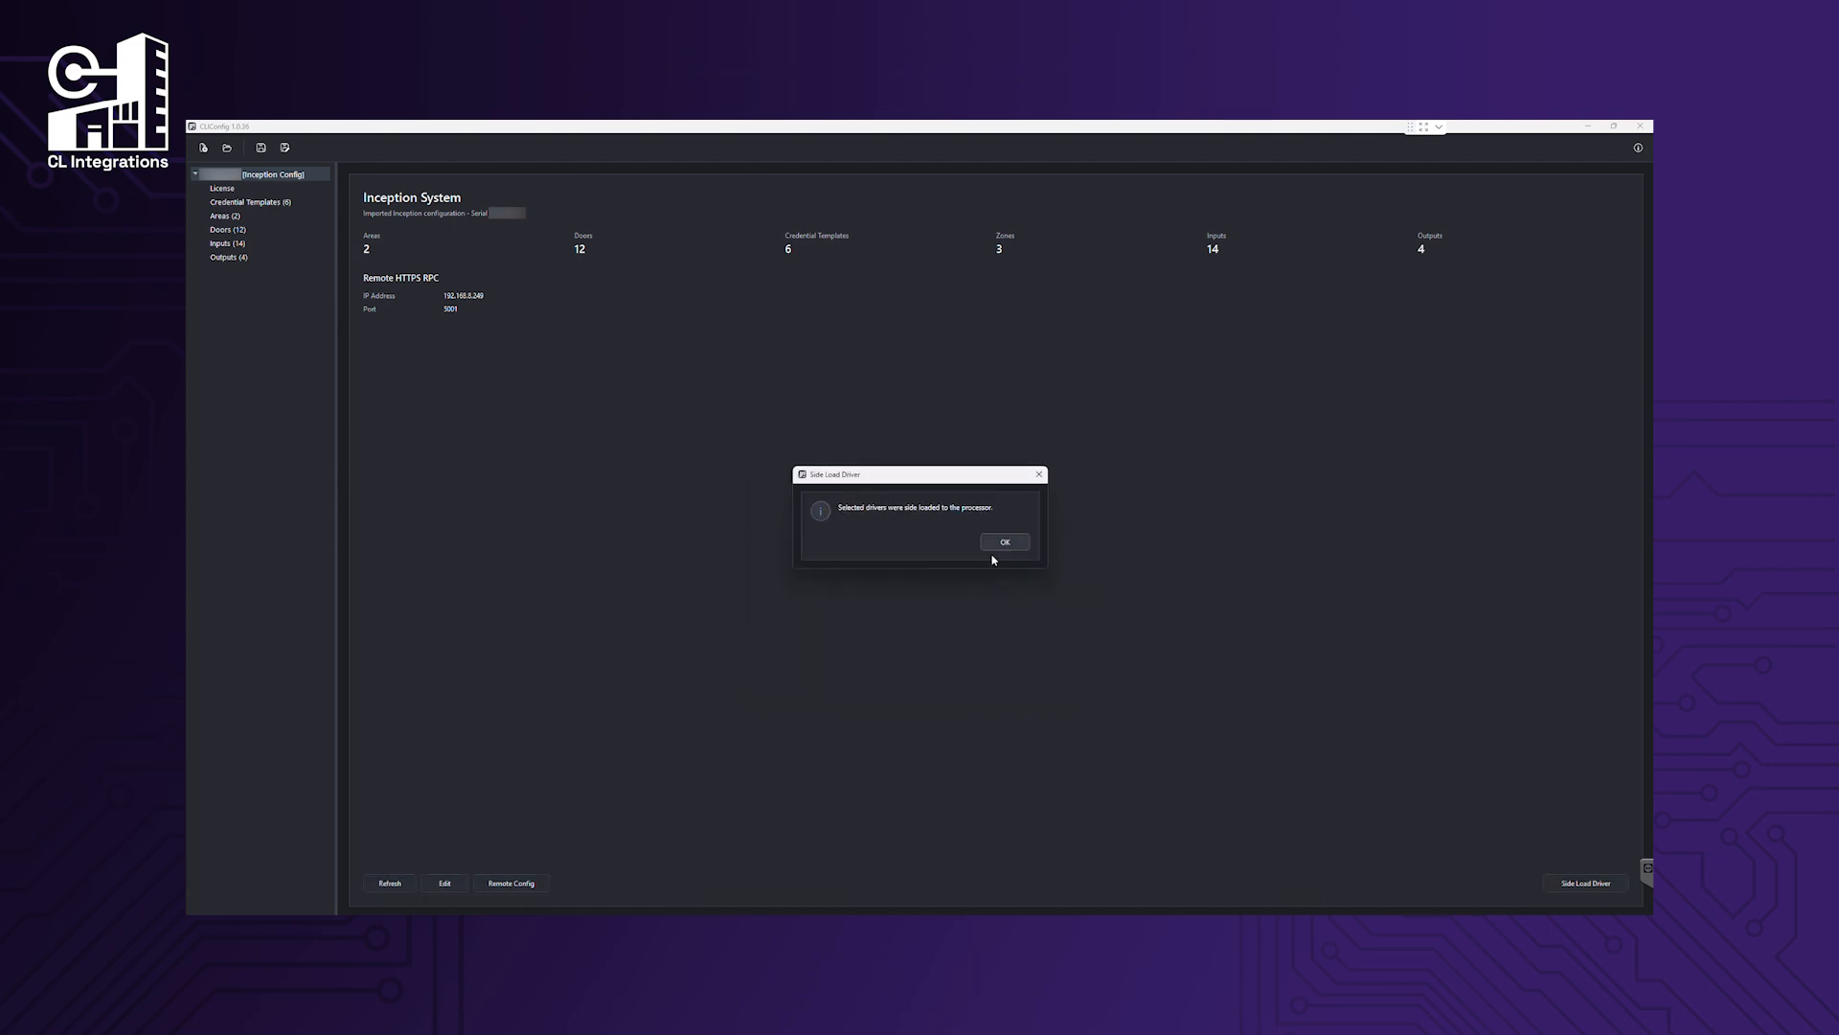
left_click(991, 544)
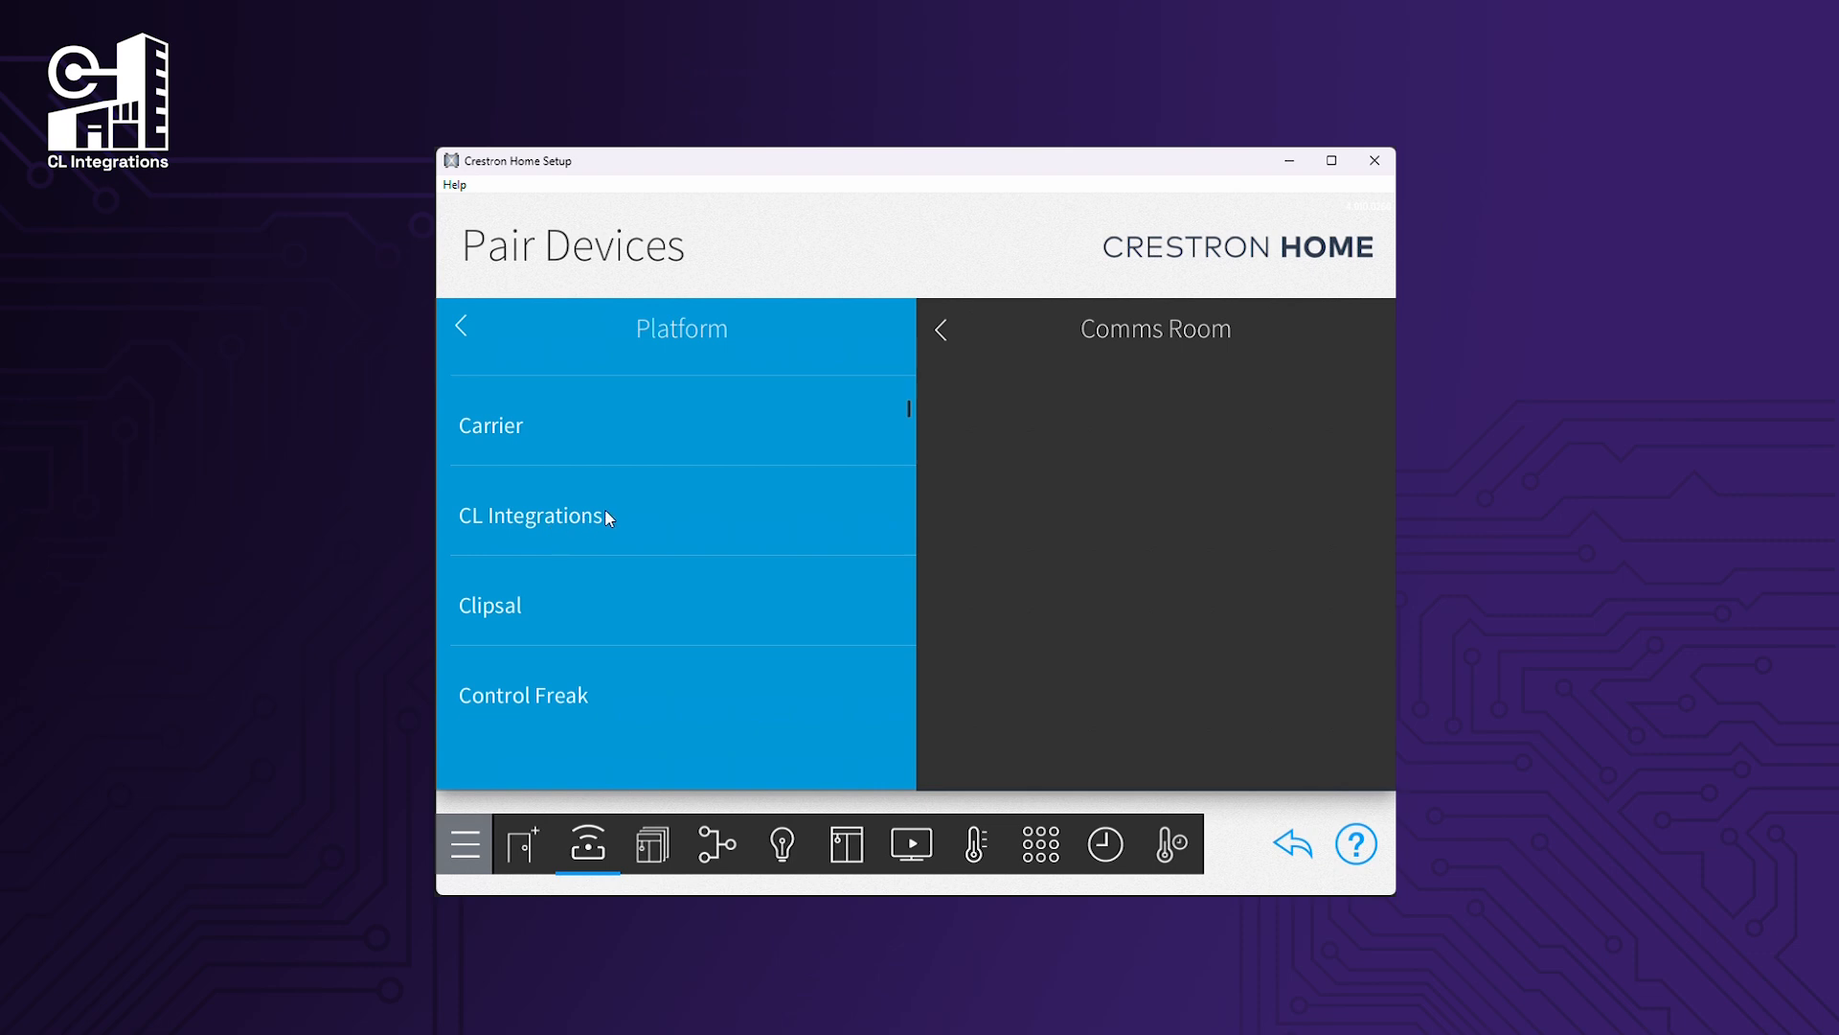
Add the Inception Access Control driver named 'Inception Access'.
left_click(606, 515)
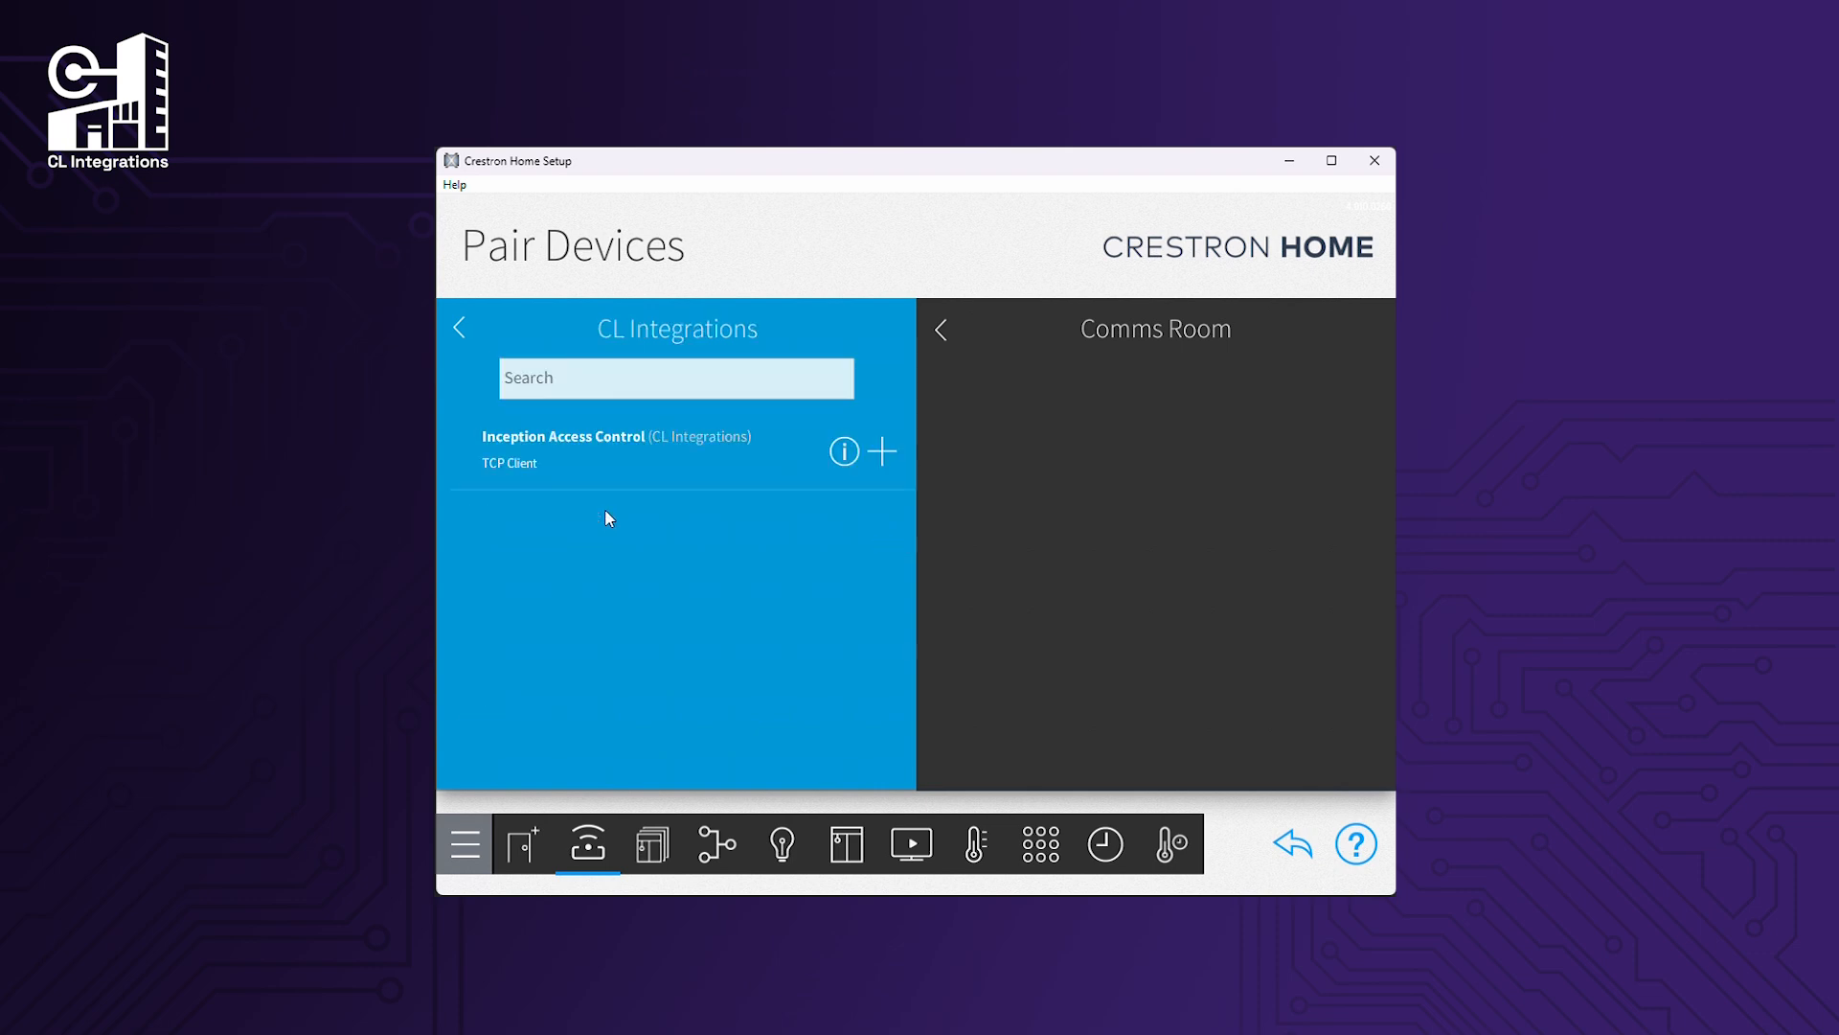
left_click(894, 450)
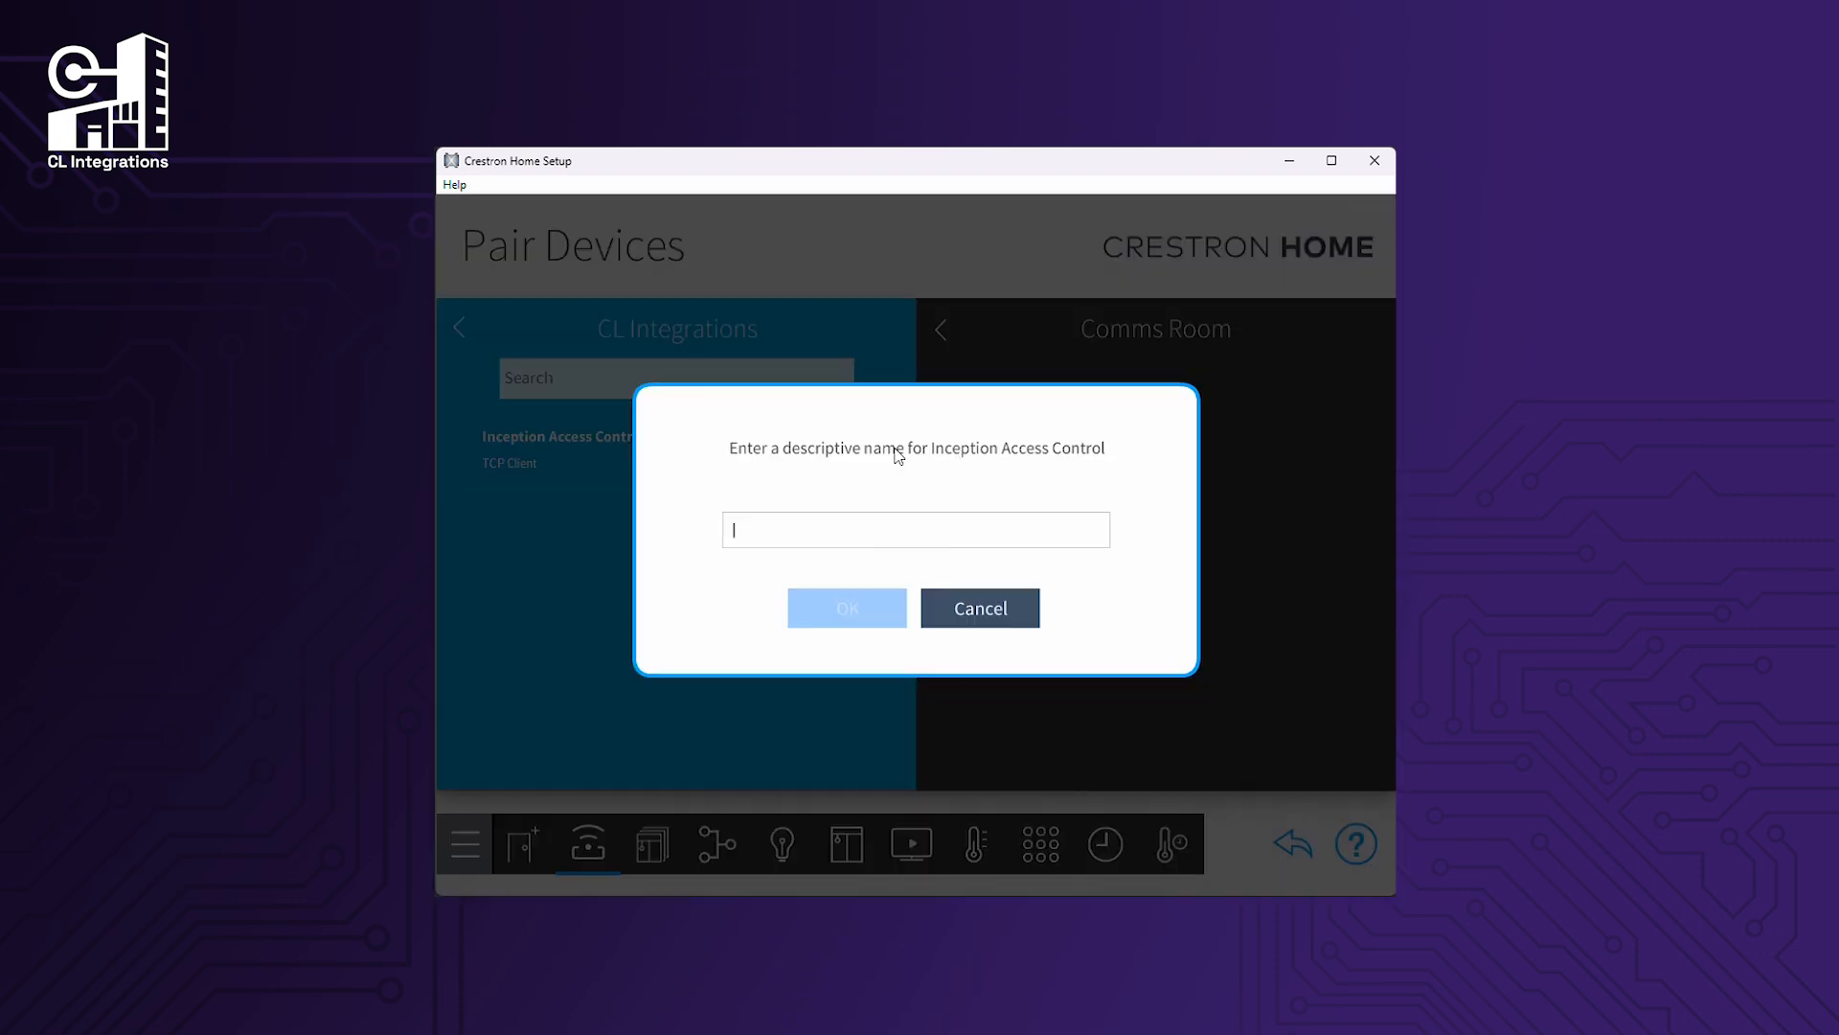
type("Inception Access")
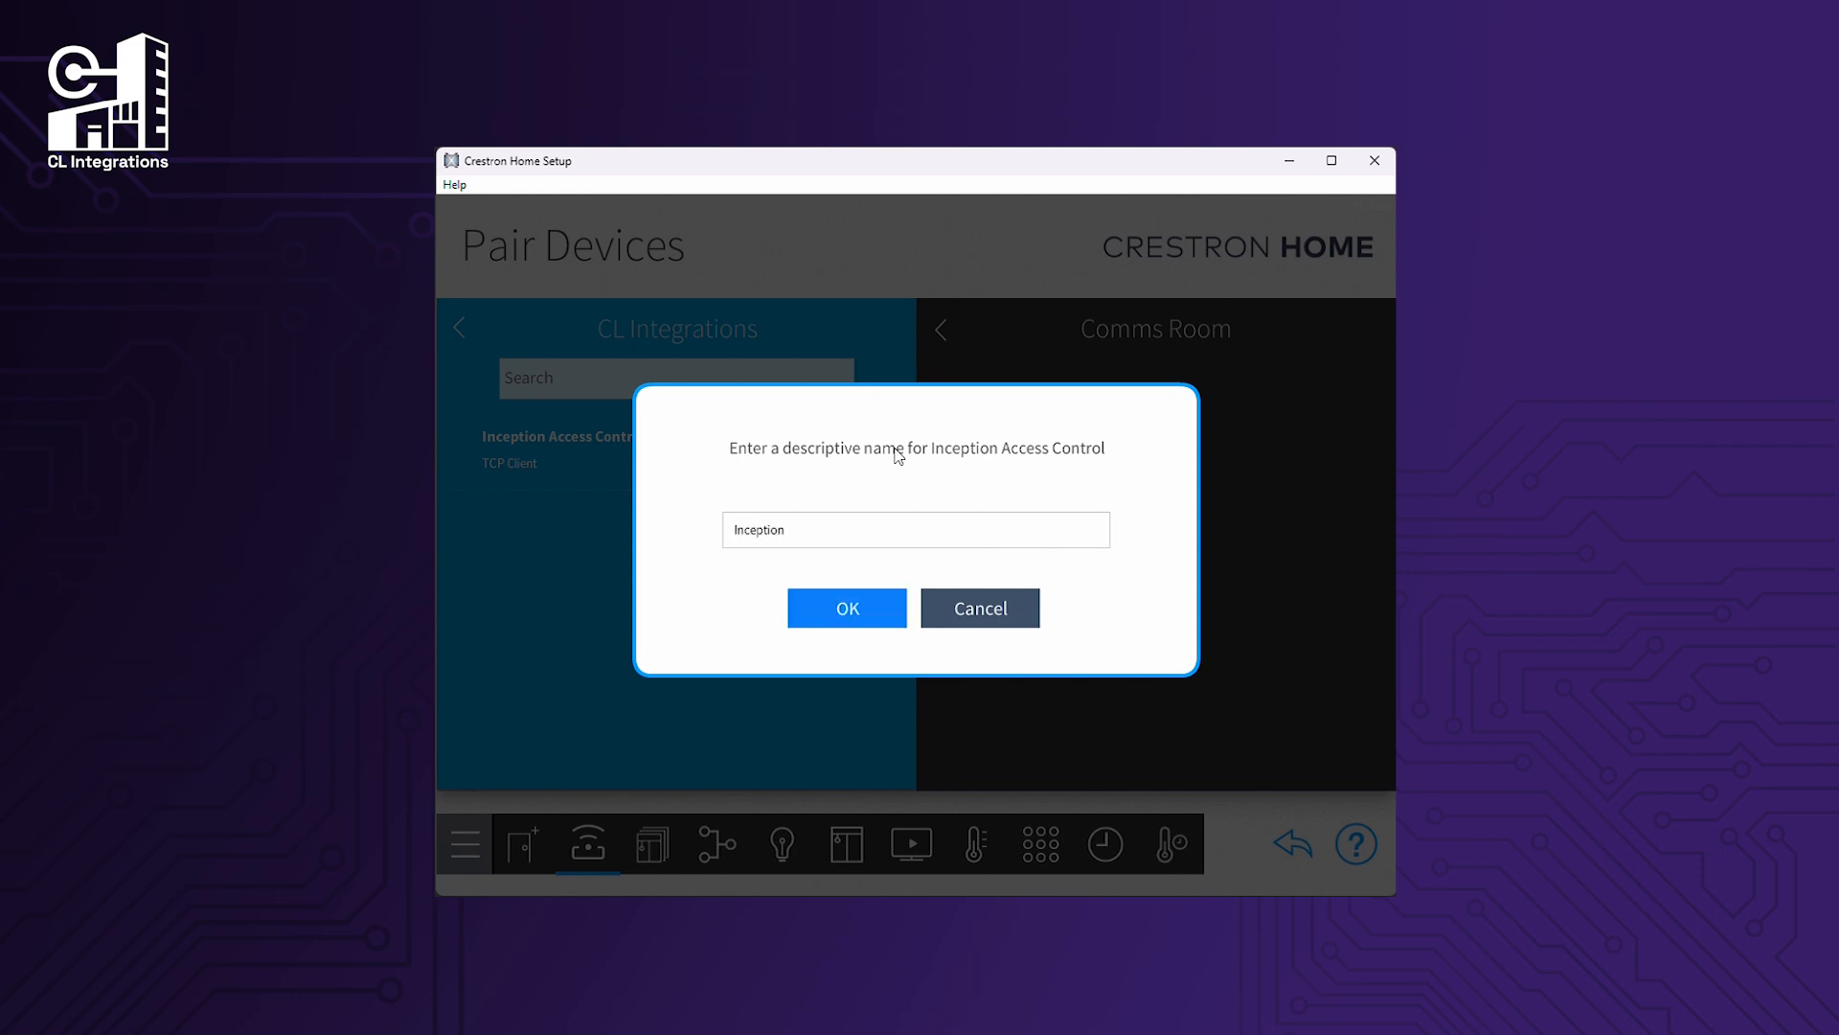
left_click(849, 623)
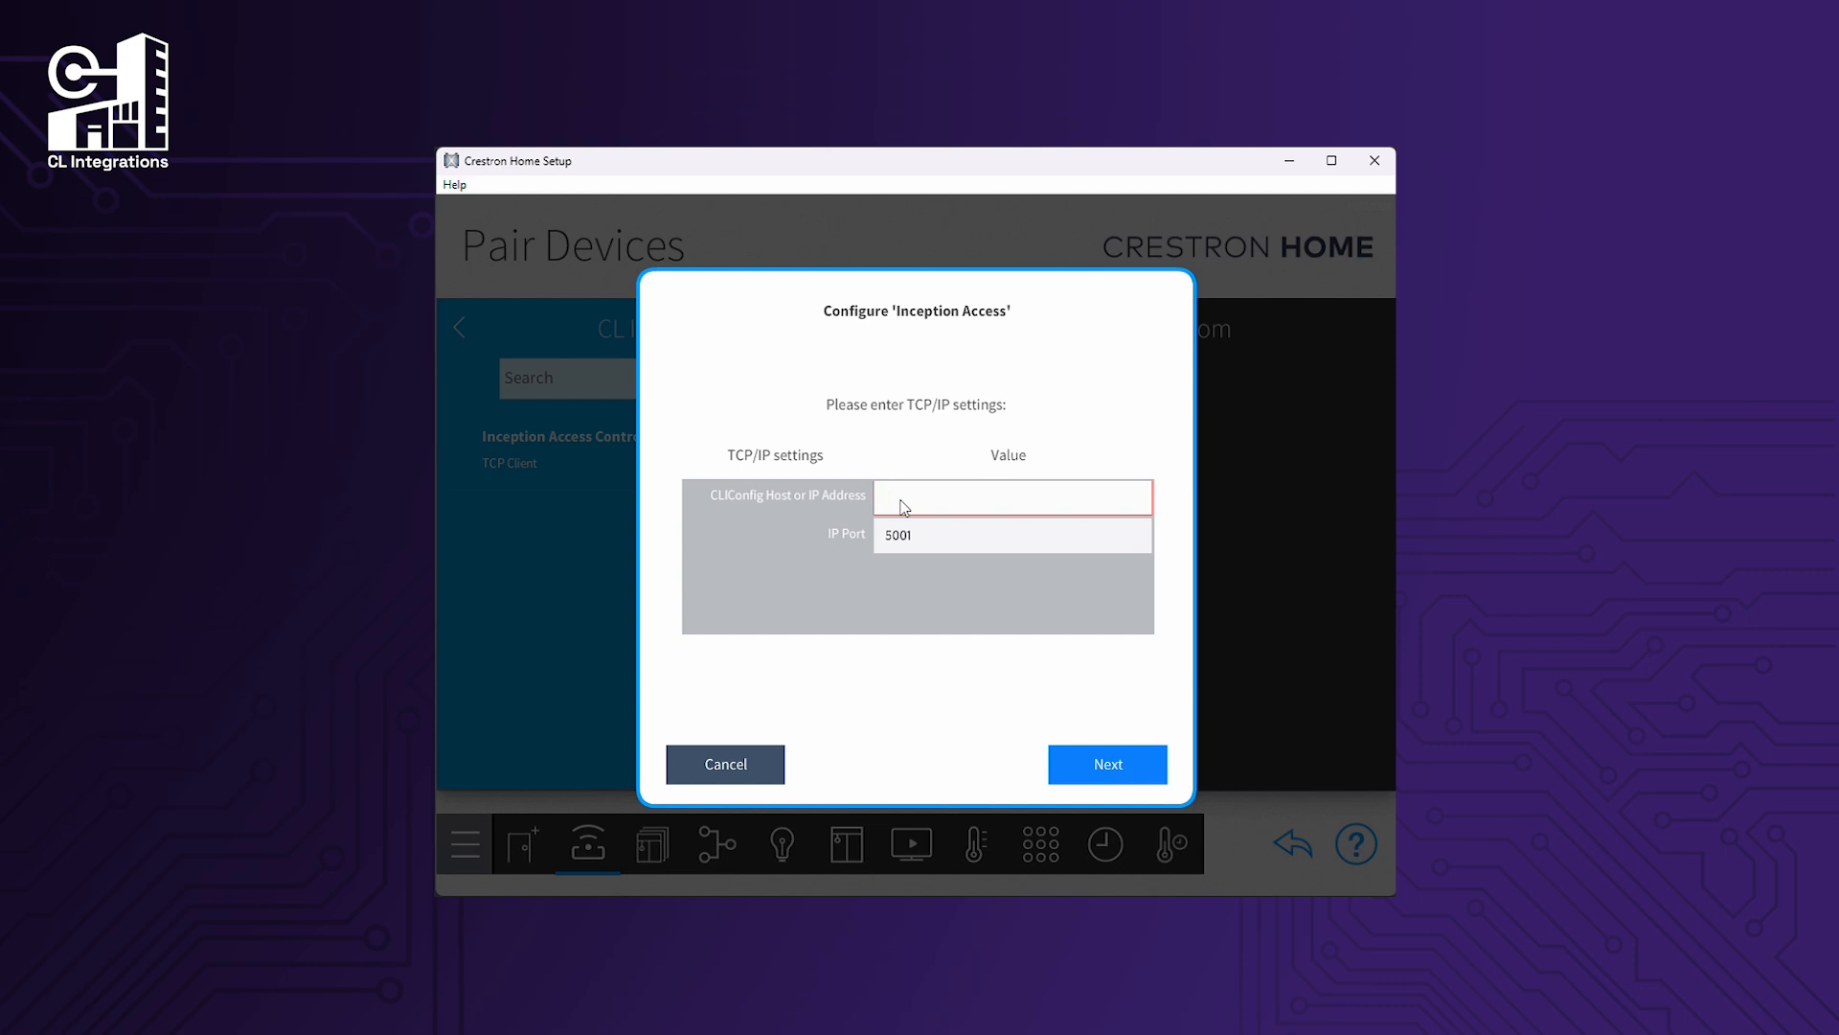
Point the driver at CLIConfig host 192.168.8.120, accepting the default port and installation settings.
left_click(904, 506)
type("192.168.8")
type(".120")
left_click(1092, 776)
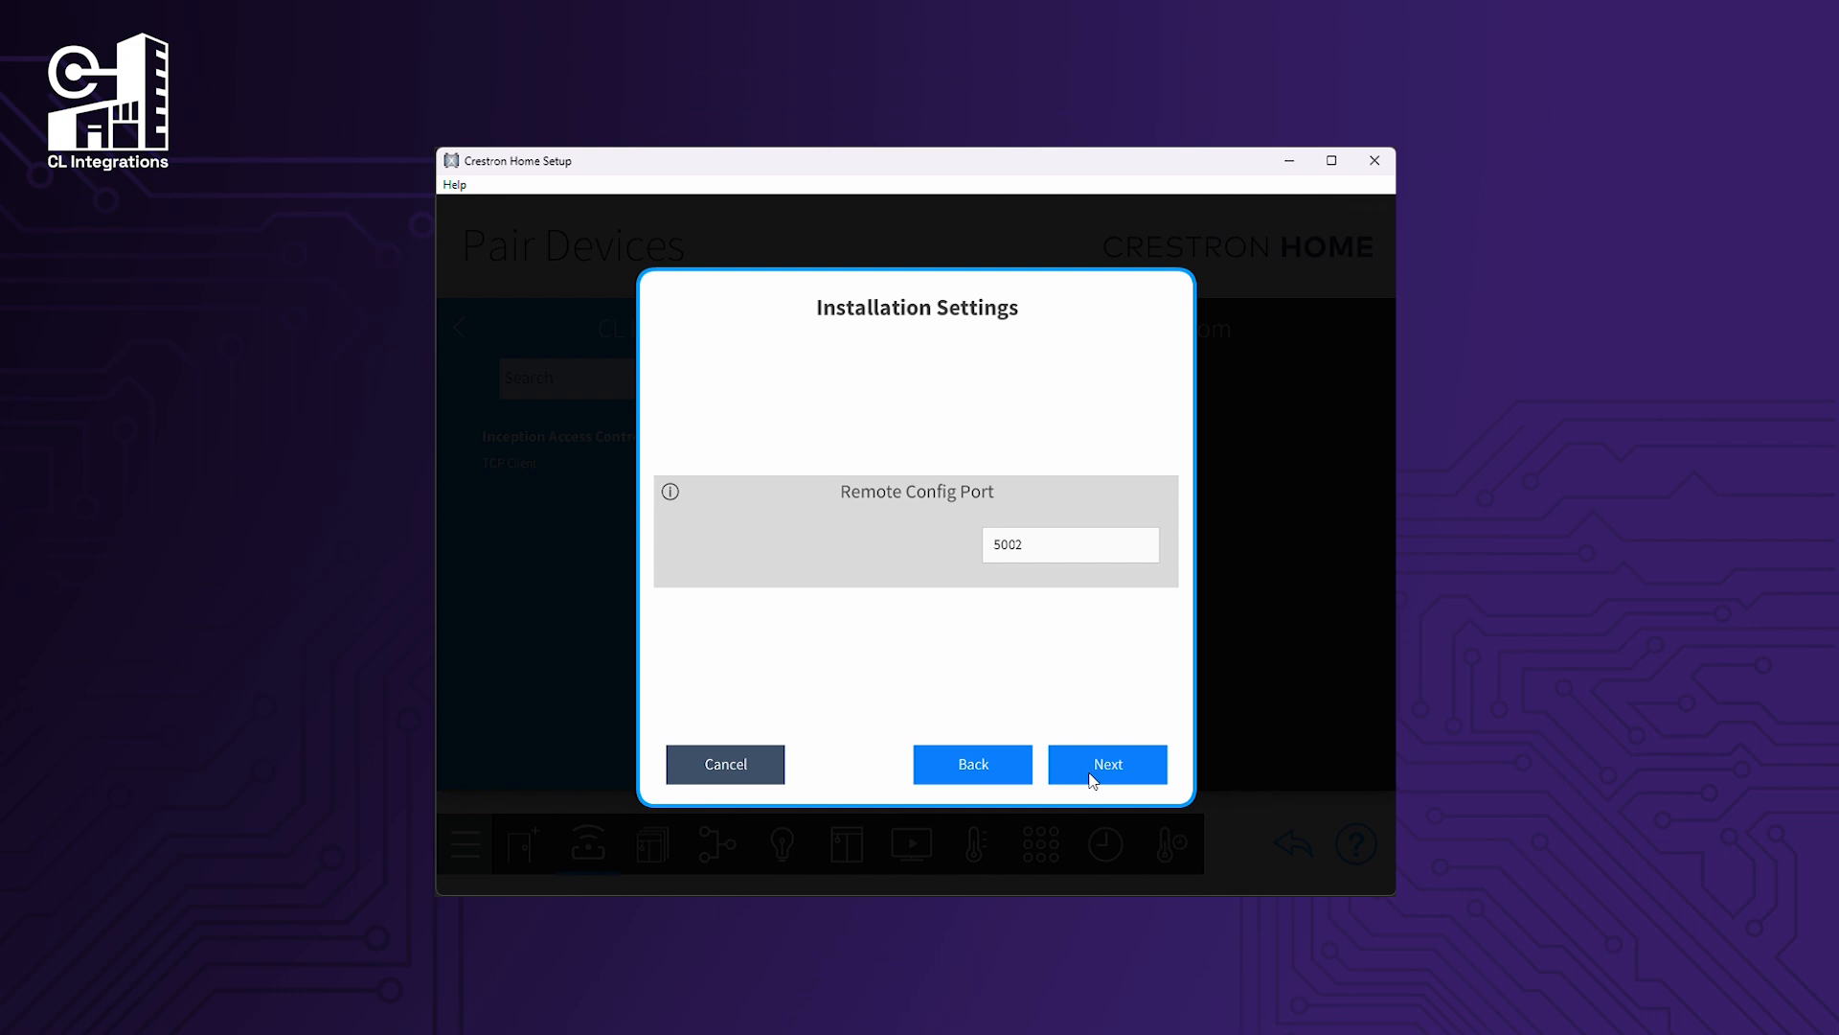
left_click(1092, 778)
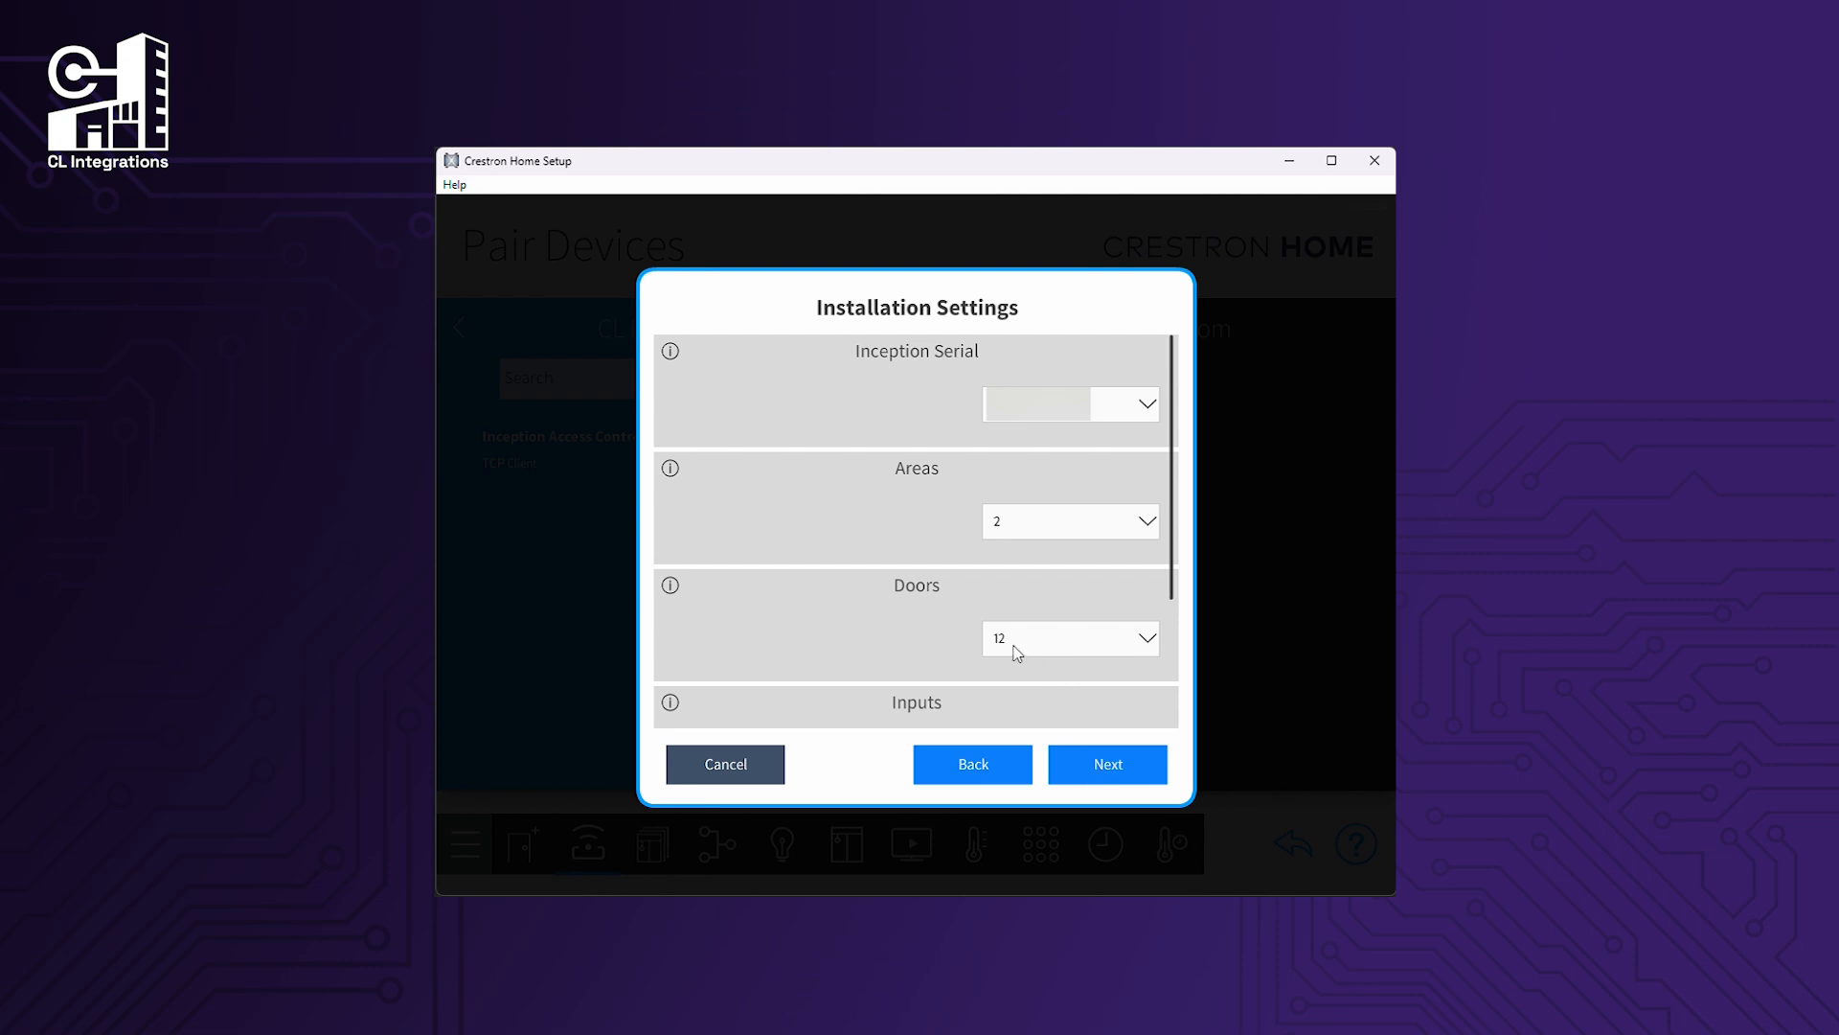
left_click_drag(923, 644, 927, 422)
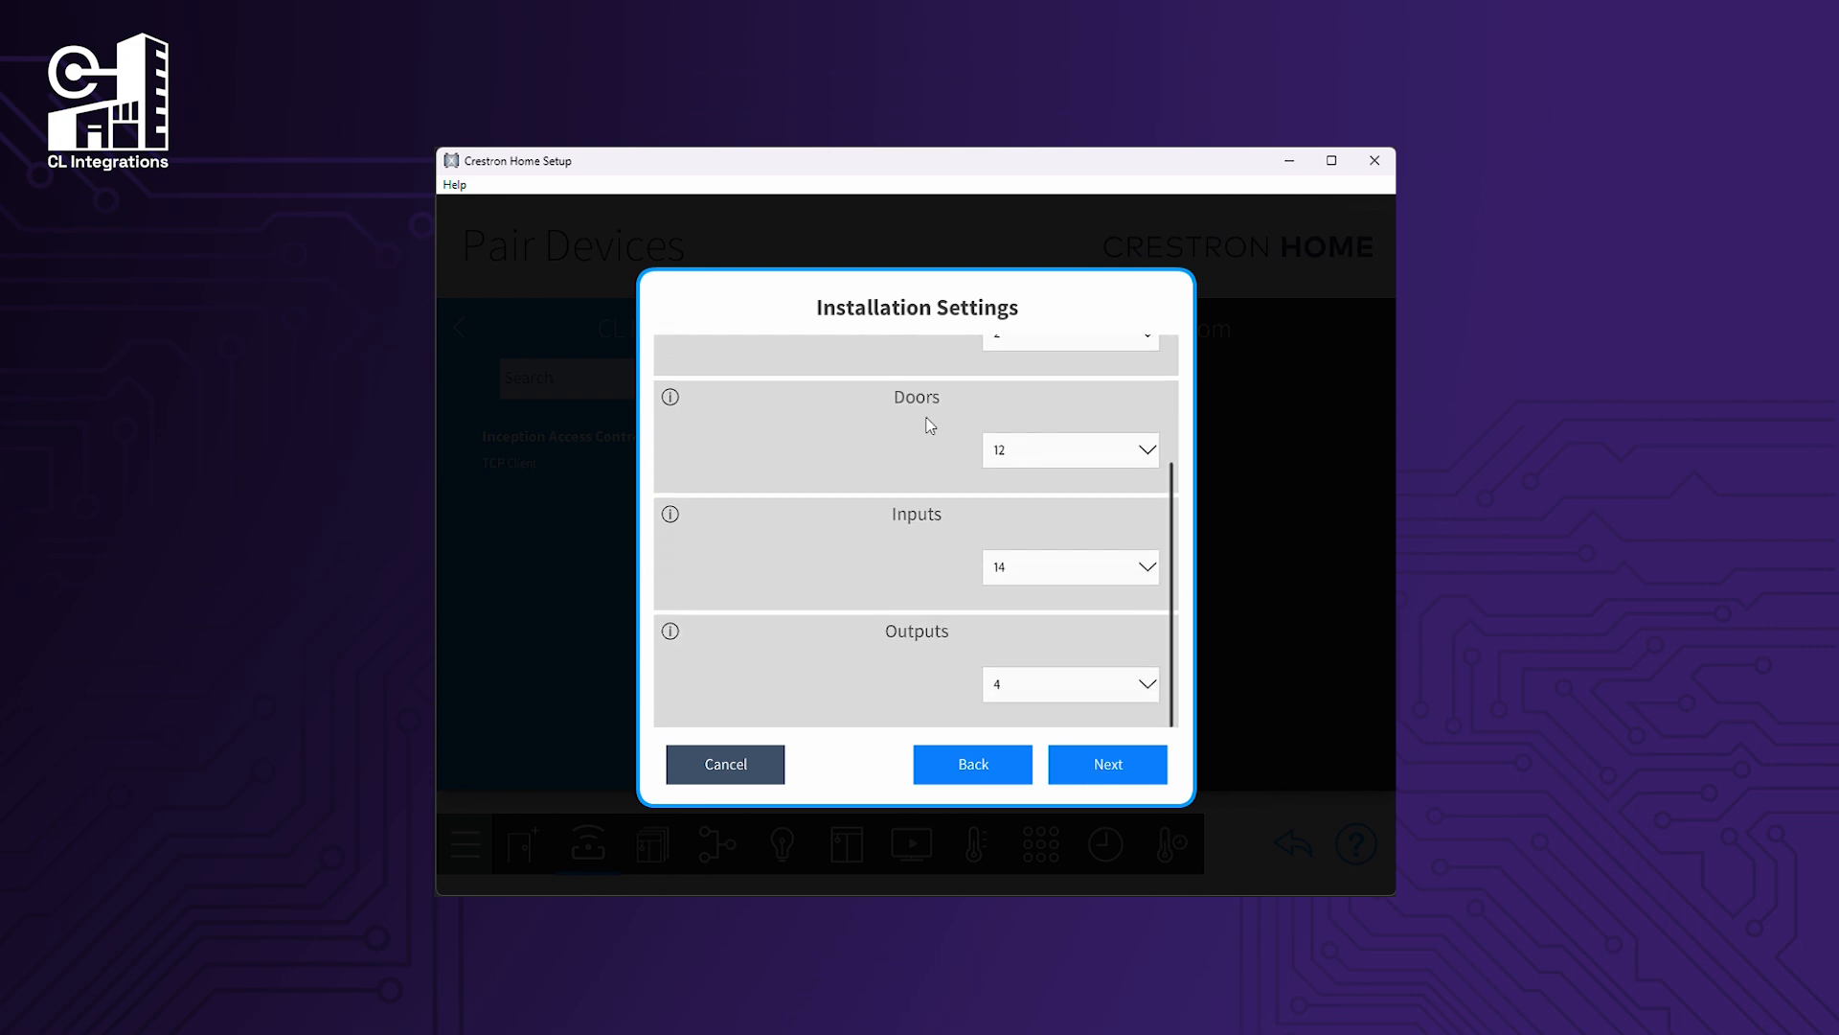
left_click(1143, 784)
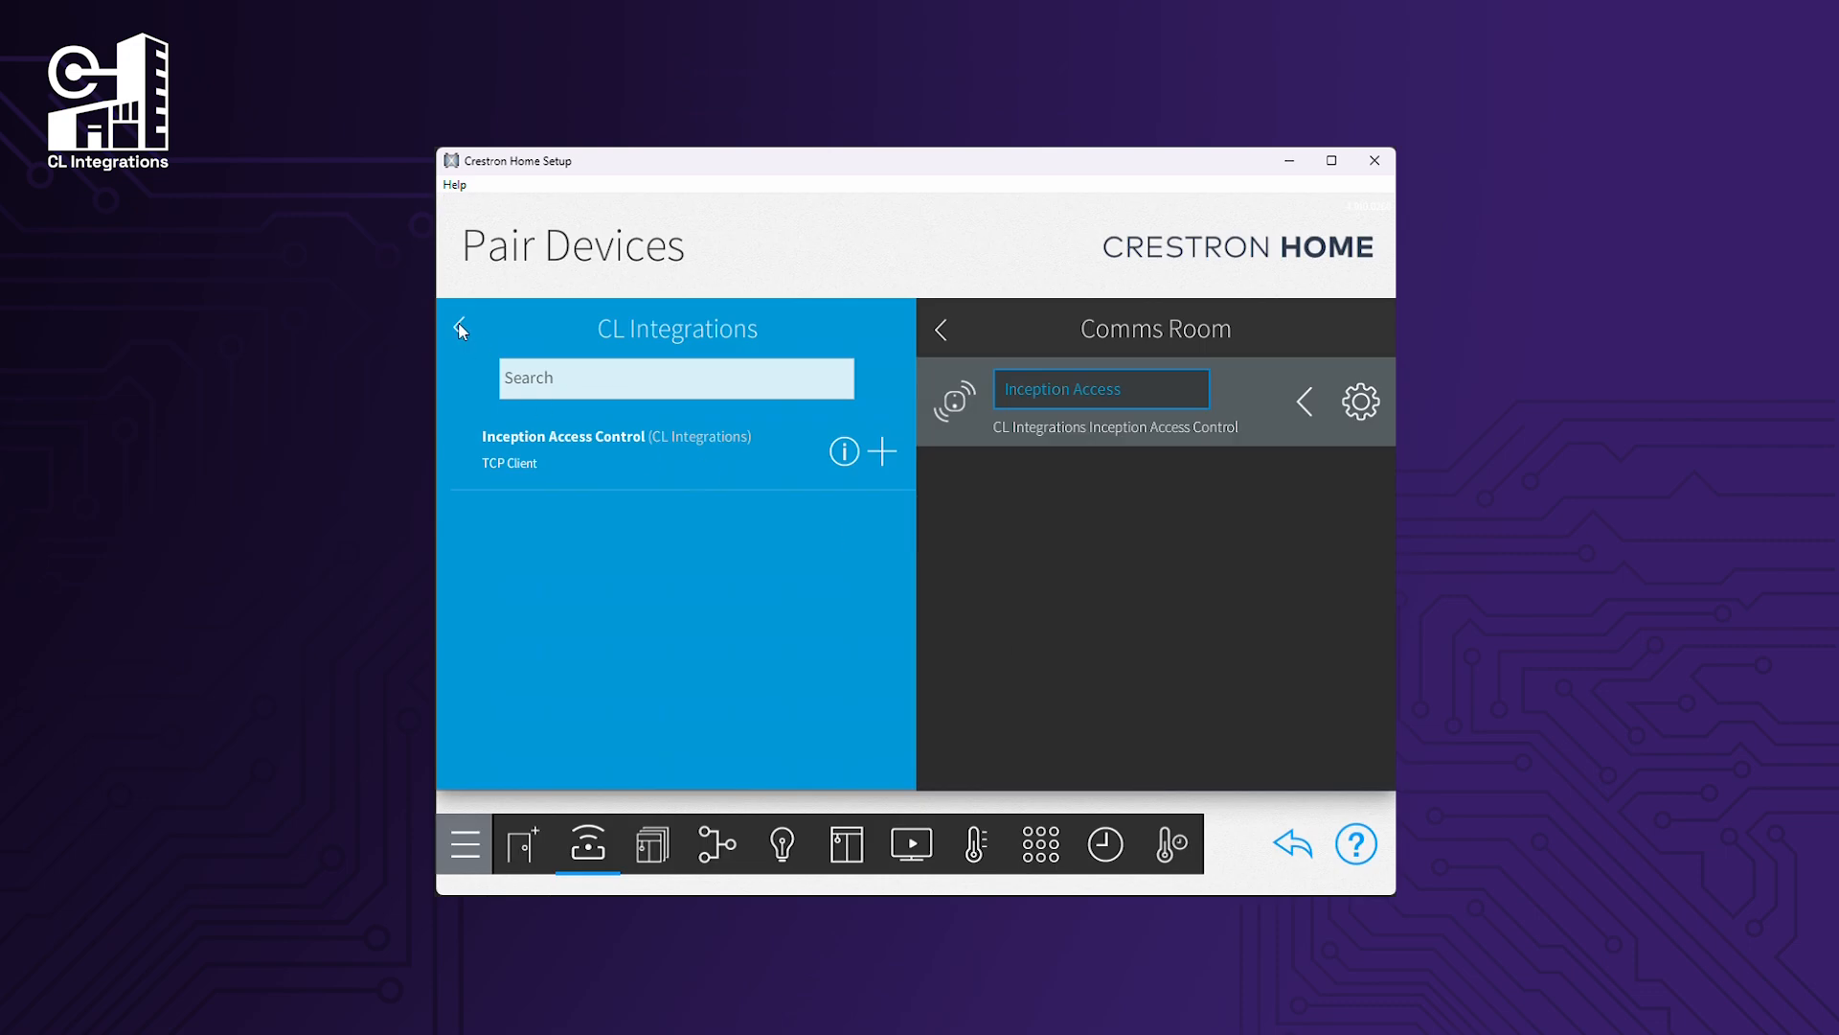
Go back to Managed Platforms and list the Inception Access doors and gates.
left_click(461, 326)
left_click(461, 327)
left_click(461, 326)
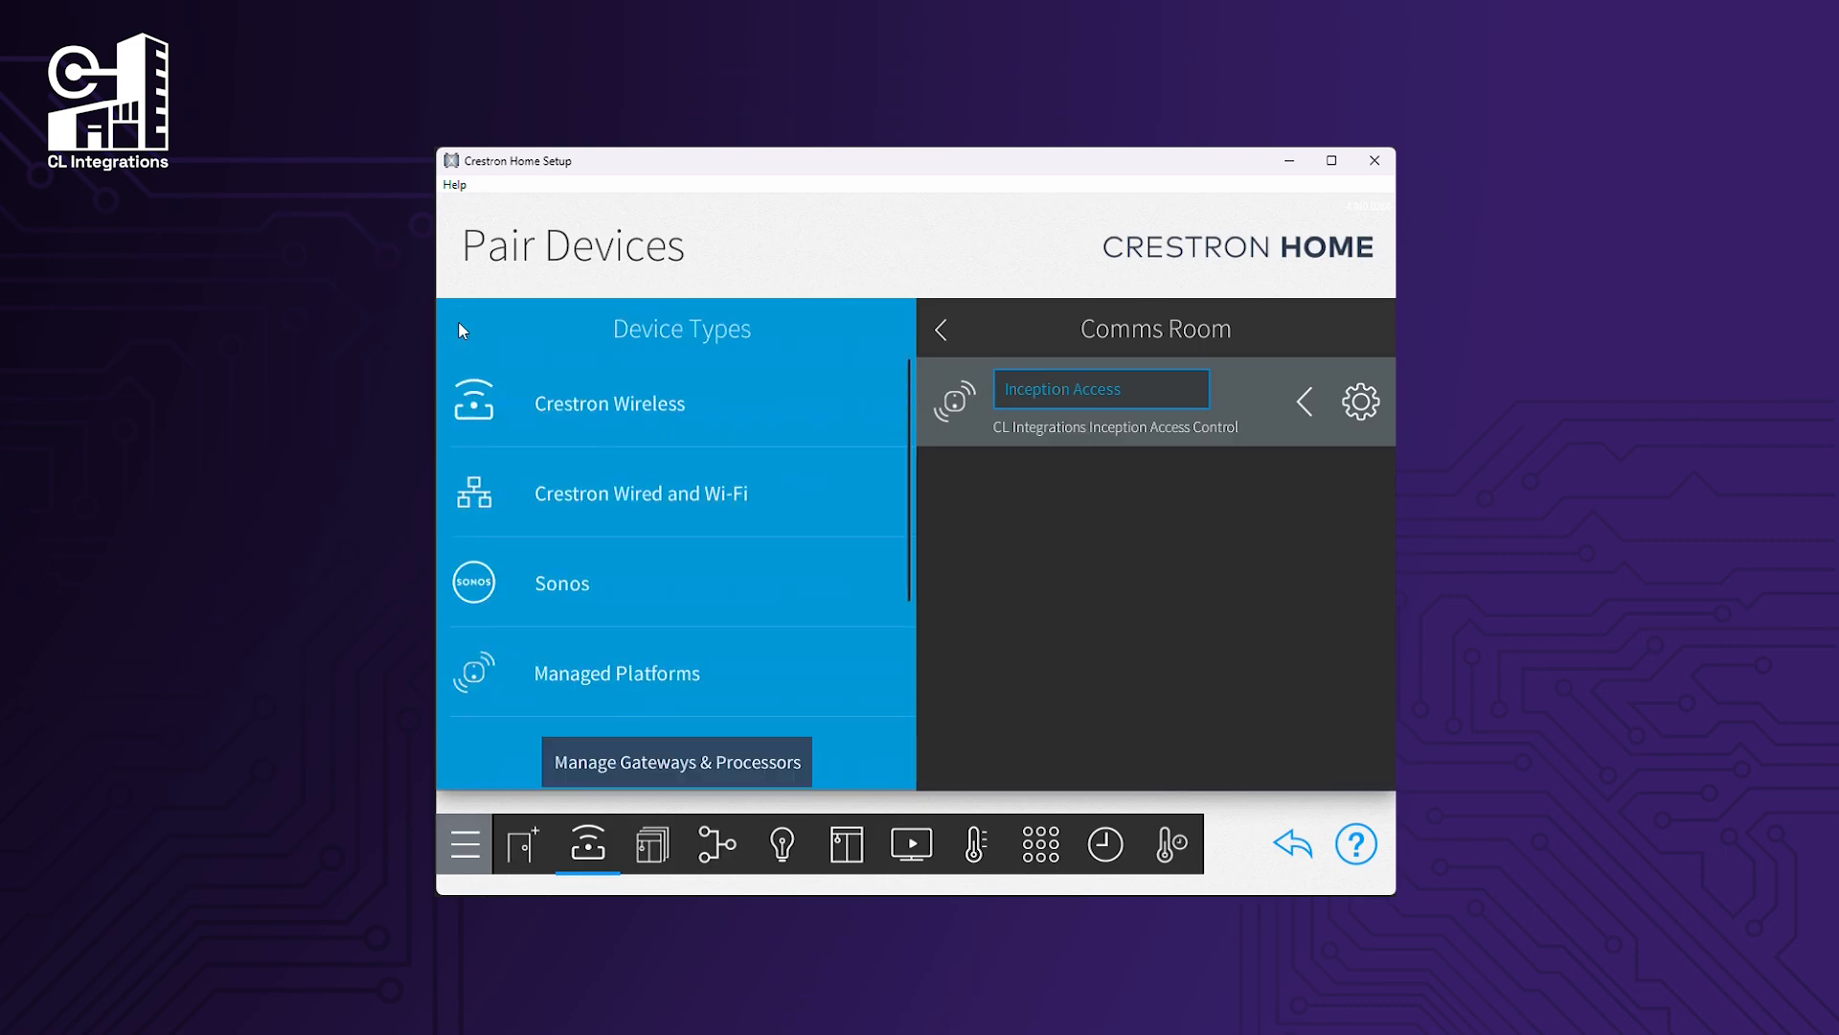
left_click(686, 697)
left_click(699, 410)
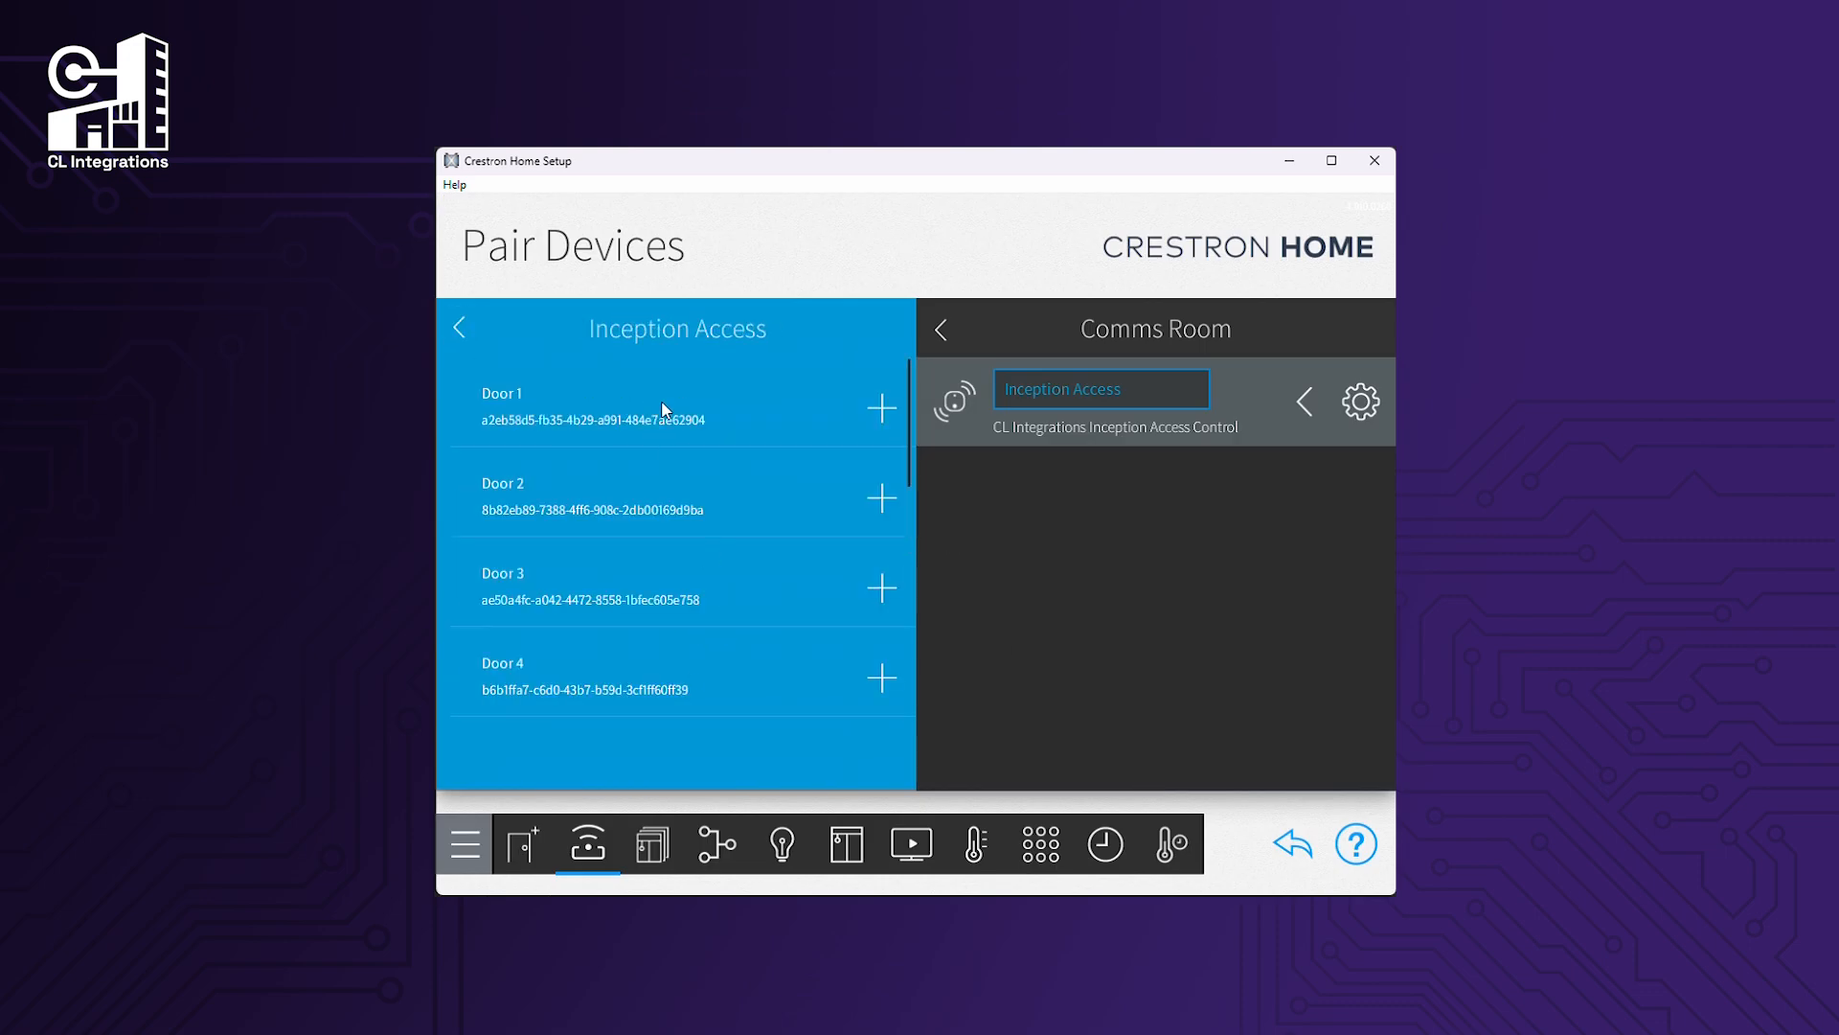
Pair Doors 1–4 into the Bedroom.
left_click(942, 330)
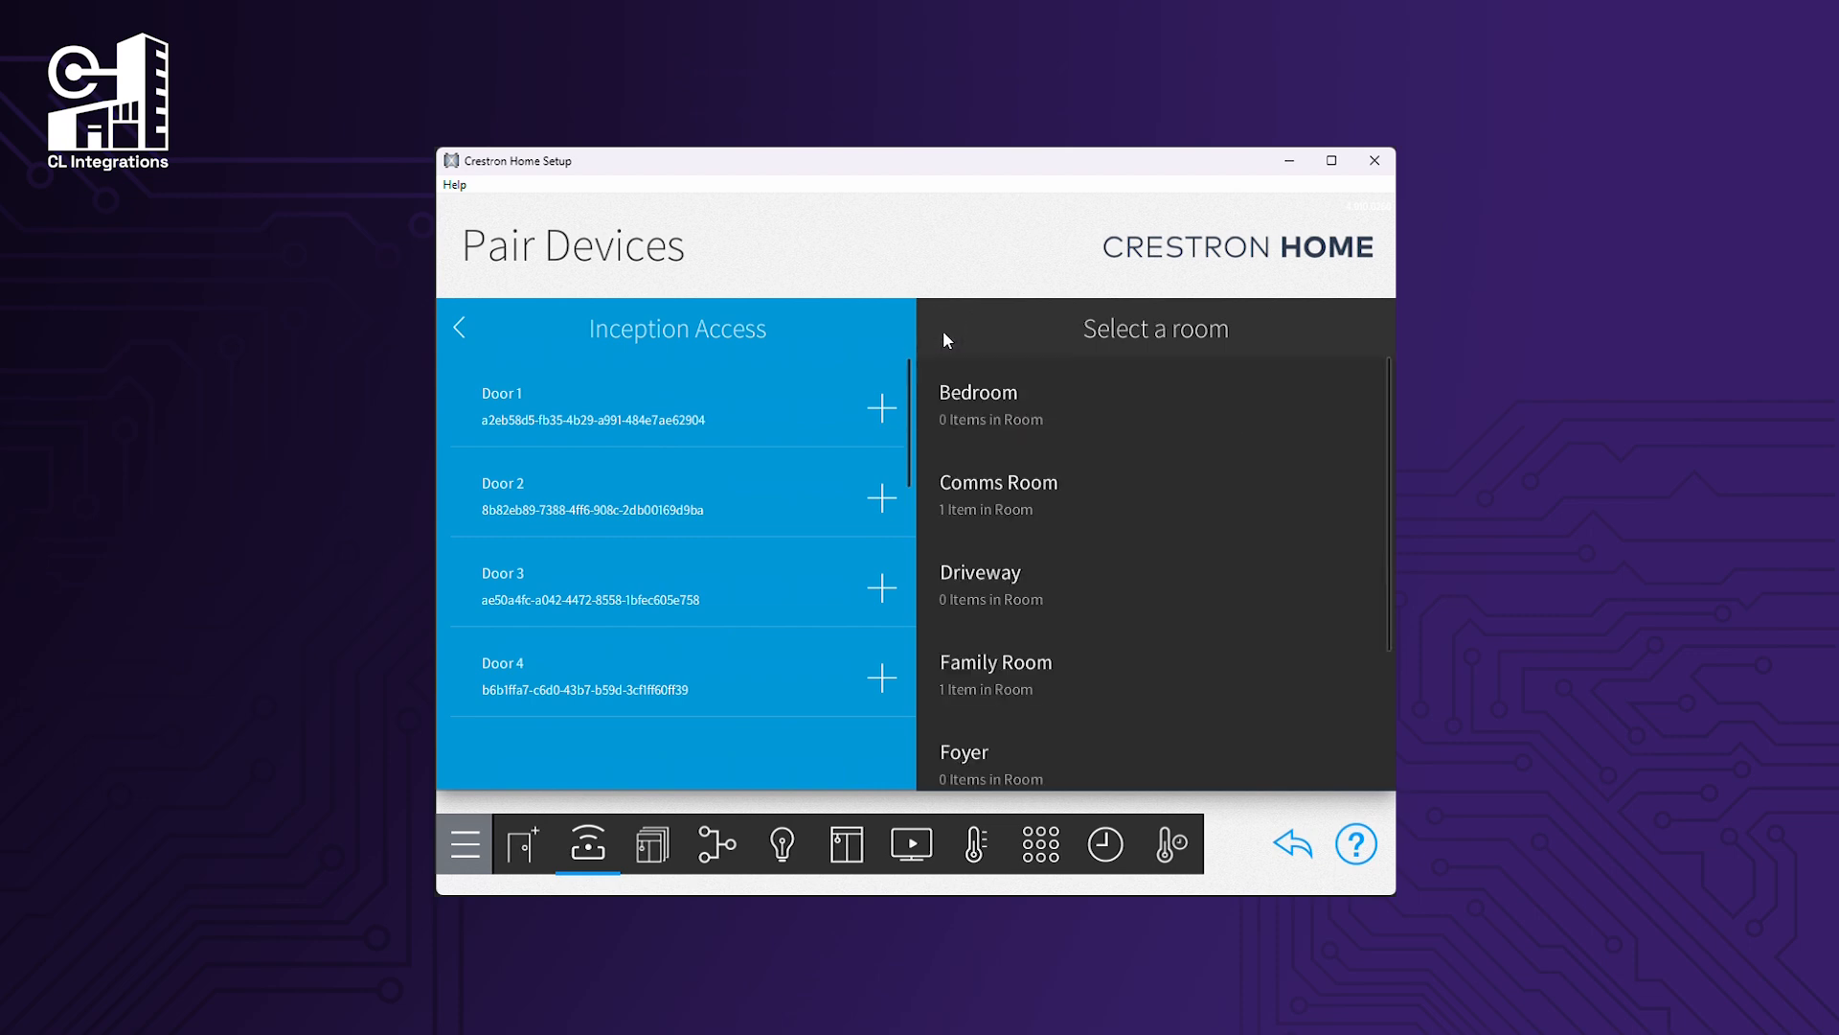
left_click(1003, 402)
left_click(881, 408)
left_click(847, 607)
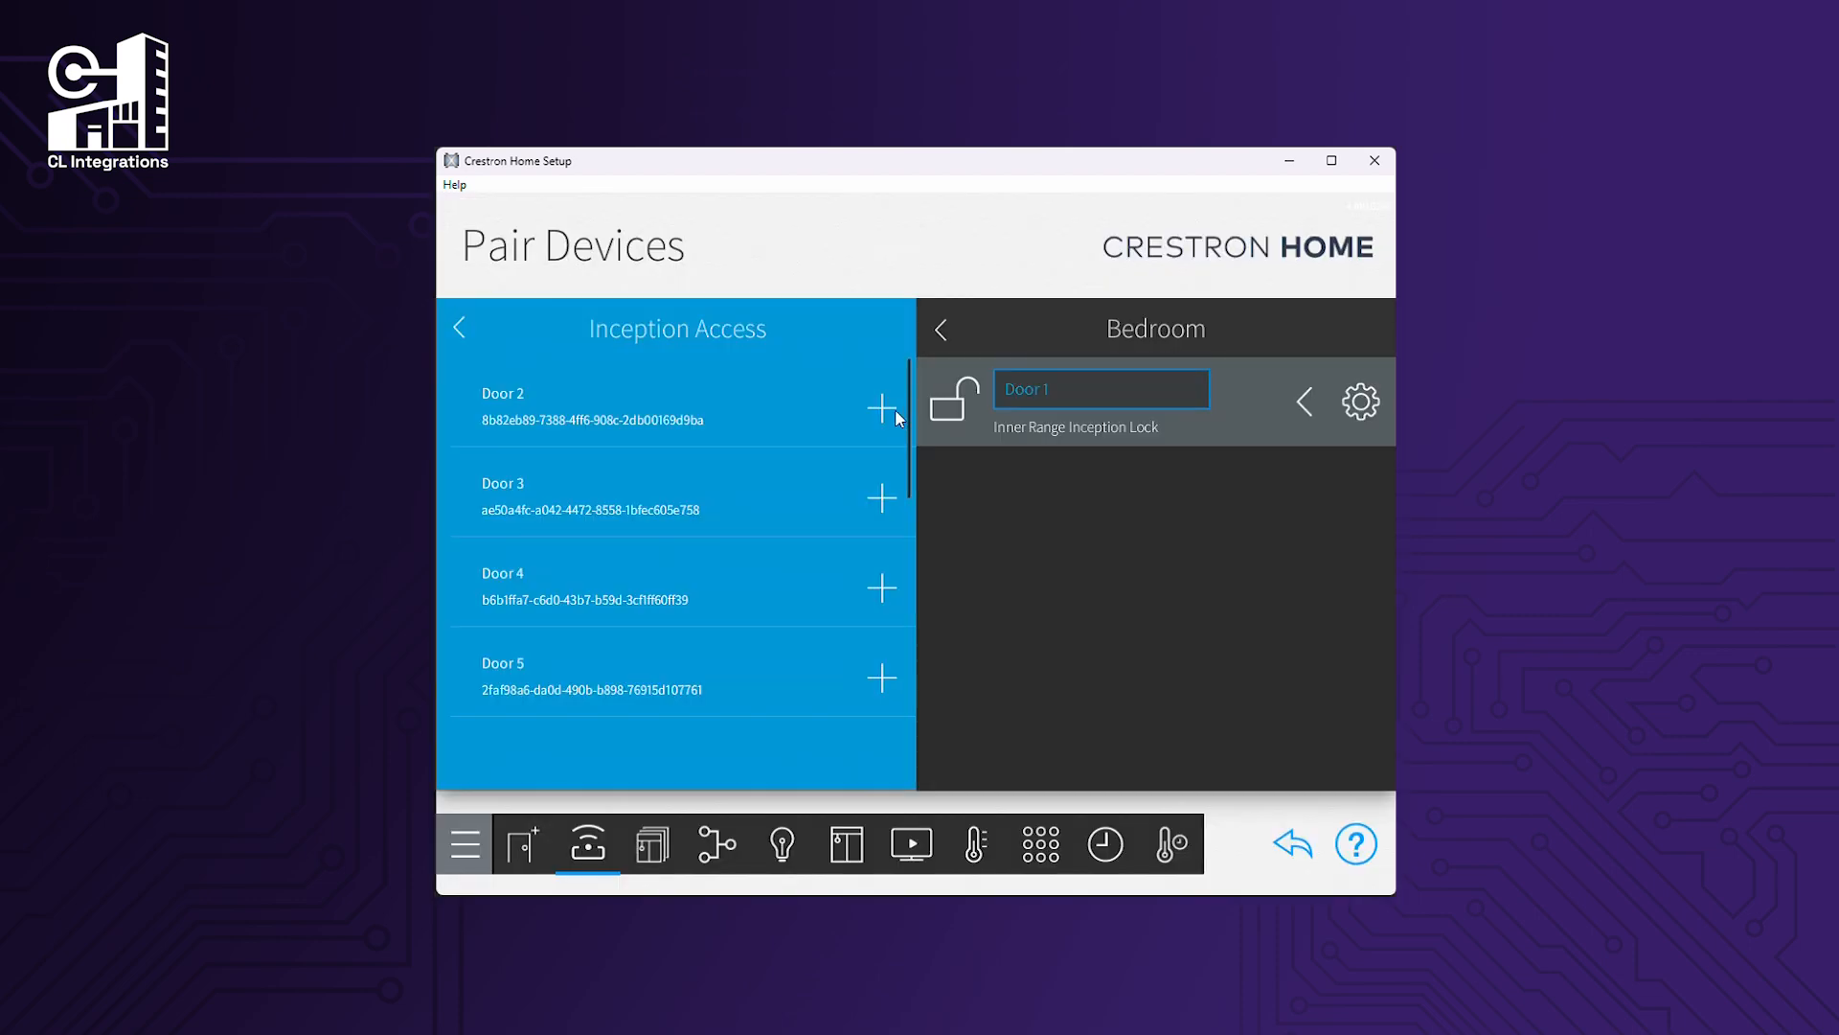
left_click(881, 408)
left_click(819, 607)
left_click(879, 412)
left_click(860, 607)
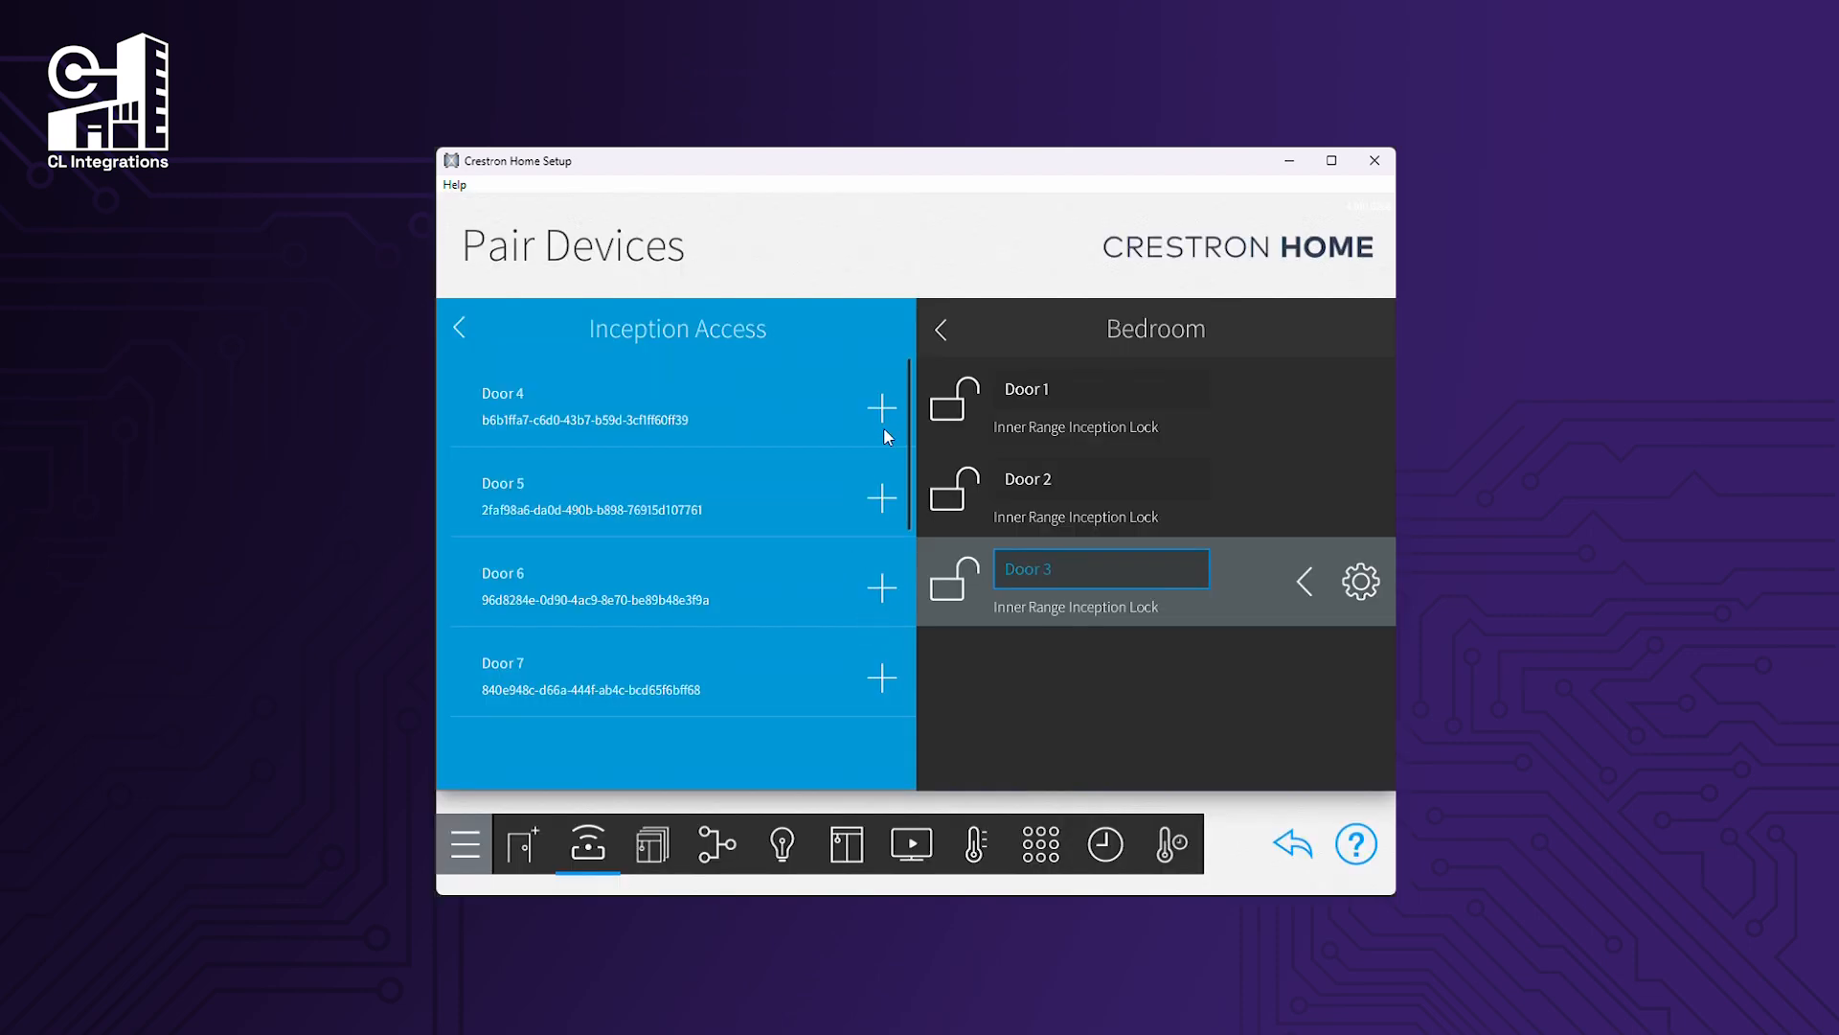
left_click(883, 418)
left_click(819, 607)
Pair Doors 5–7 into the Family Room.
left_click(942, 330)
scroll(1067, 460, "down", 1)
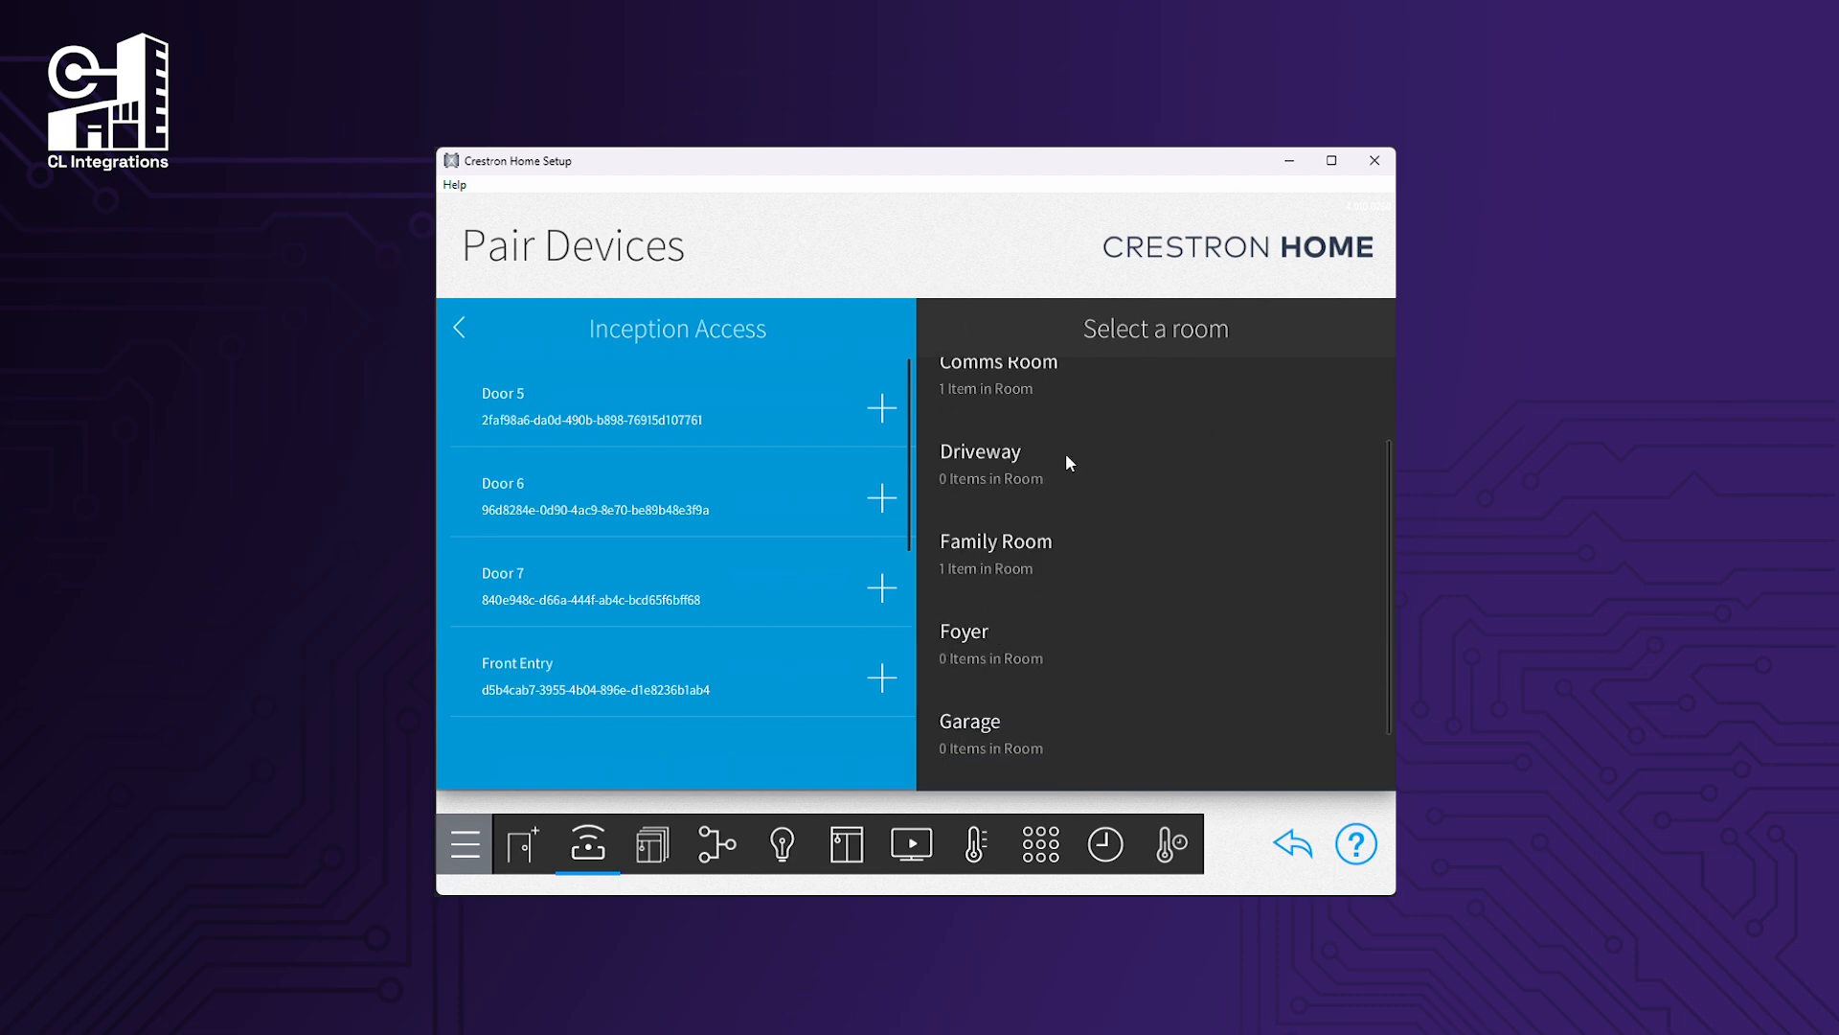
left_click(1048, 533)
left_click(881, 408)
left_click(848, 607)
left_click(881, 410)
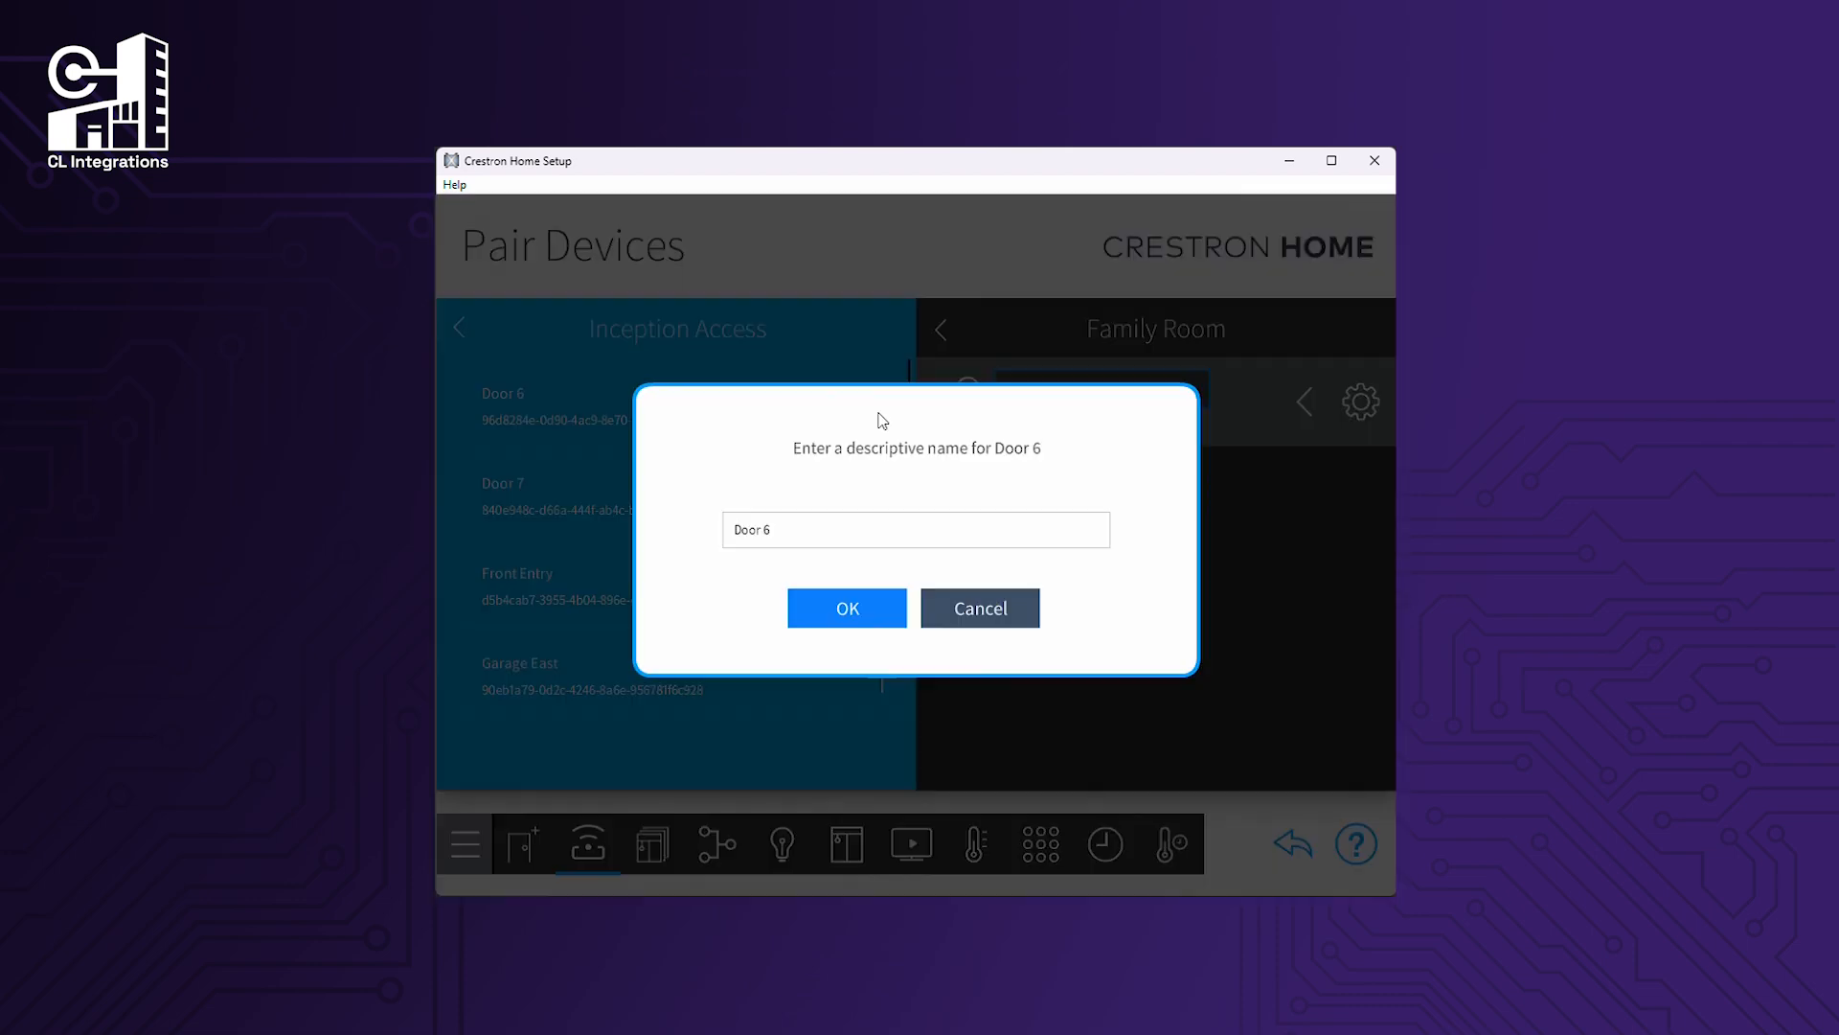
left_click(847, 607)
left_click(881, 410)
left_click(849, 613)
Pair Front Entry into the Foyer.
left_click(943, 330)
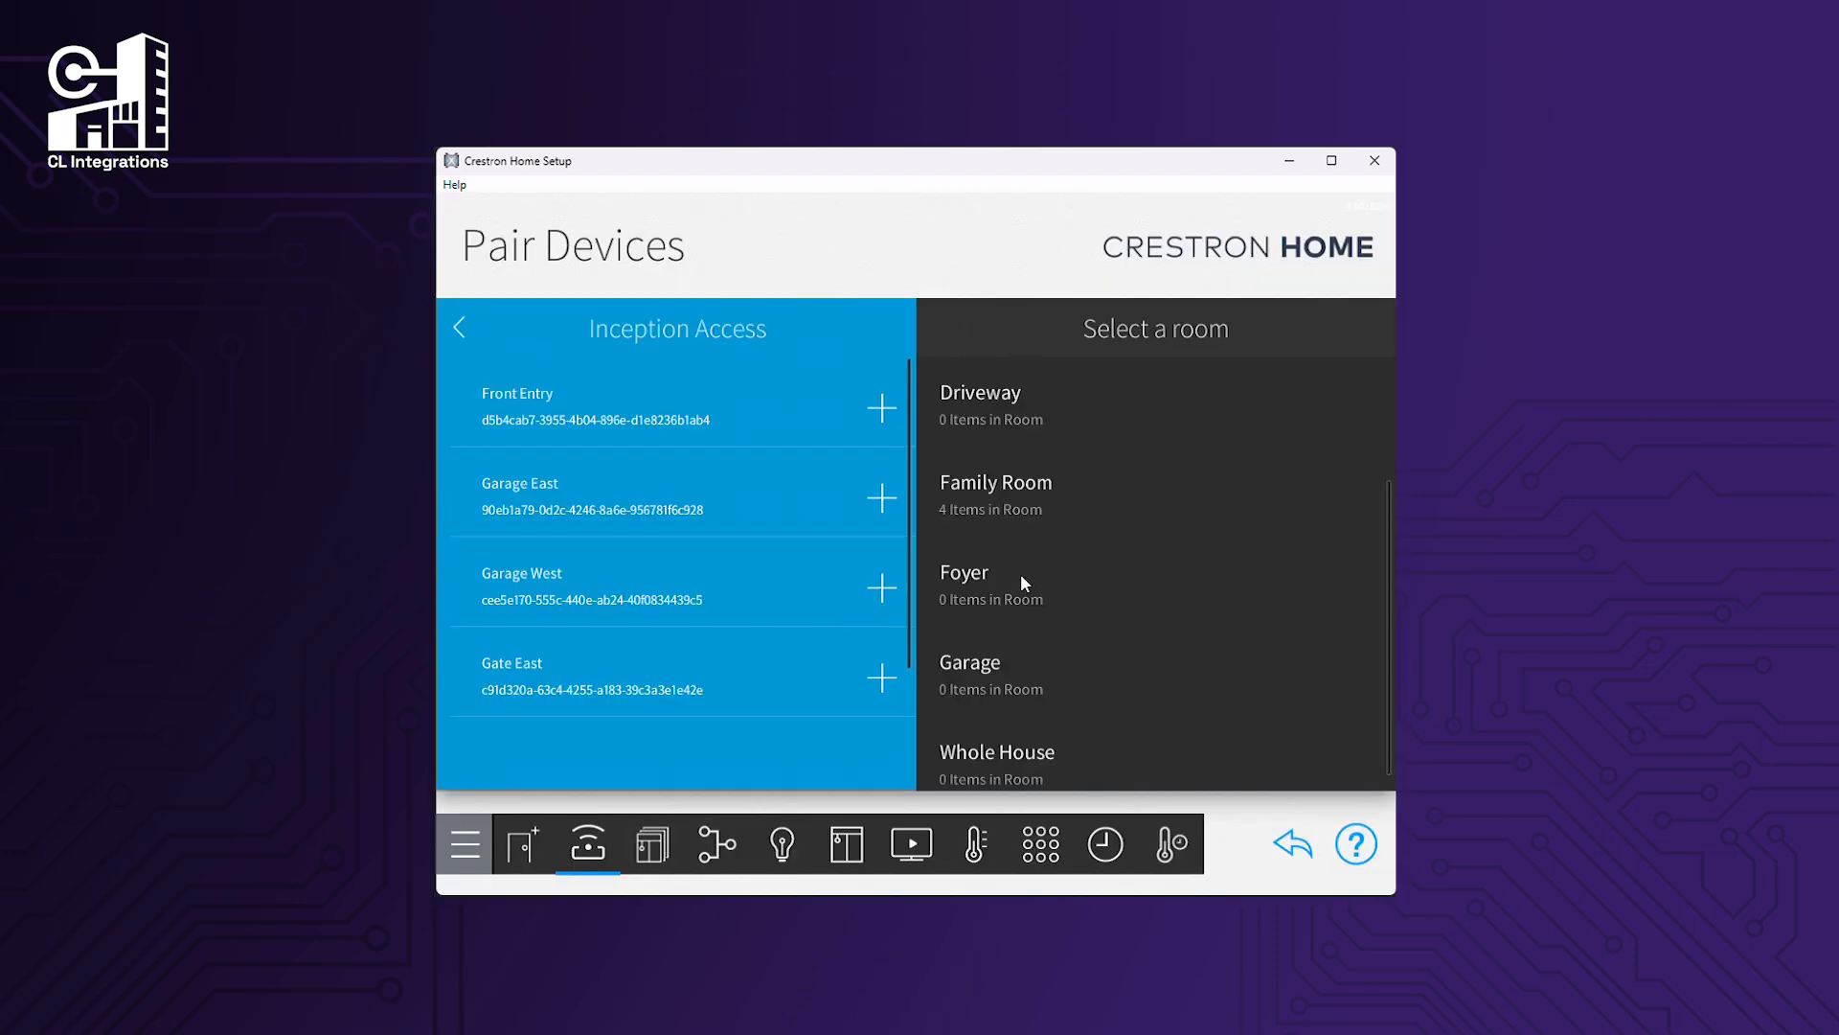
left_click(1020, 573)
left_click(879, 410)
left_click(893, 616)
Pair Garage East and Garage West into the Garage.
left_click(943, 331)
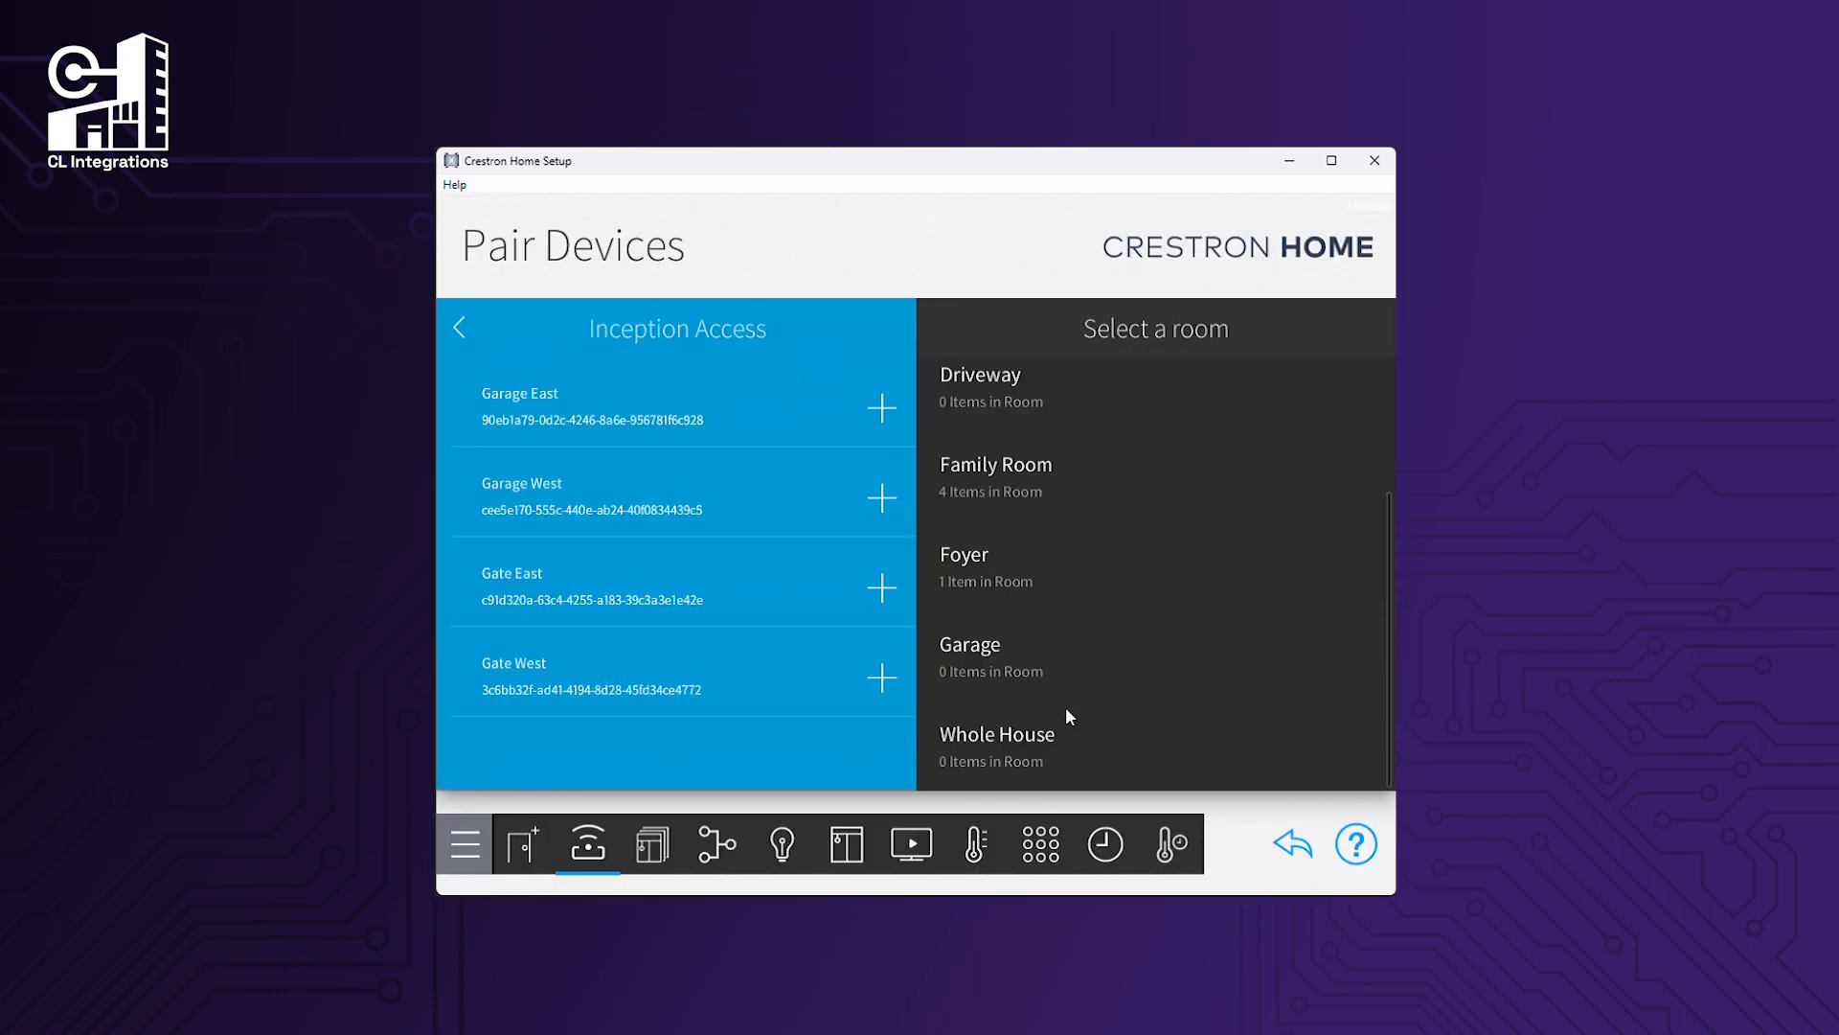
left_click(1054, 645)
left_click(881, 410)
left_click(873, 599)
left_click(881, 408)
left_click(851, 609)
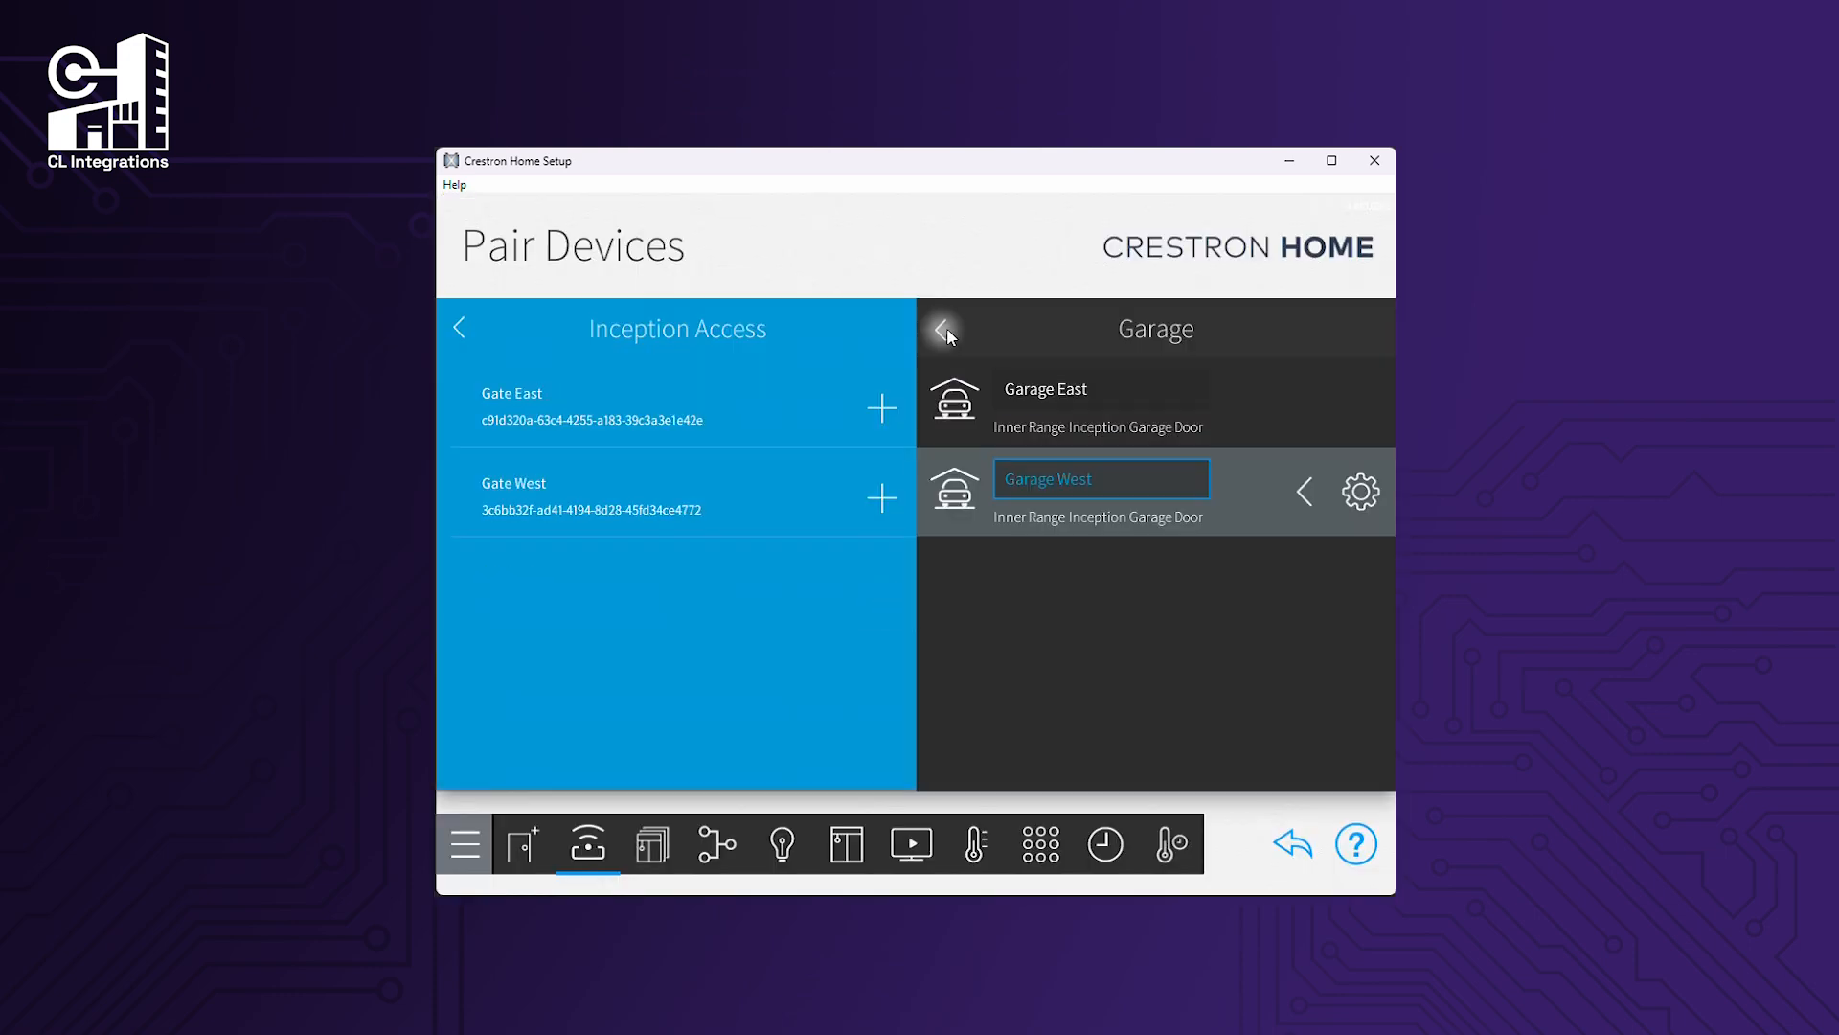
Pair Gate East and Gate West into the Driveway.
left_click(946, 328)
scroll(1027, 698, "up", 1)
scroll(1038, 663, "up", 1)
left_click(995, 551)
left_click(882, 408)
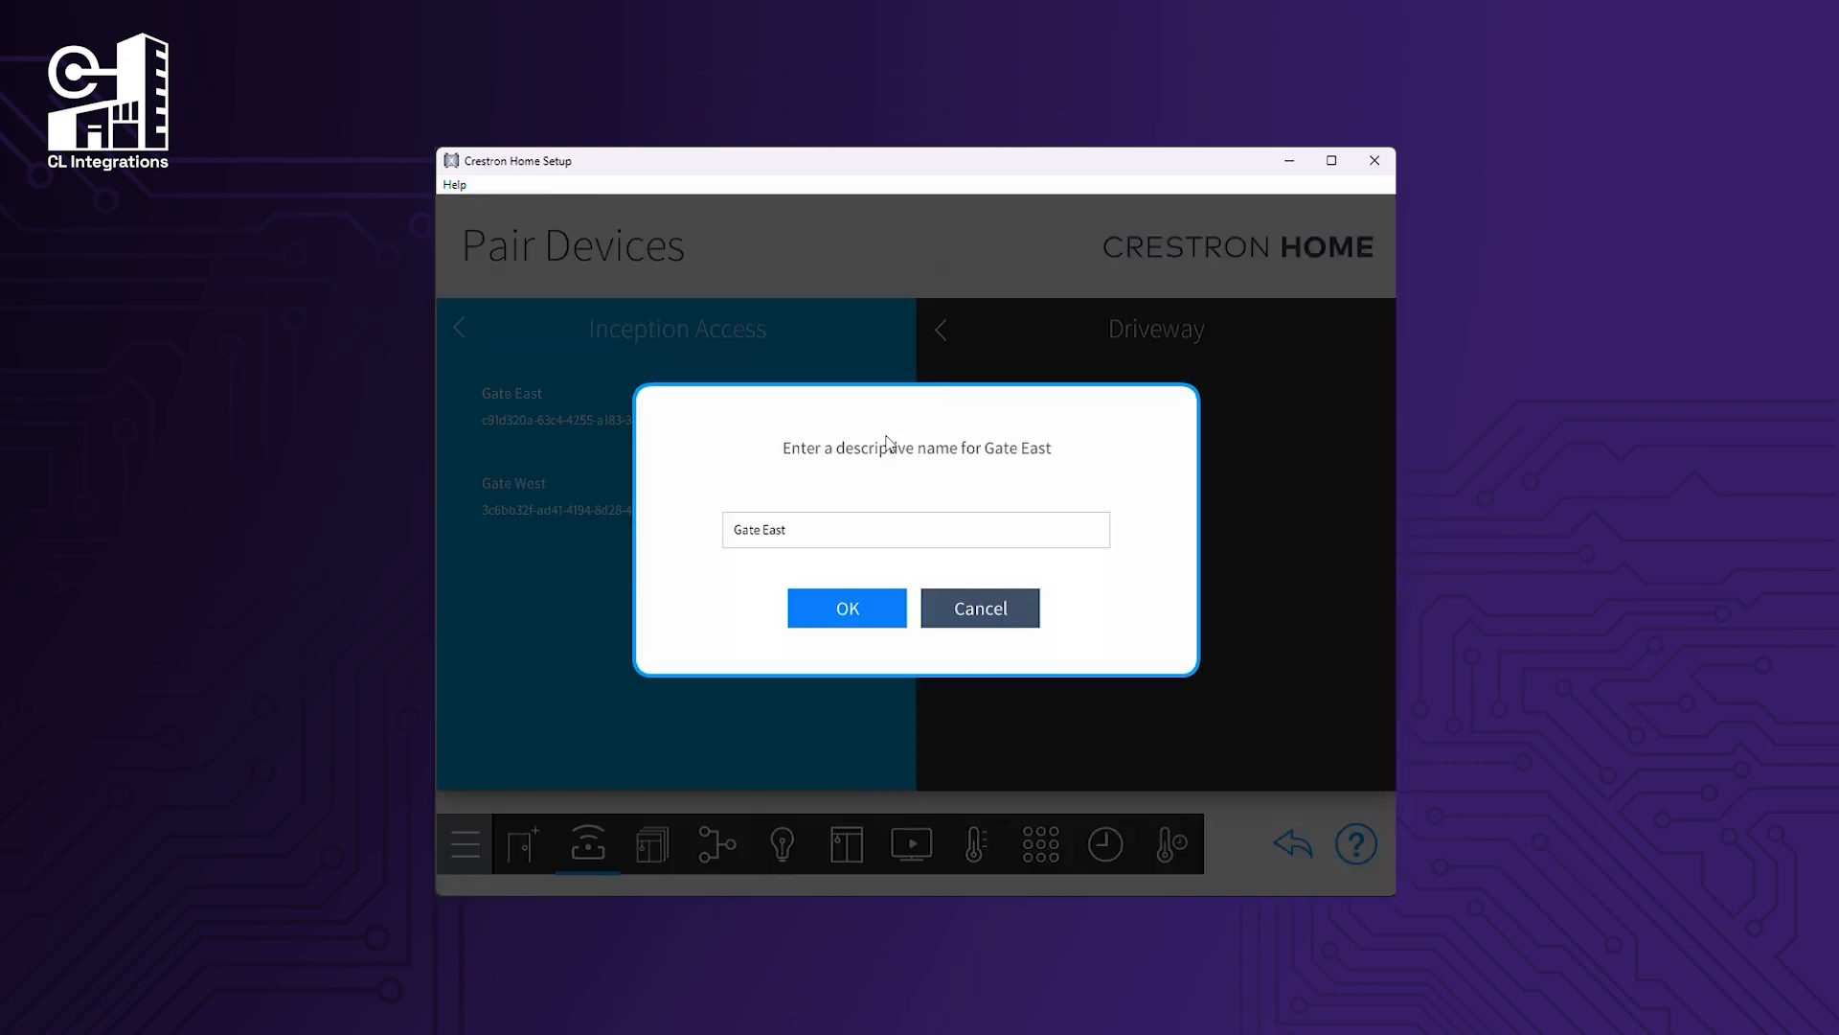
left_click(847, 609)
left_click(882, 410)
left_click(846, 611)
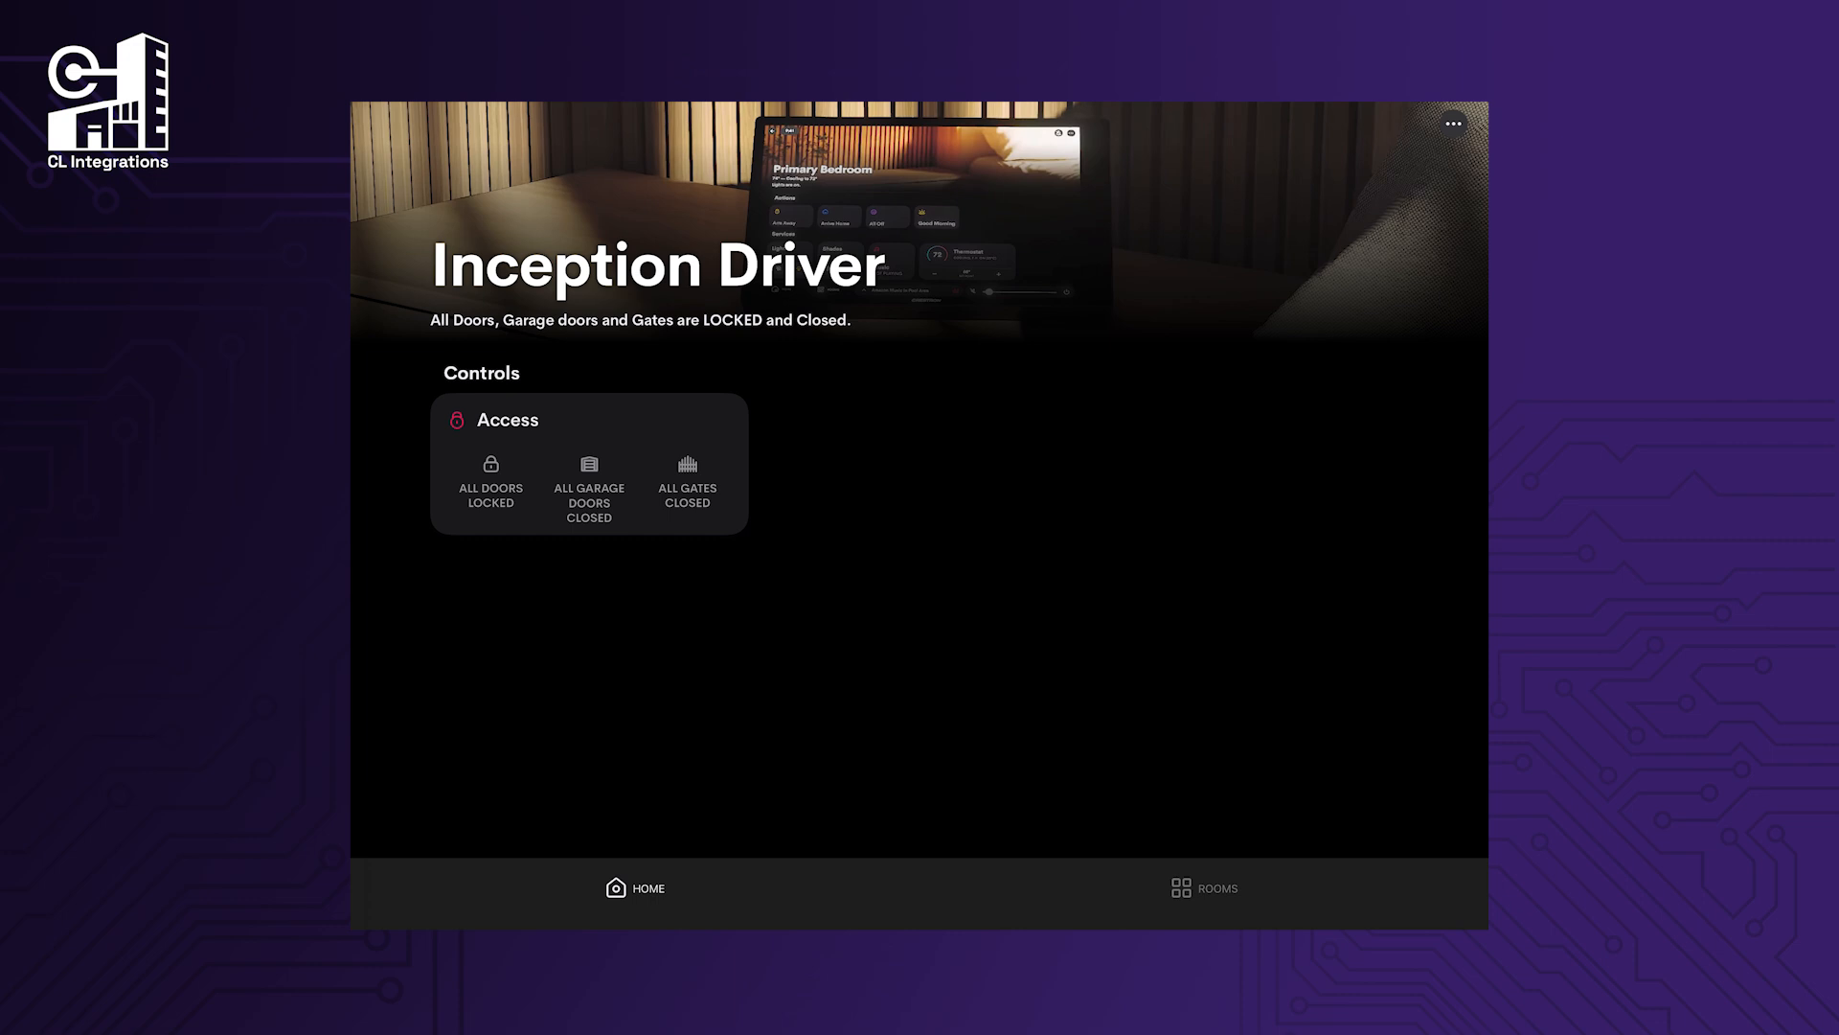
Open the Access controls and look through the Garage Doors, Gates and Locks views.
left_click(508, 420)
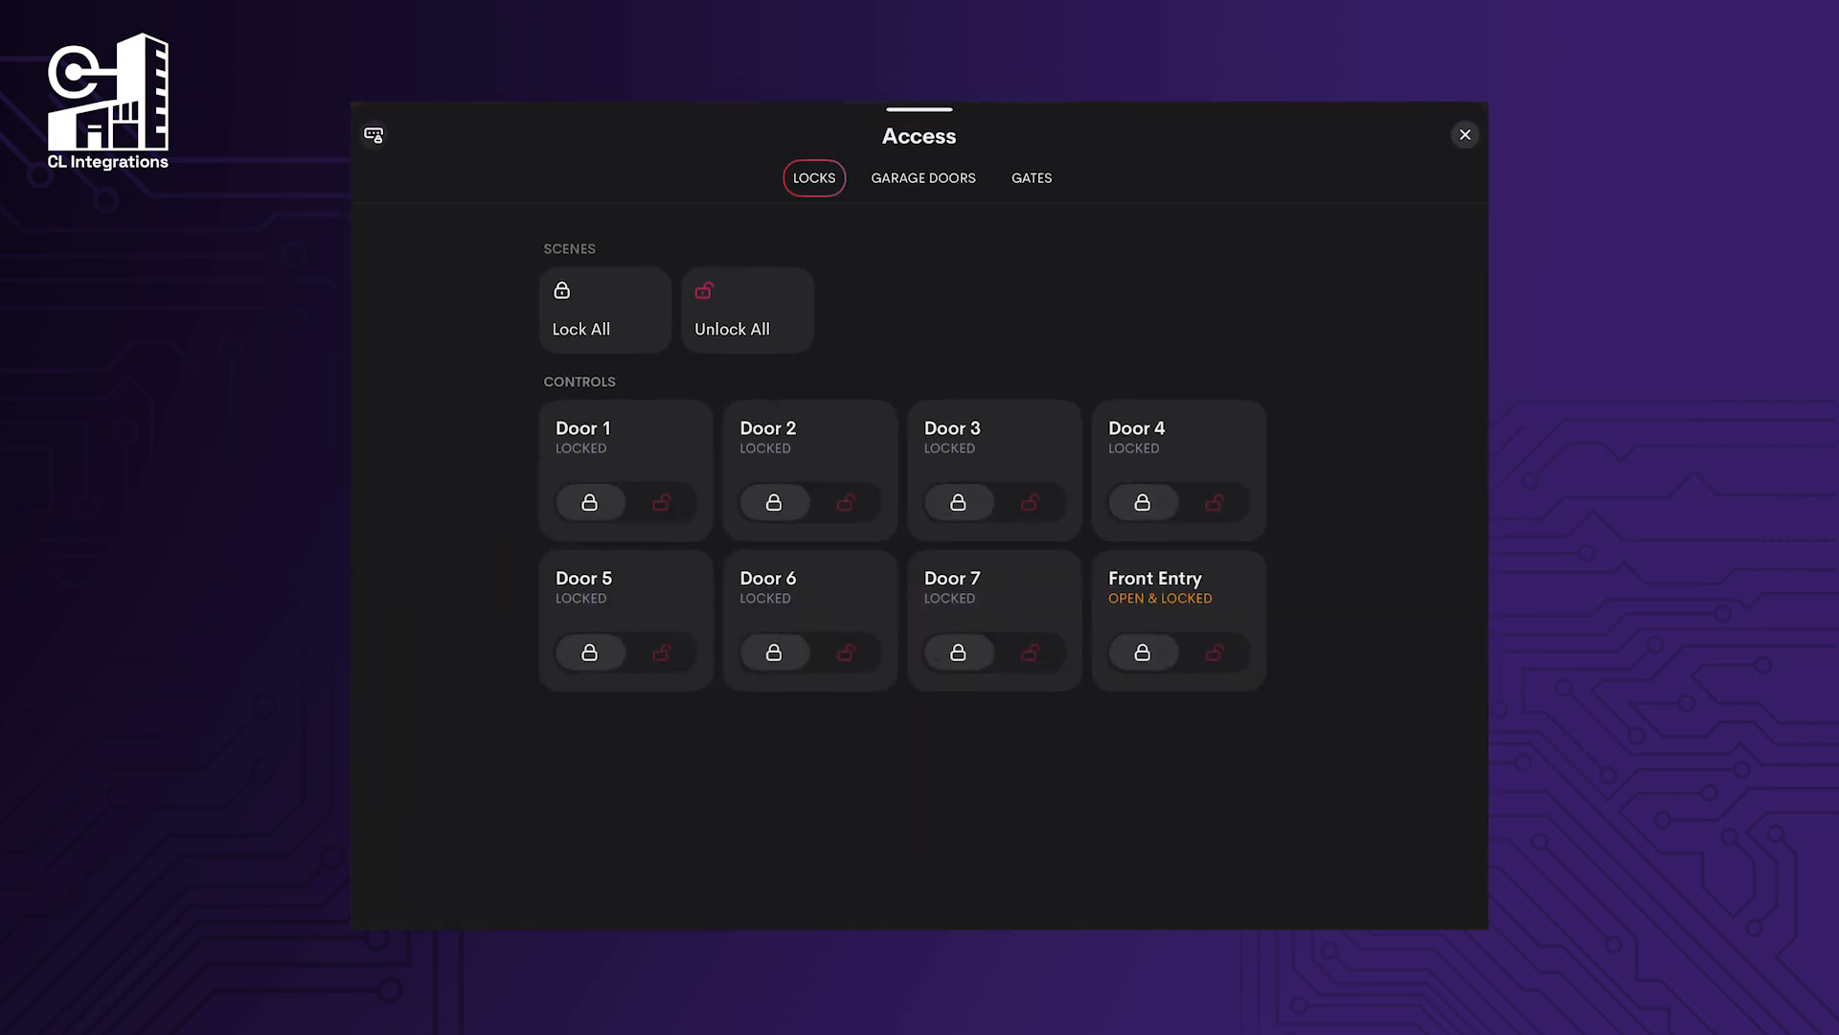
left_click(924, 178)
left_click(1032, 178)
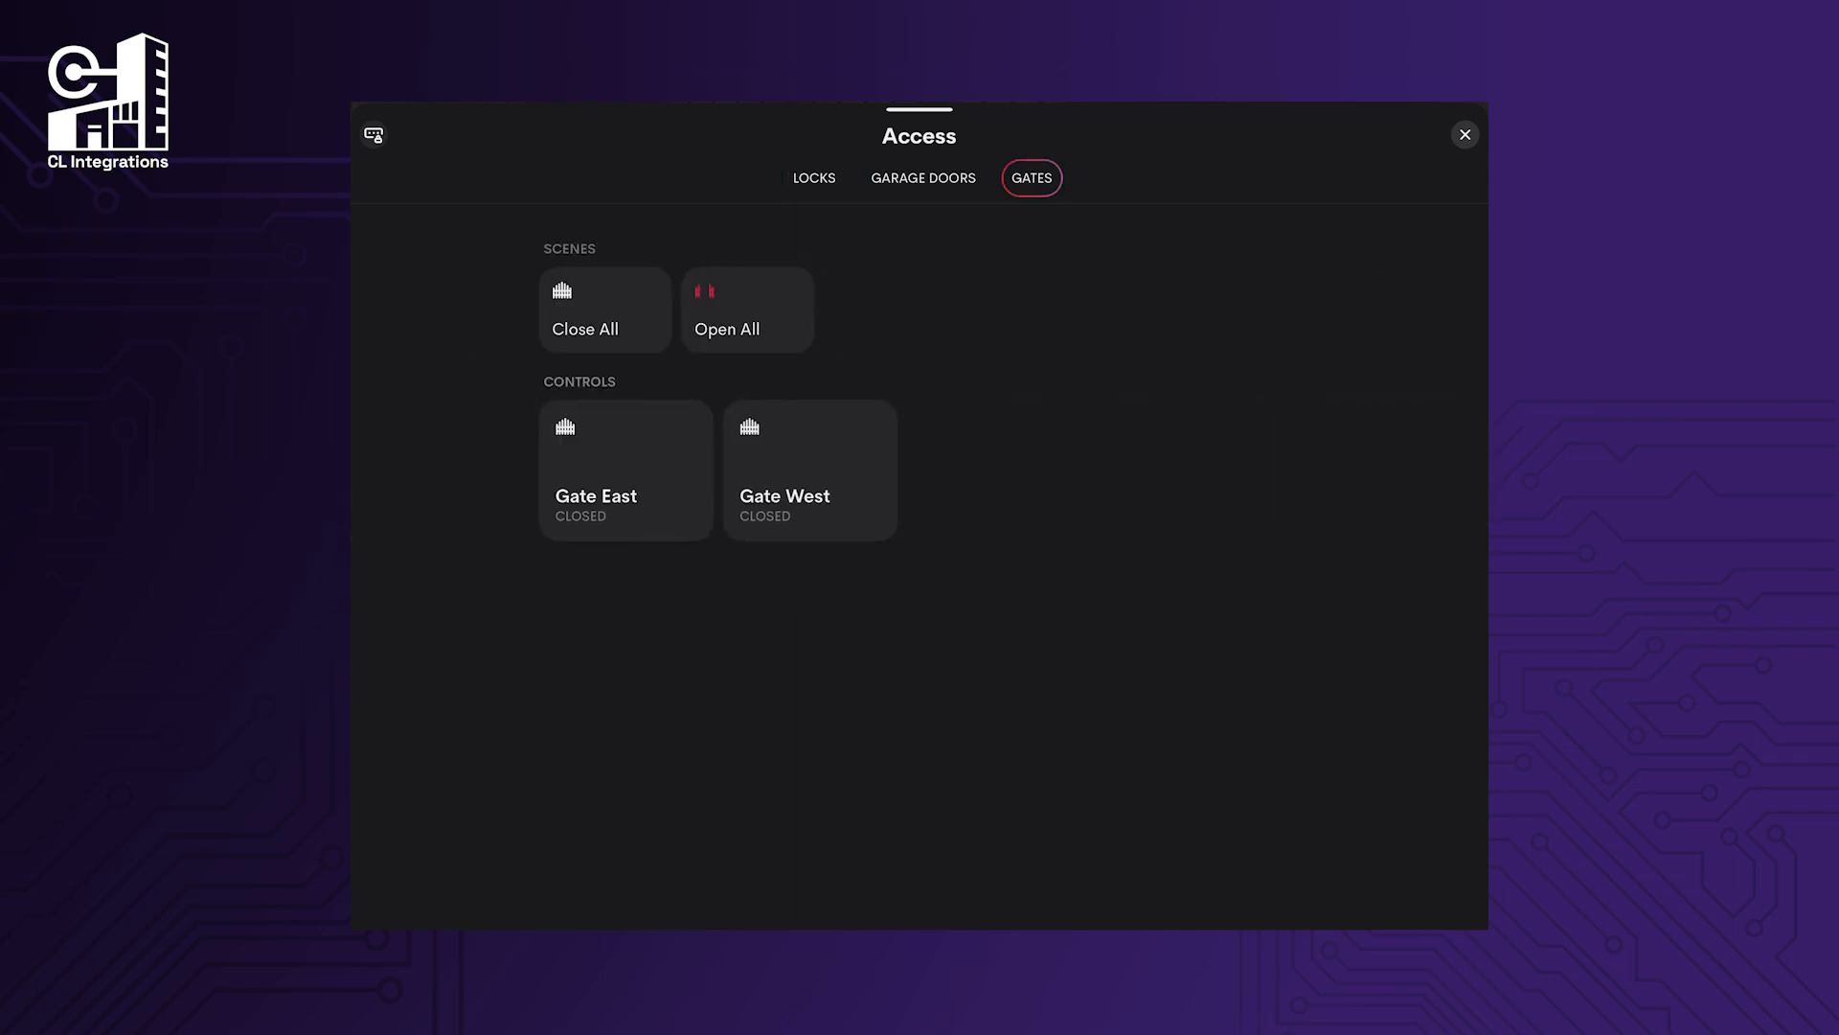
left_click(815, 178)
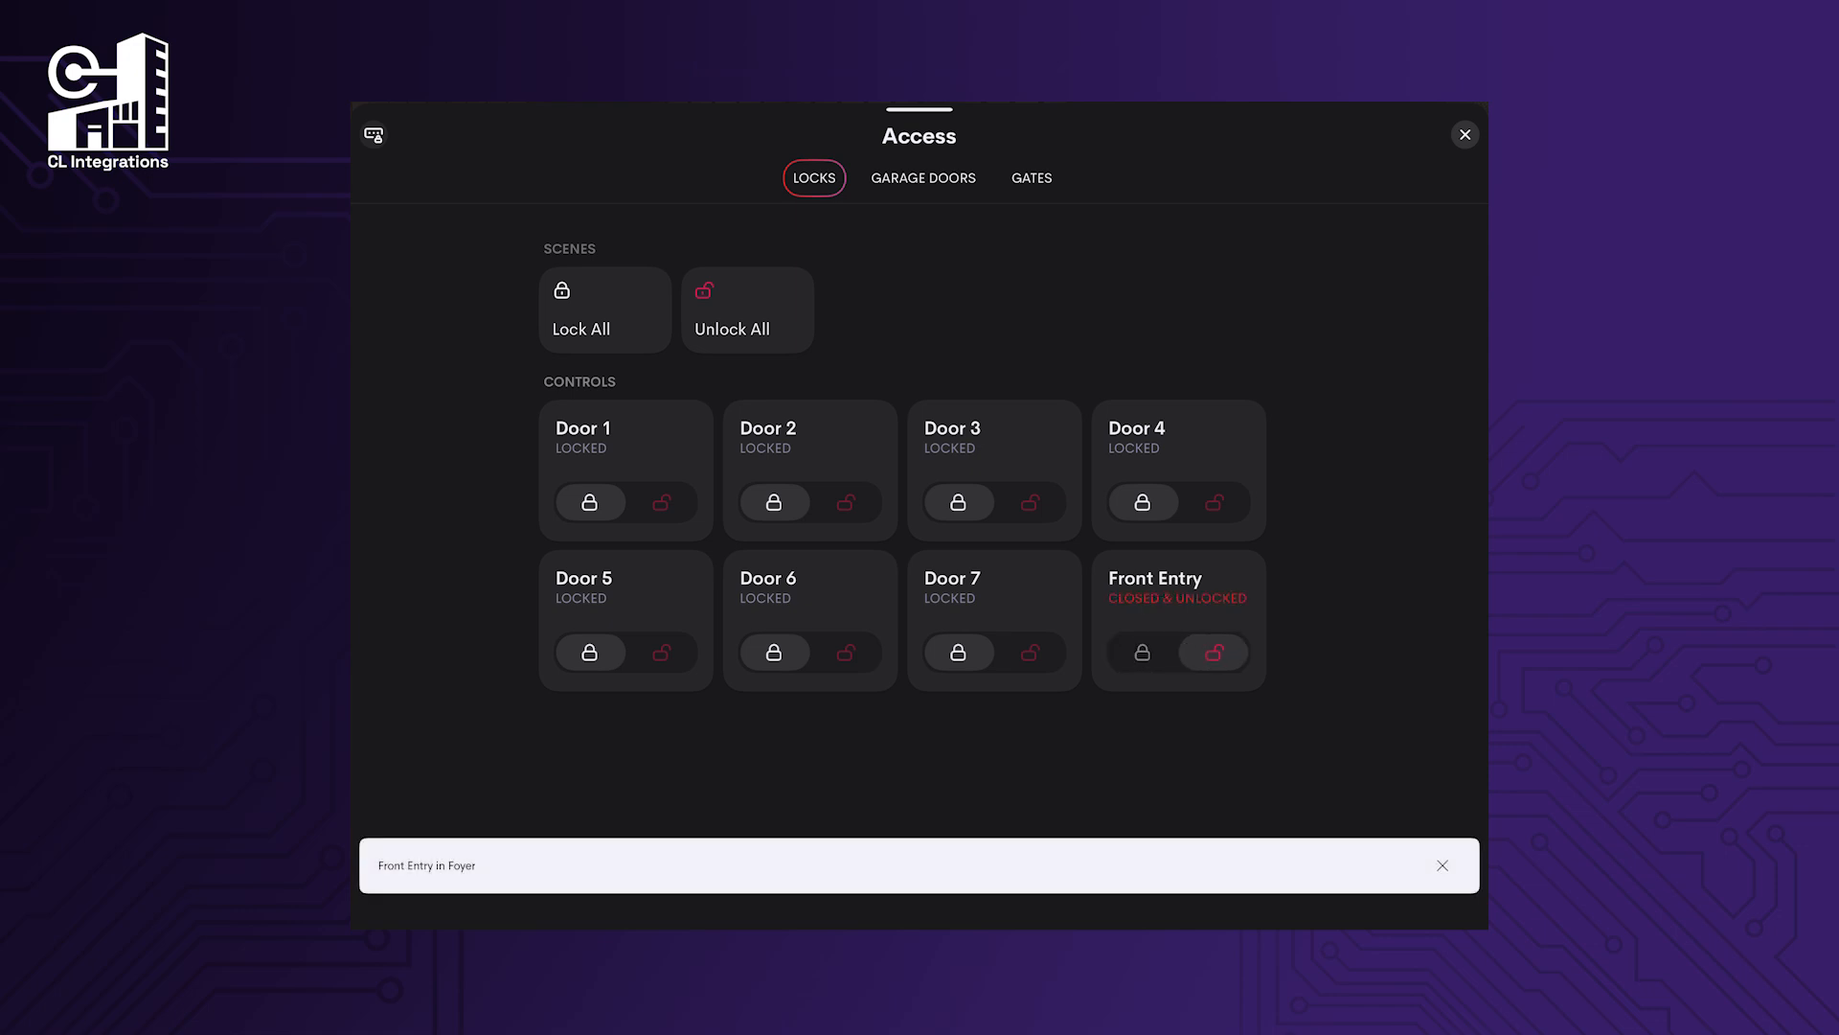
Dismiss the Front Entry notifications and swipe over to the garage door controls.
left_click(1443, 866)
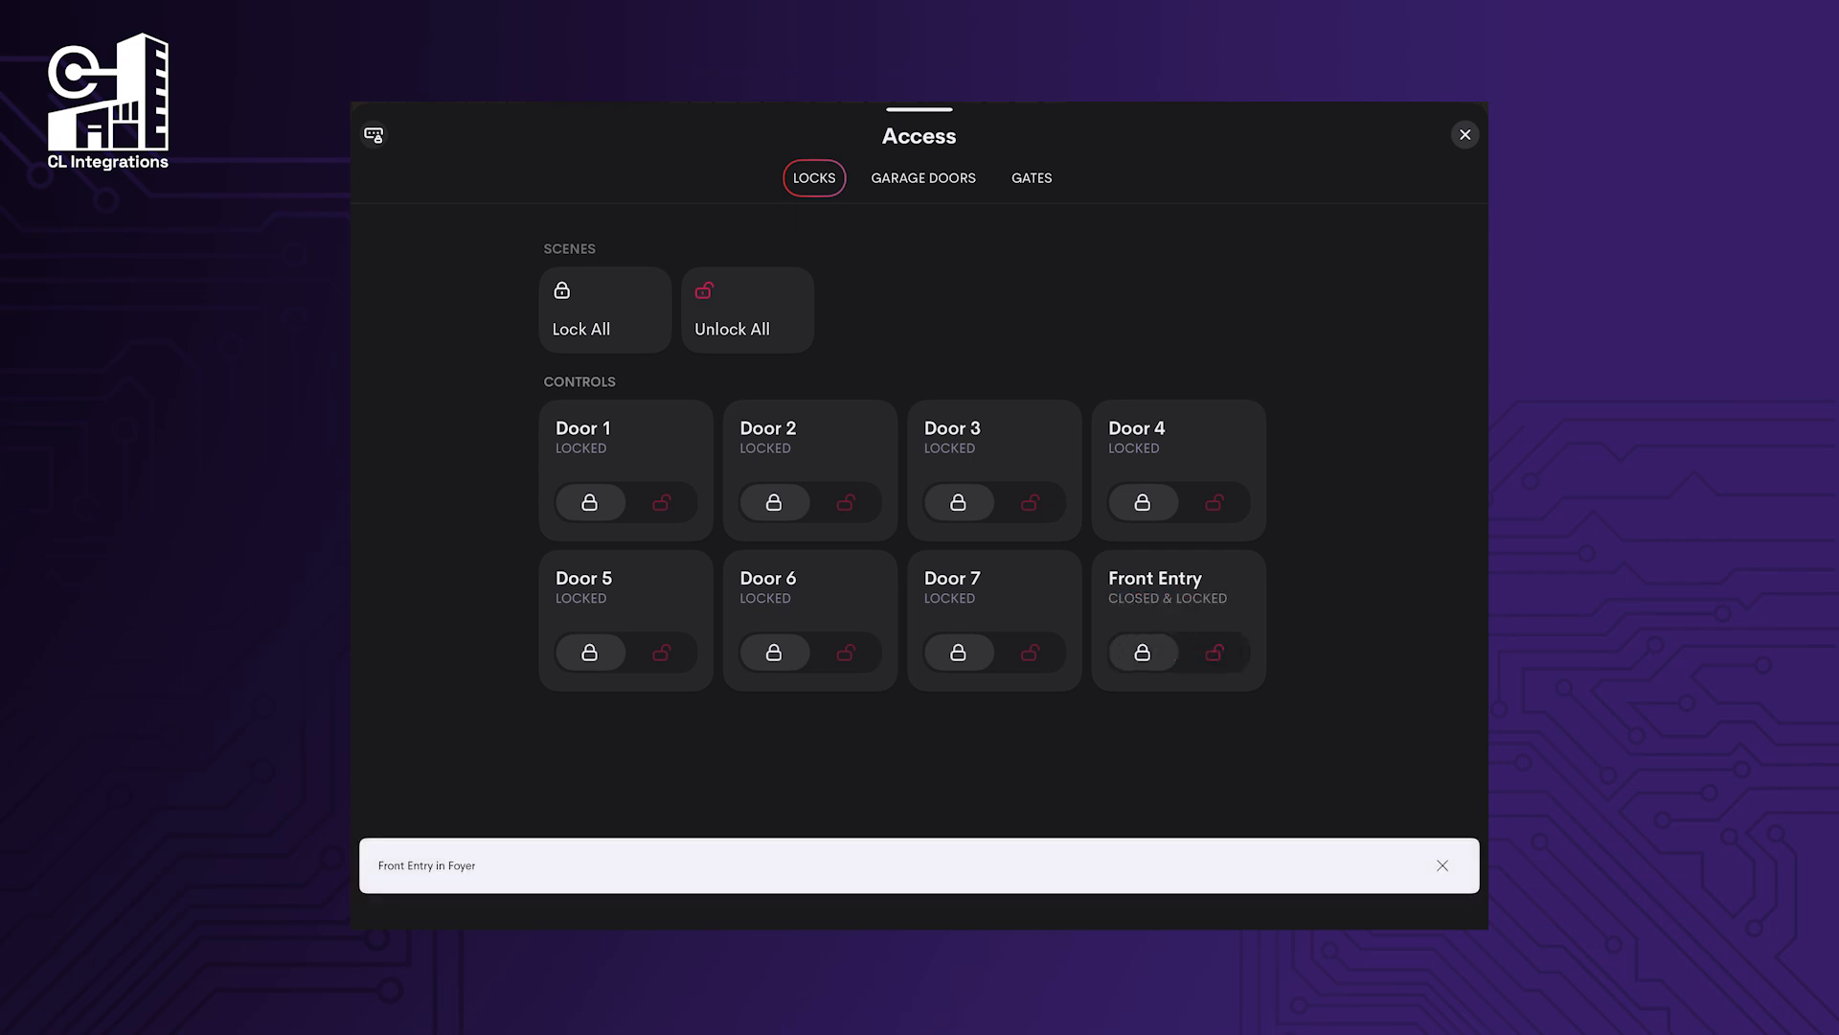
left_click(1443, 866)
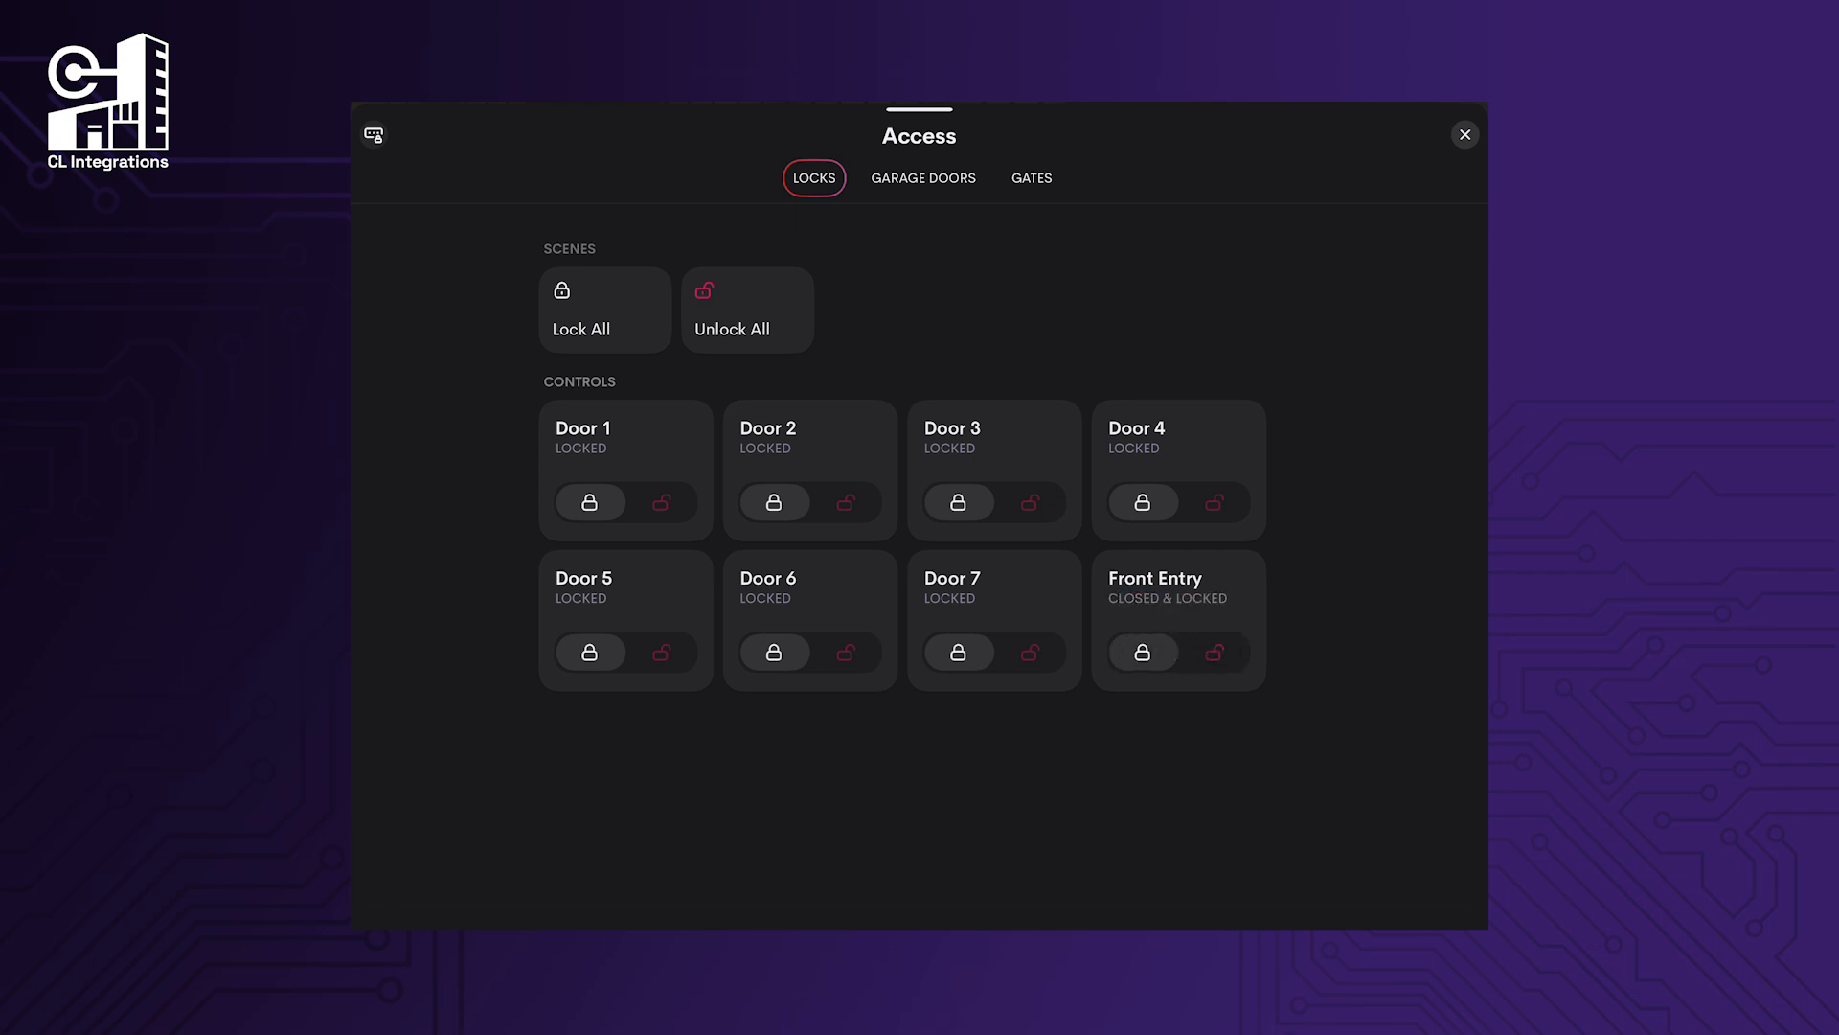
left_click_drag(1150, 613, 690, 613)
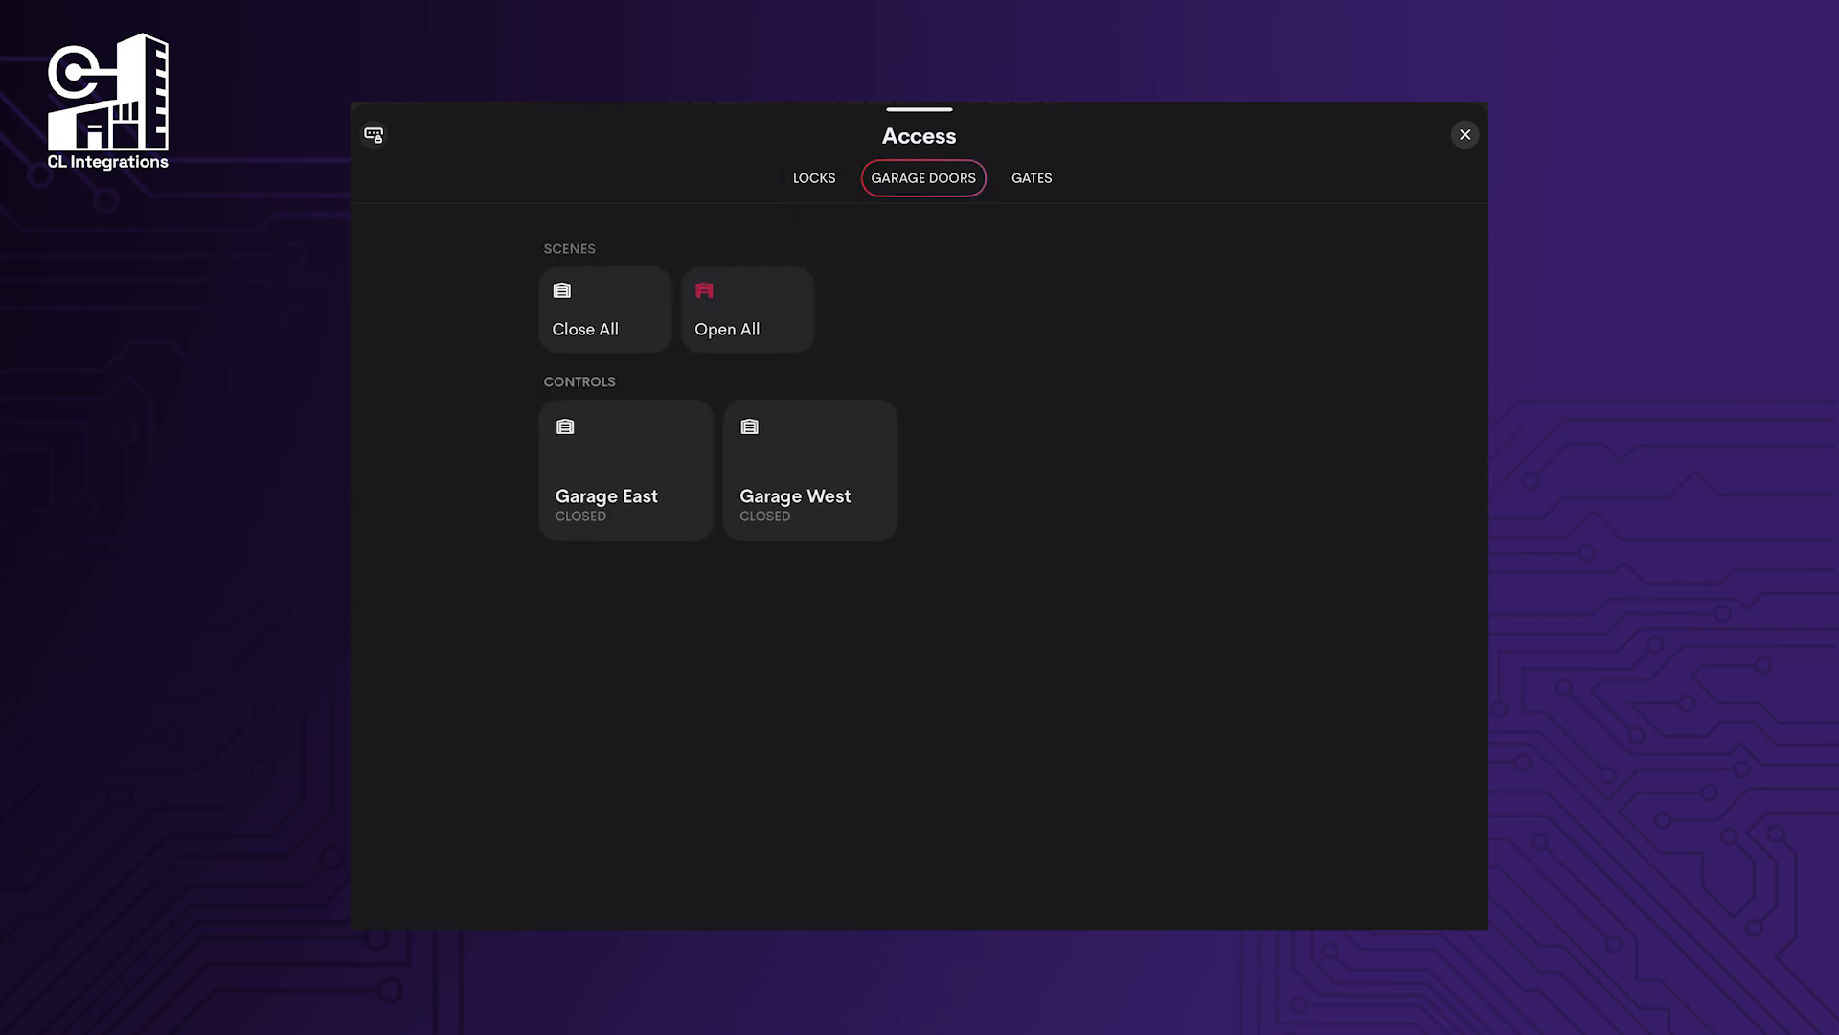
left_click_drag(1150, 613, 690, 613)
left_click(814, 178)
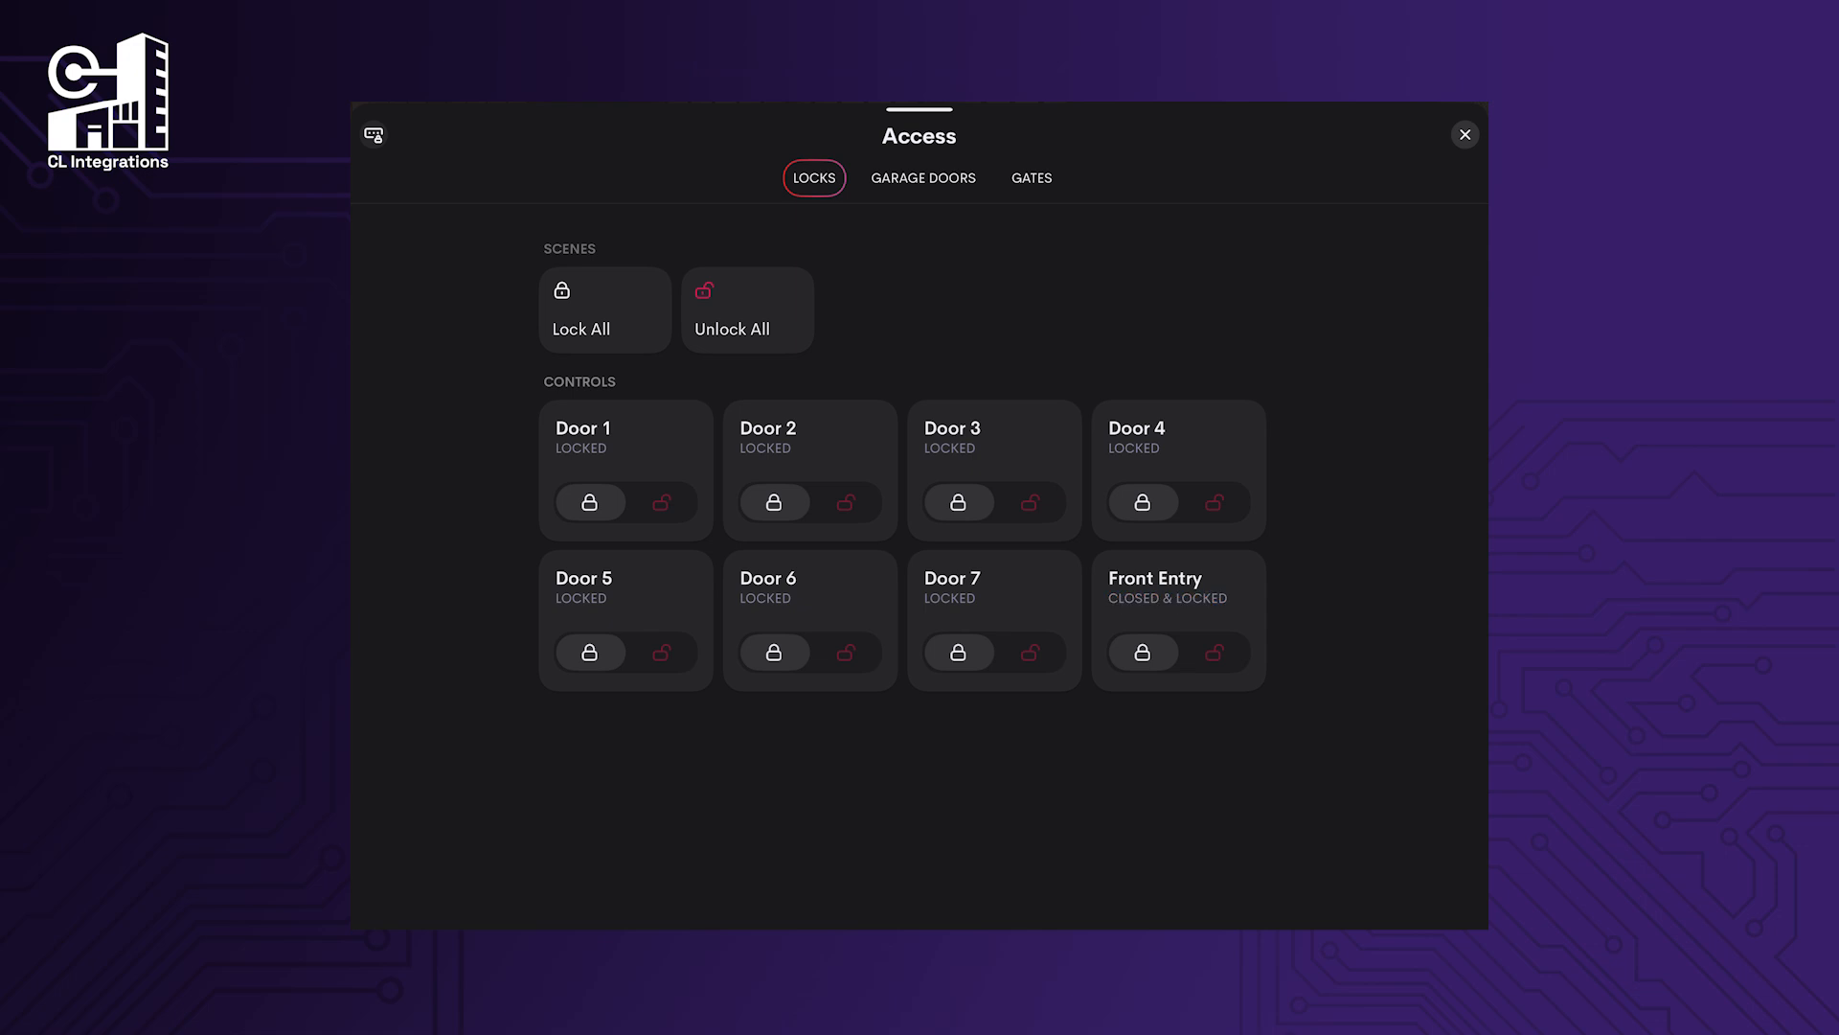
left_click(923, 179)
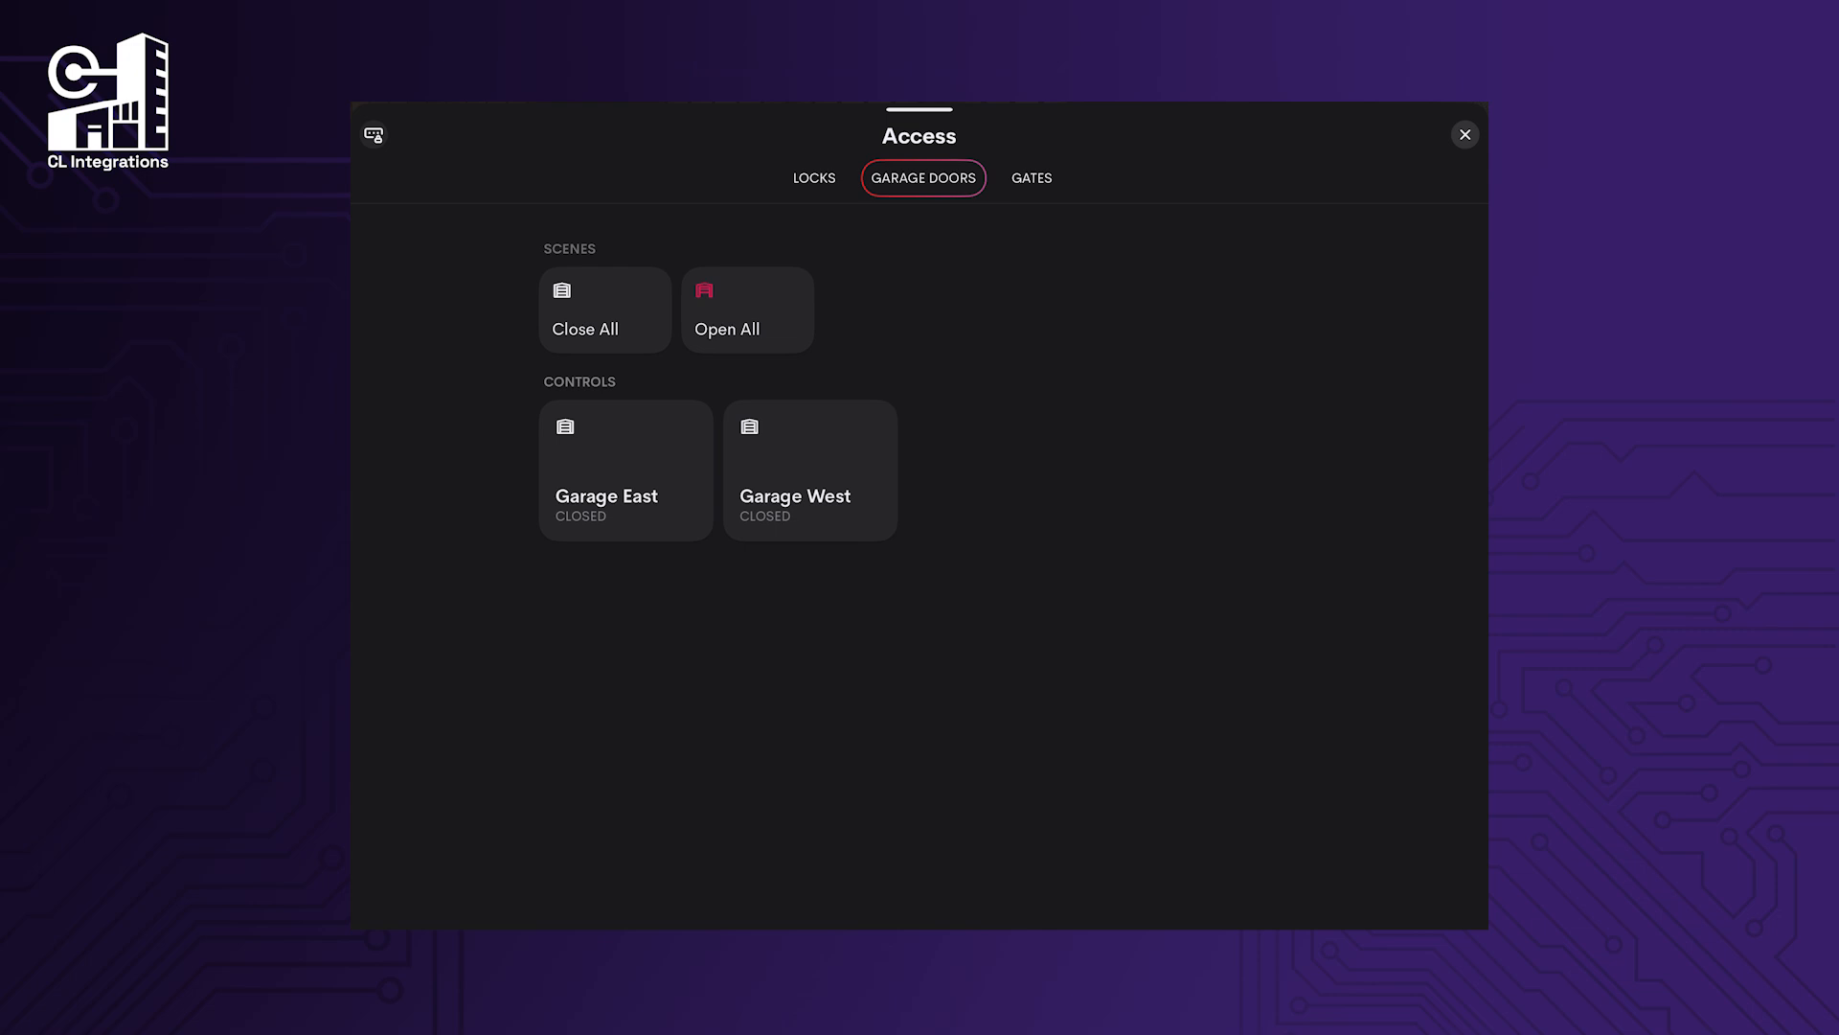
left_click(1032, 179)
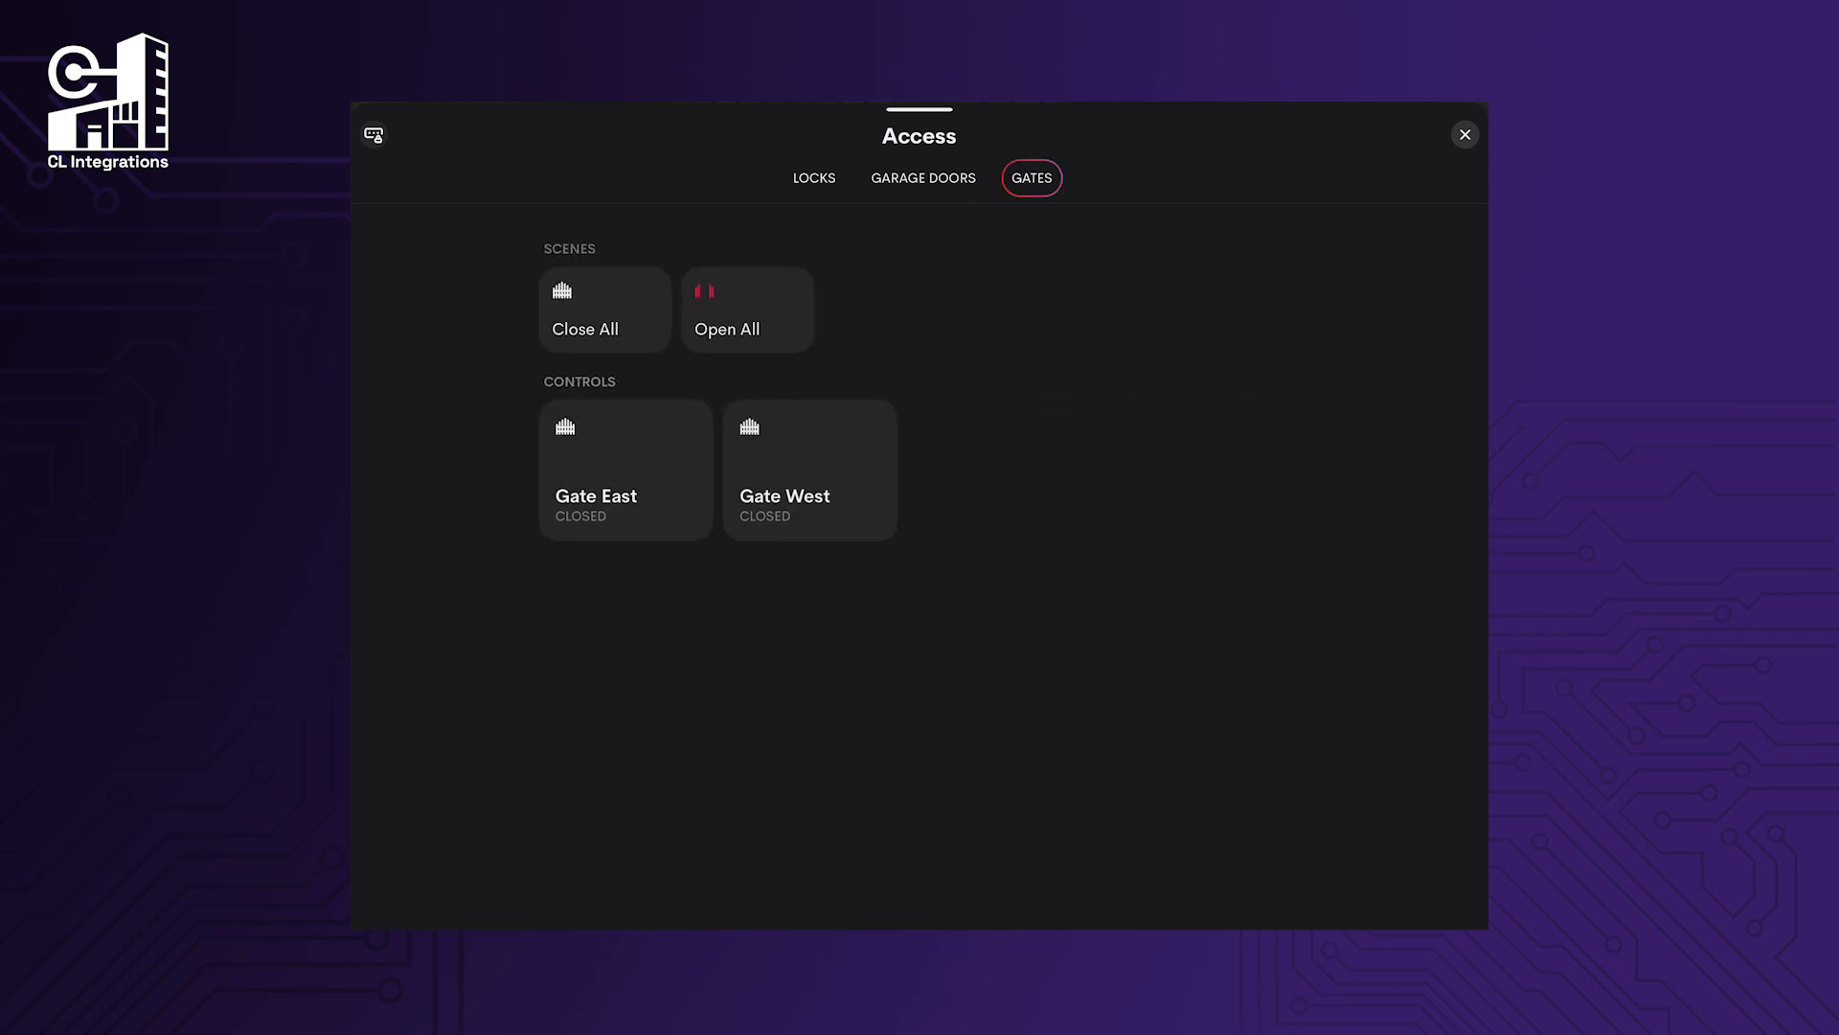
left_click(924, 178)
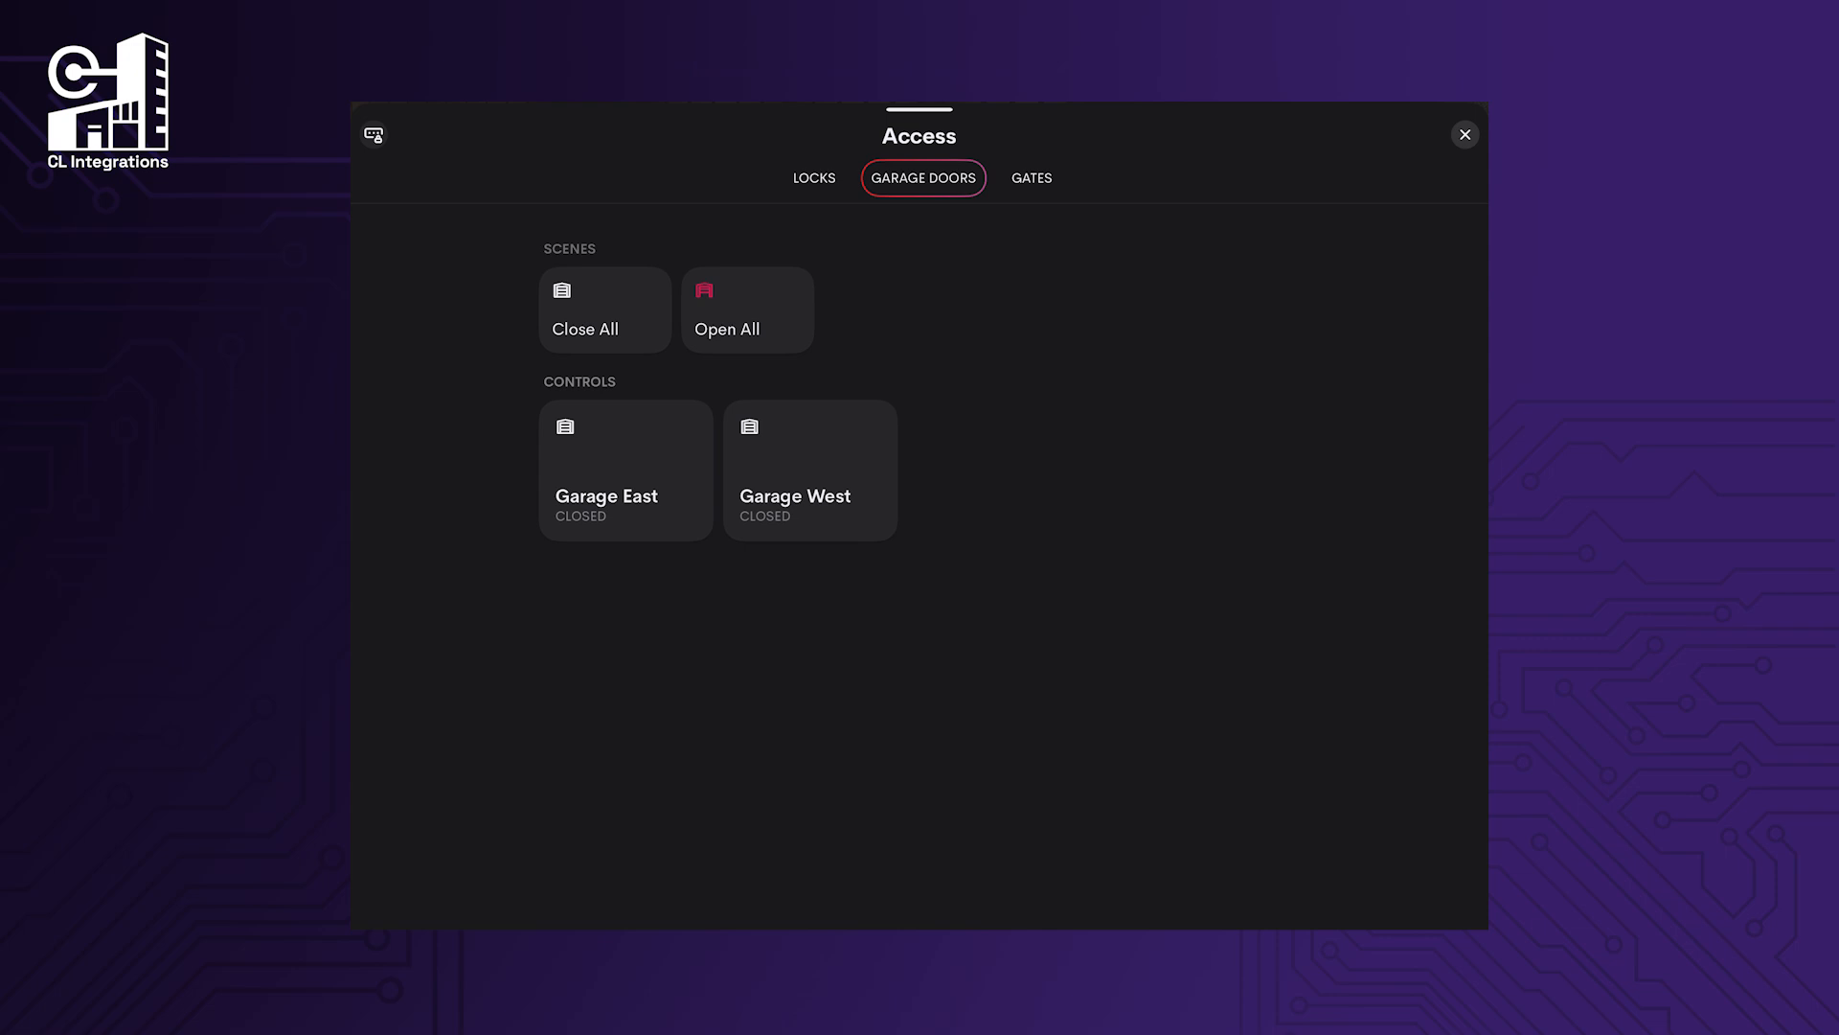
Open all garage doors and all gates, then return to the Garage Doors view.
left_click(747, 311)
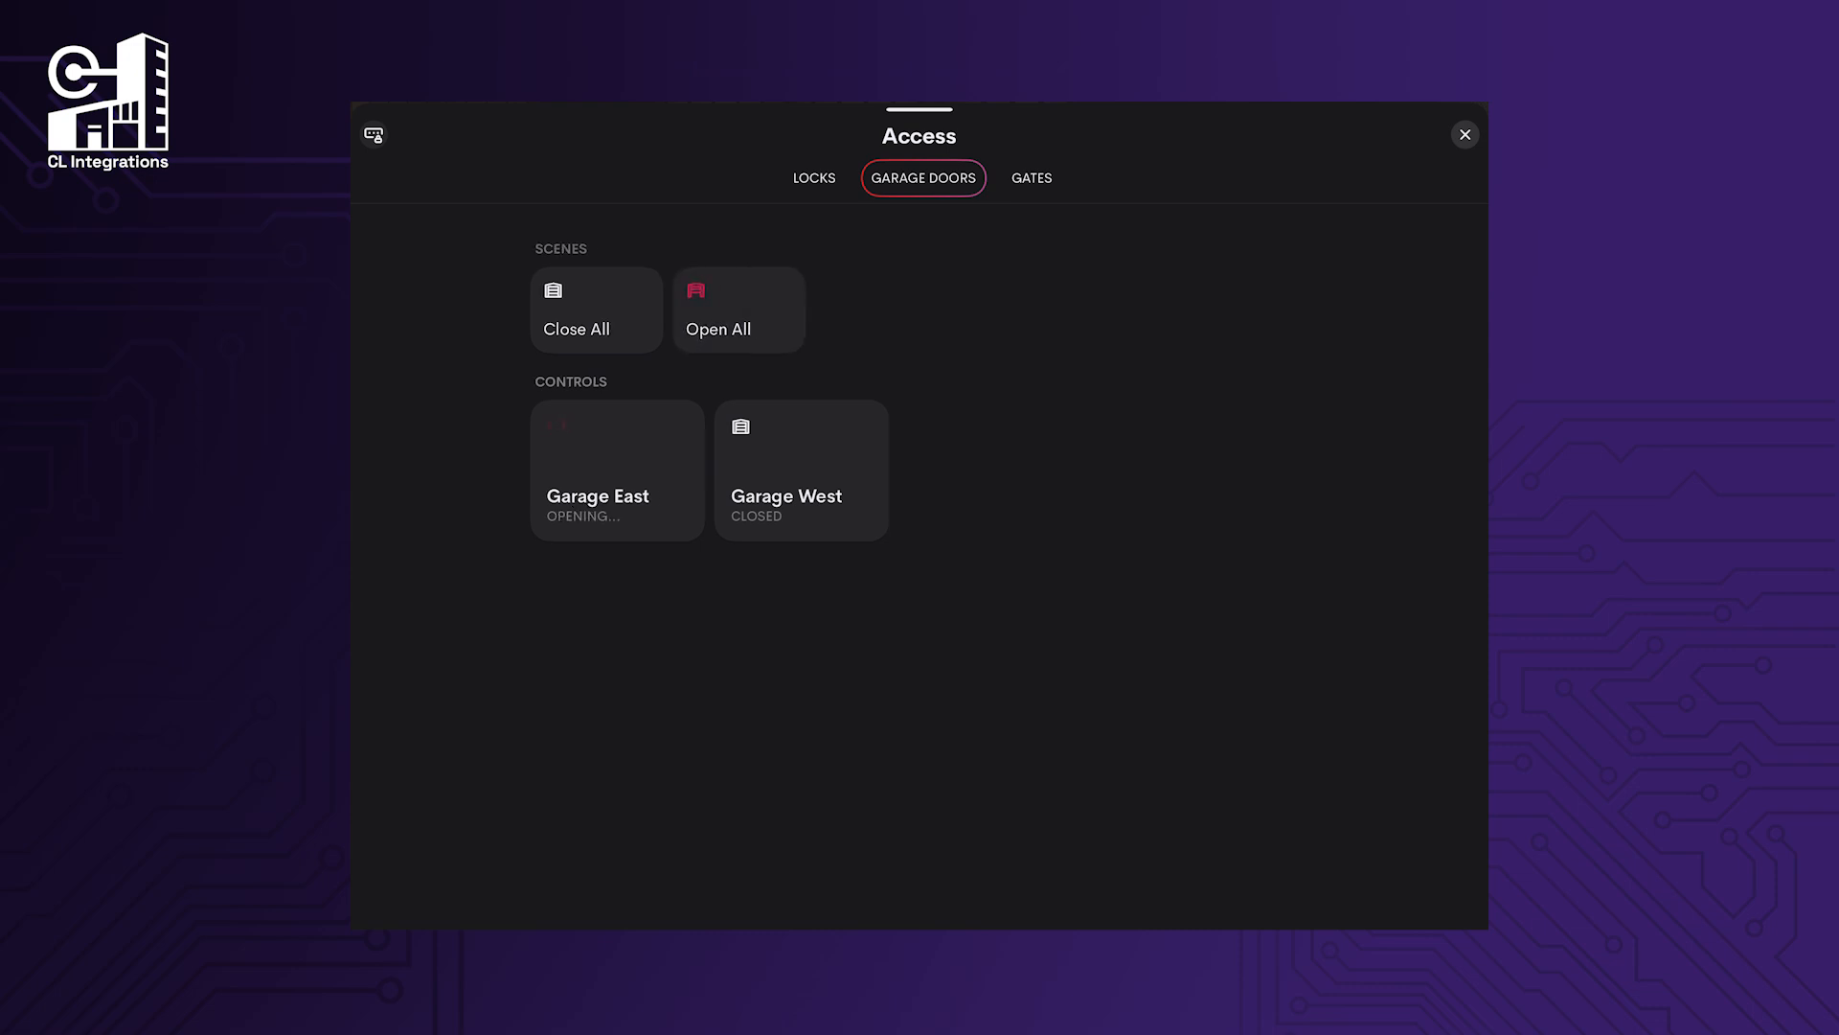
left_click(1032, 179)
left_click(747, 311)
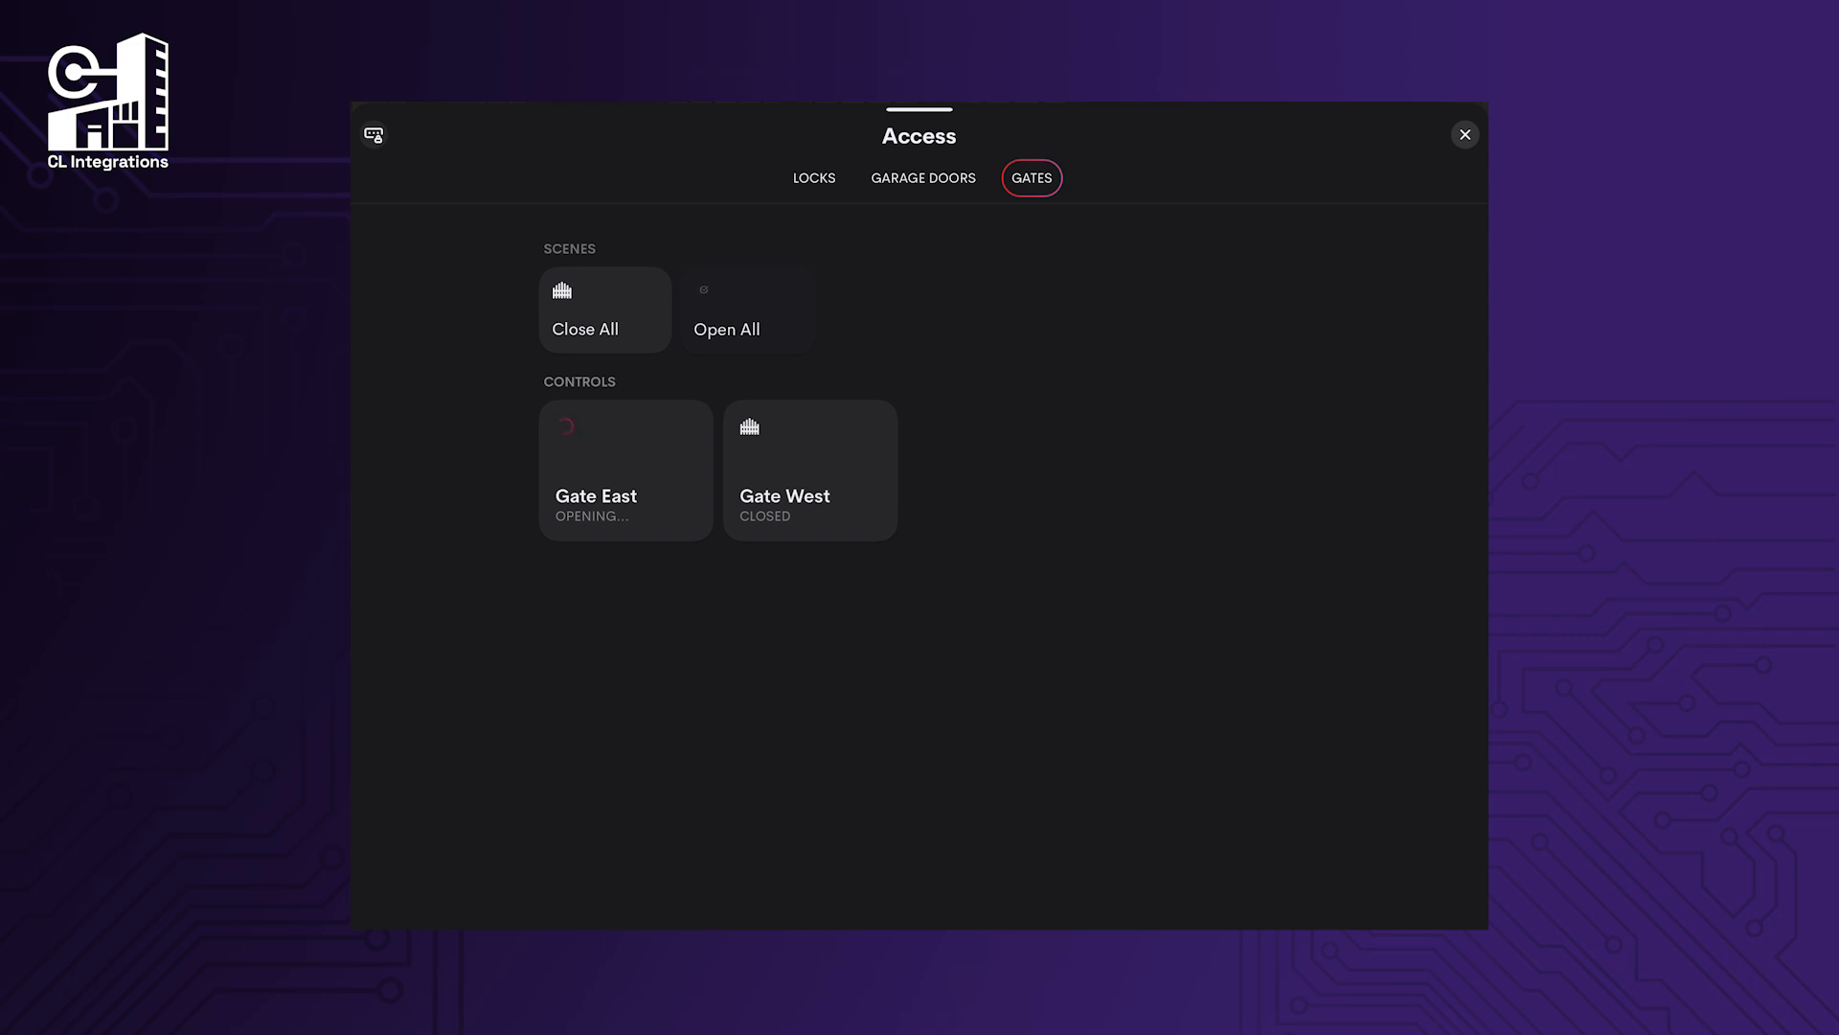
left_click(923, 178)
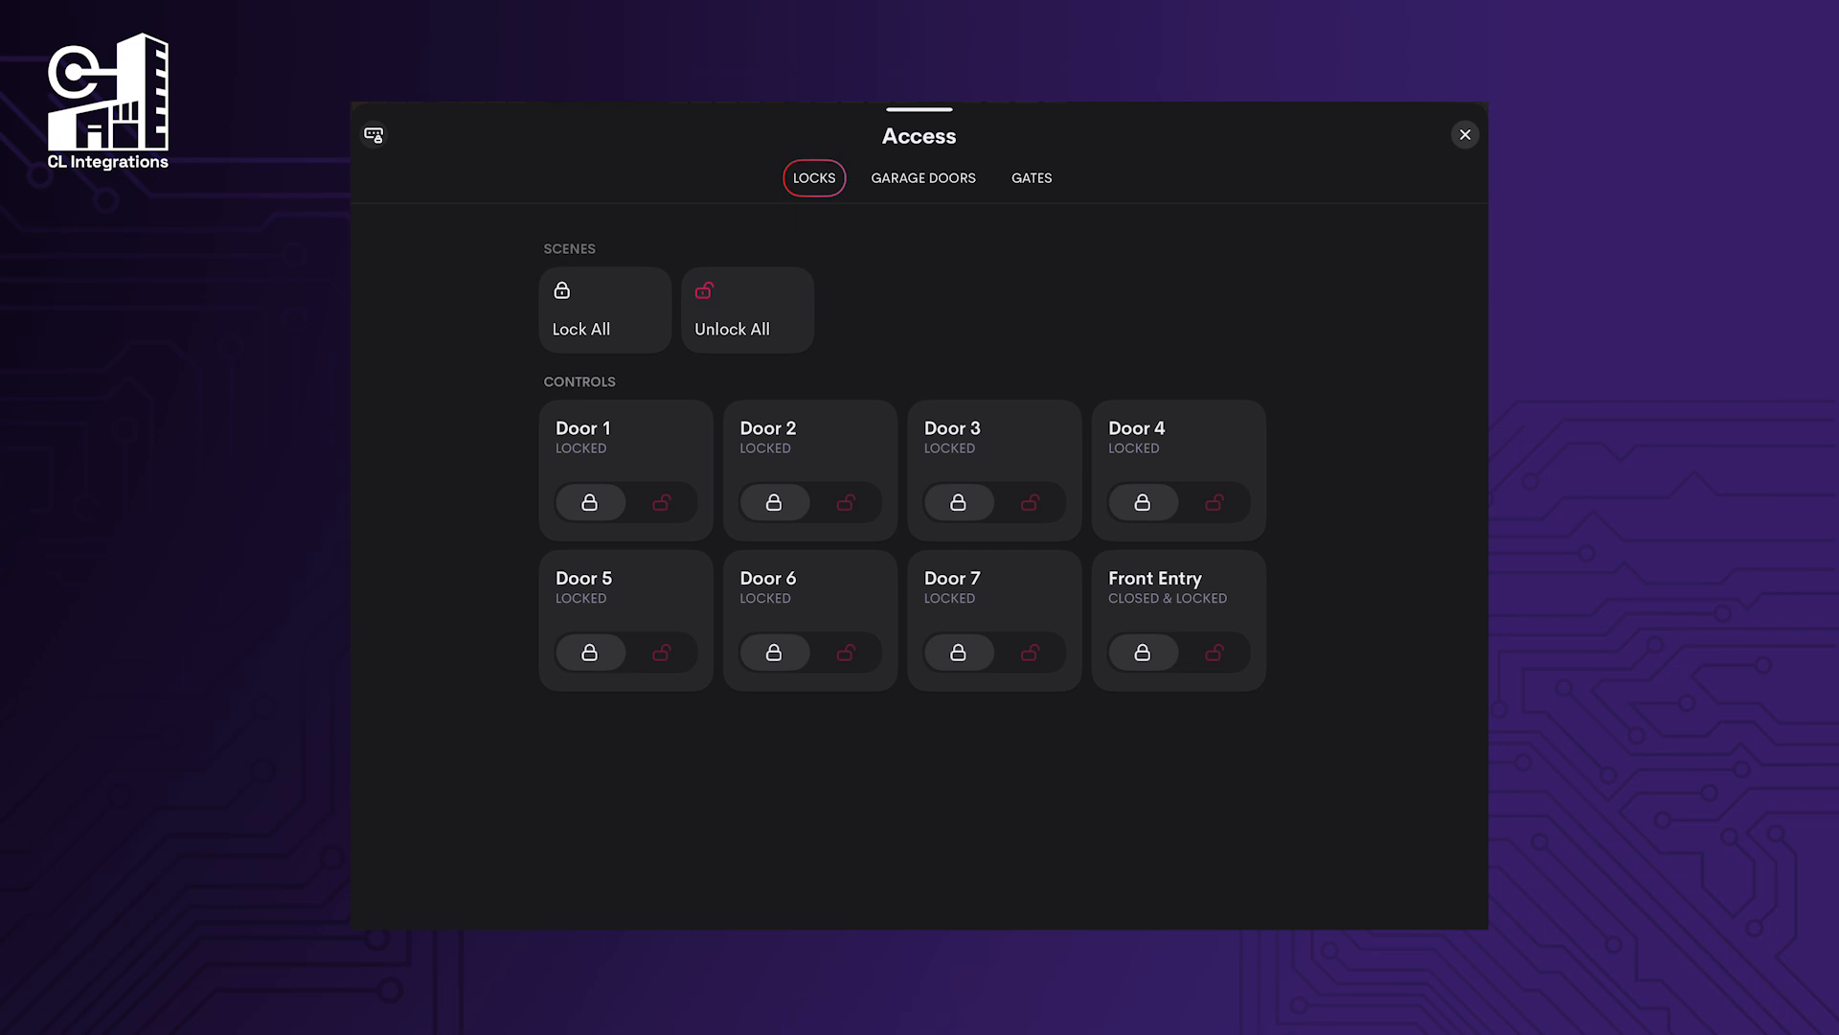
In Smart Access, open the Front Entry lock's access page and its settings.
left_click(374, 135)
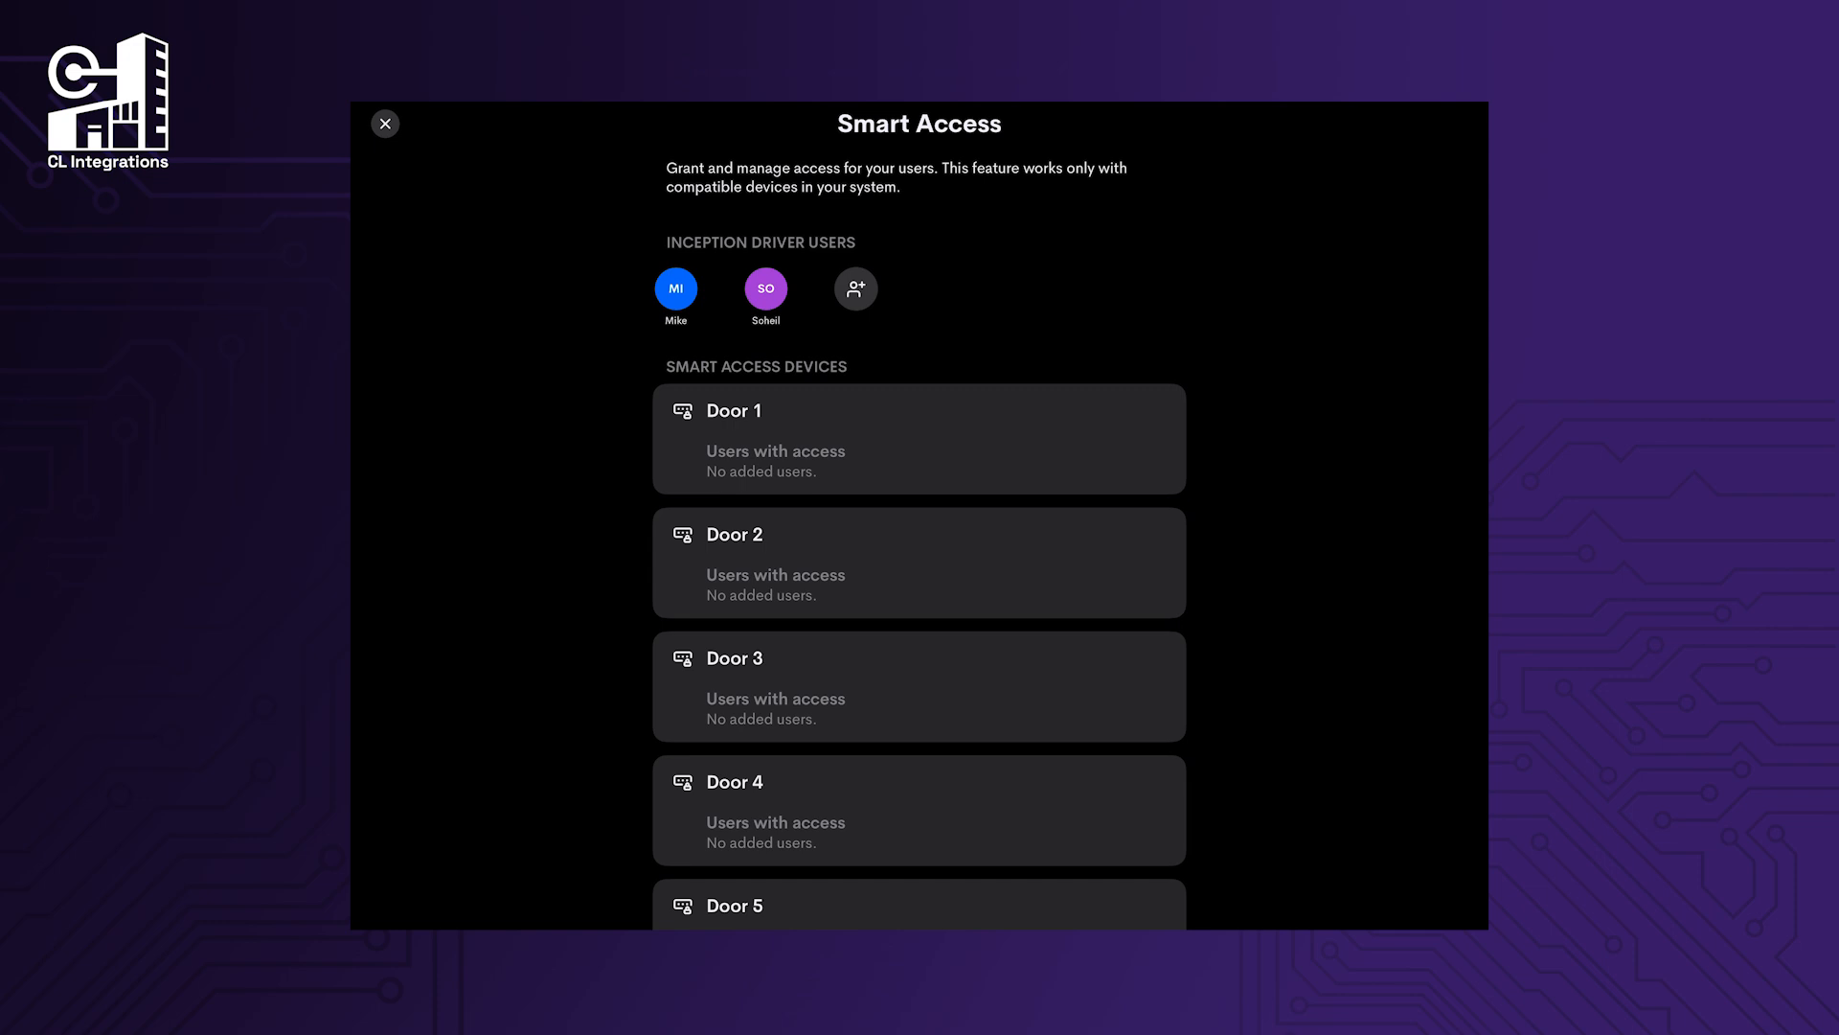
scroll(920, 517, "down", 5)
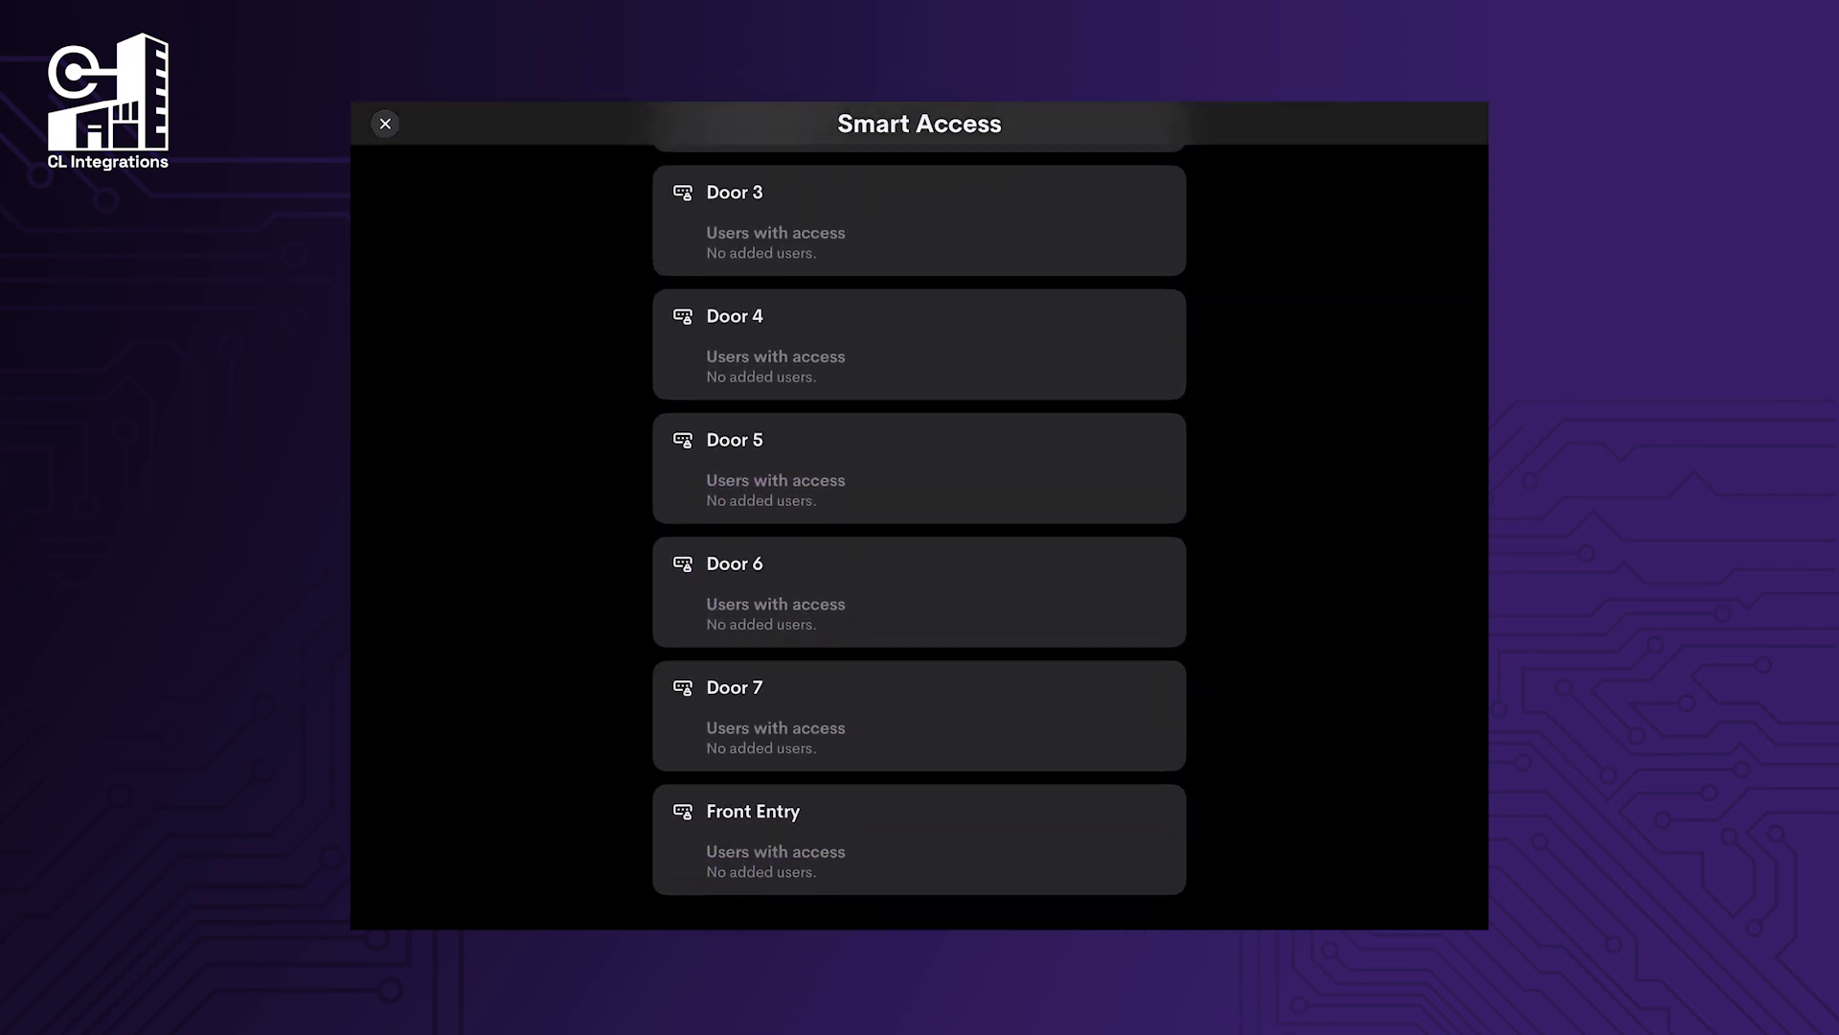
left_click(920, 839)
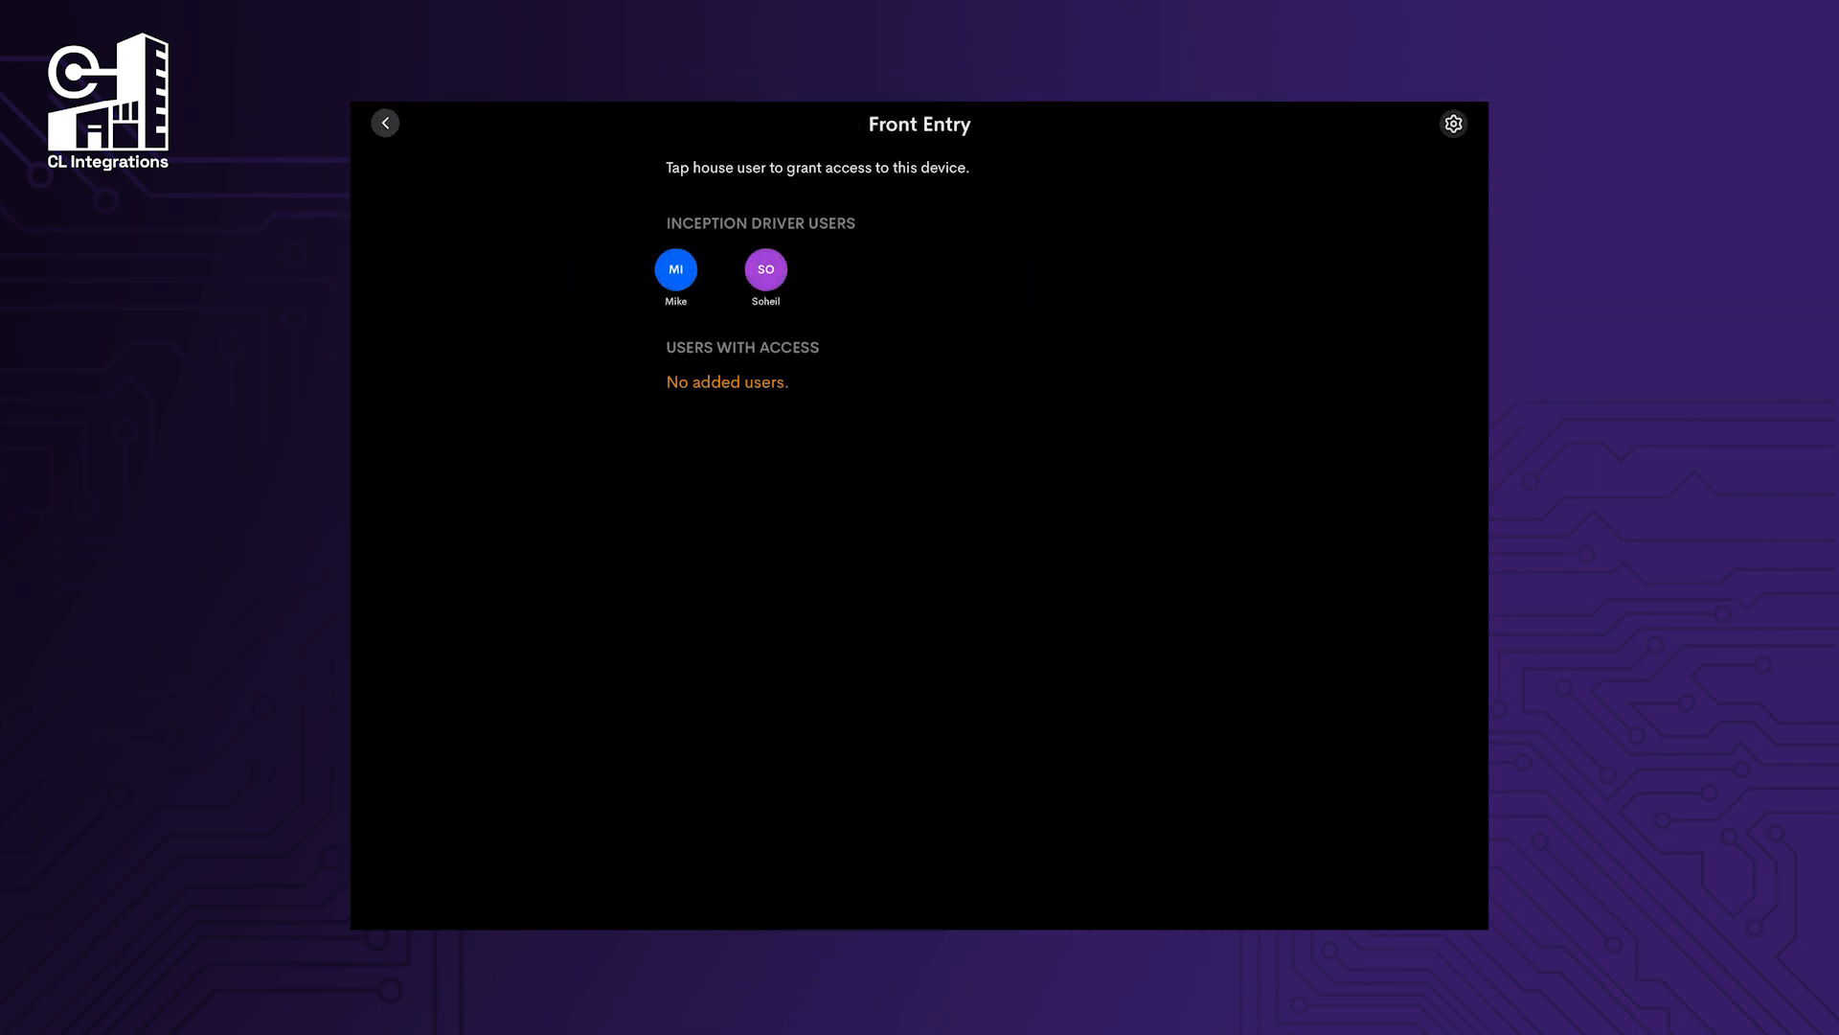
left_click(1453, 124)
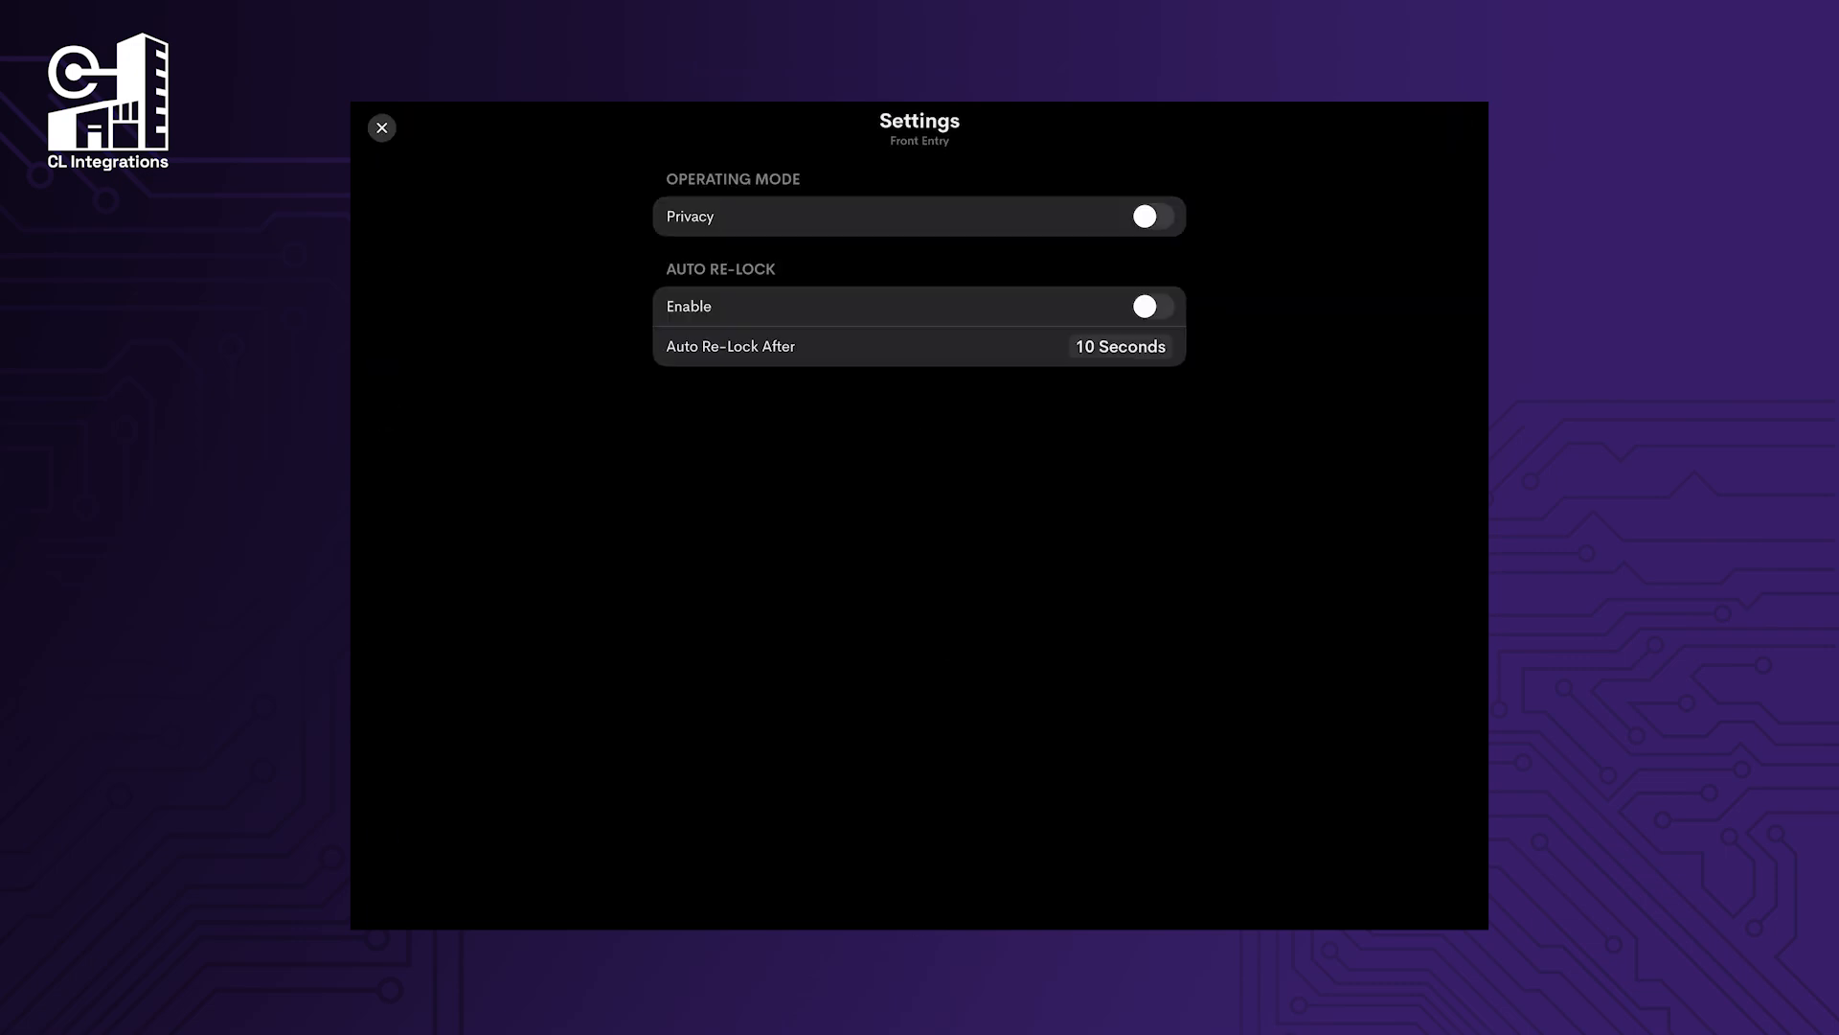
Try Front Entry's Privacy mode and a 5-second auto re-lock, leaving both off, then return to Smart Access.
left_click(1154, 217)
left_click(1154, 216)
left_click(1154, 307)
left_click(1121, 347)
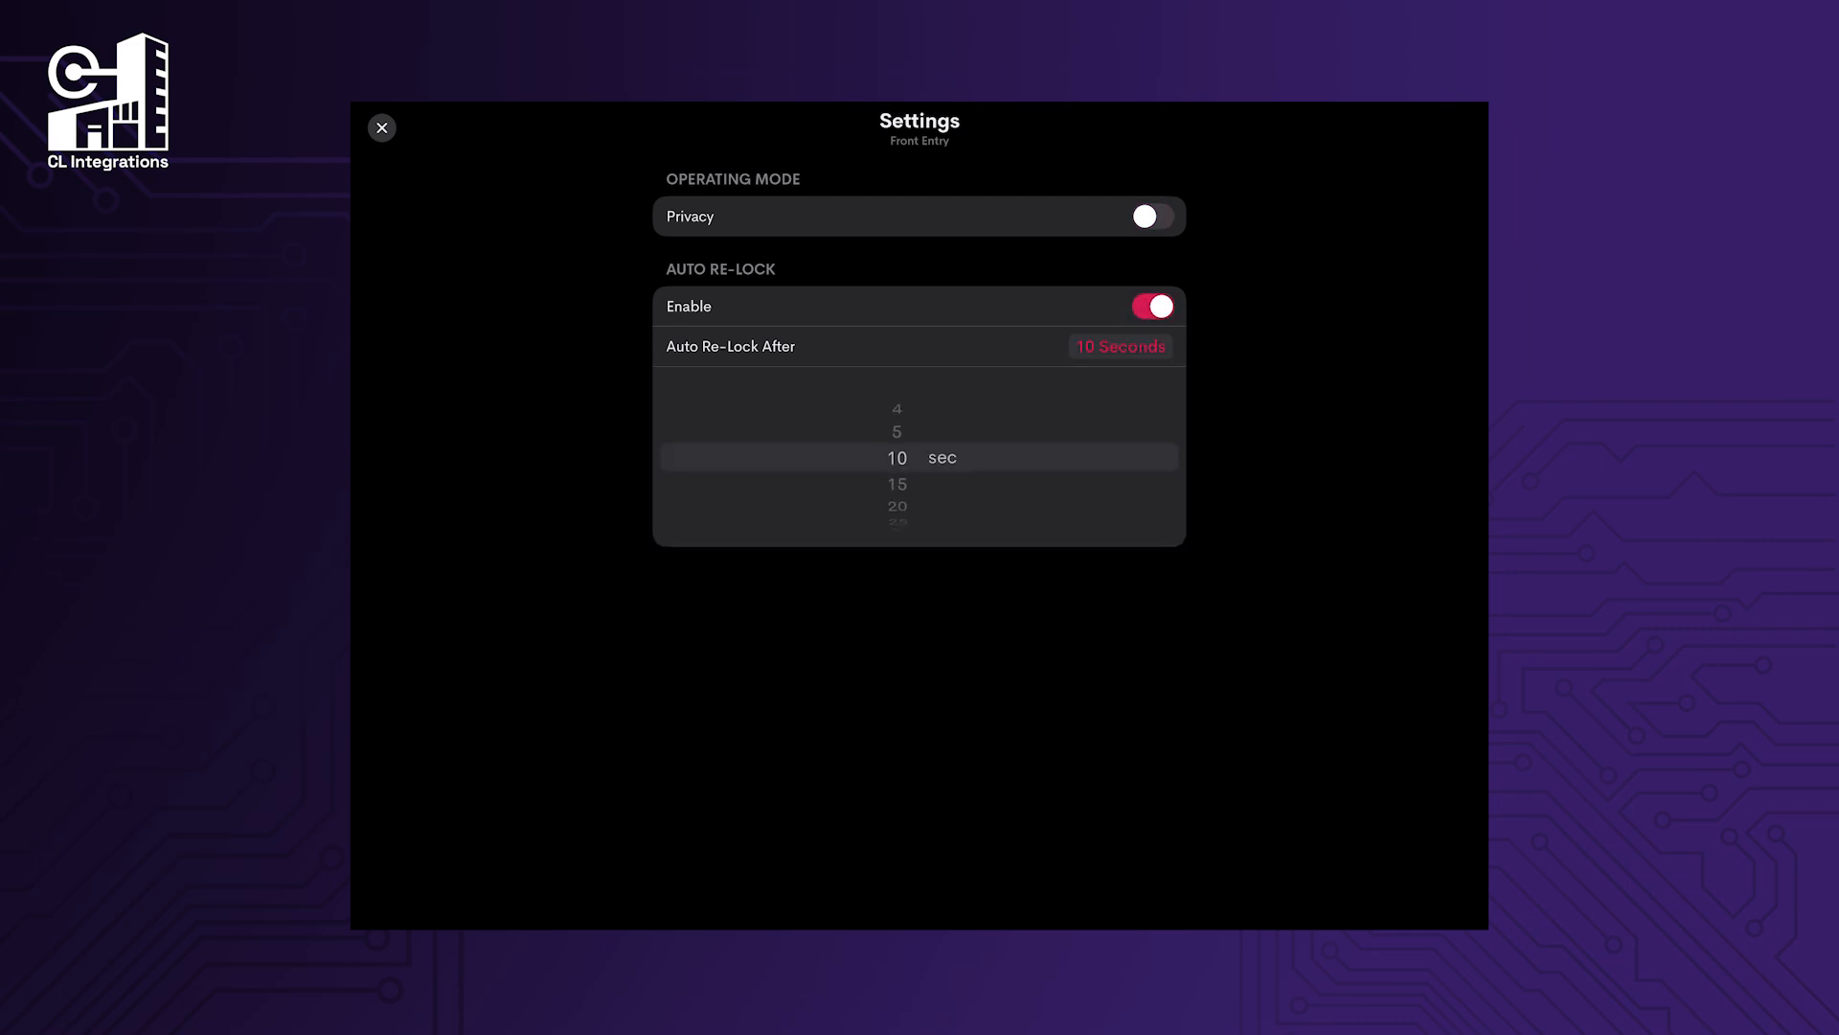
left_click_drag(898, 458, 897, 484)
left_click(1125, 346)
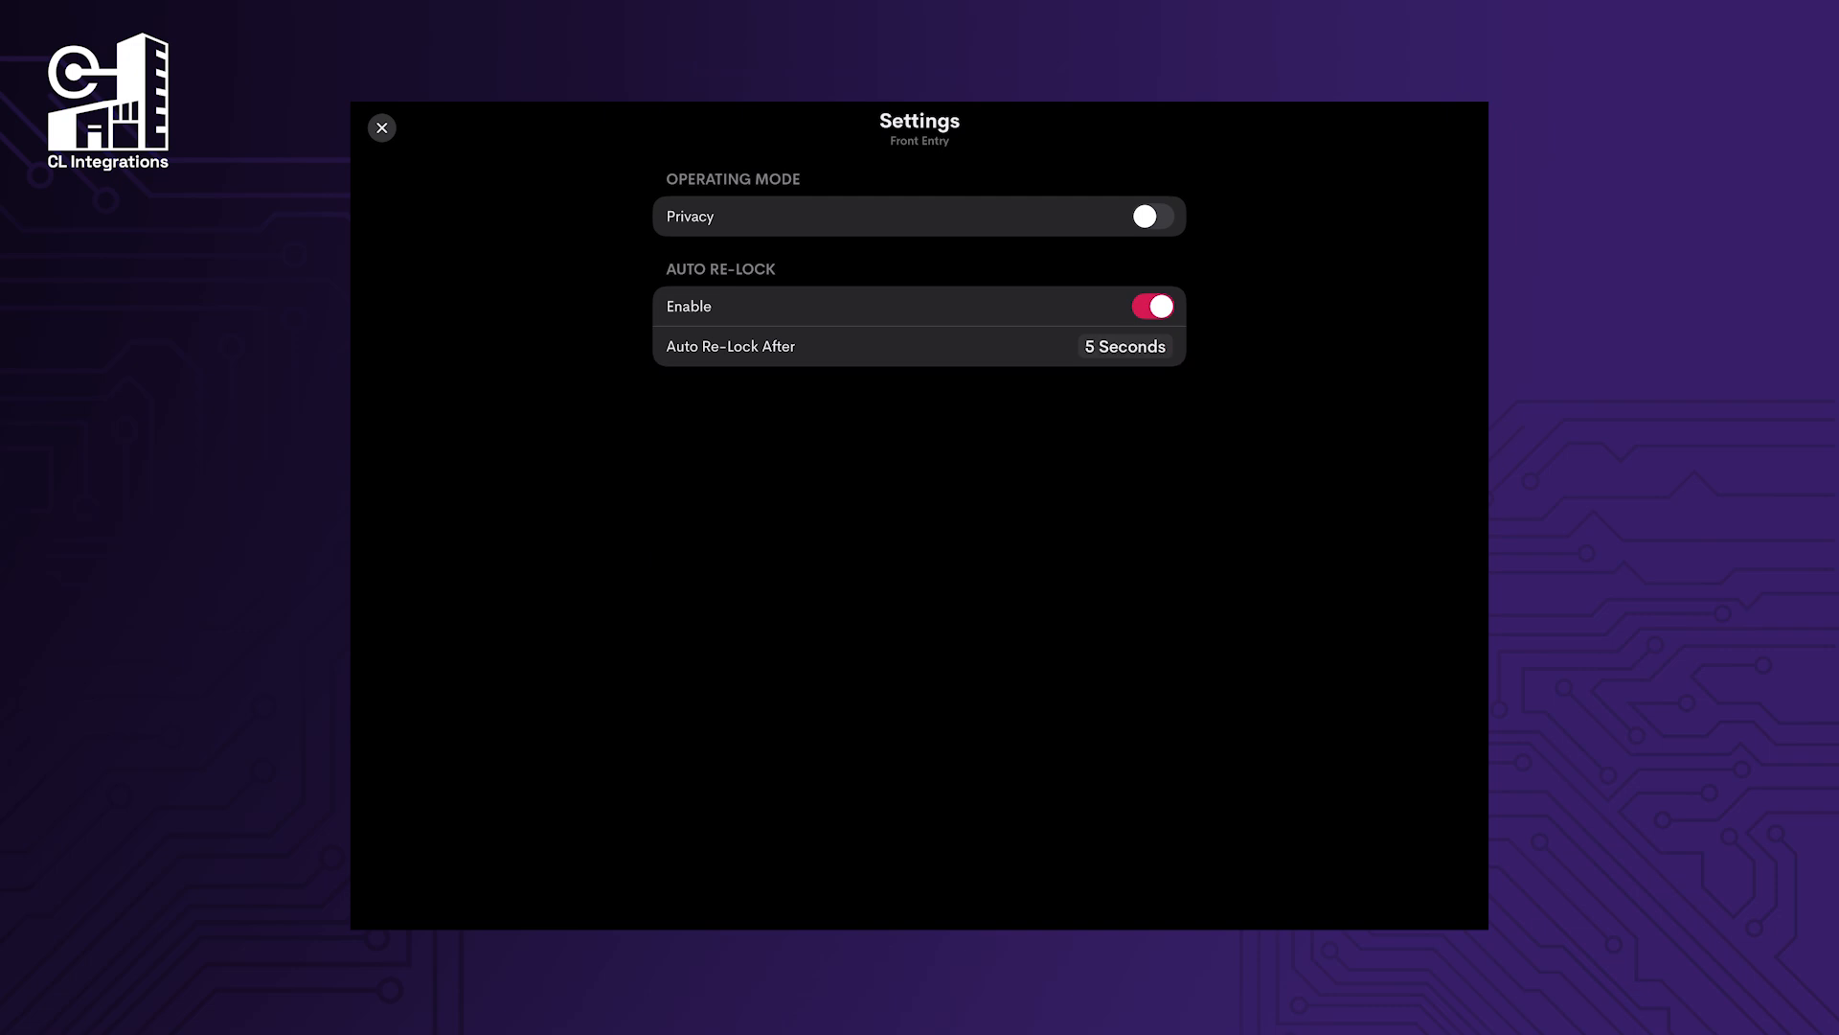
left_click(1154, 307)
left_click(382, 128)
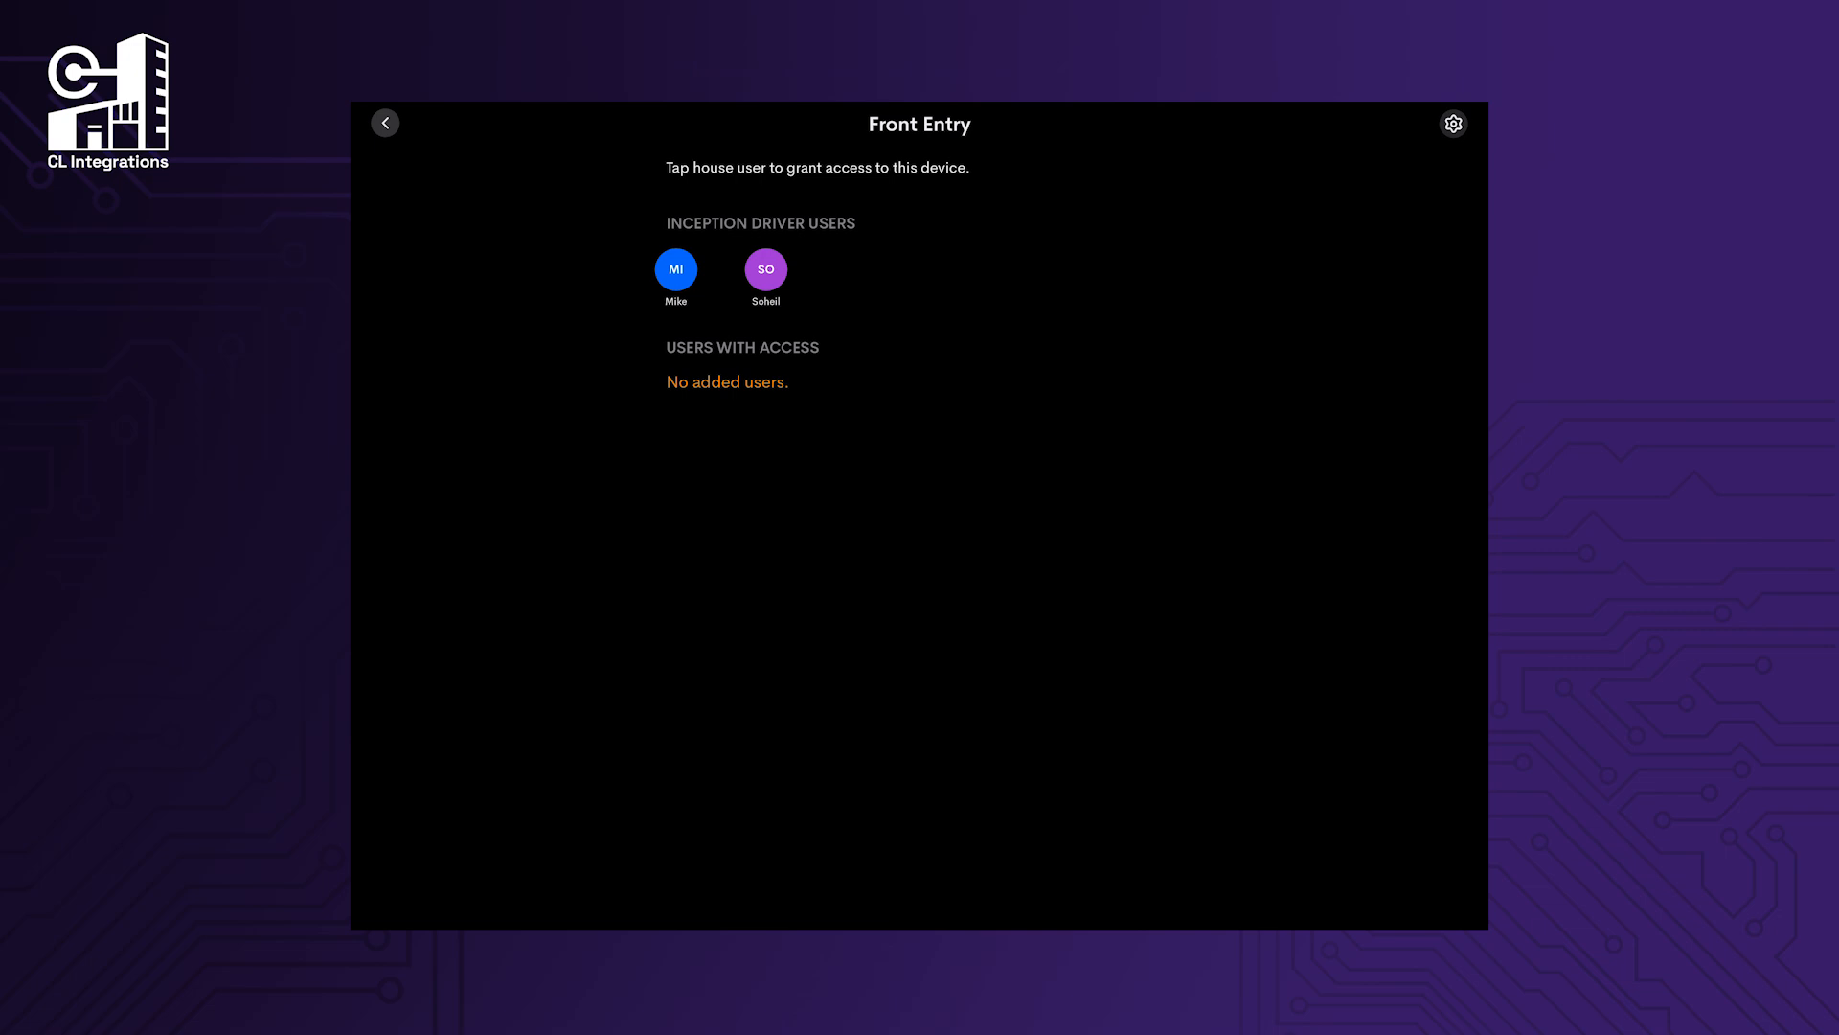
left_click(385, 123)
Add a new Smart Access user named Test1.
scroll(920, 536, "up", 5)
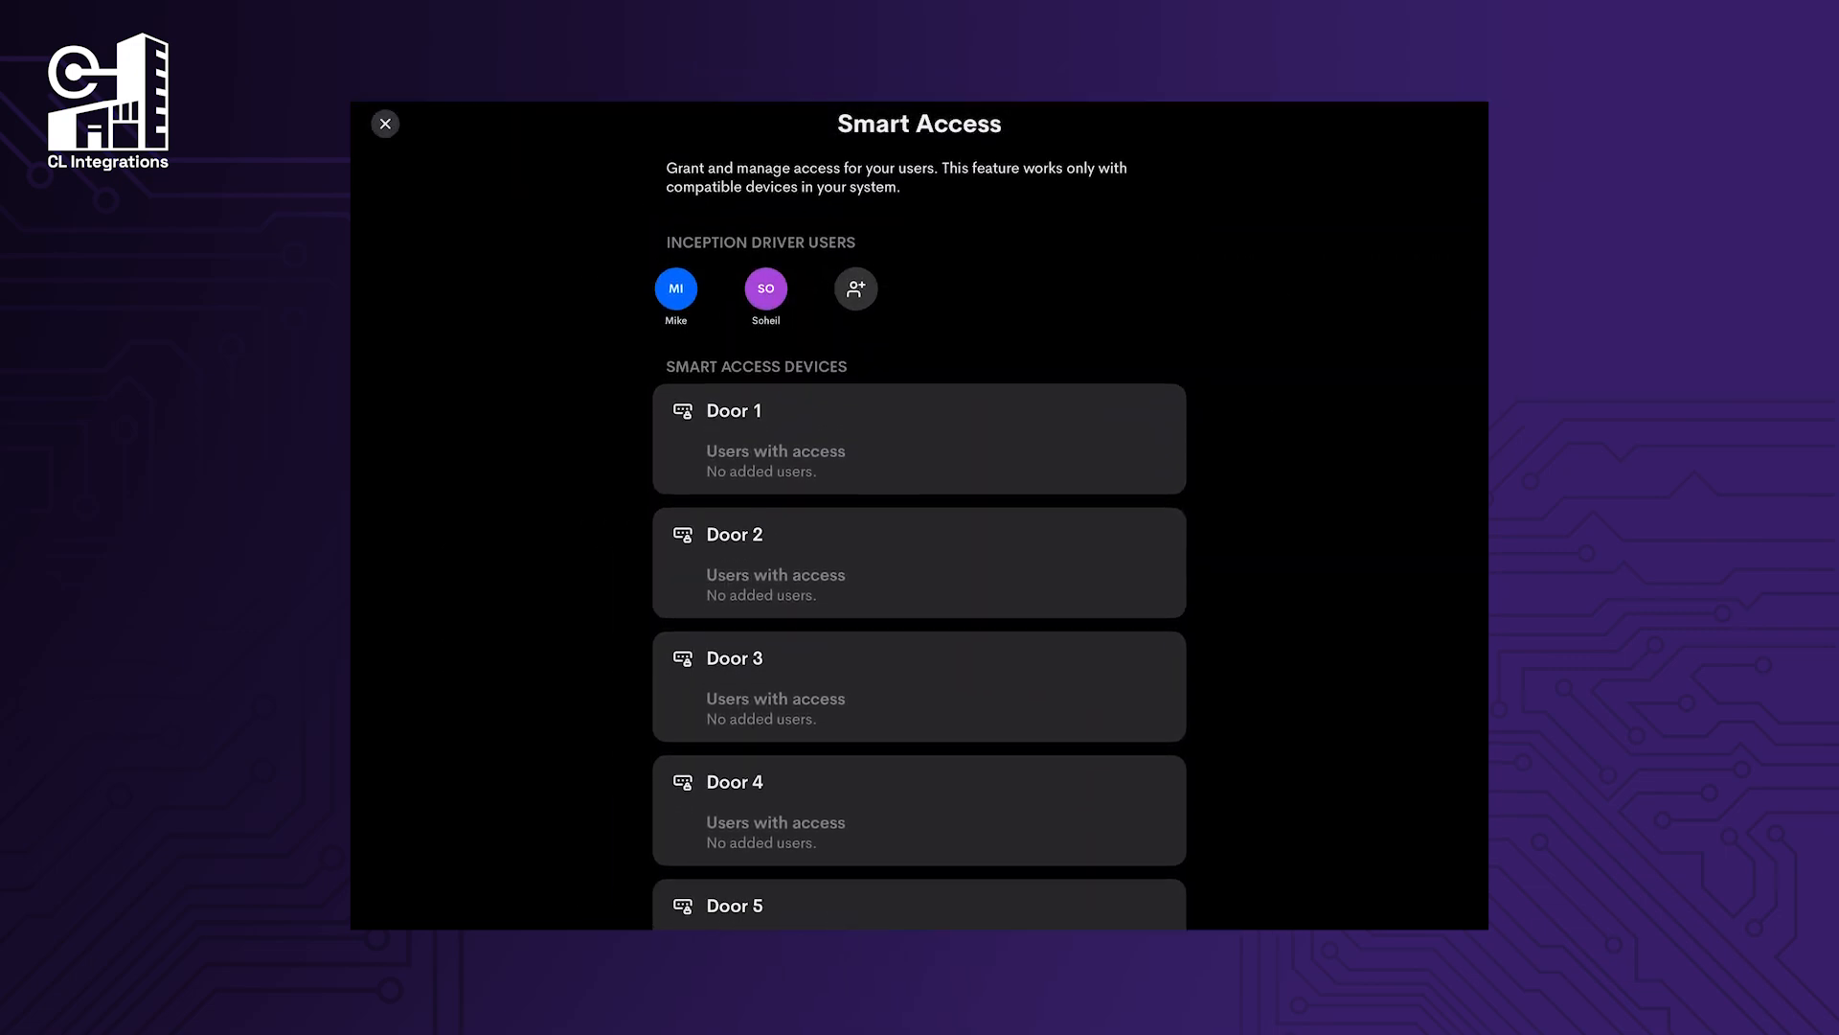
left_click(855, 288)
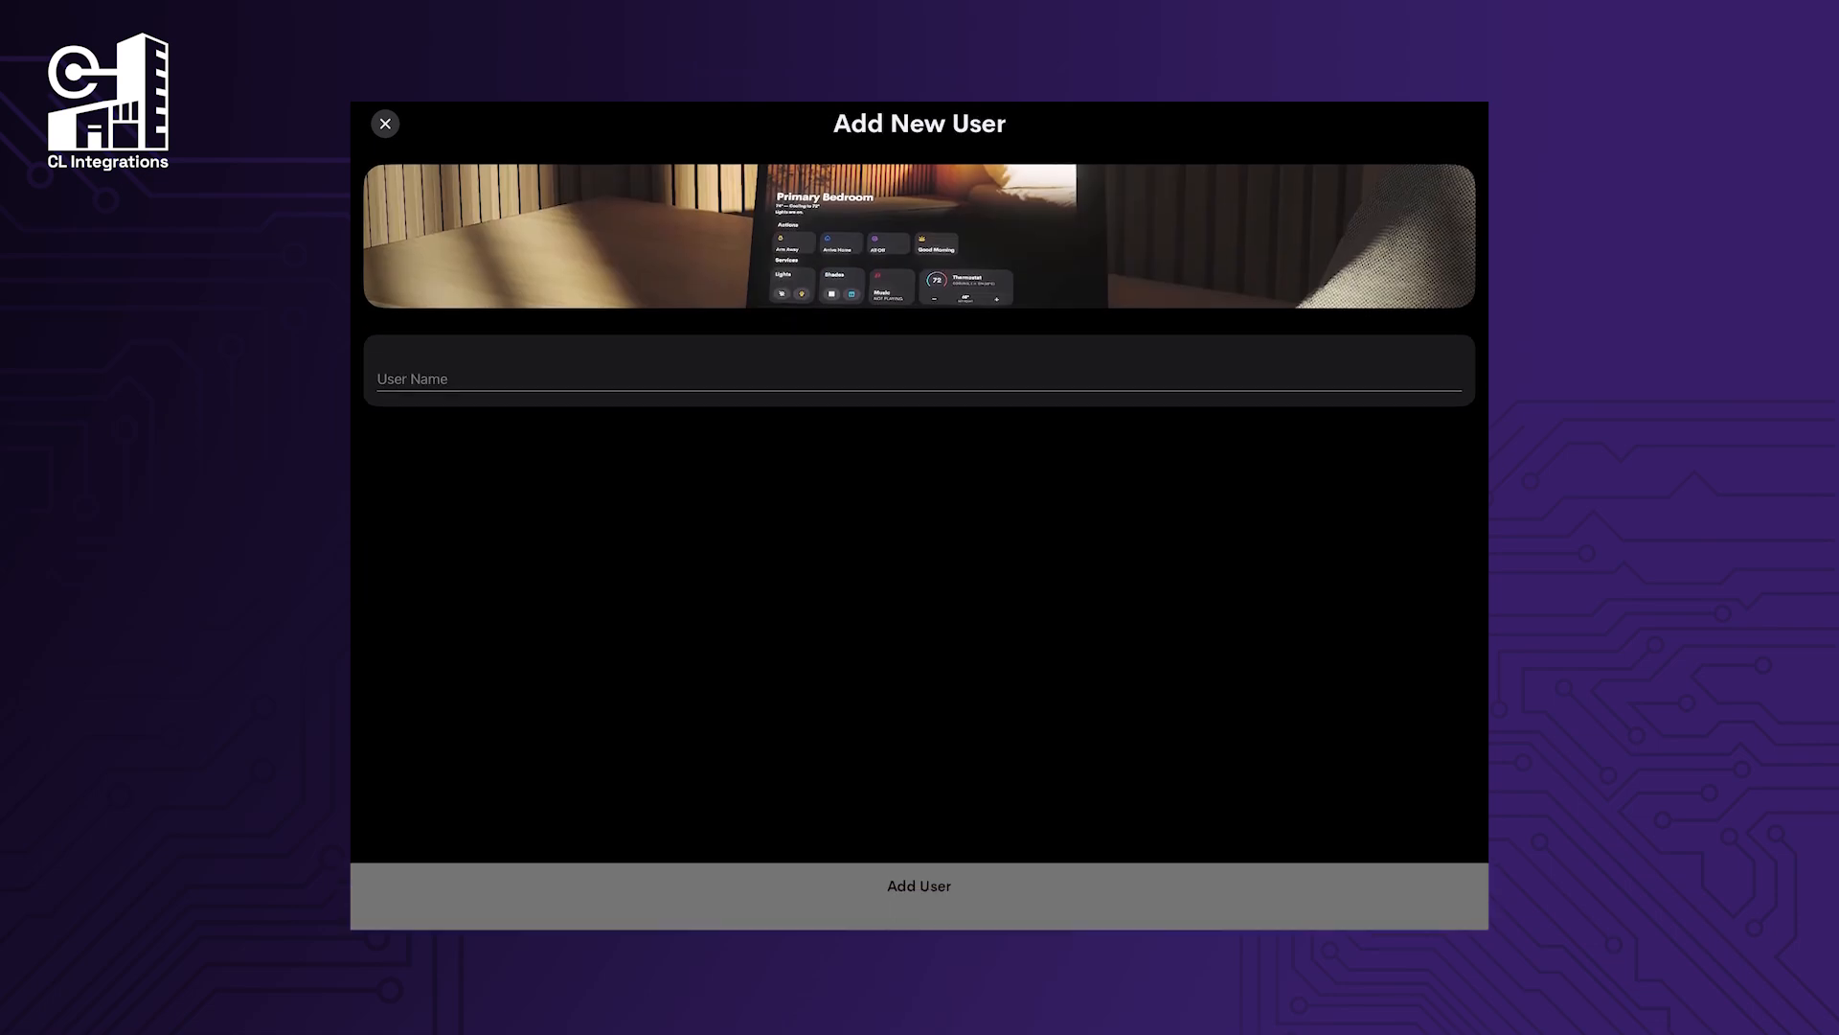
left_click(920, 378)
type("Test1")
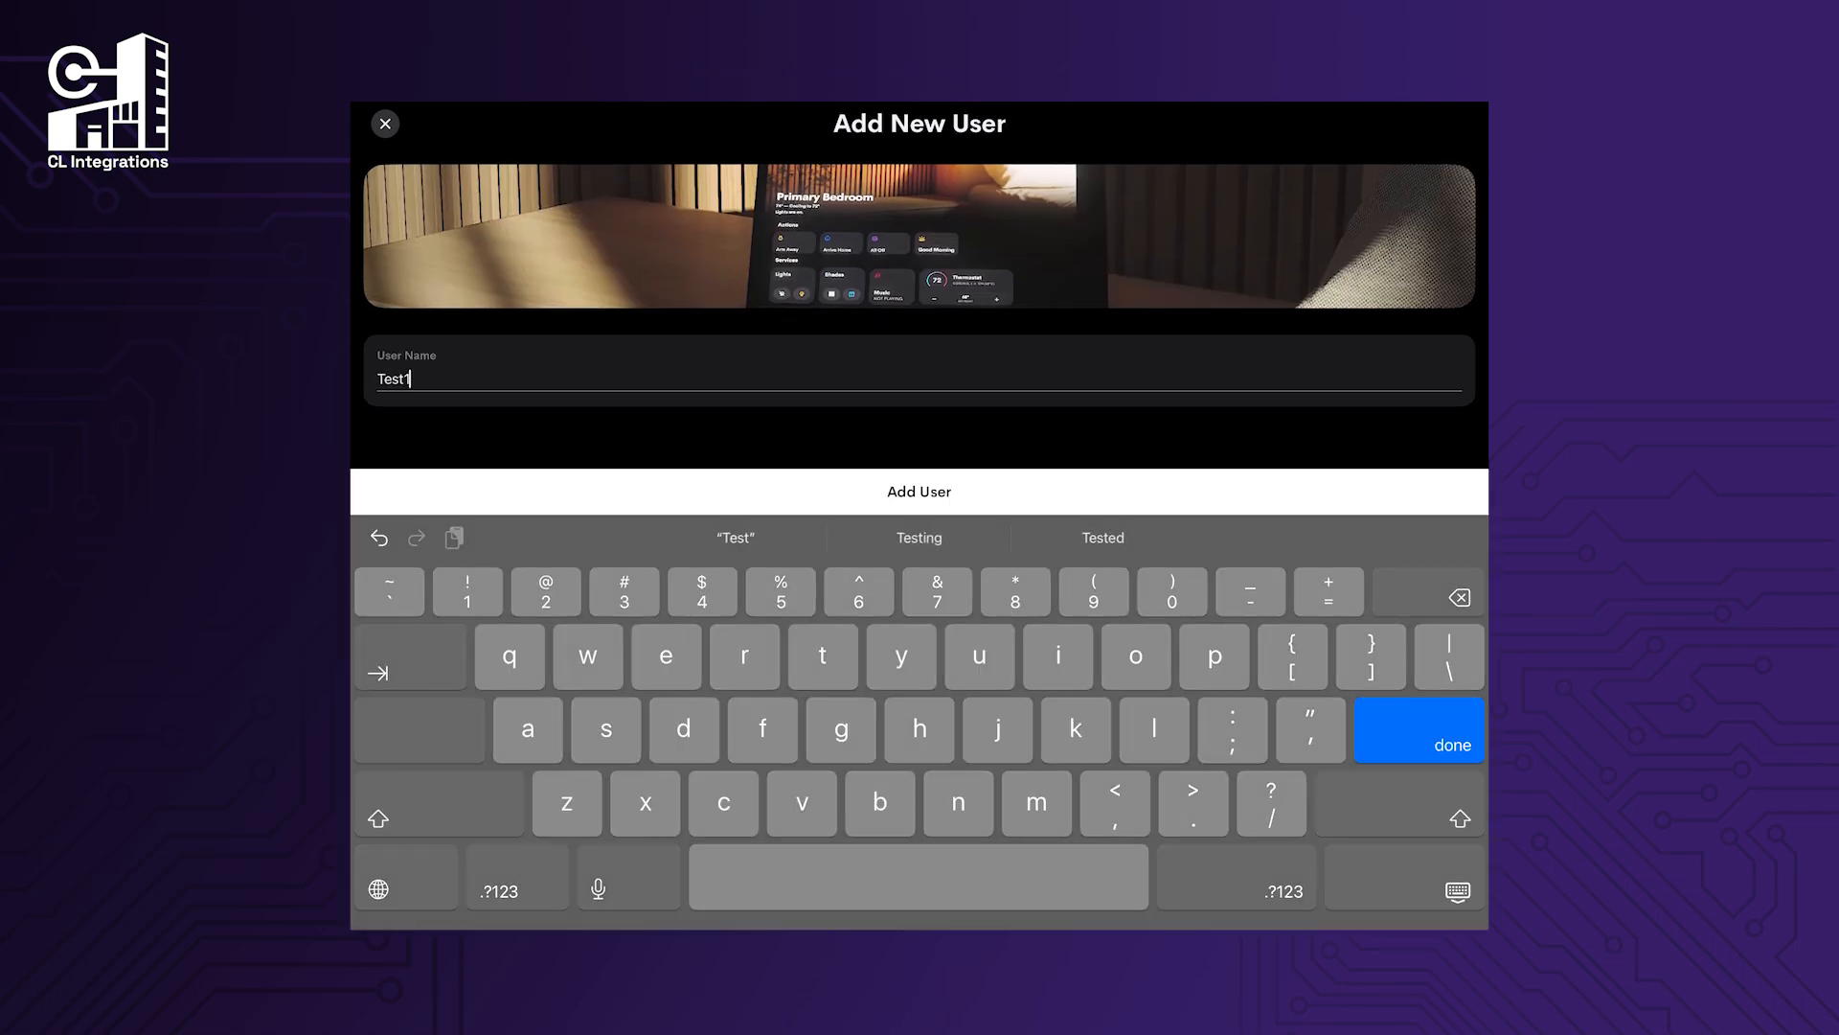
left_click(920, 492)
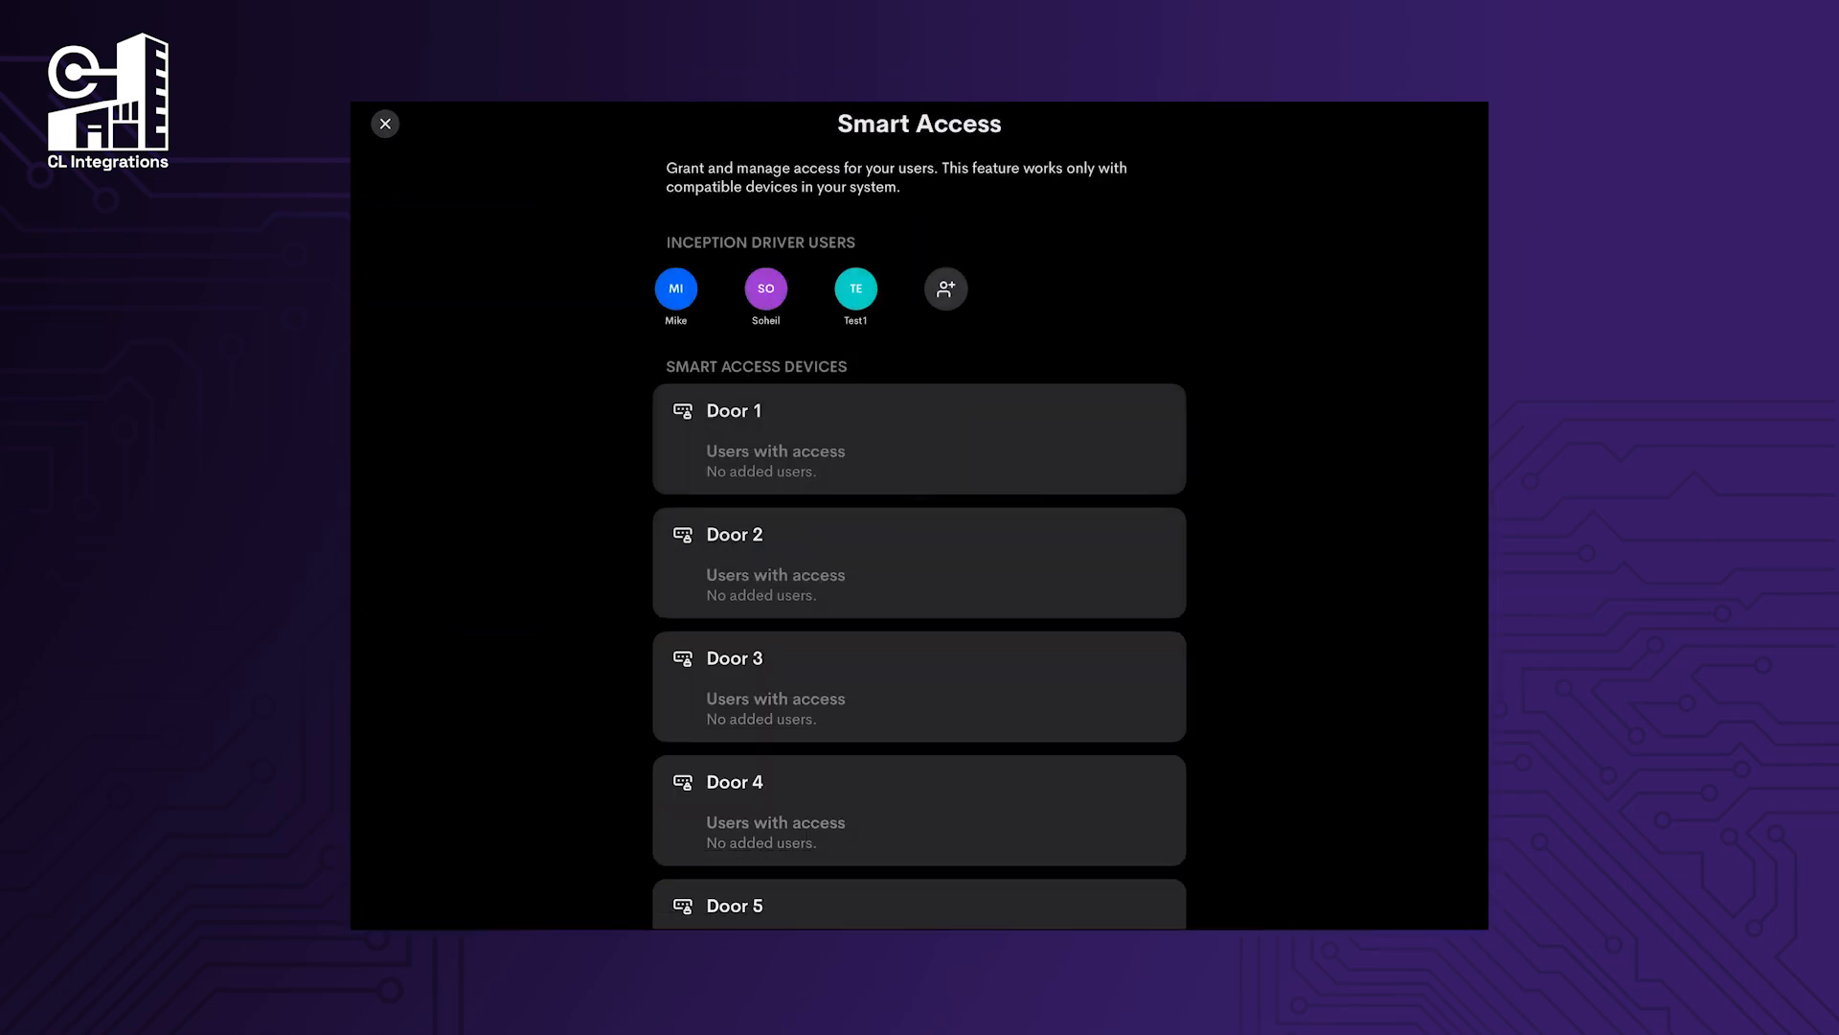
Give Test1 Always access to Front Entry with an access code.
left_click(920, 541)
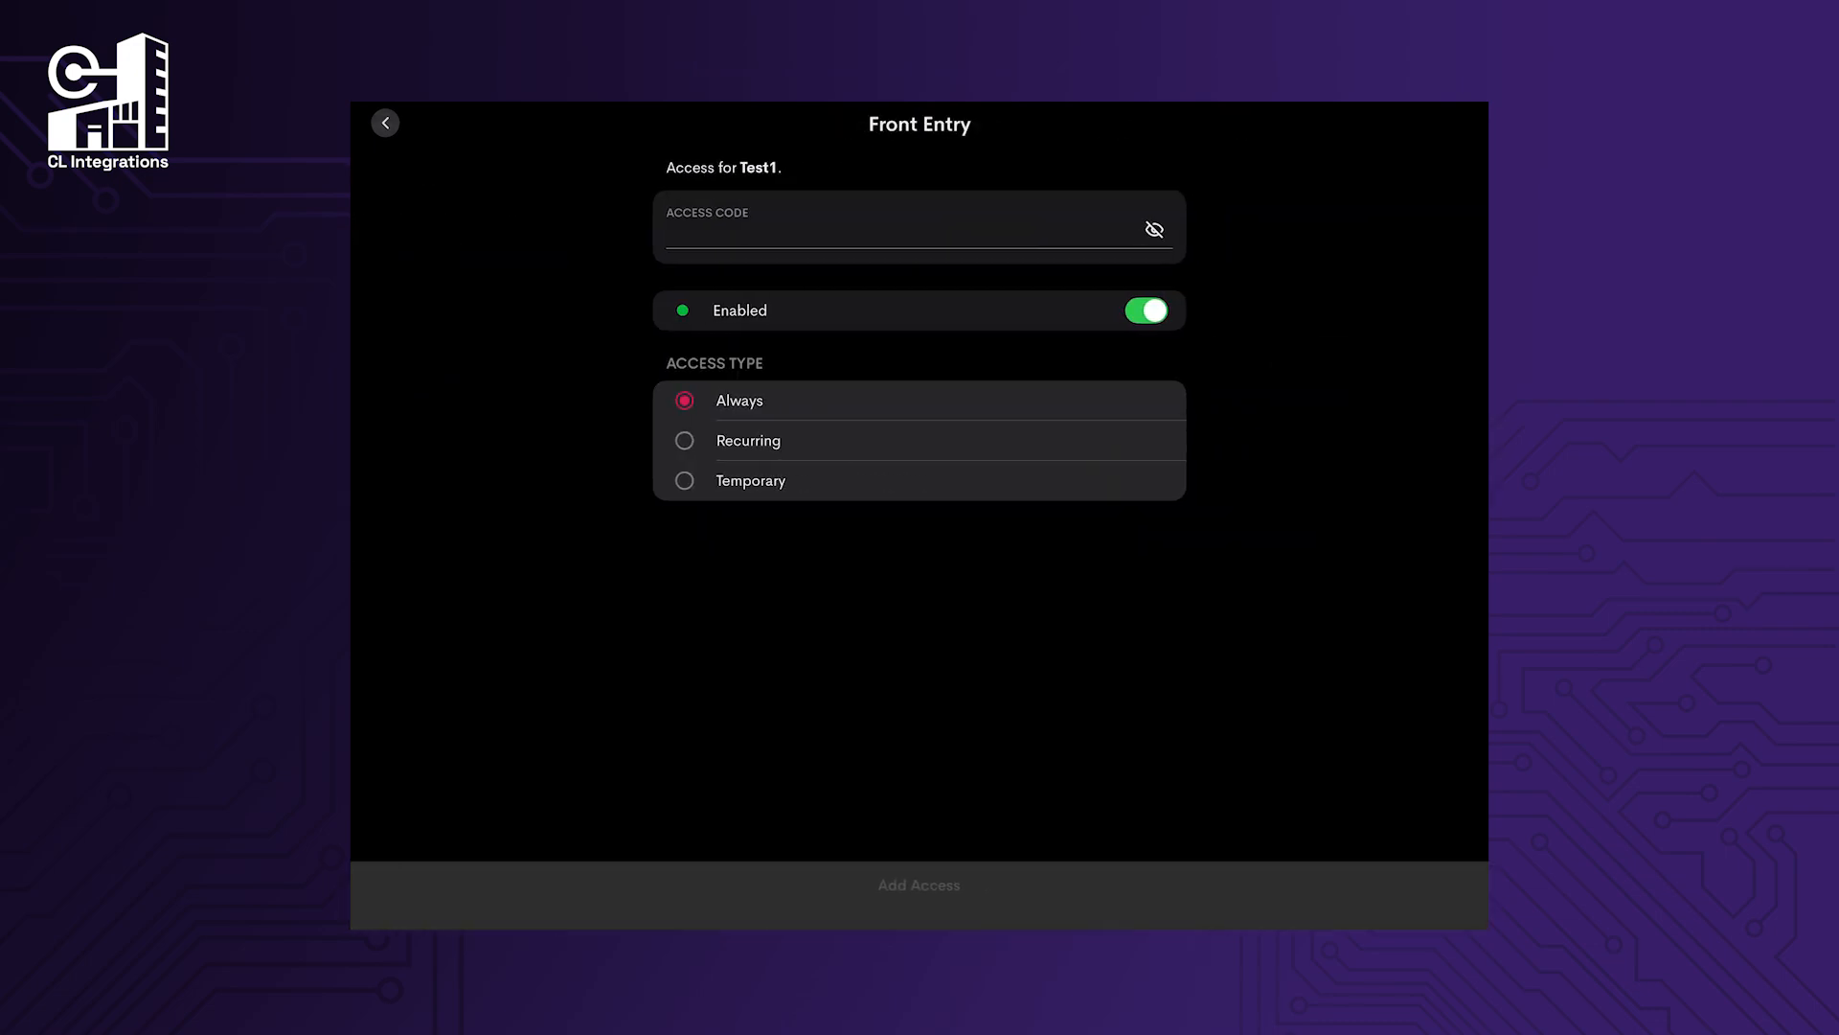
left_click(901, 229)
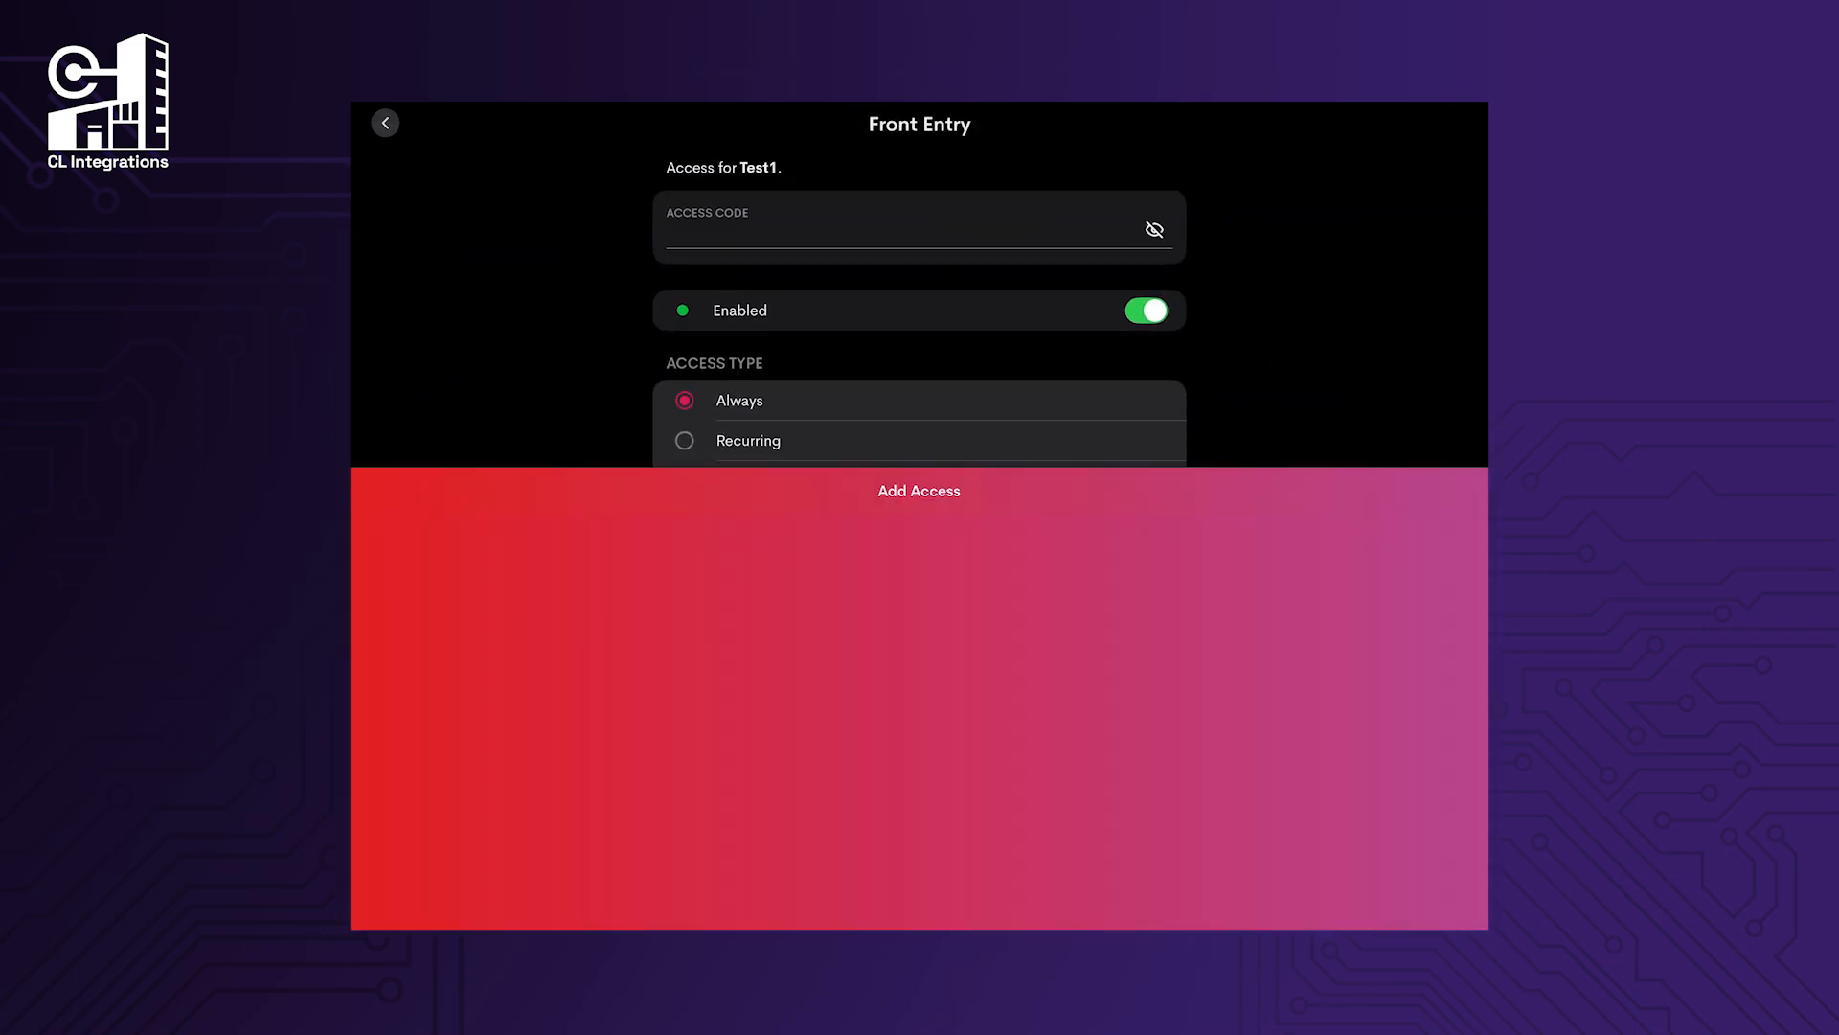
scroll(920, 335, "down", 1)
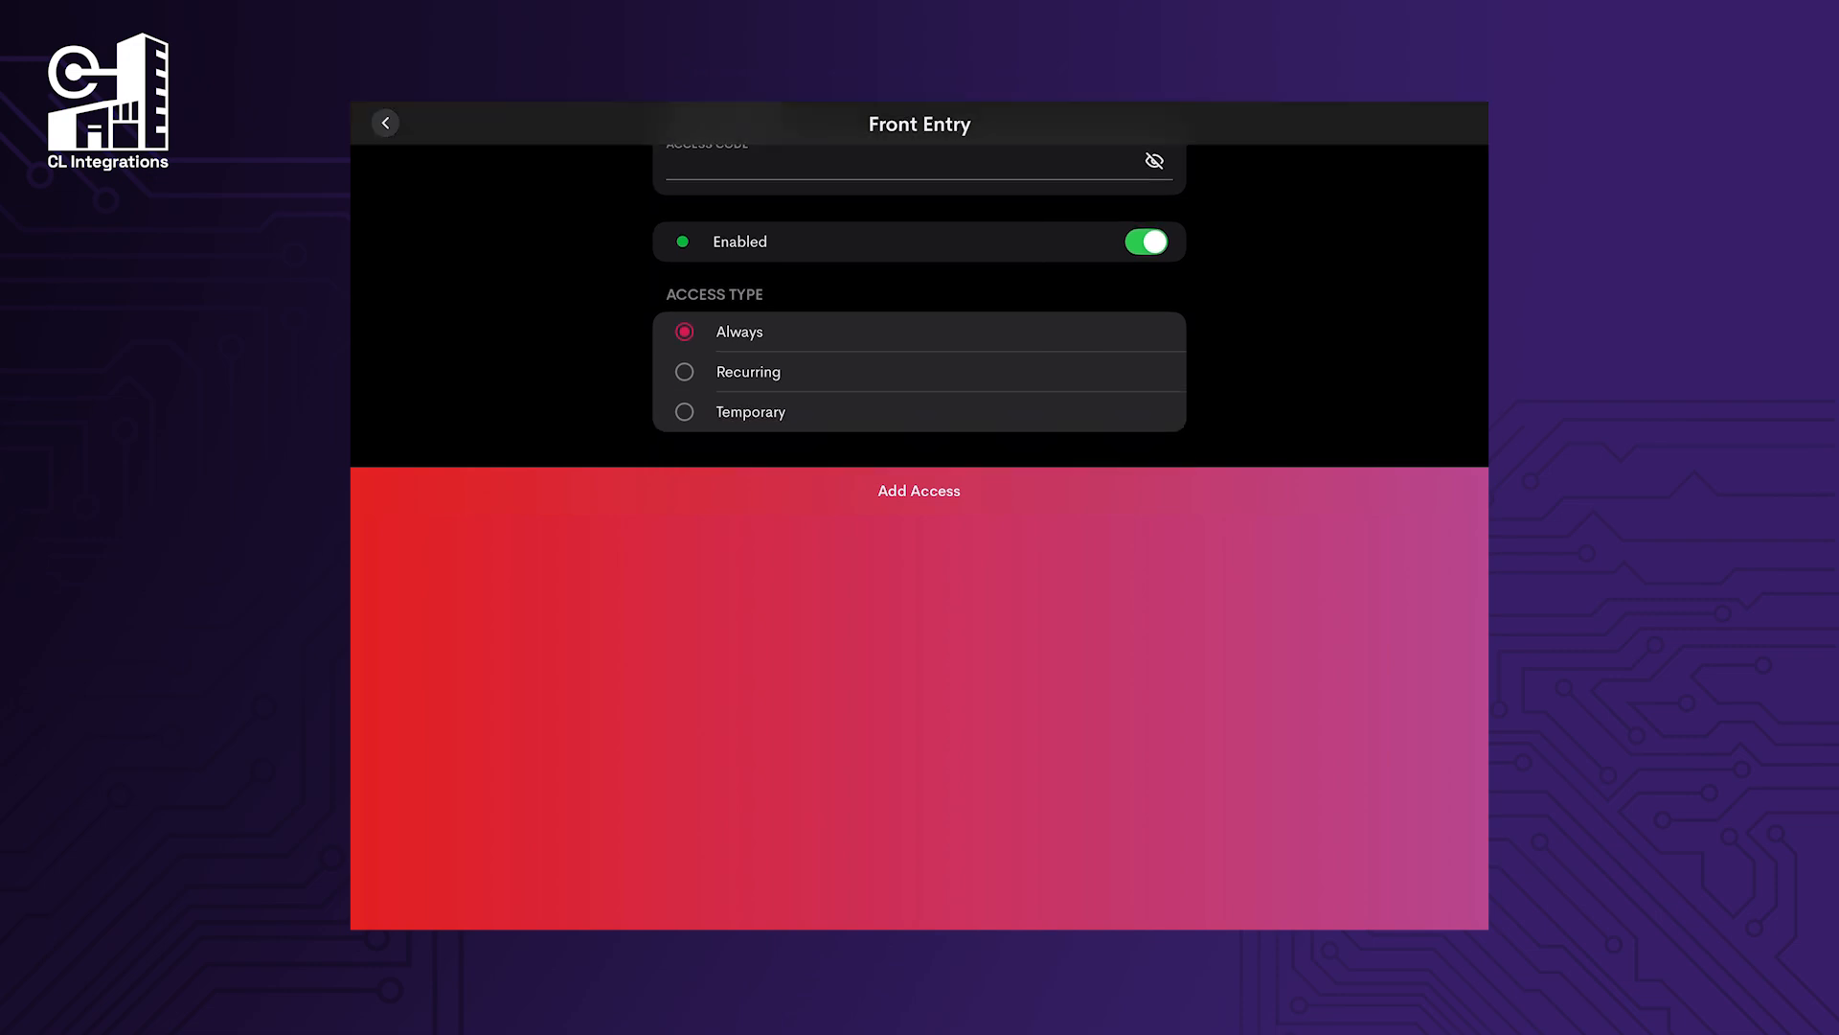
left_click(920, 491)
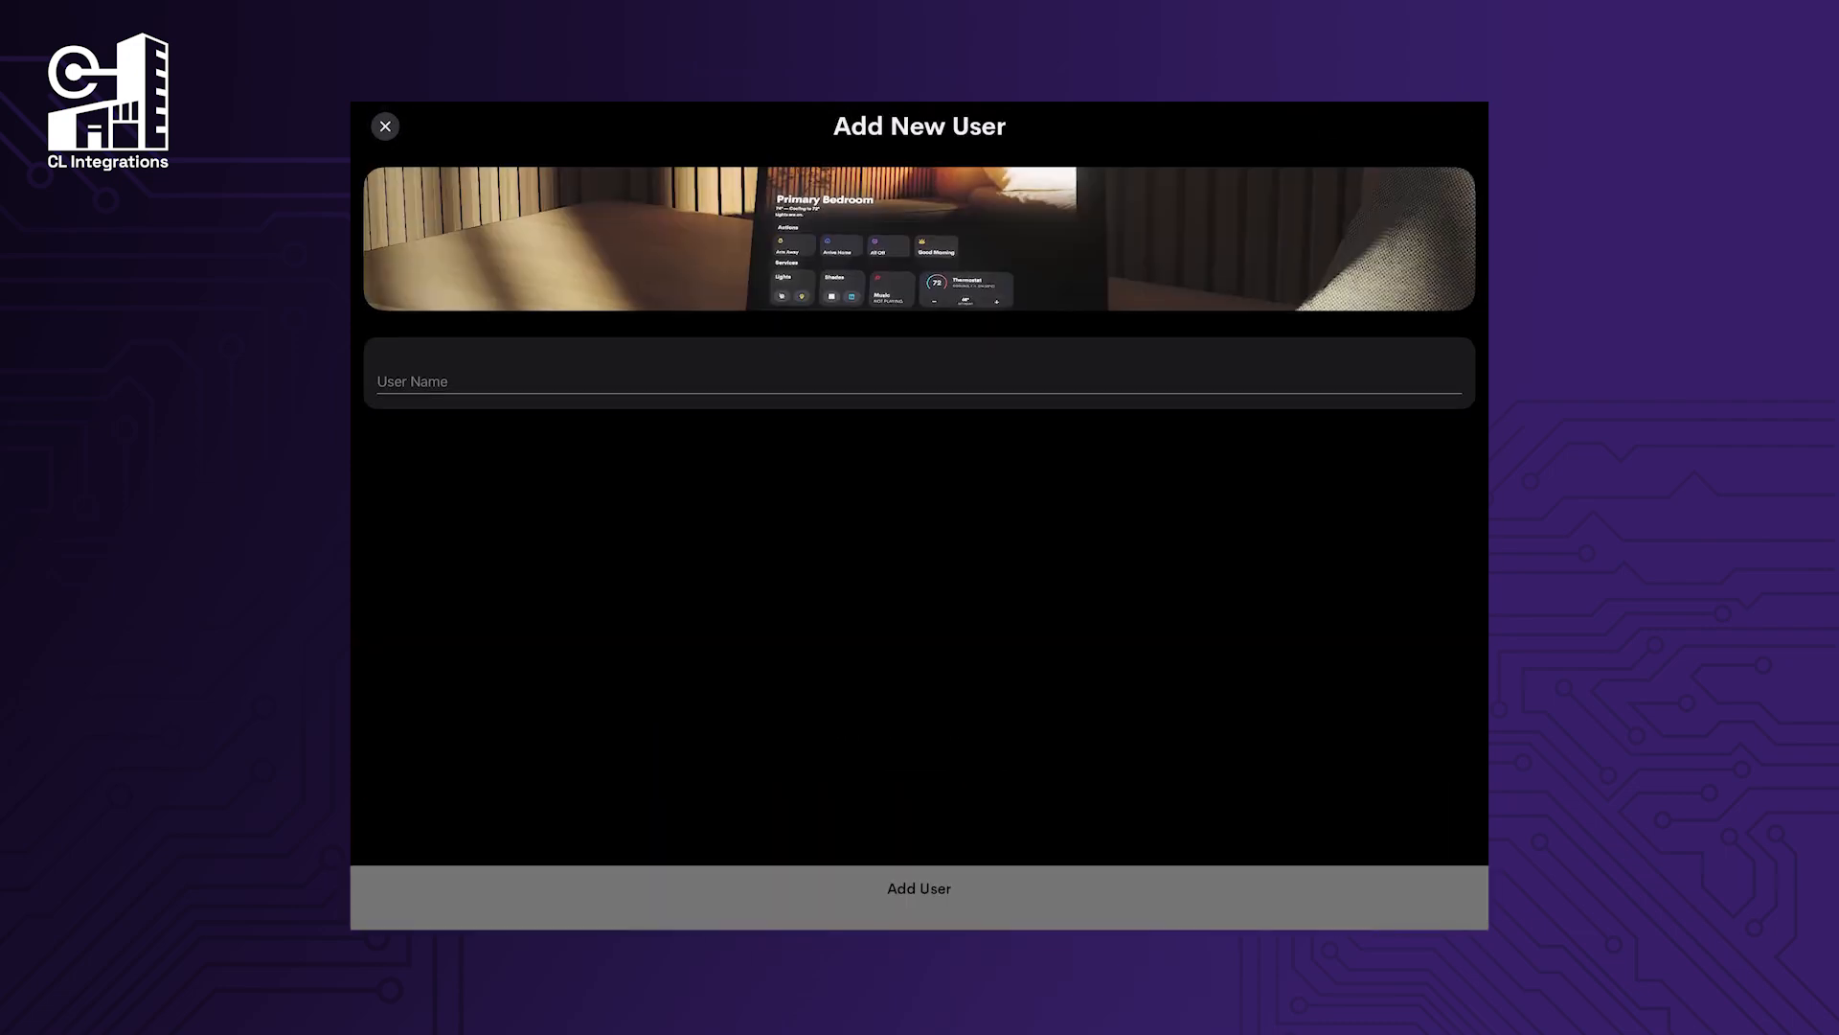
Add user Test2 and enter an access code for their Front Entry access.
left_click(383, 379)
type("T")
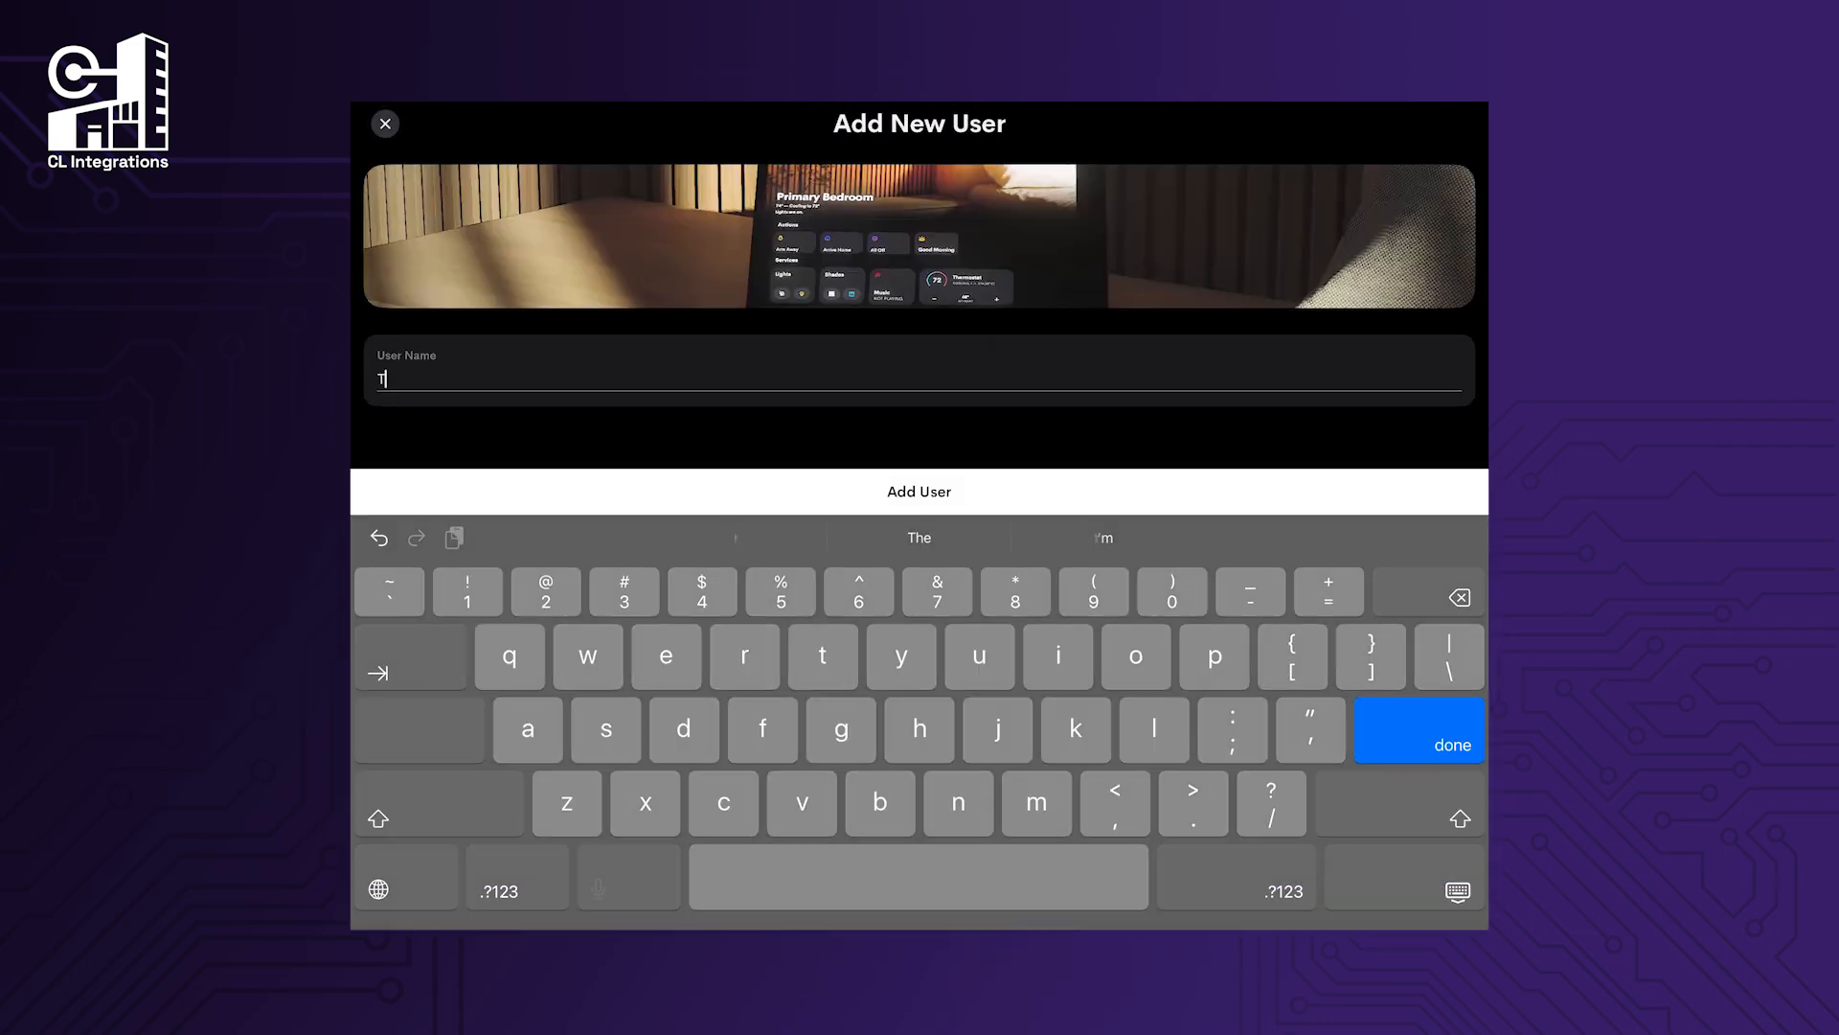
type("est2")
key("Return")
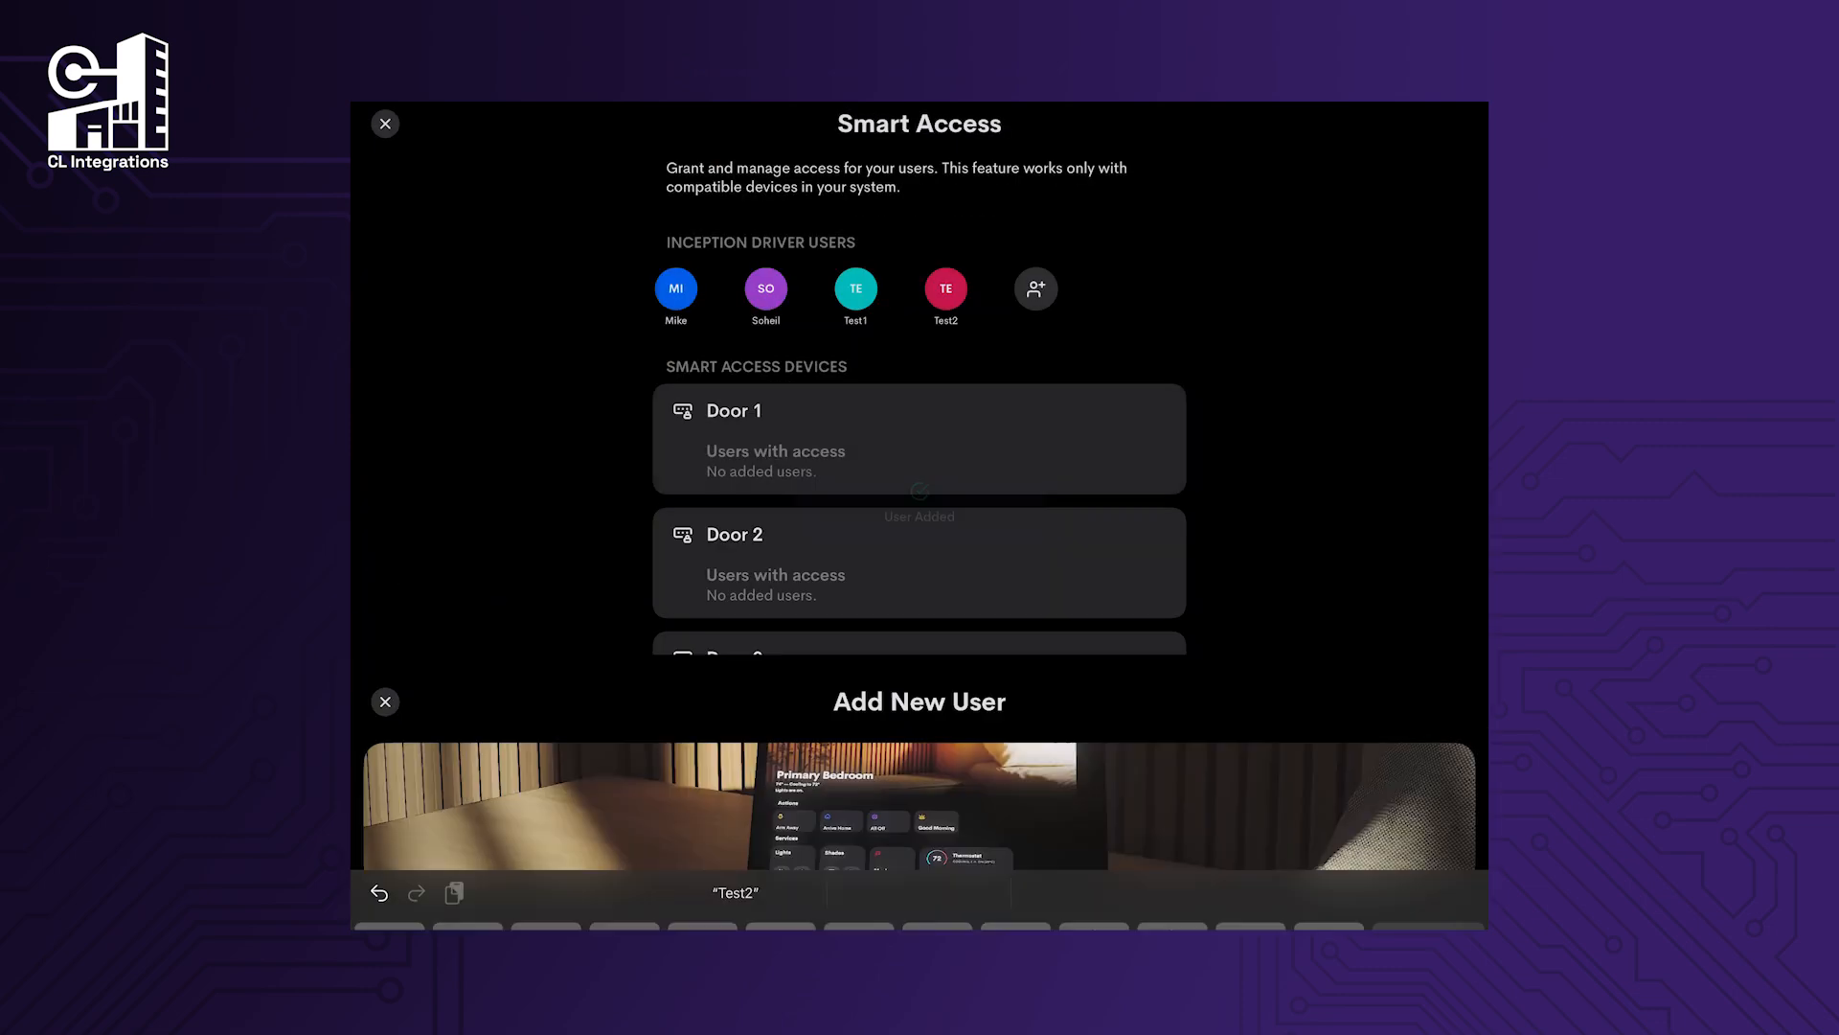
left_click(855, 290)
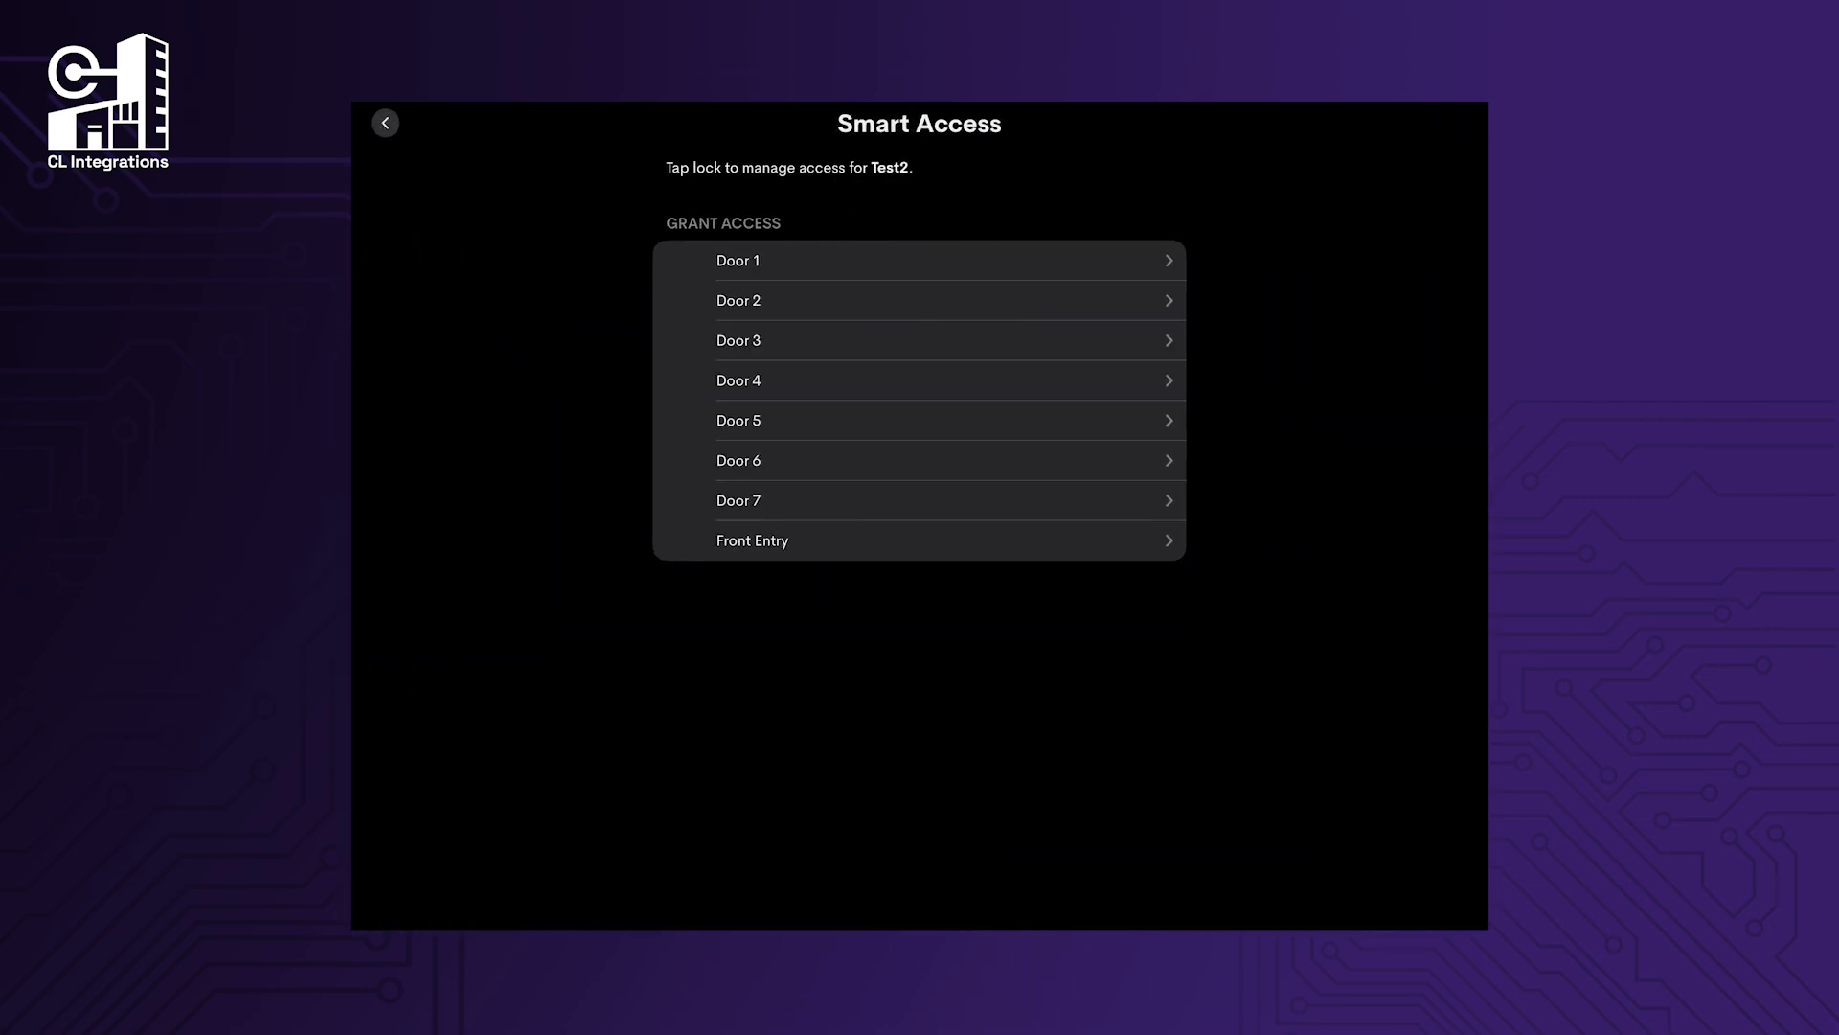
left_click(919, 541)
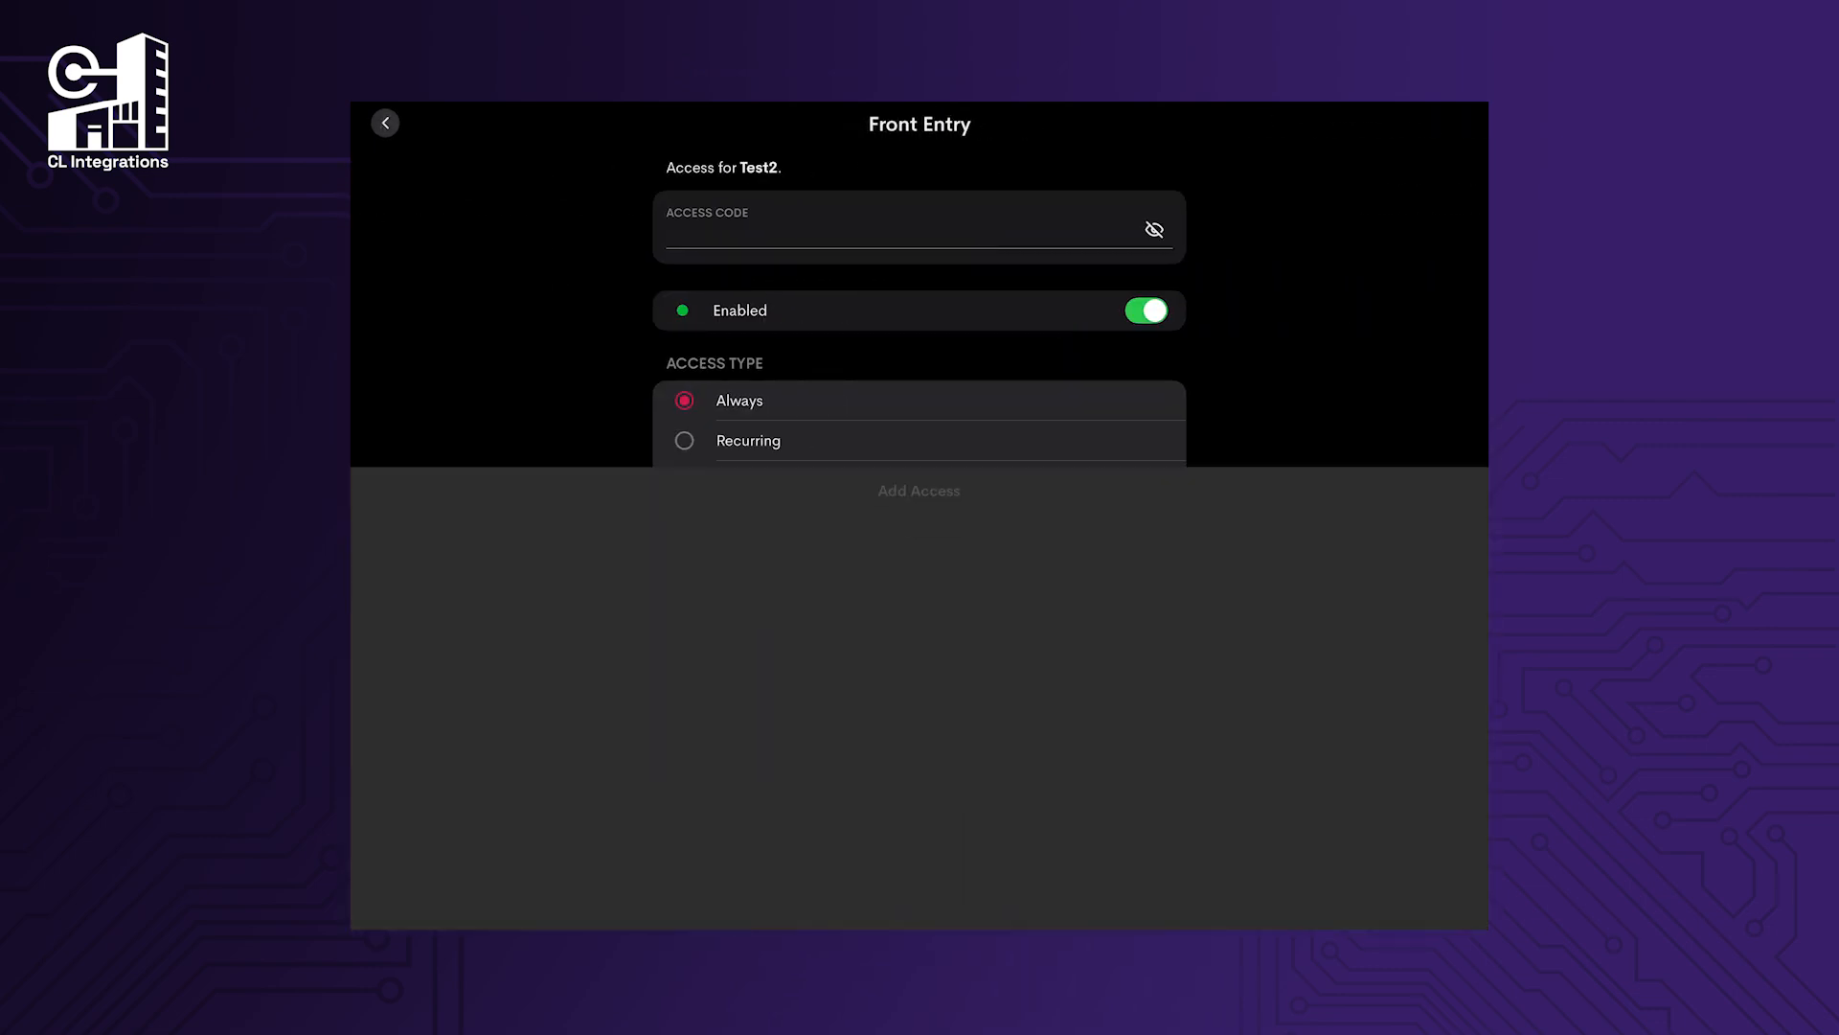
type("•")
scroll(920, 364, "down", 1)
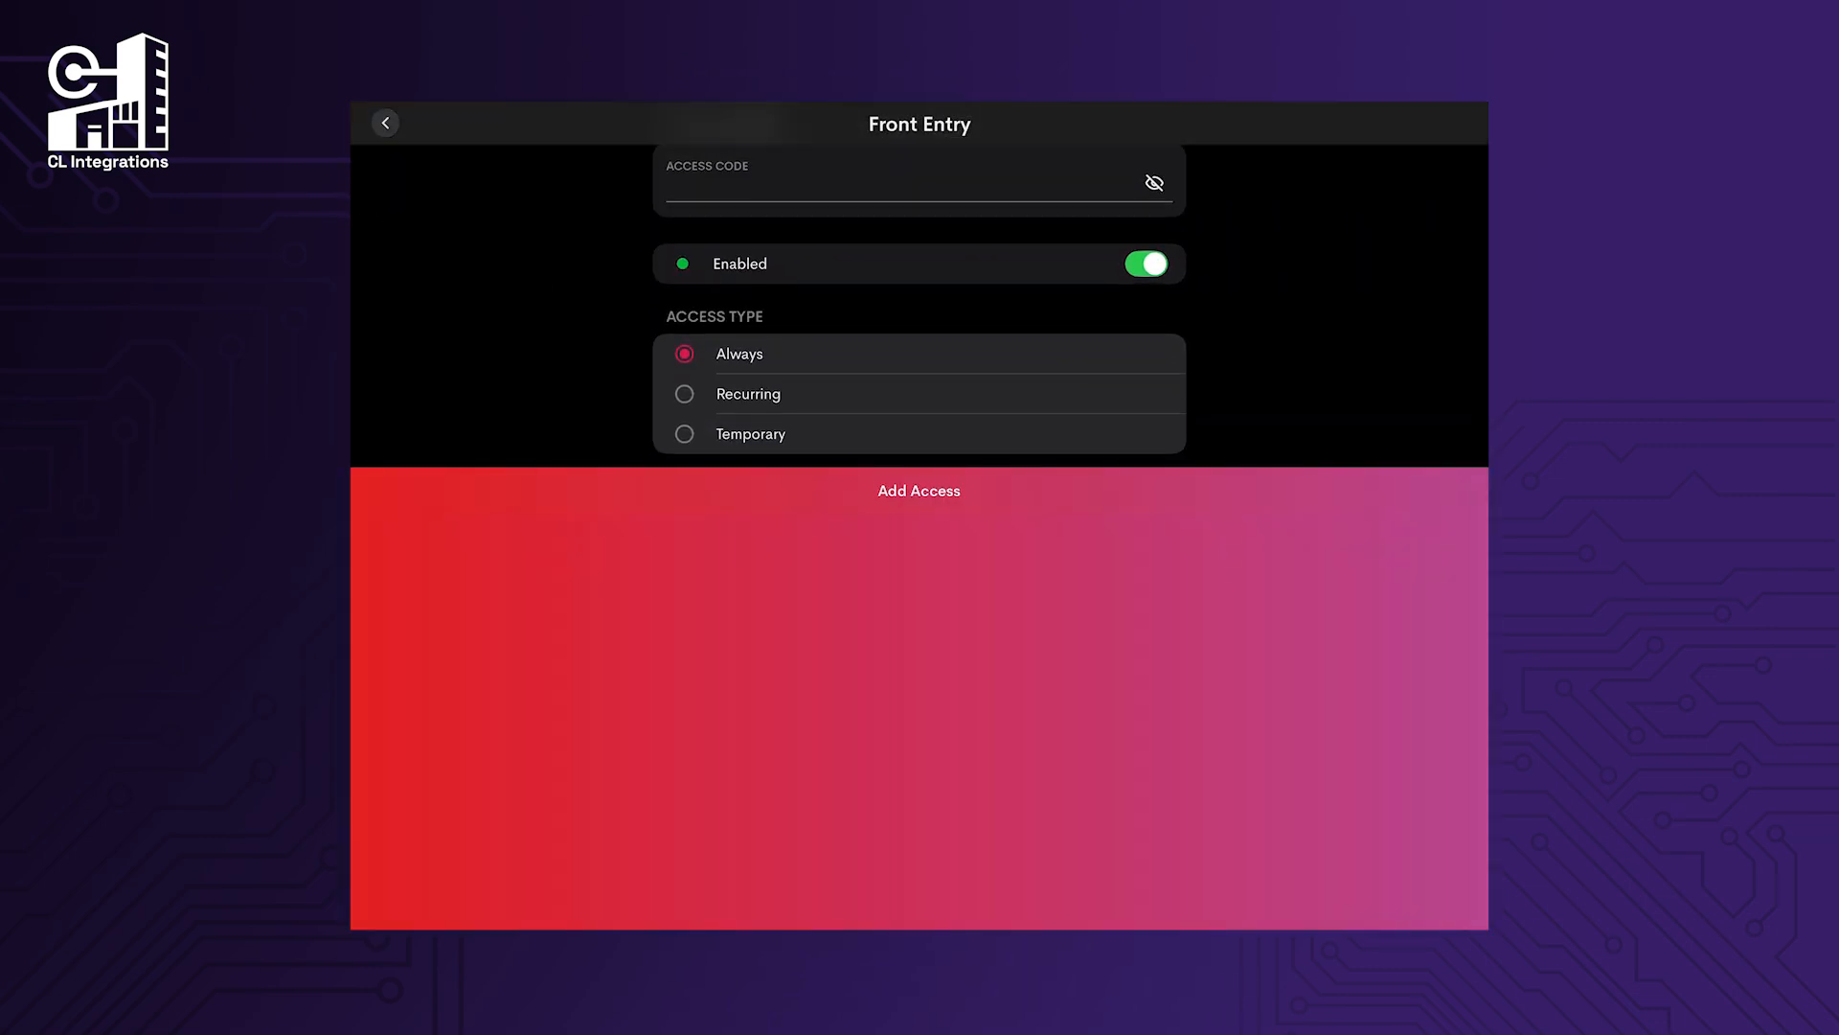
Make Test2's Front Entry access recurring on Thursdays and Fridays, 9:00 am to 7:00 pm.
left_click(748, 394)
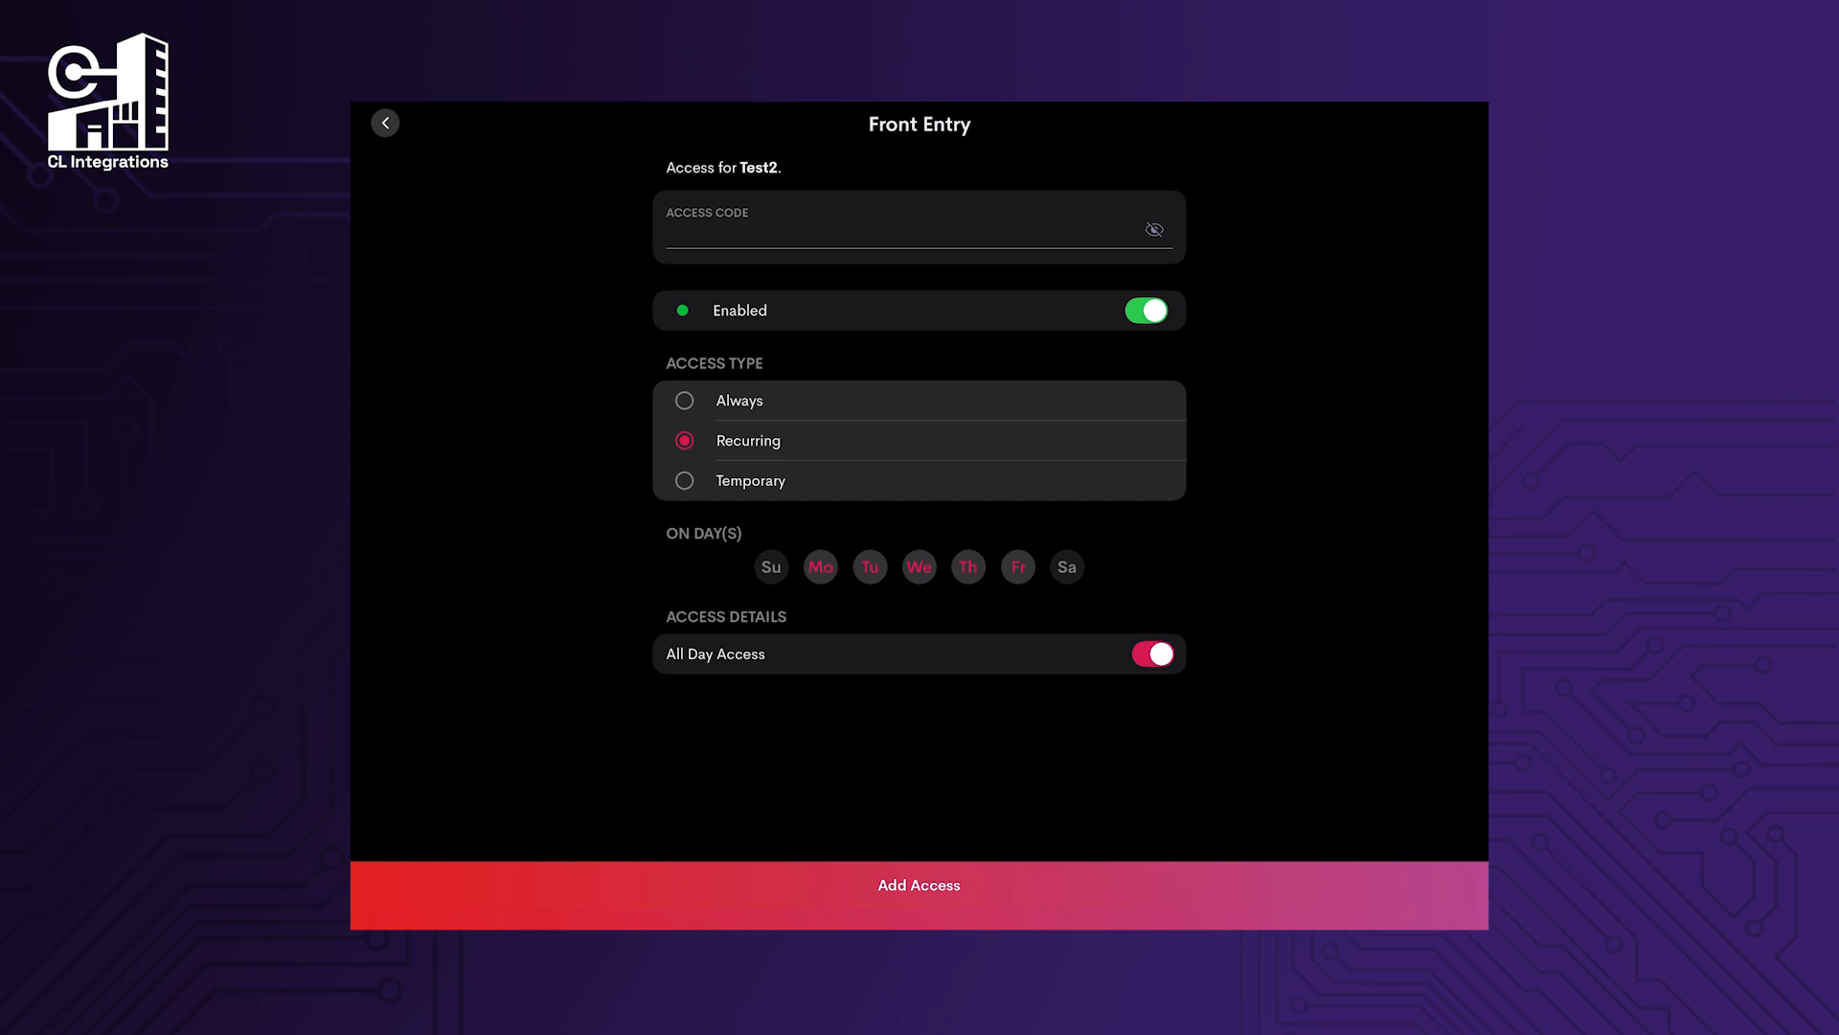
left_click(820, 566)
left_click(870, 566)
left_click(919, 566)
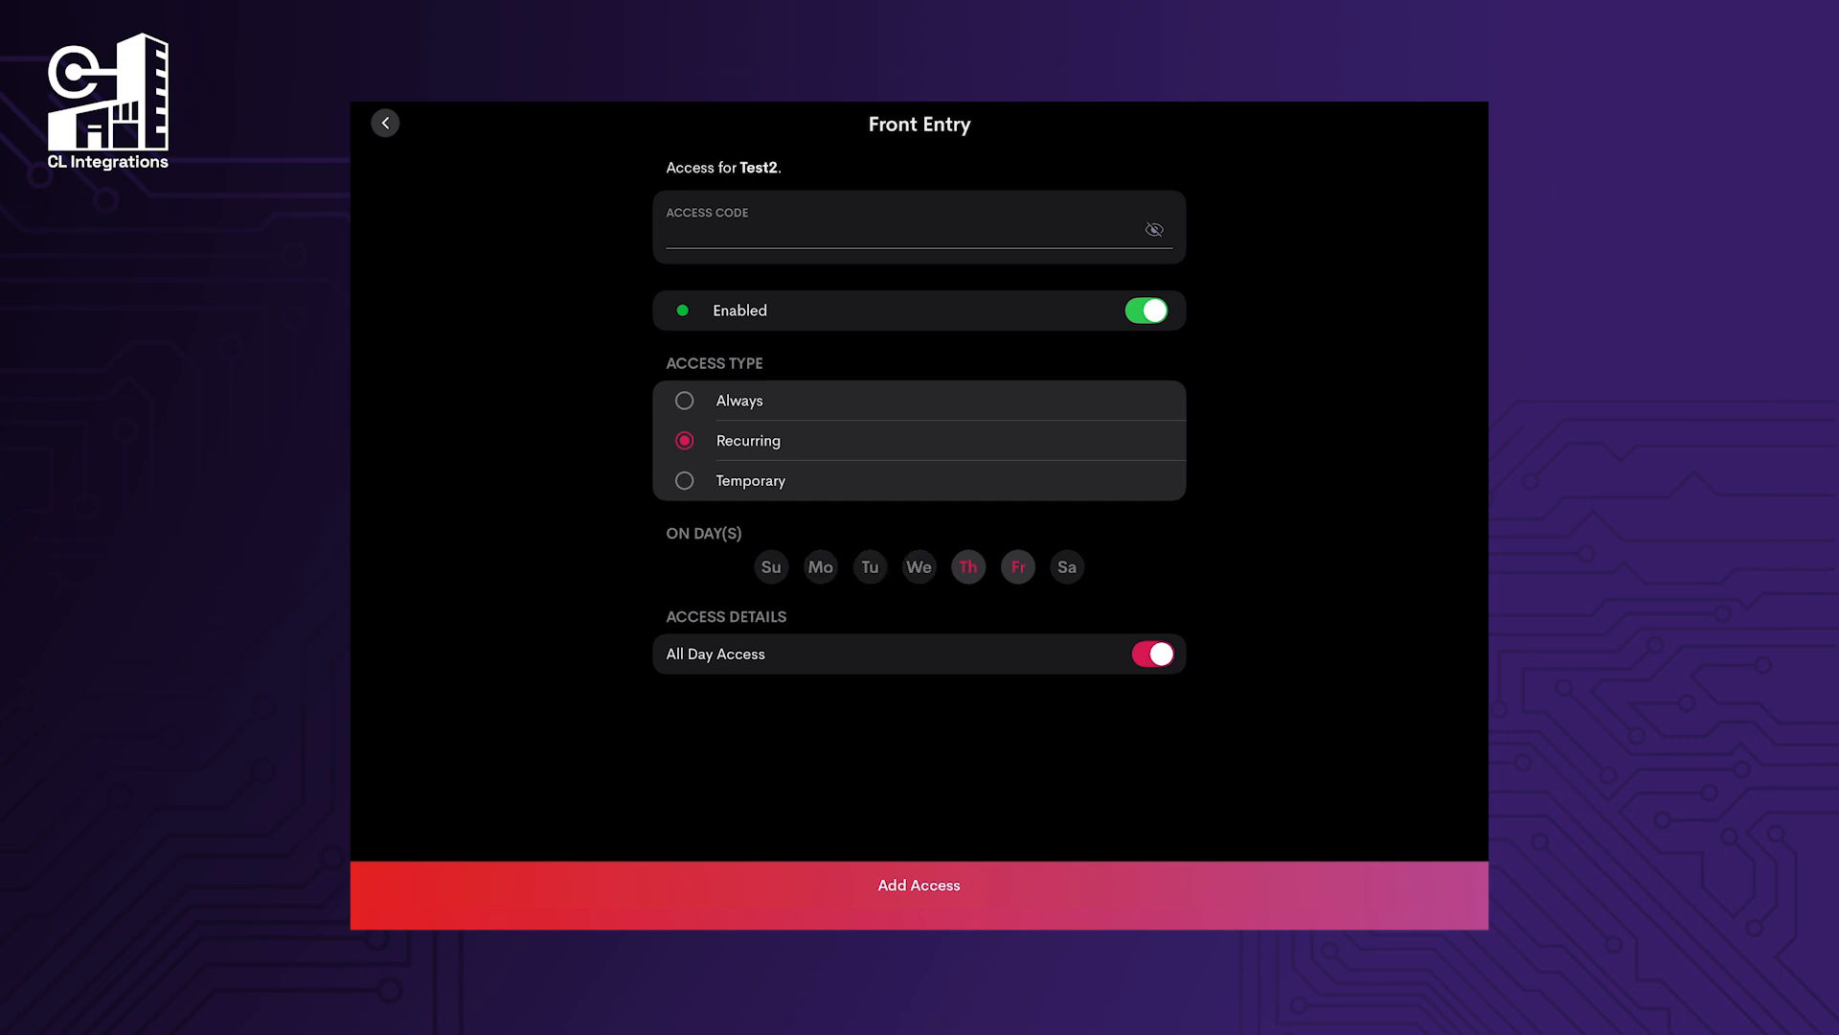
left_click(1153, 653)
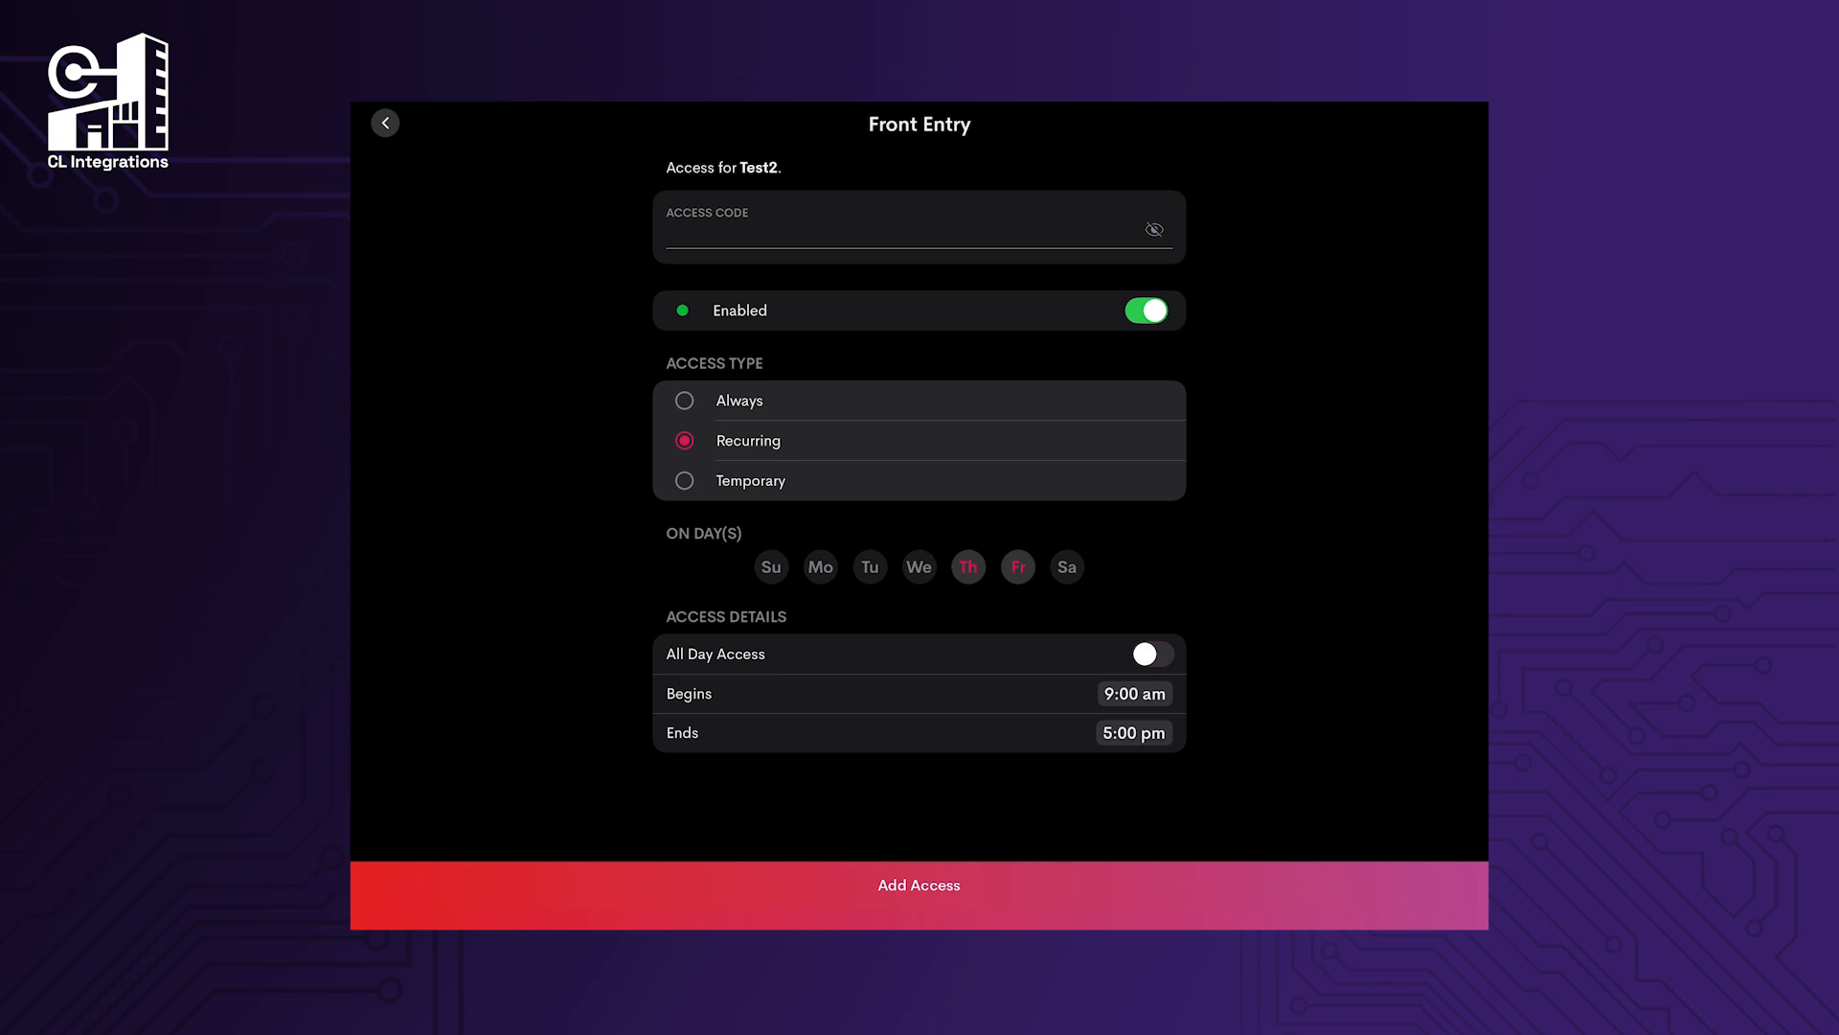
left_click(1134, 732)
scroll(863, 832, "down", 2)
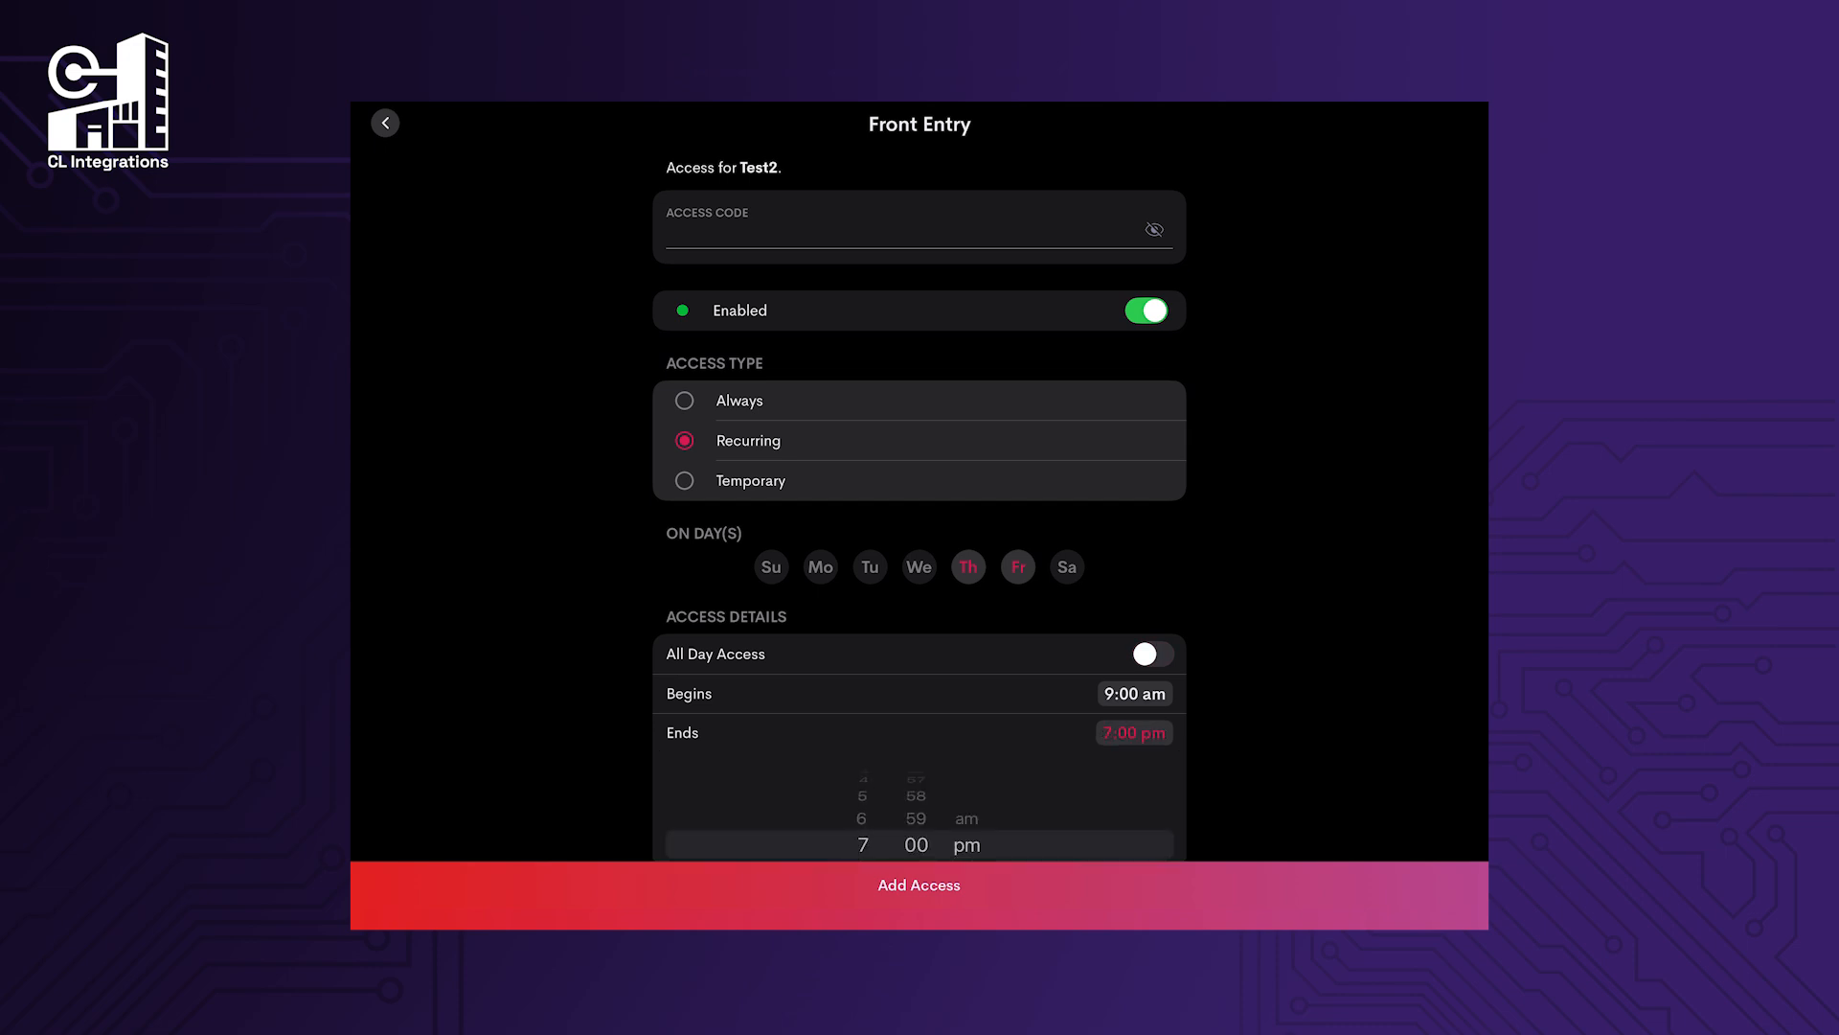
left_click(920, 885)
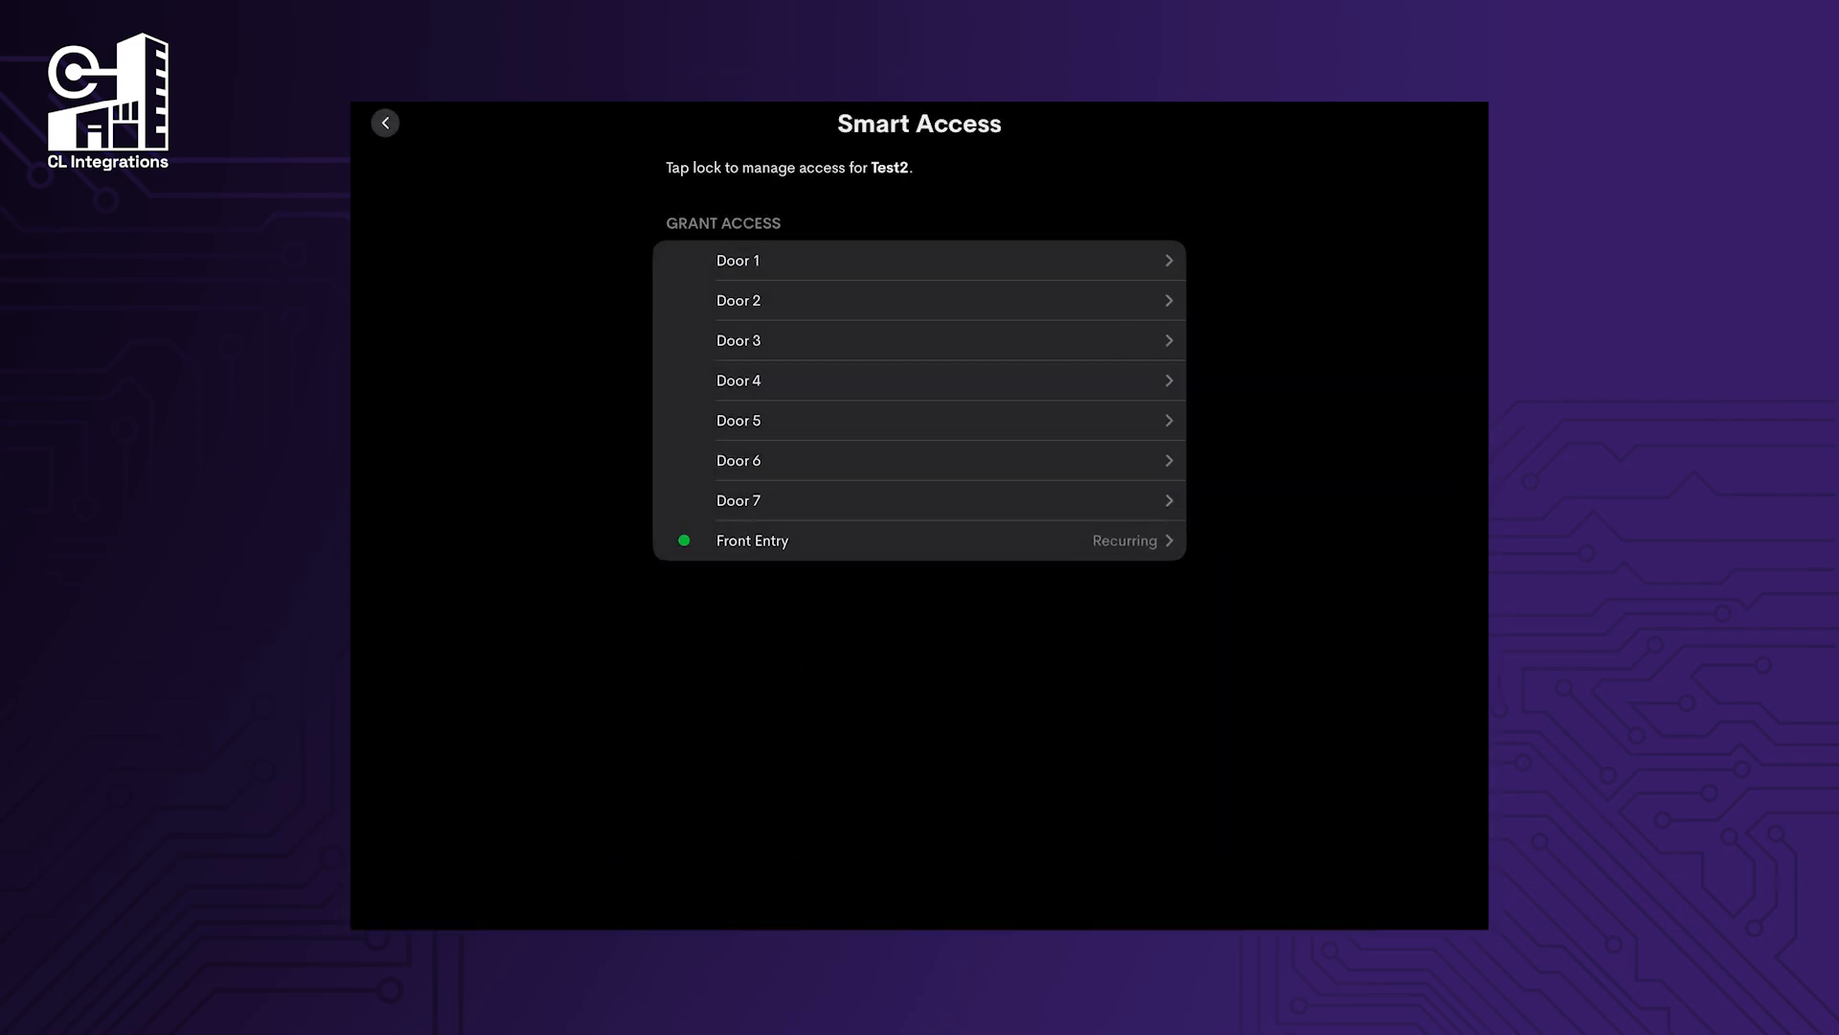
Add a new Smart Access user named Test3.
left_click(386, 123)
left_click(1035, 288)
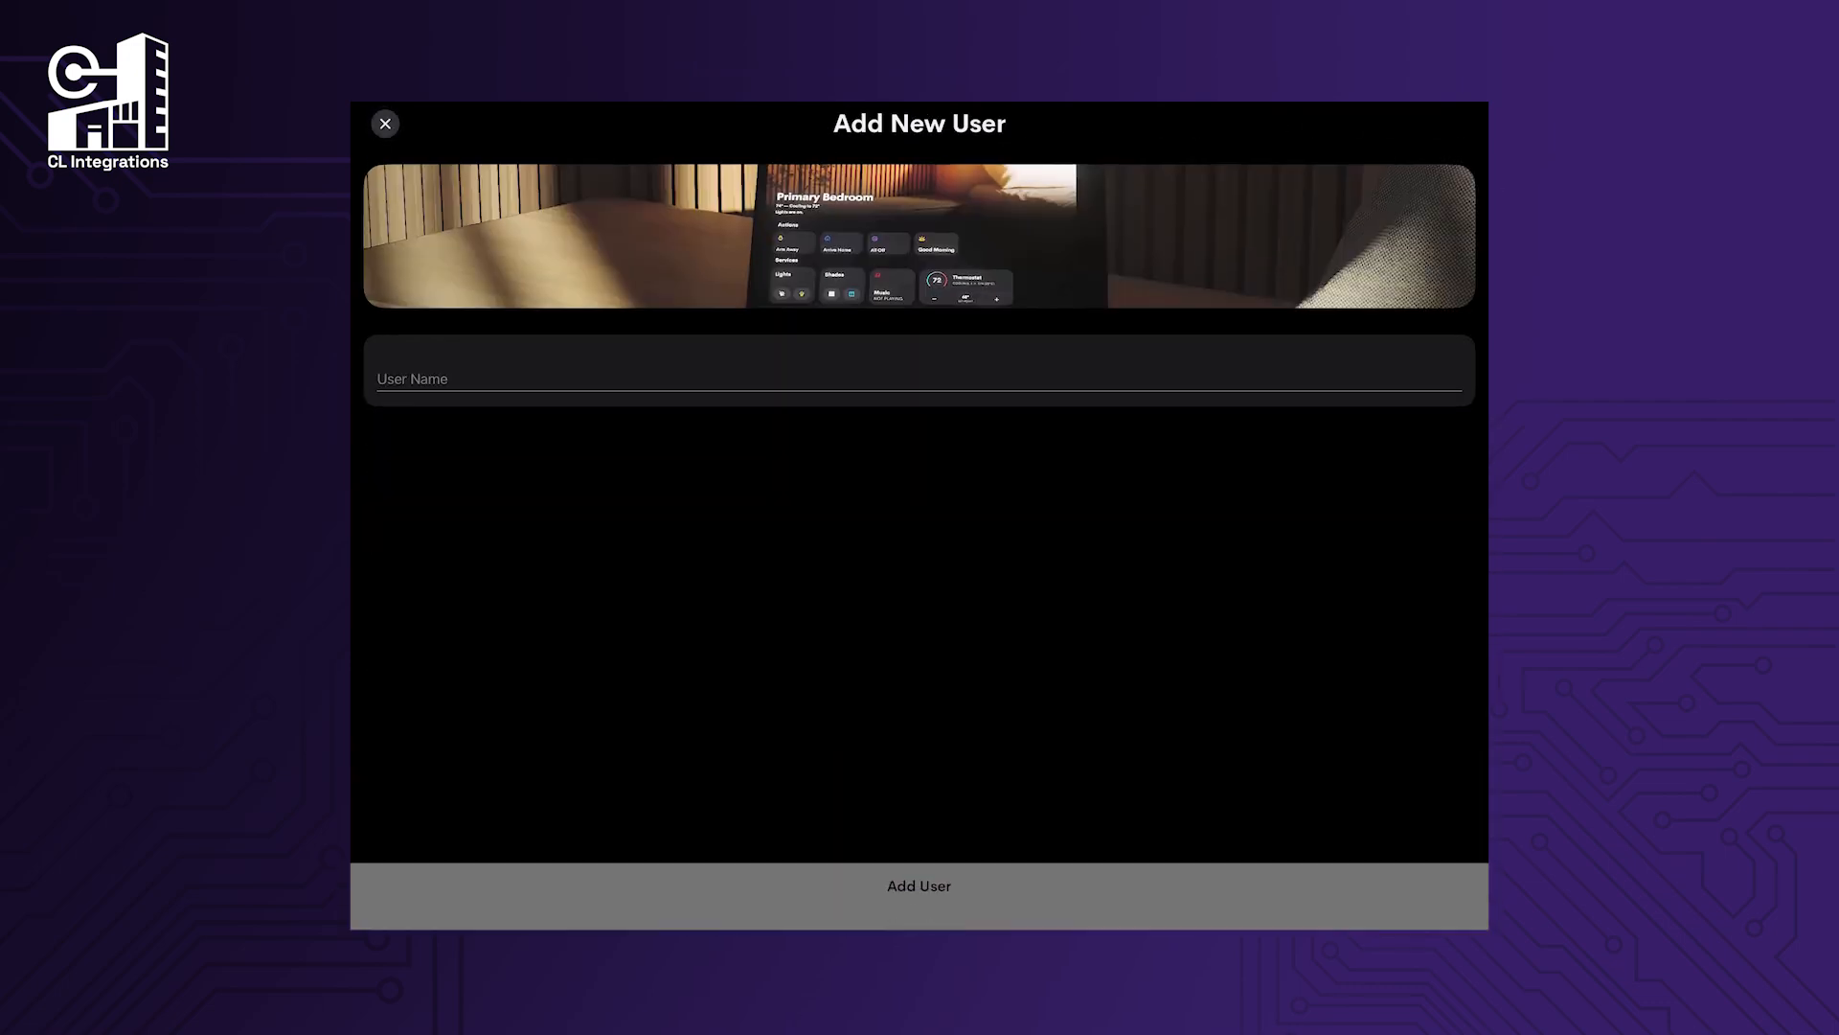
left_click(918, 378)
type("Test3")
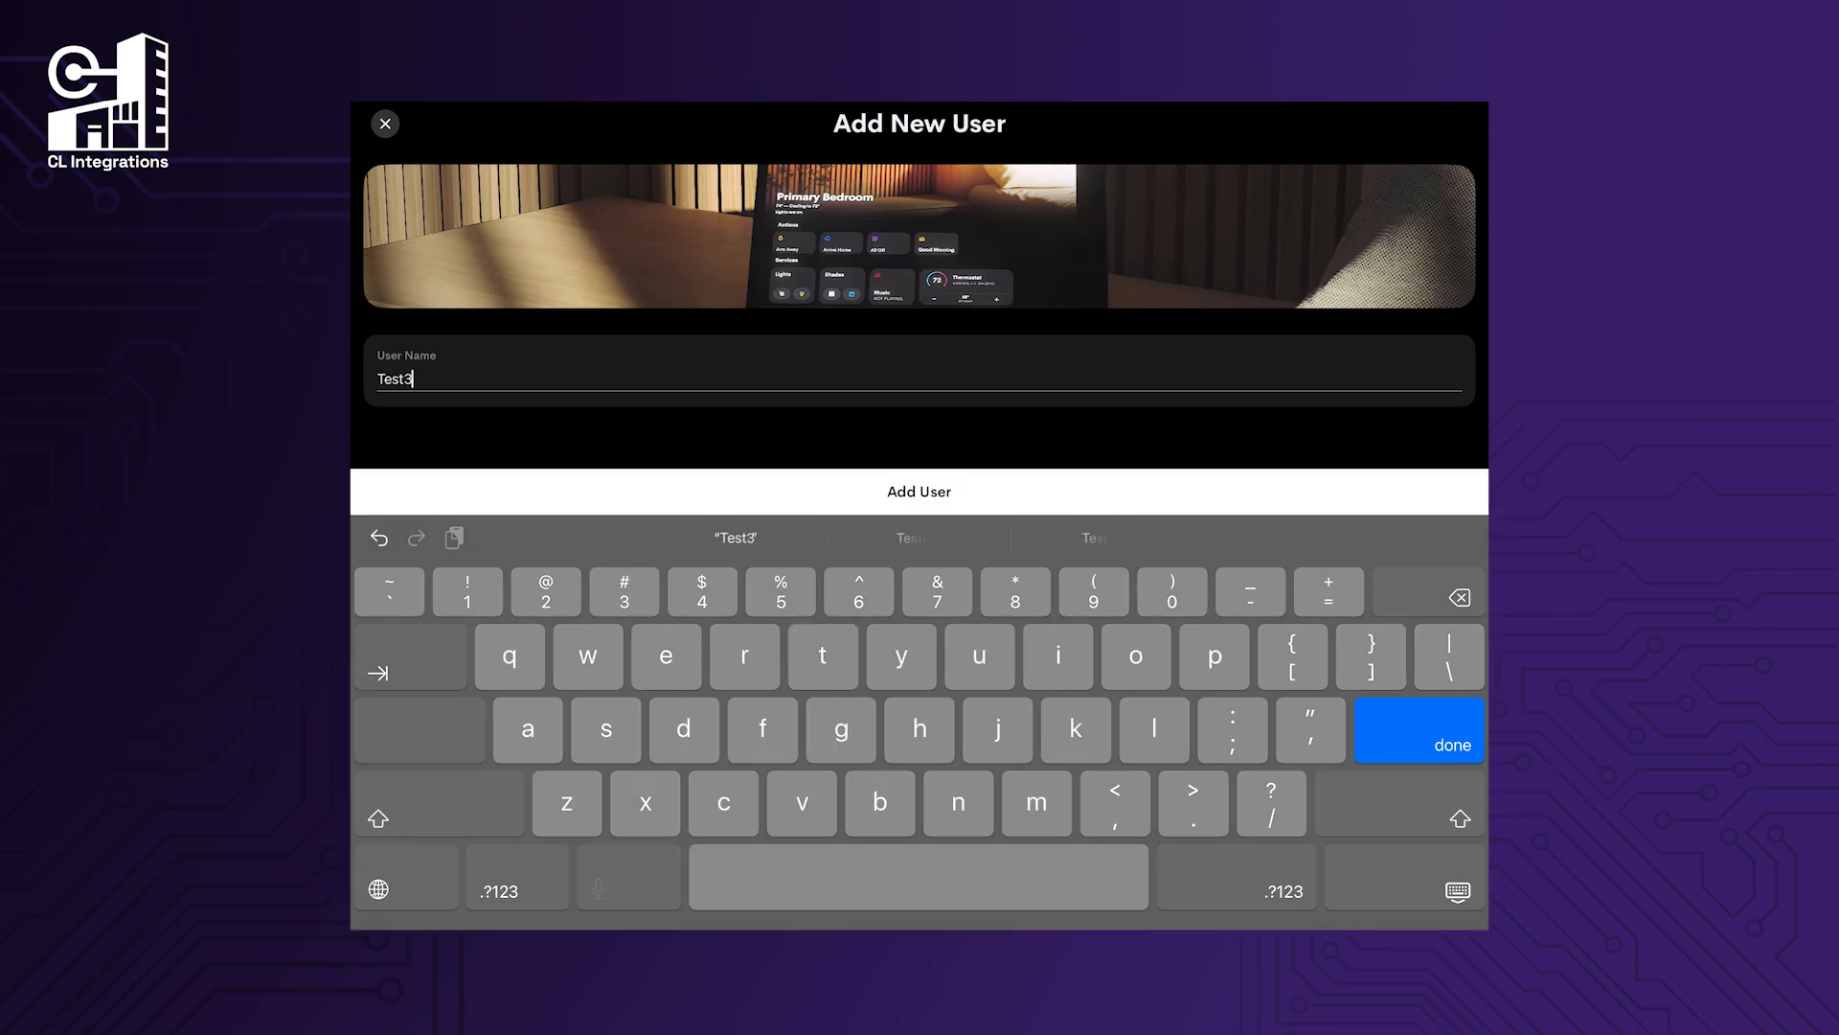
left_click(918, 492)
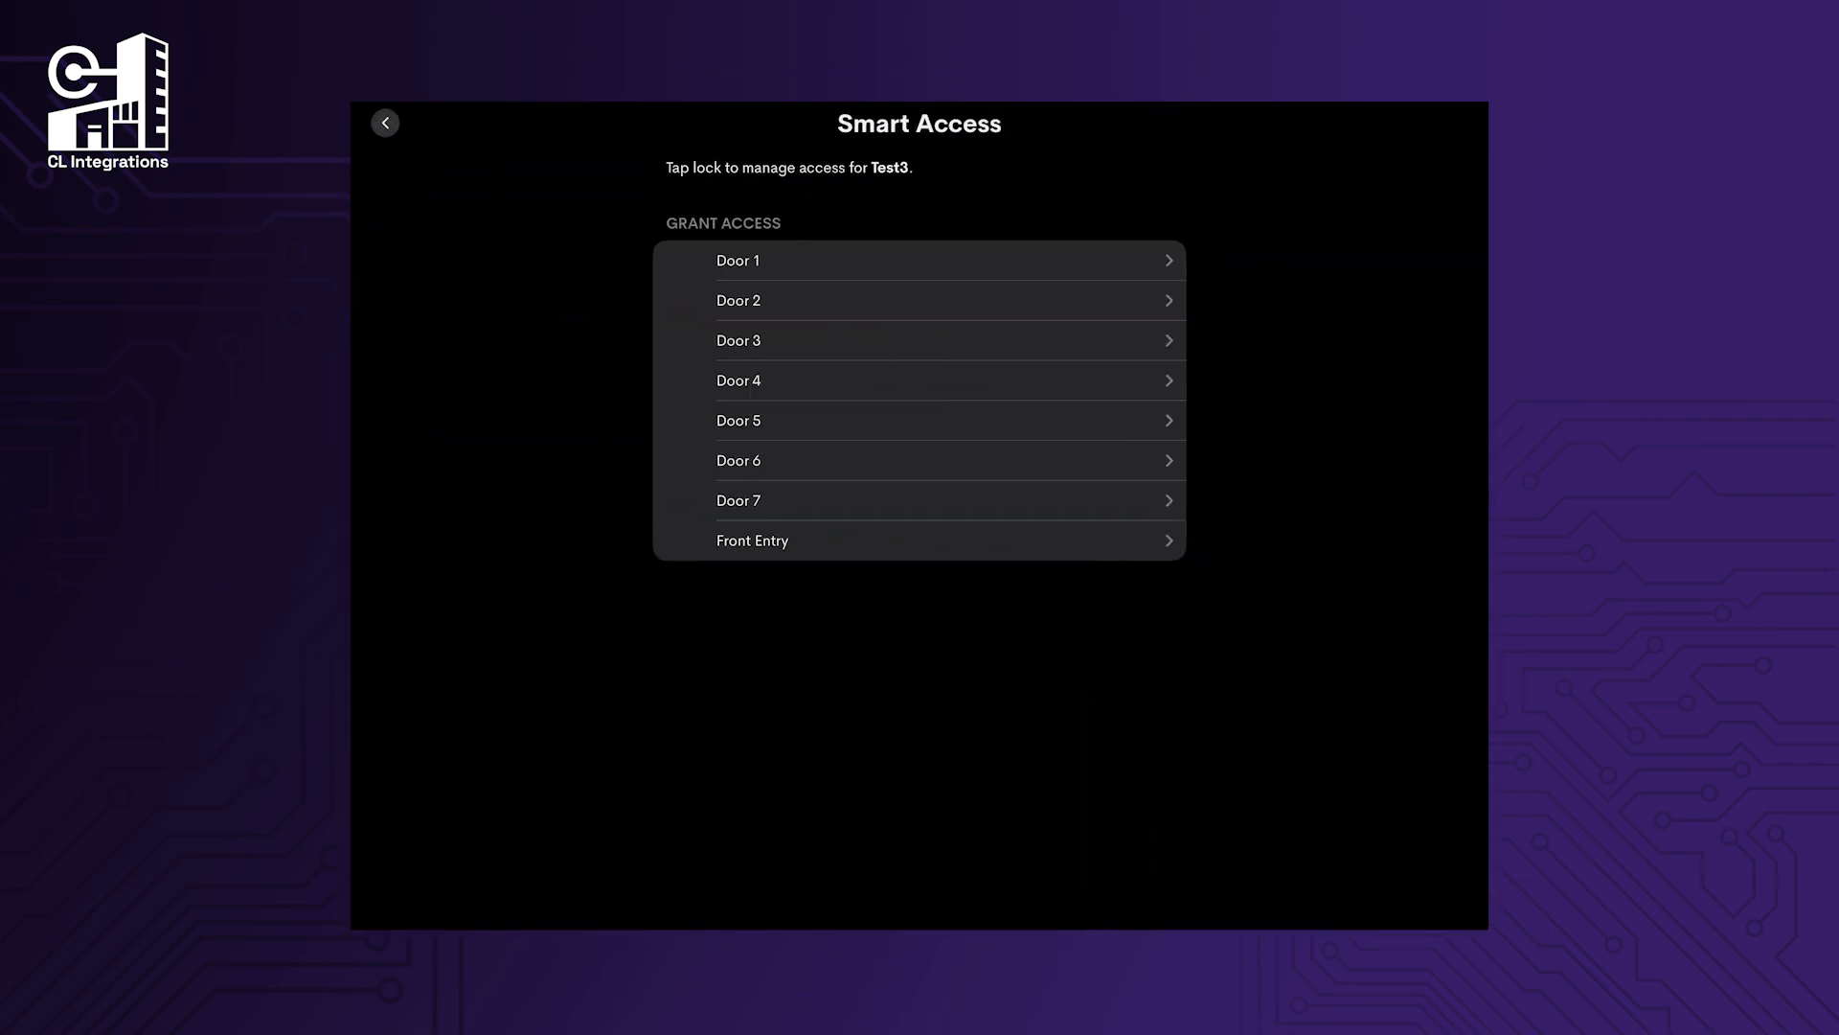
Give Test3 temporary Front Entry access with an access code, ending 15 Jul 2026.
left_click(920, 540)
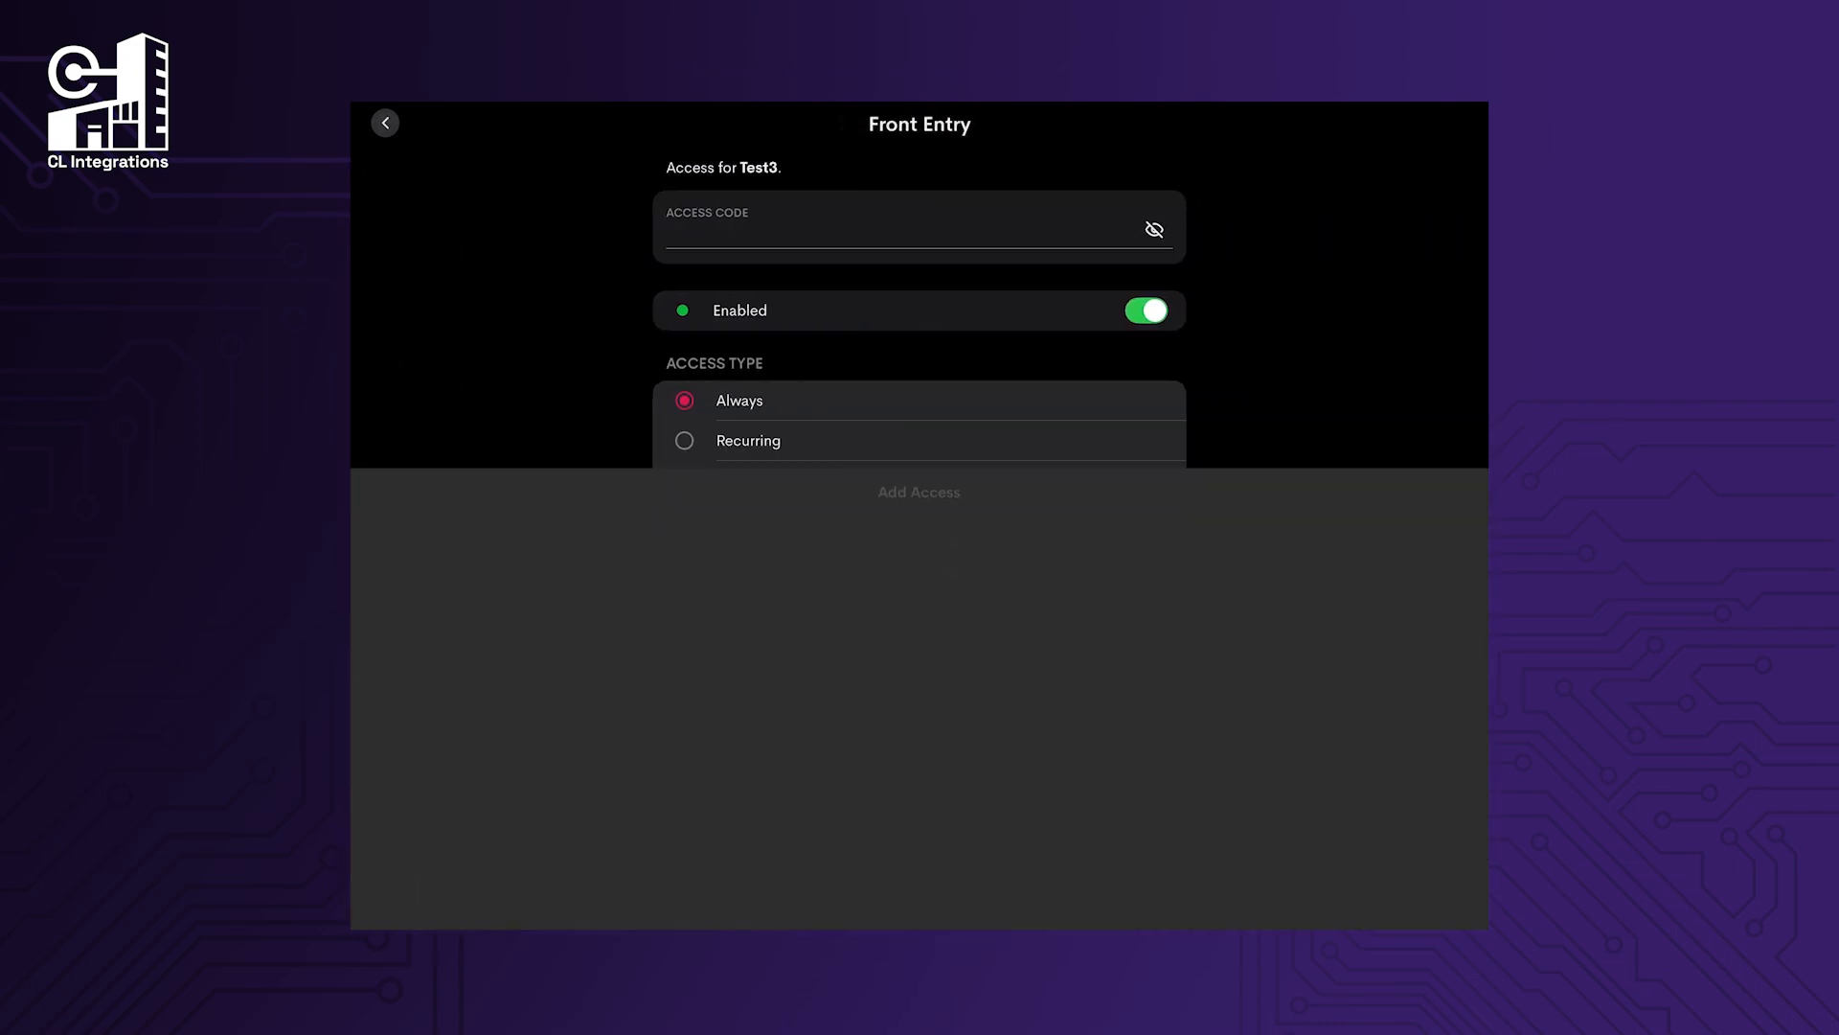
type("12")
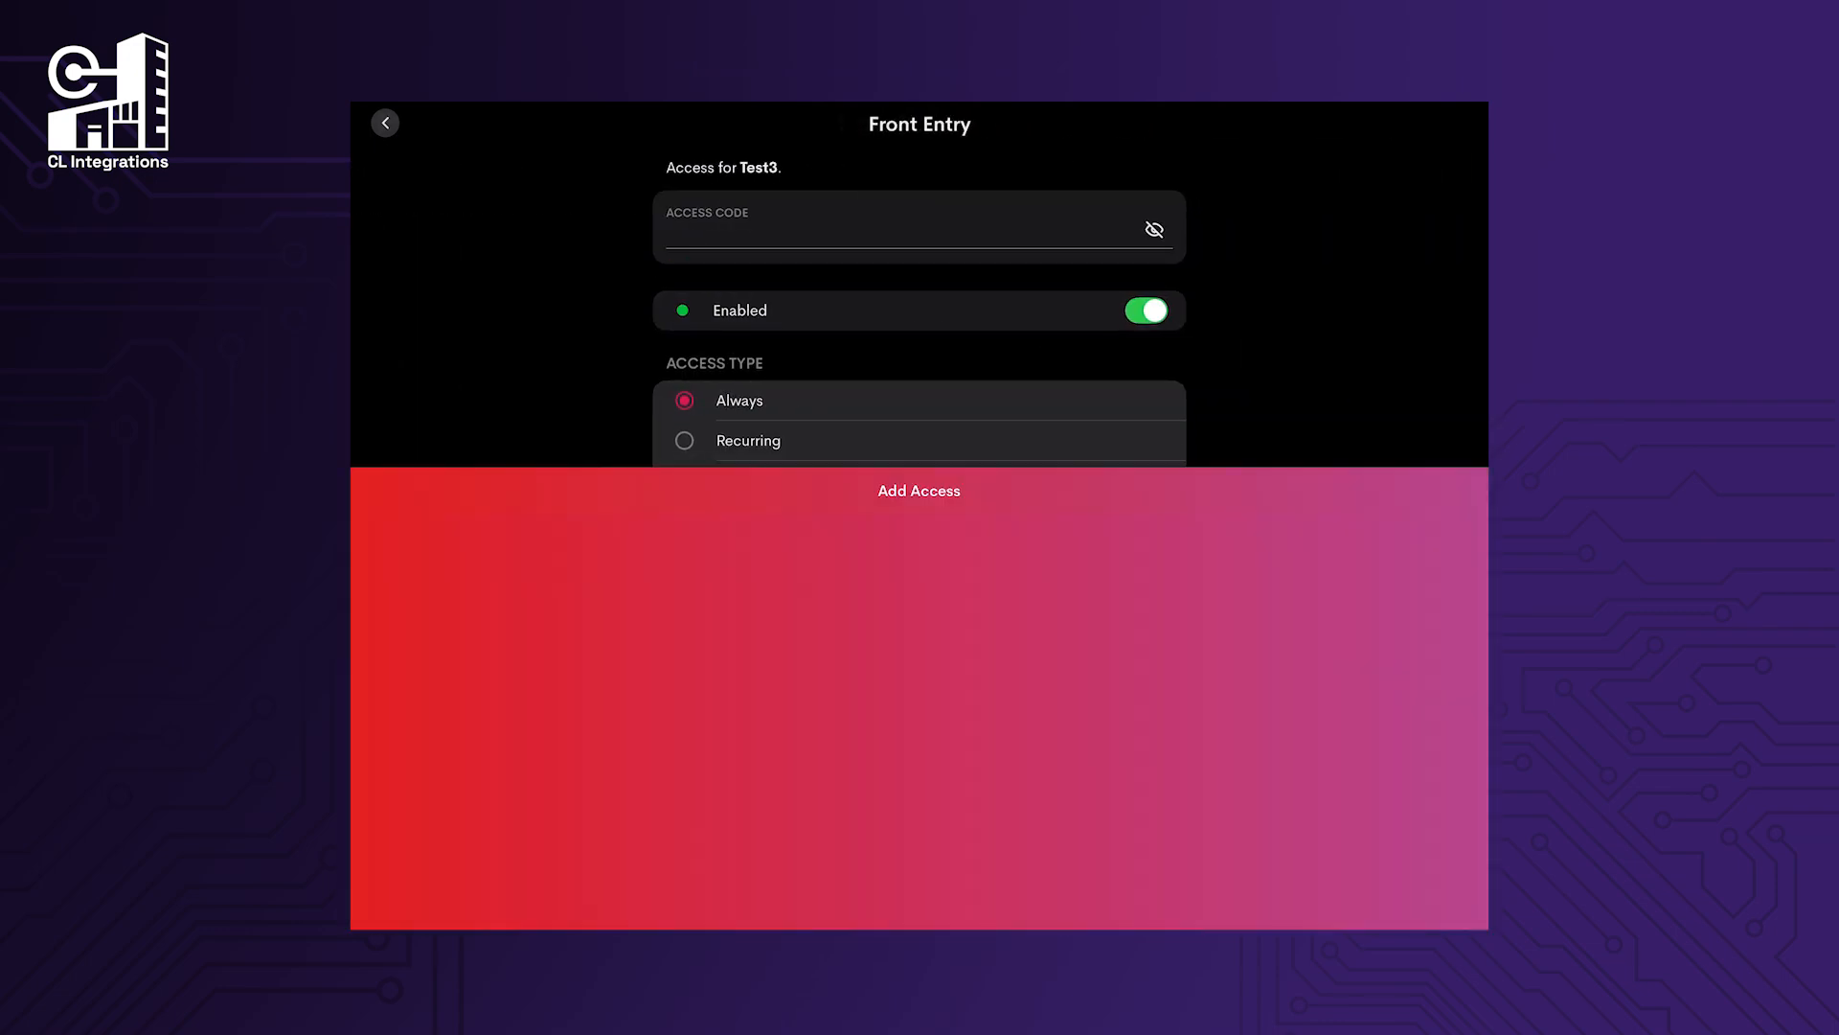
scroll(920, 383, "down", 1)
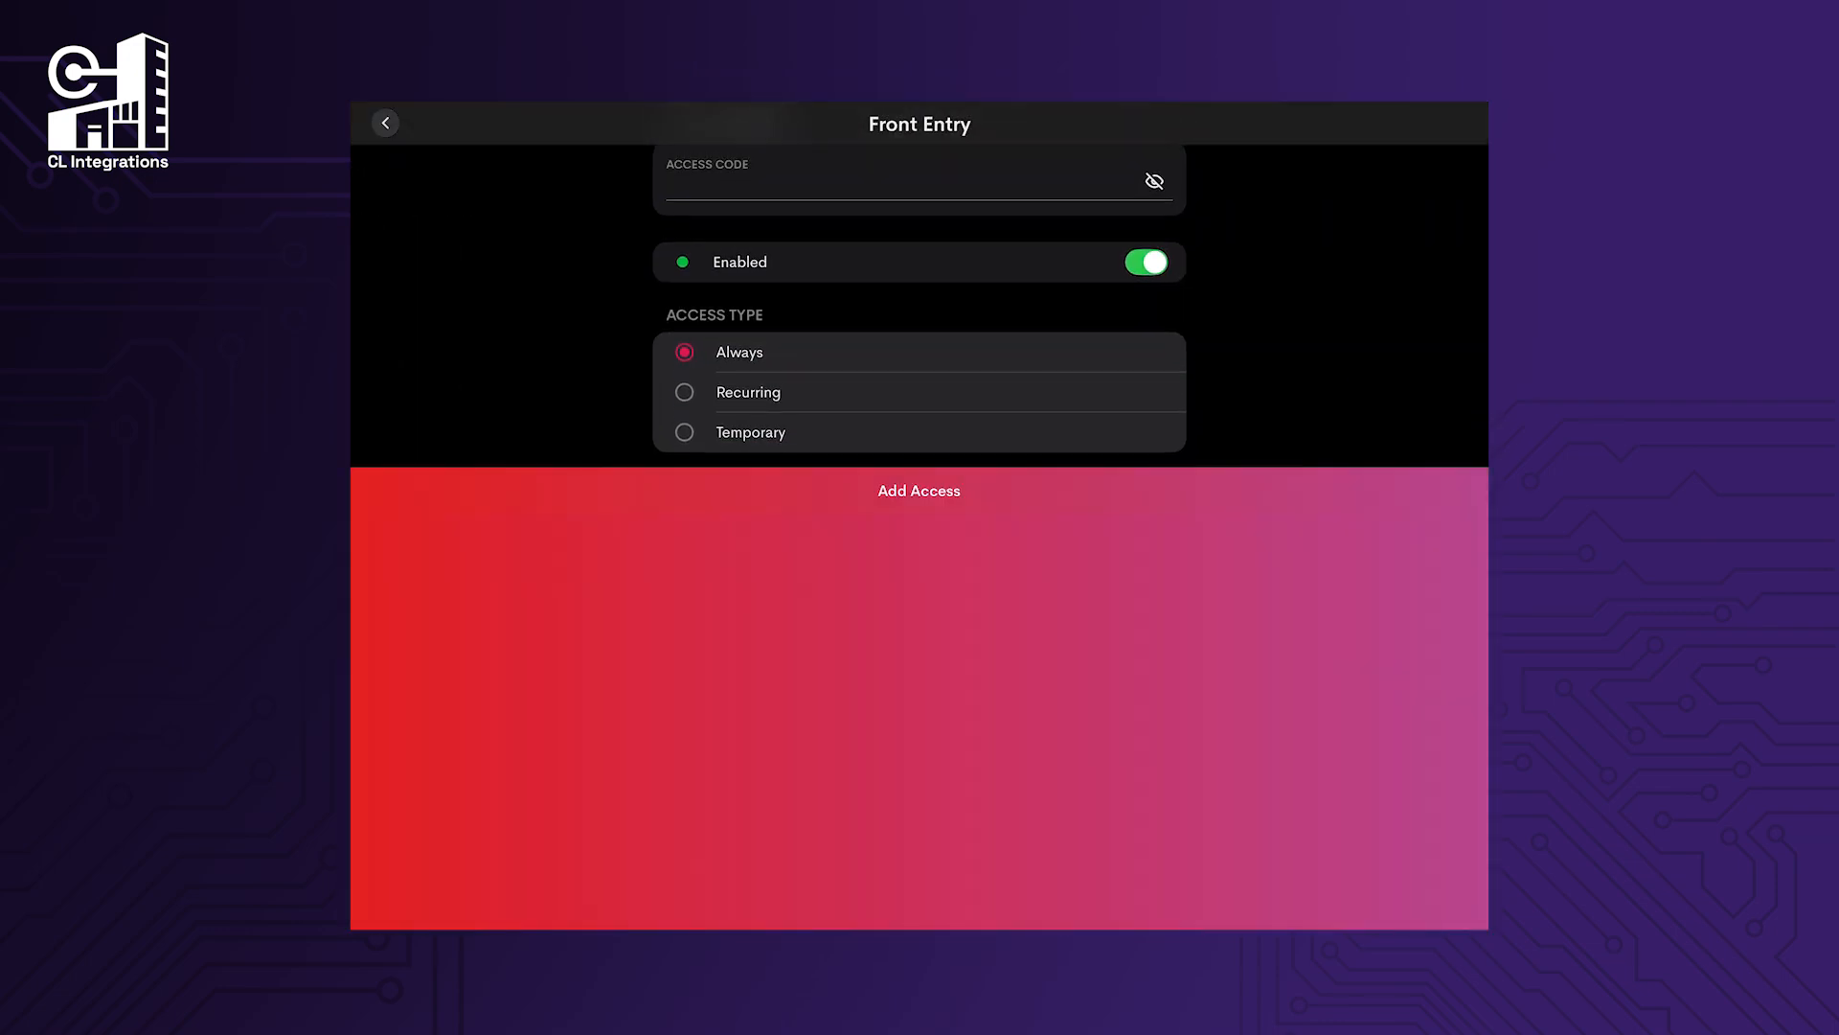
left_click(751, 432)
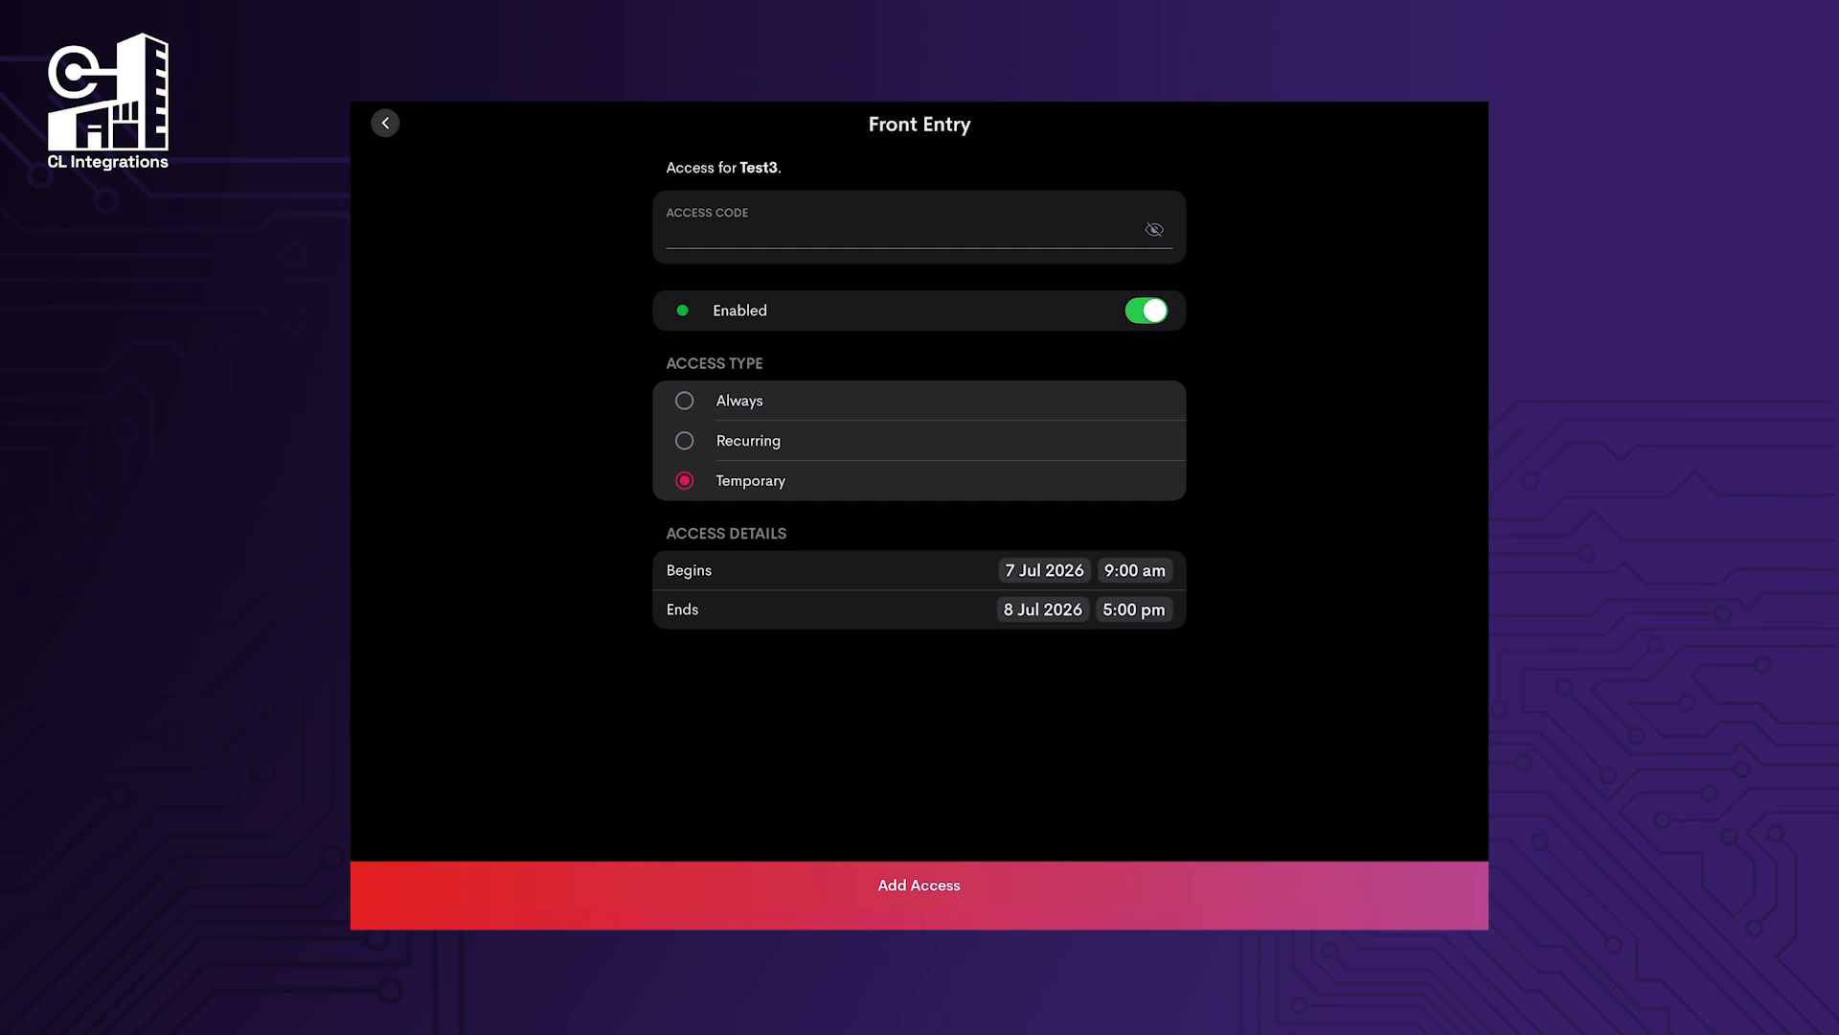
left_click(1043, 609)
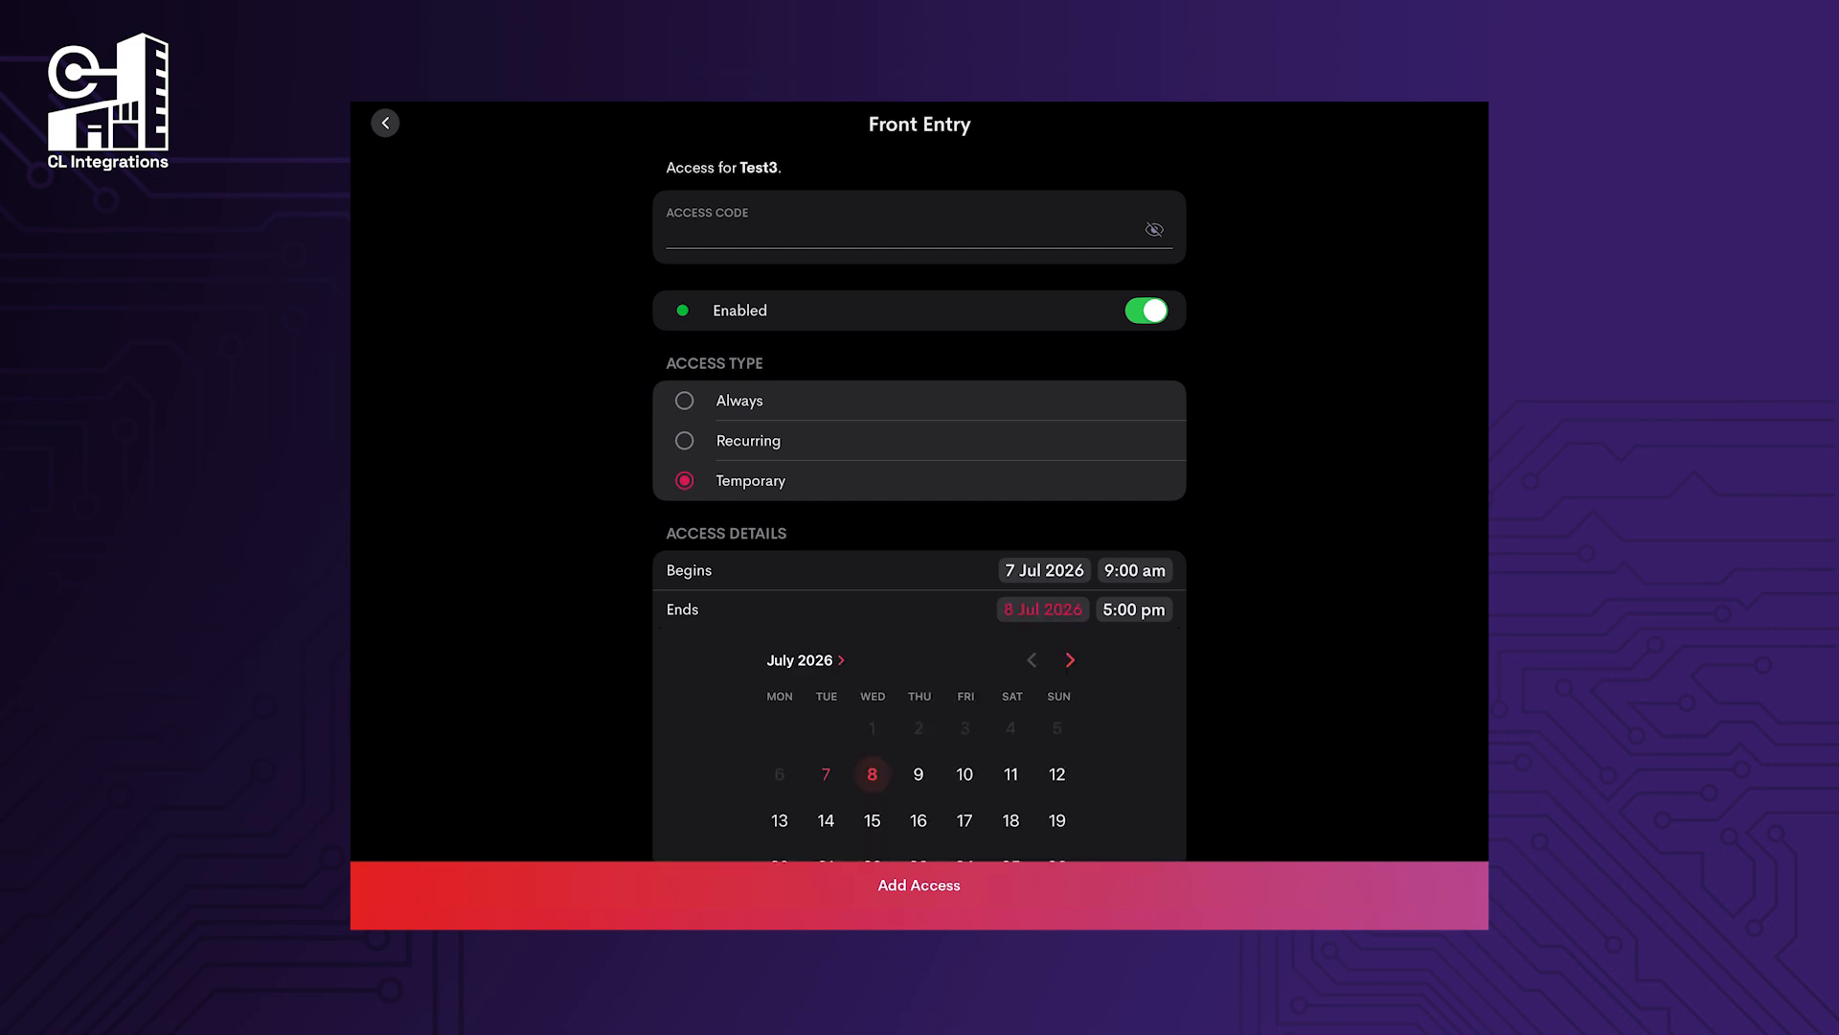
left_click(872, 820)
left_click(920, 885)
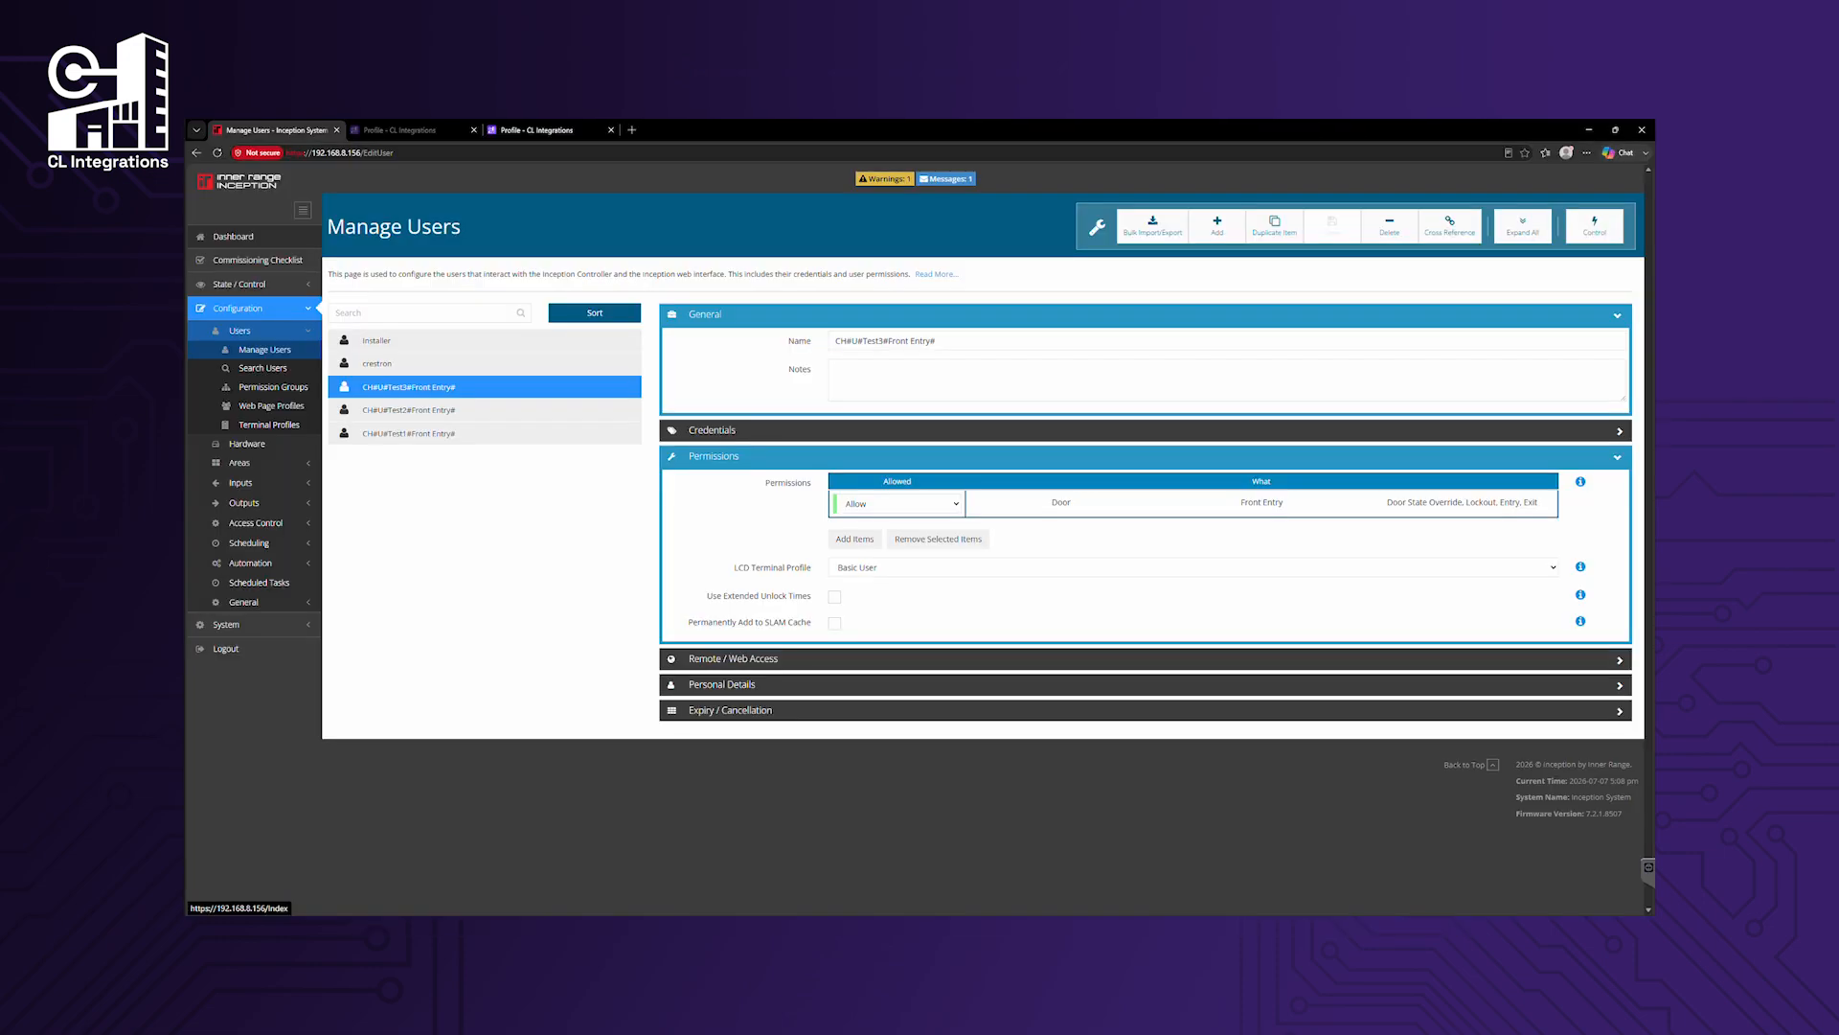
Review the synced Test users' credentials and Test2's Thursday/Friday time period in Inception.
left_click(497, 410)
left_click(500, 436)
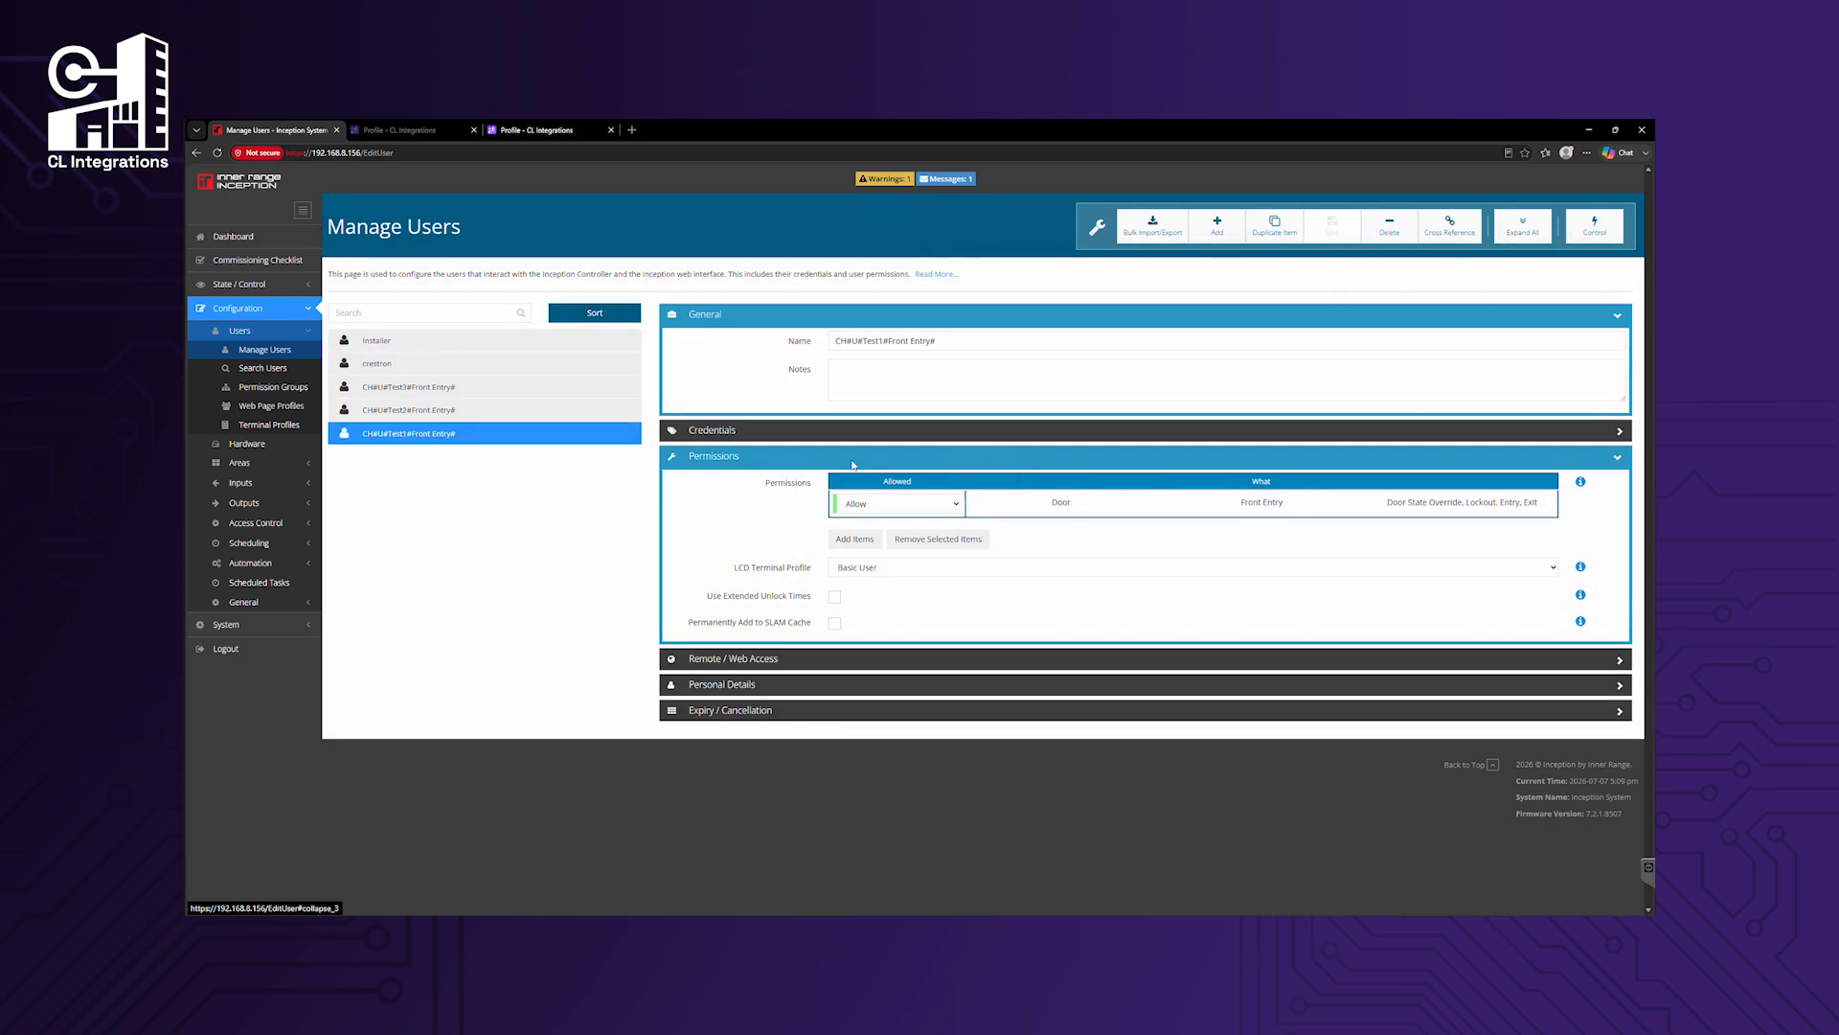
left_click(886, 439)
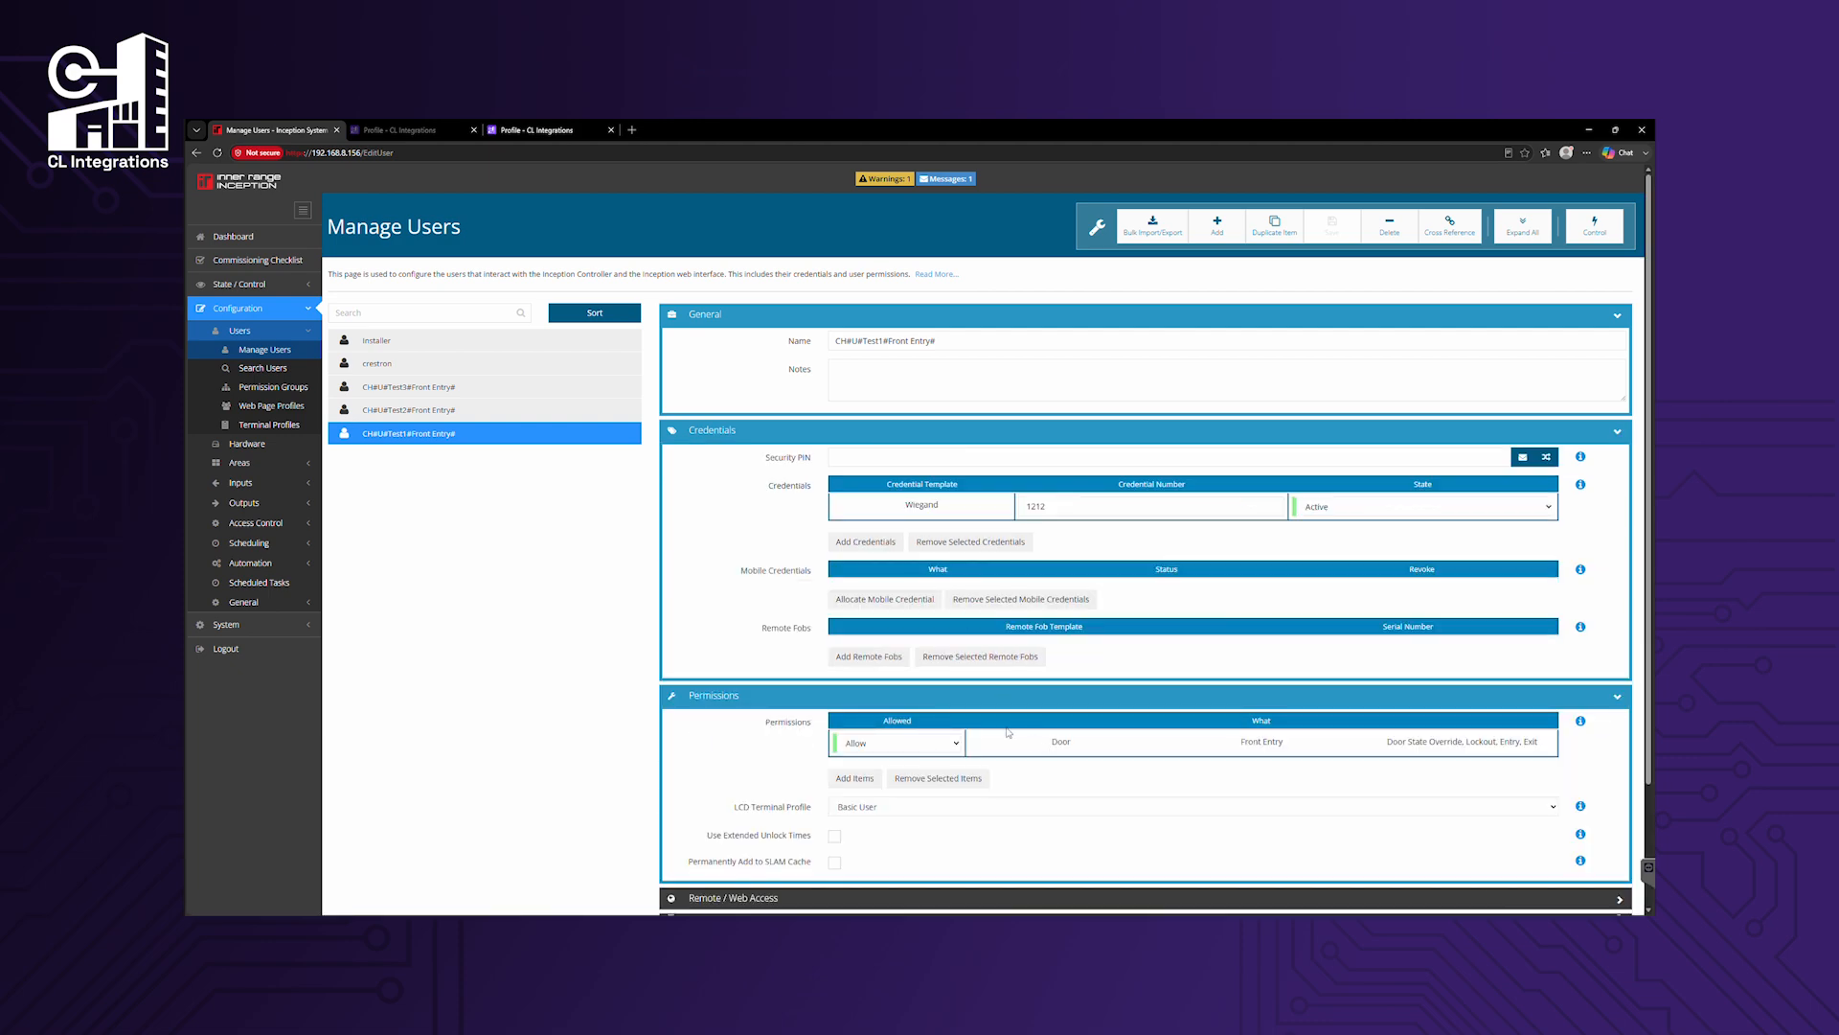
left_click(483, 411)
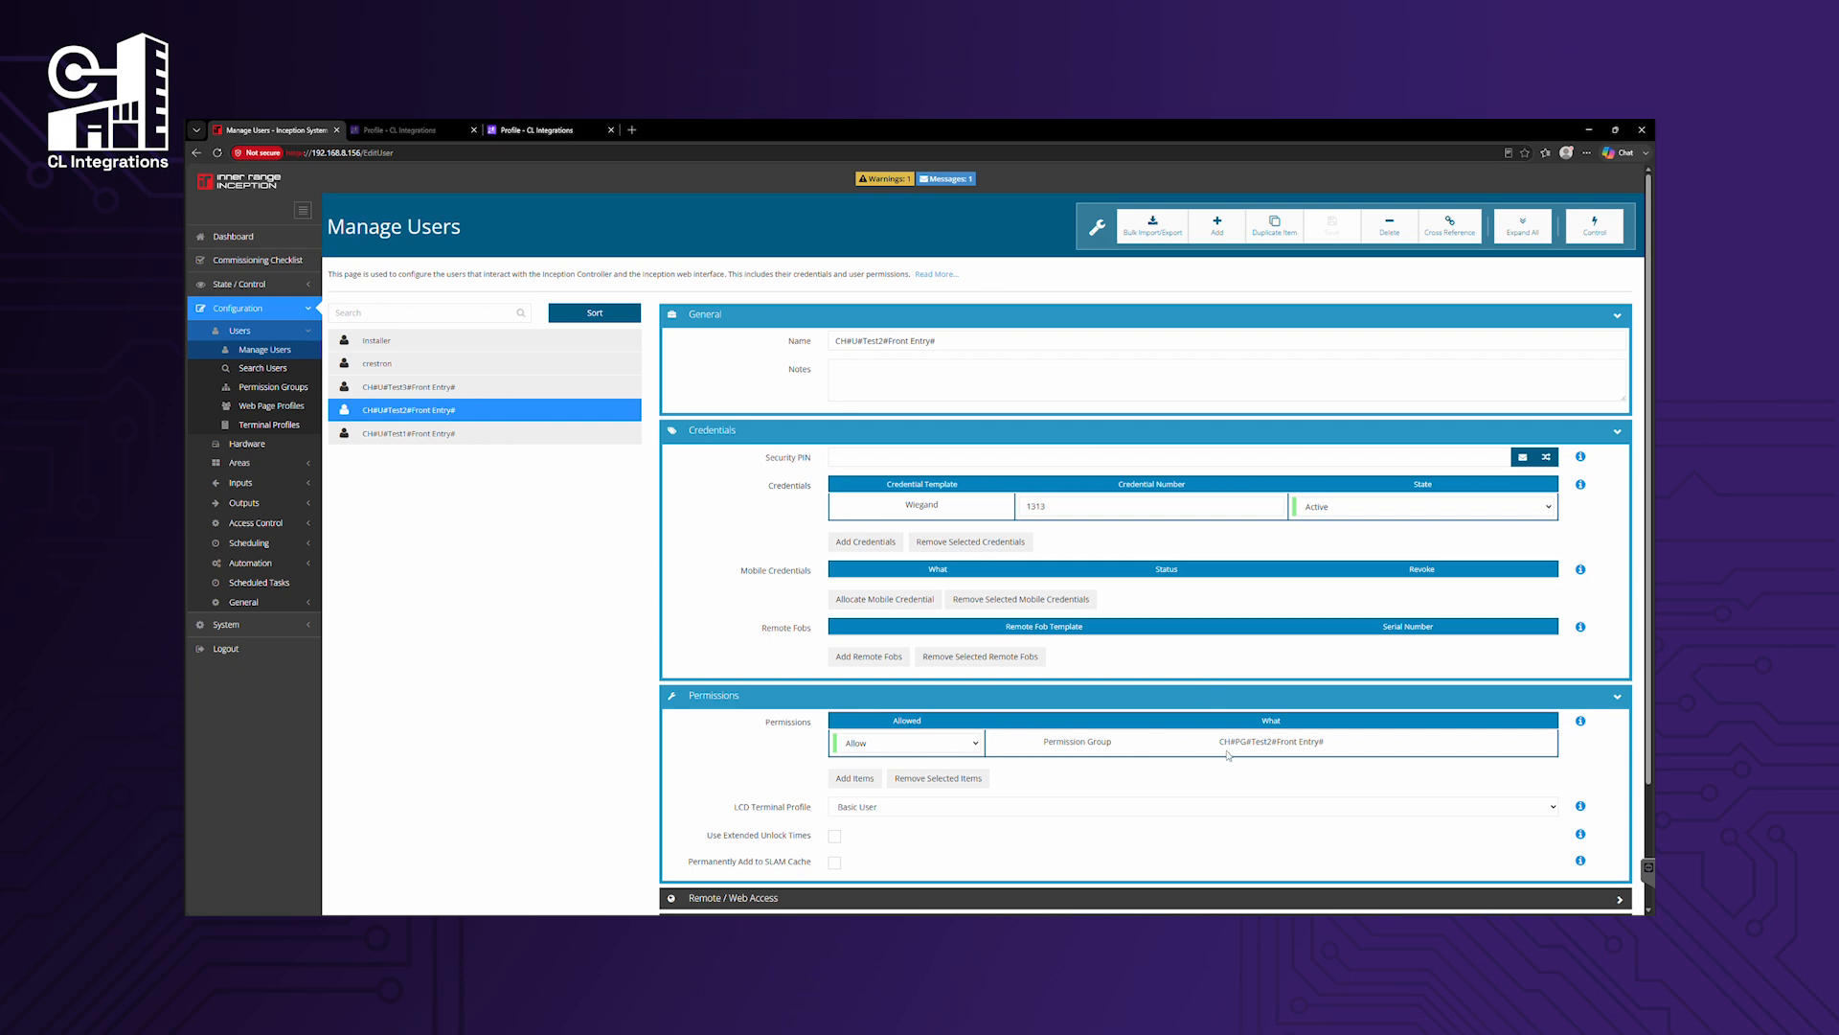
left_click(251, 542)
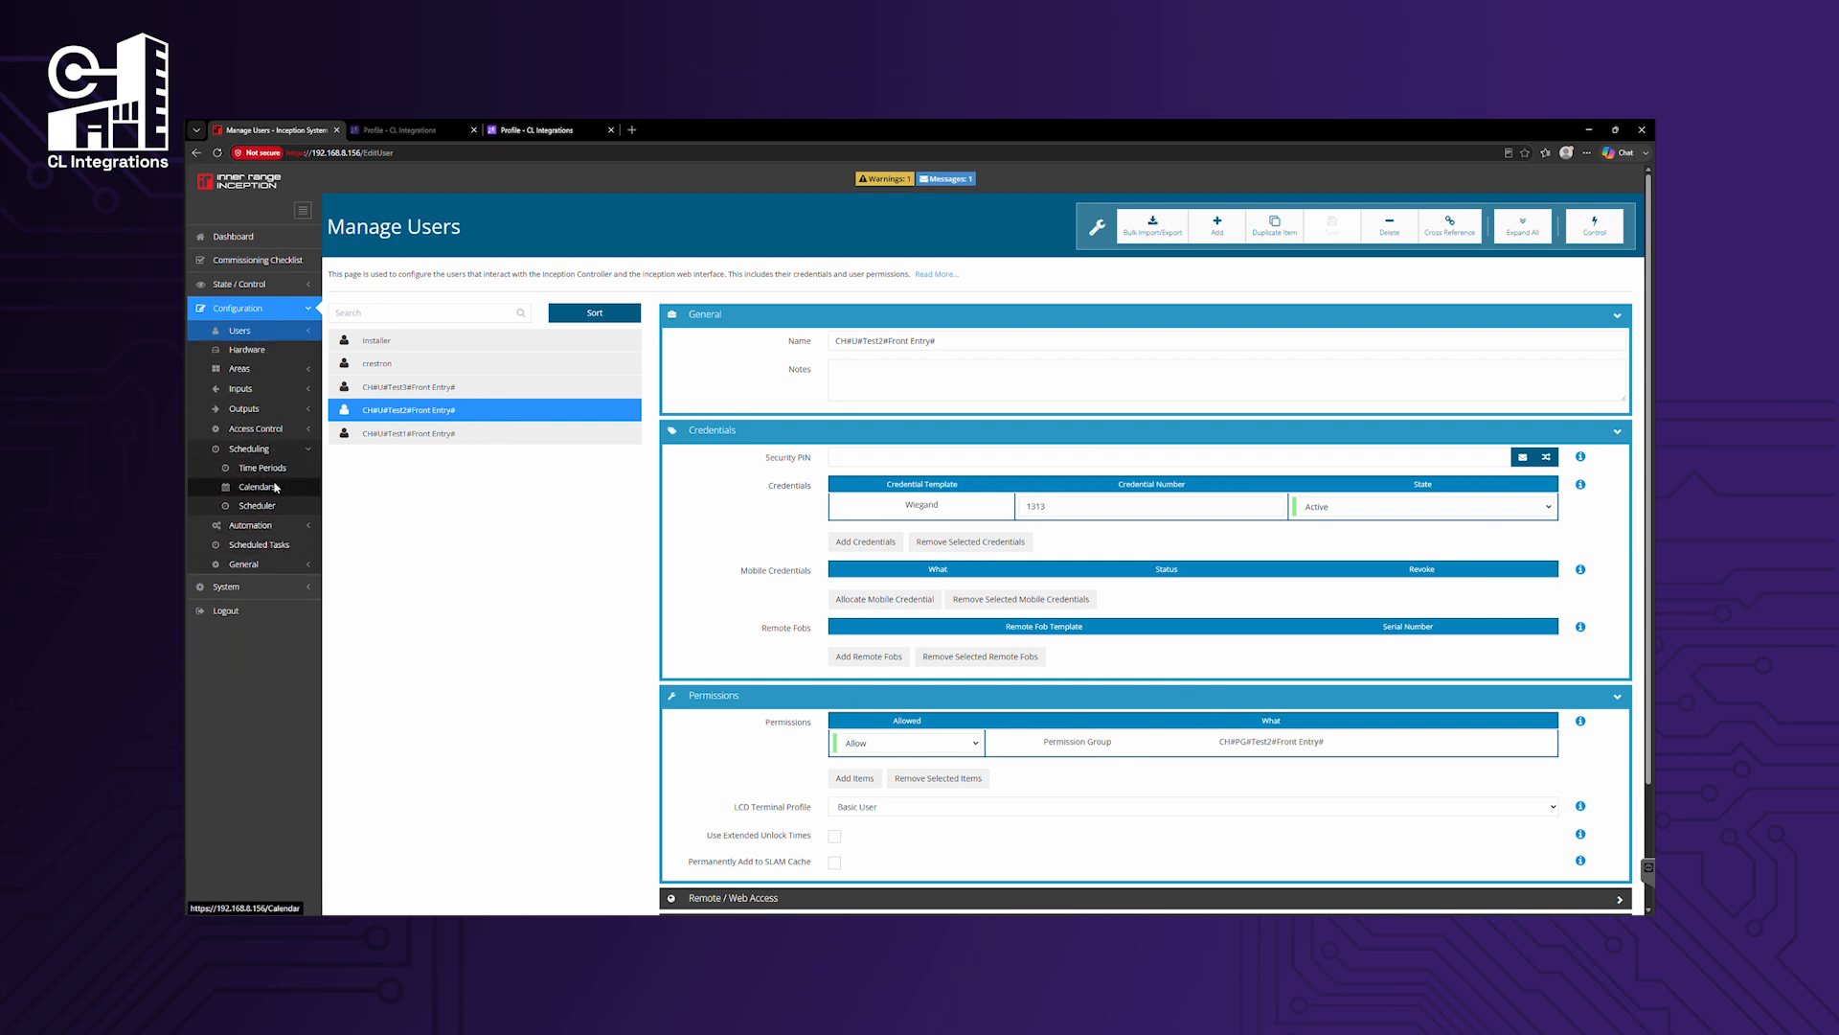
left_click(275, 470)
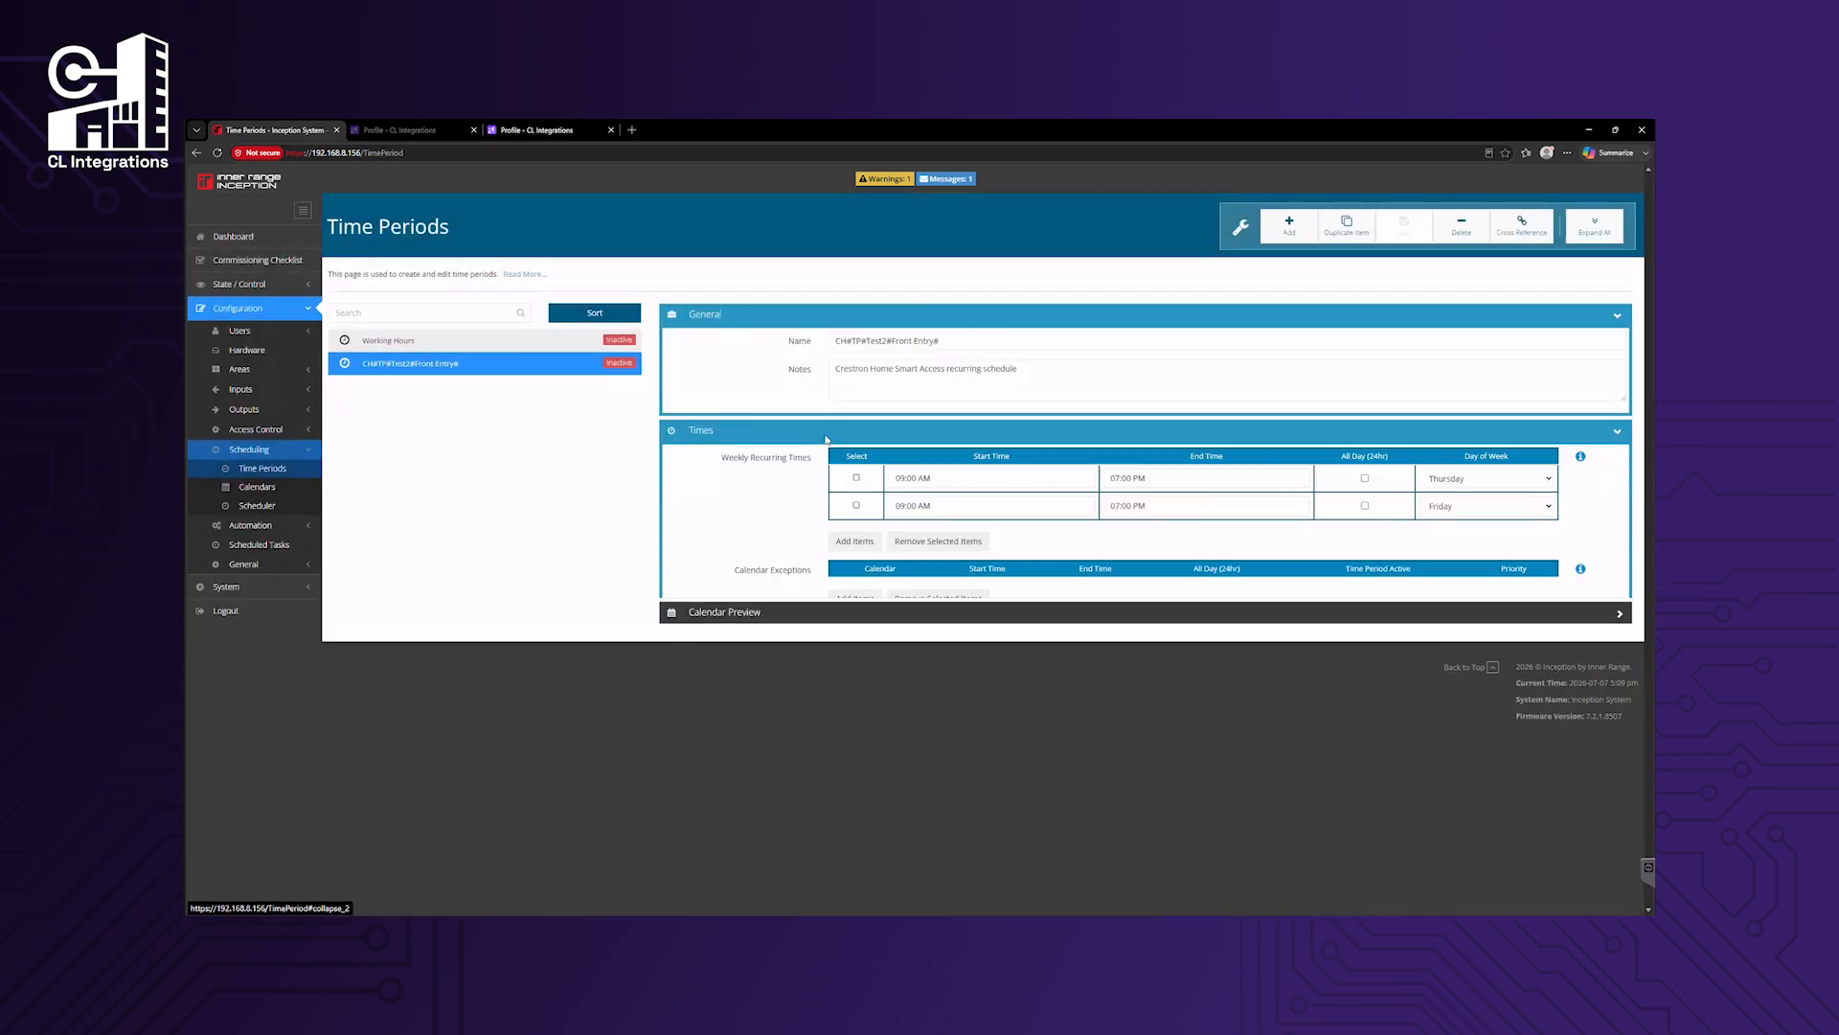
Check Test3's 7–15 July expiry under Expiry / Cancellation in Manage Users.
left_click(251, 331)
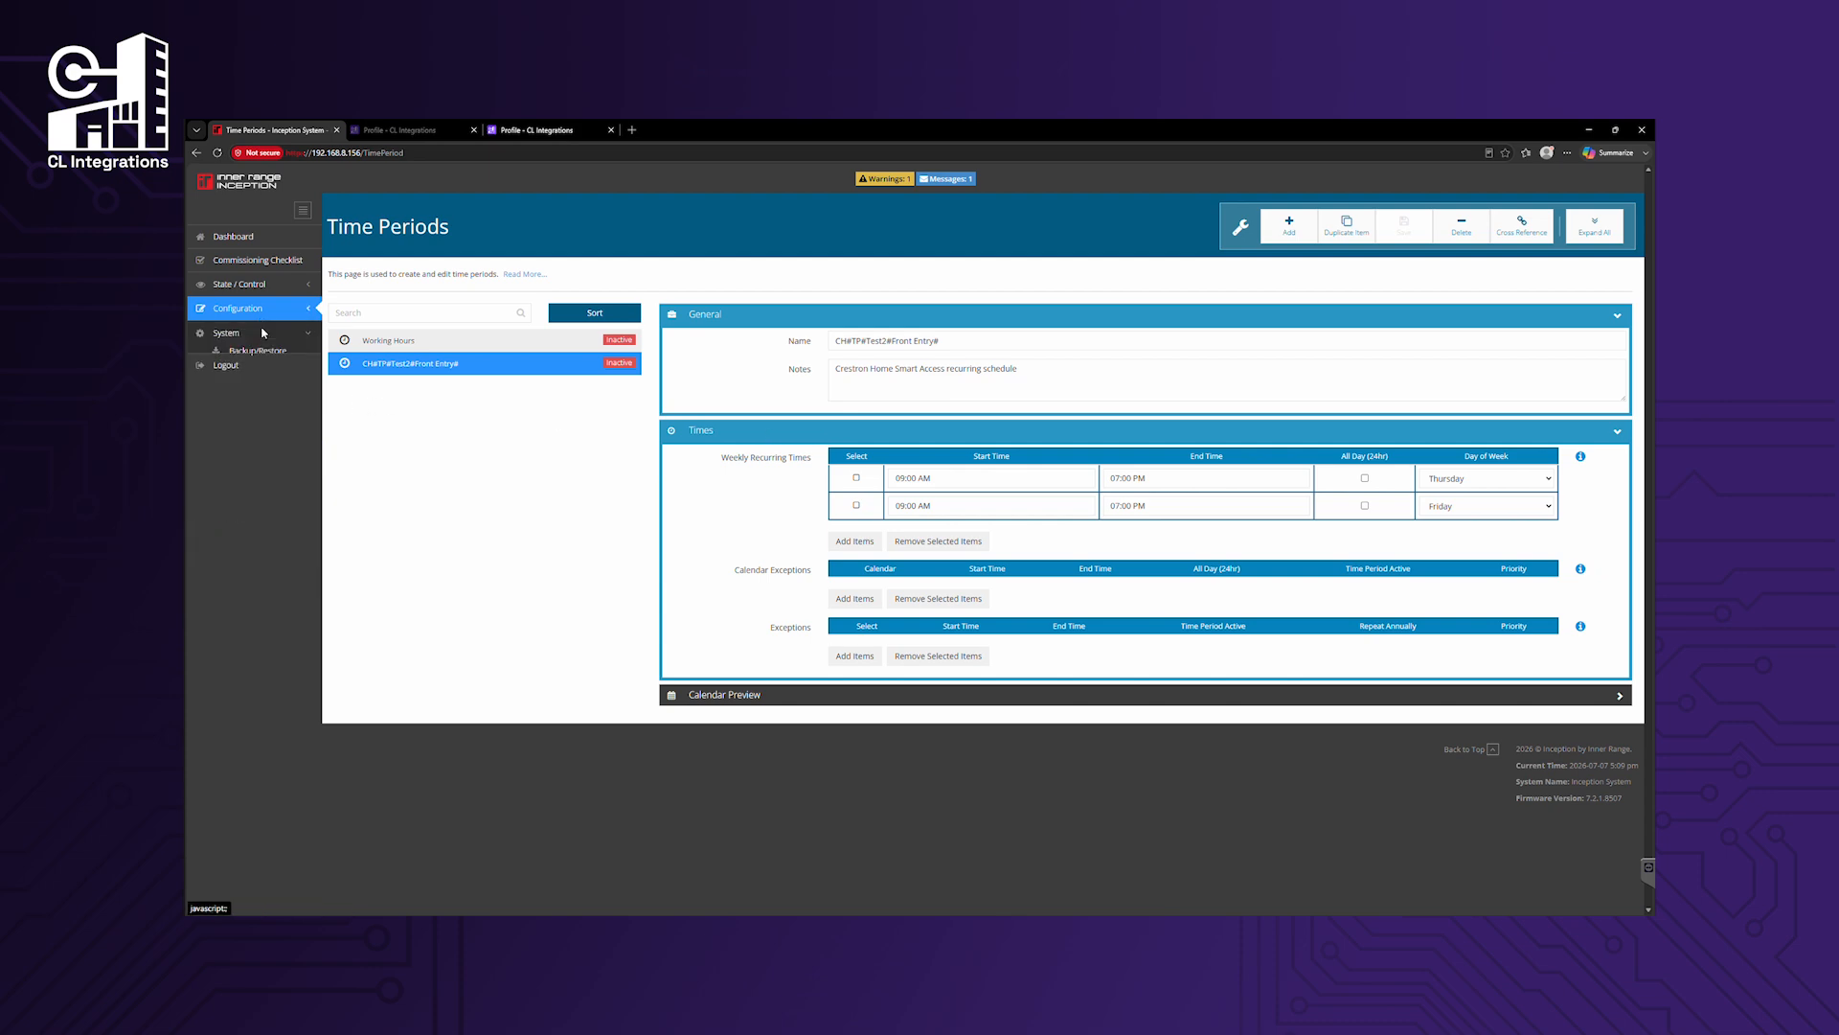
left_click(272, 354)
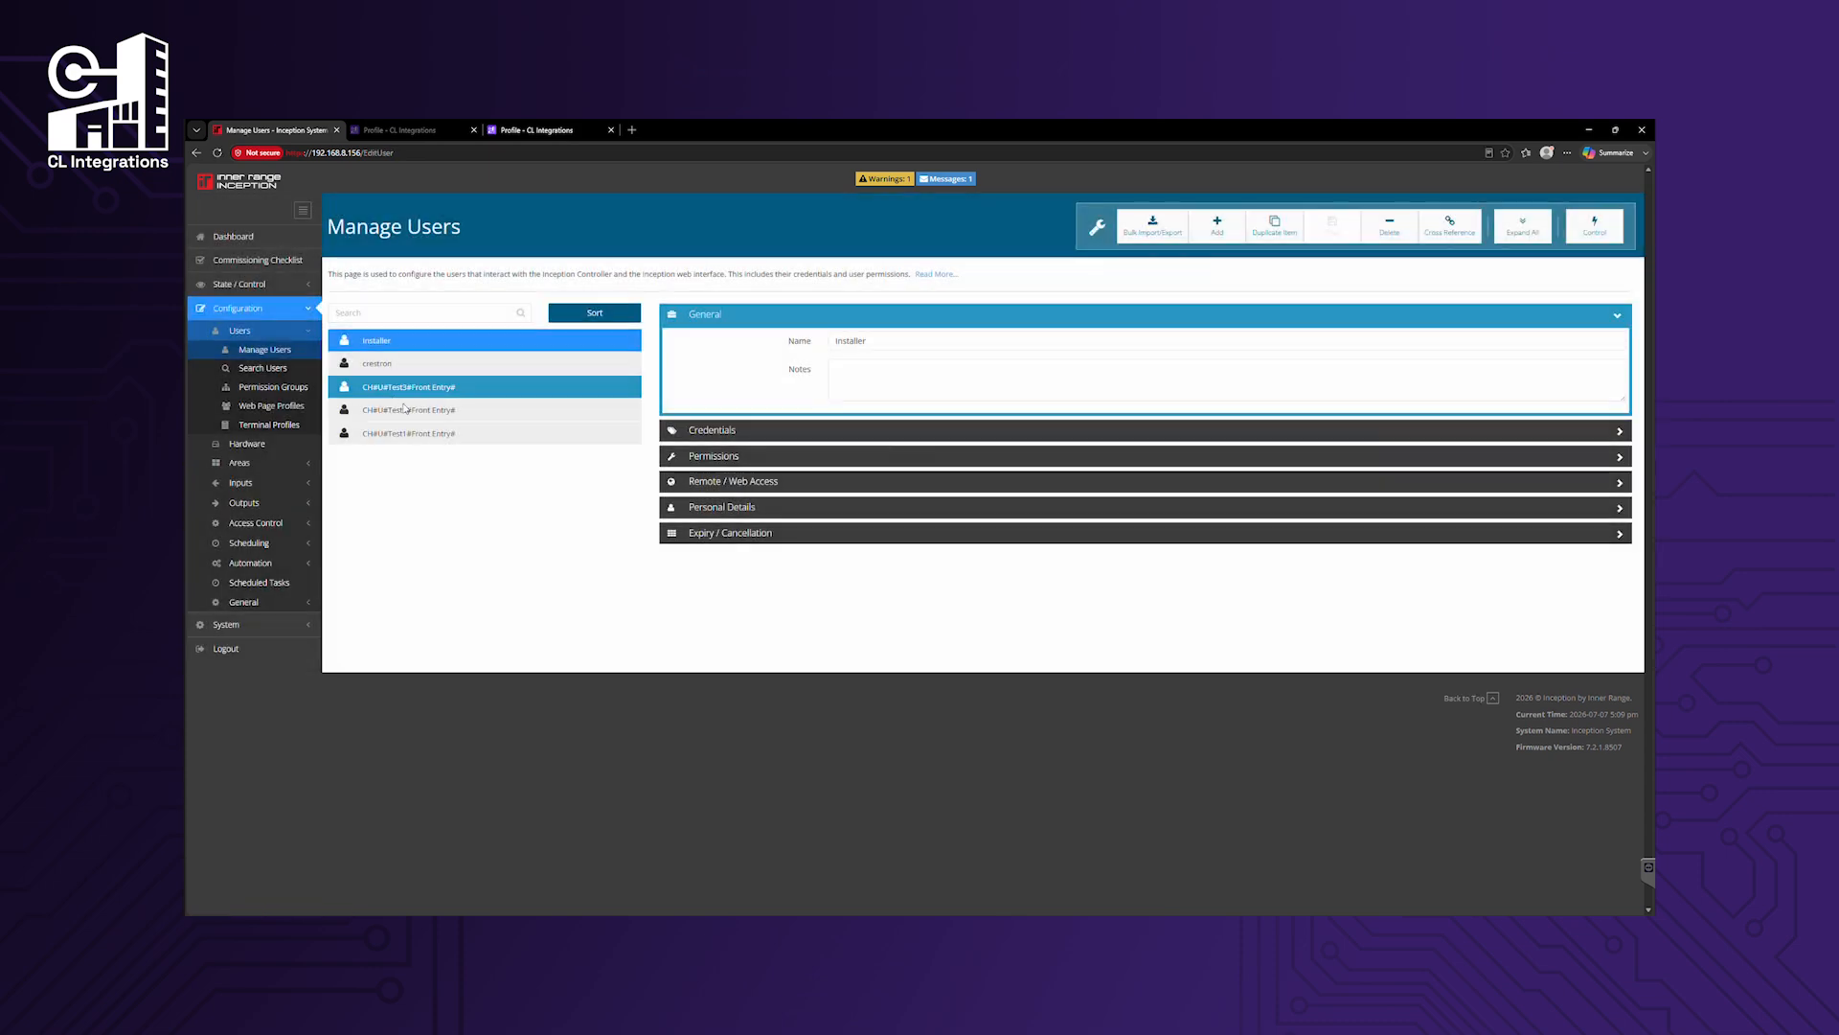
left_click(432, 388)
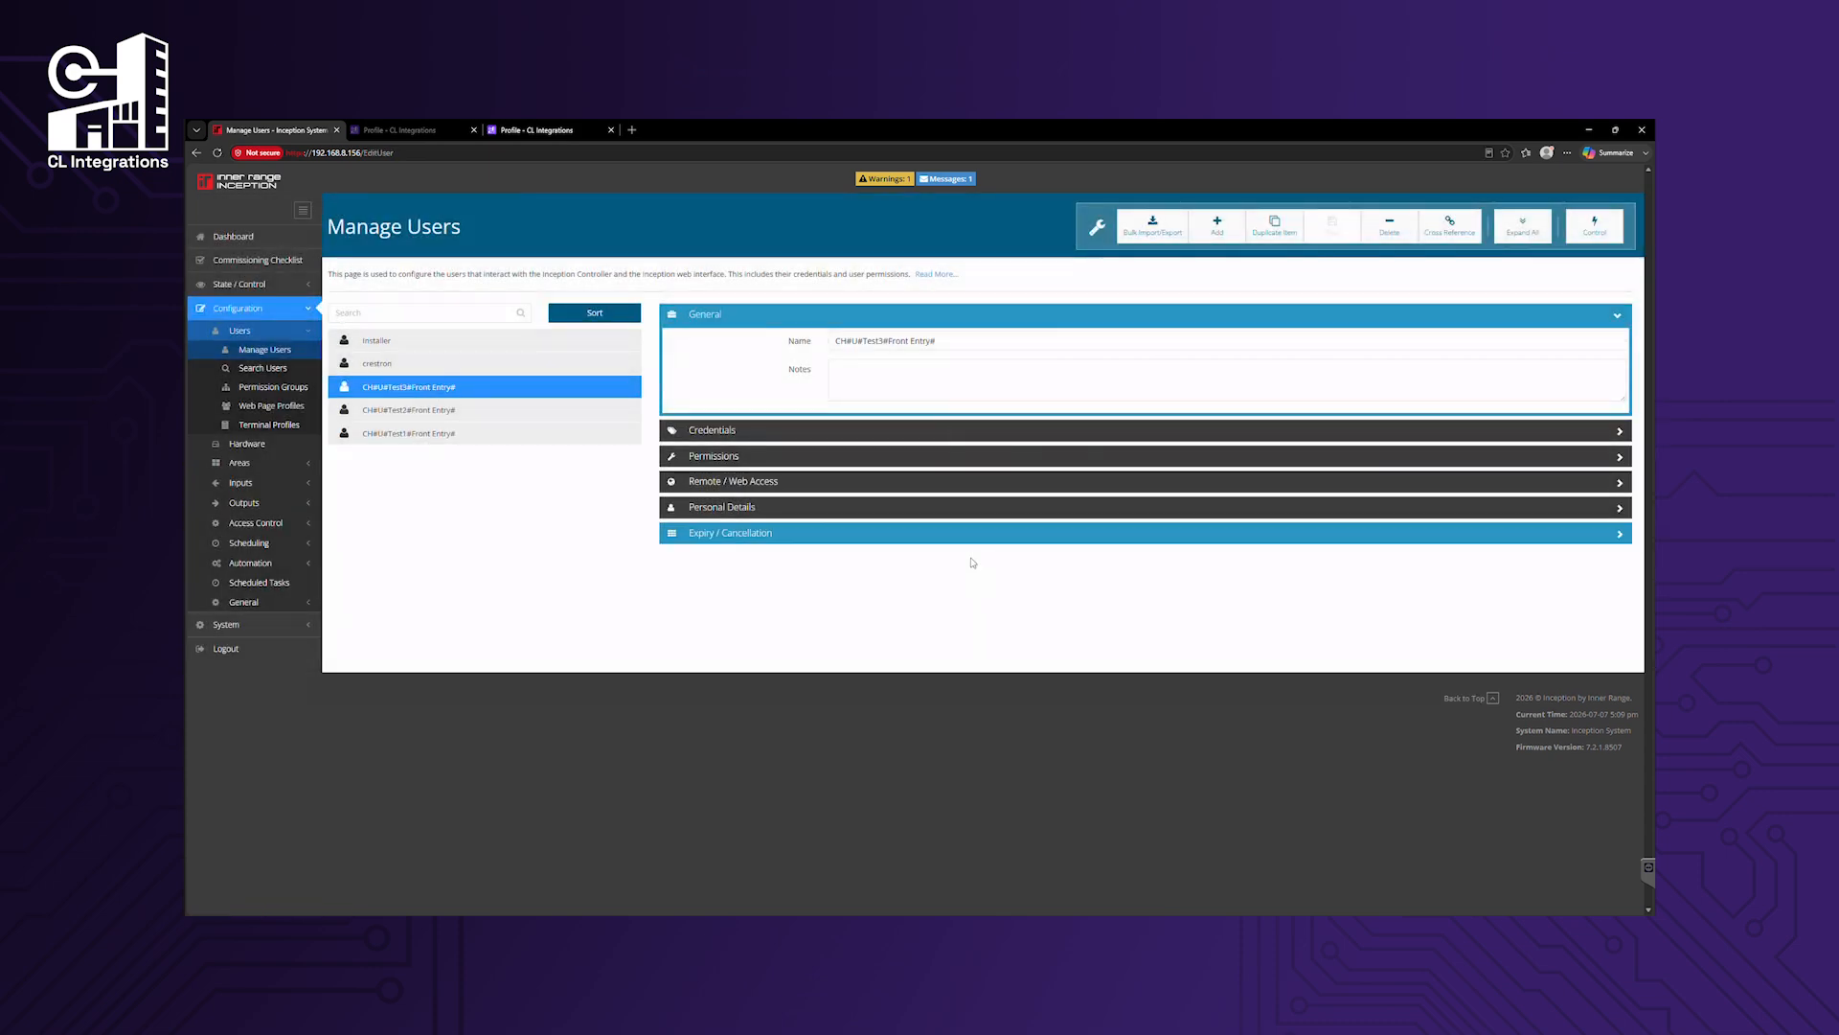
left_click(912, 533)
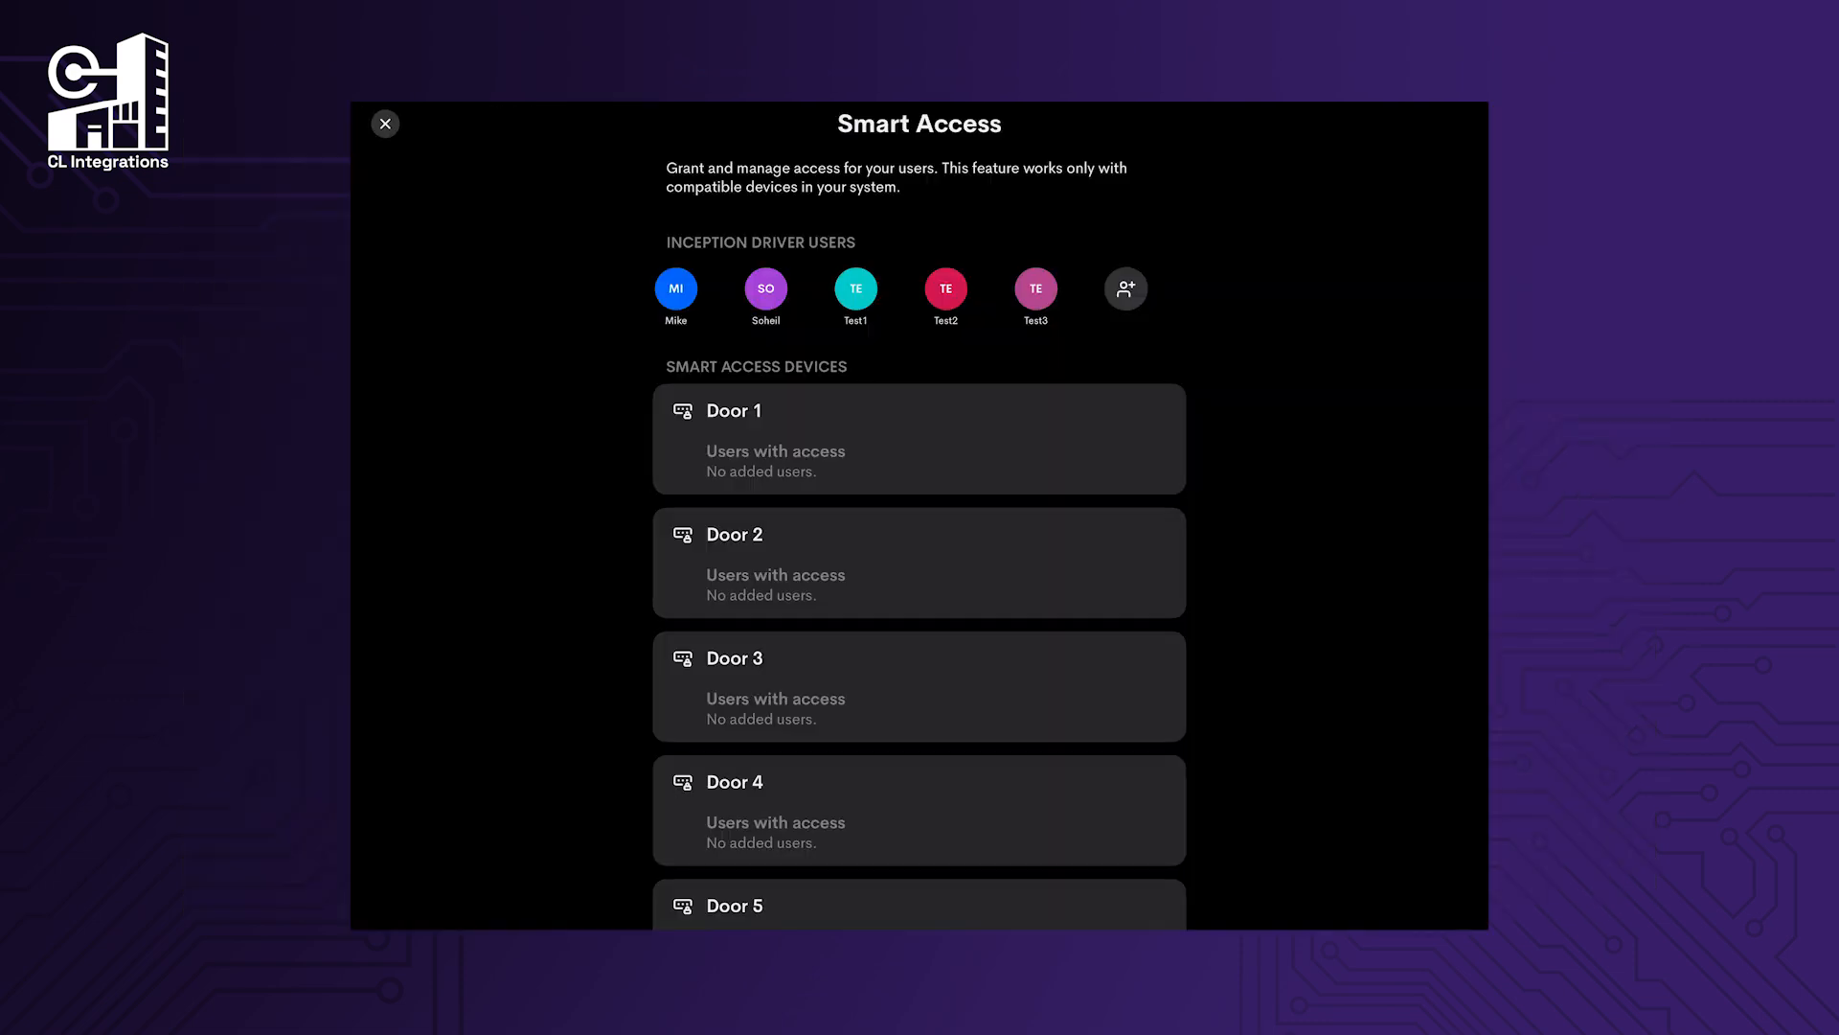
left_click(856, 289)
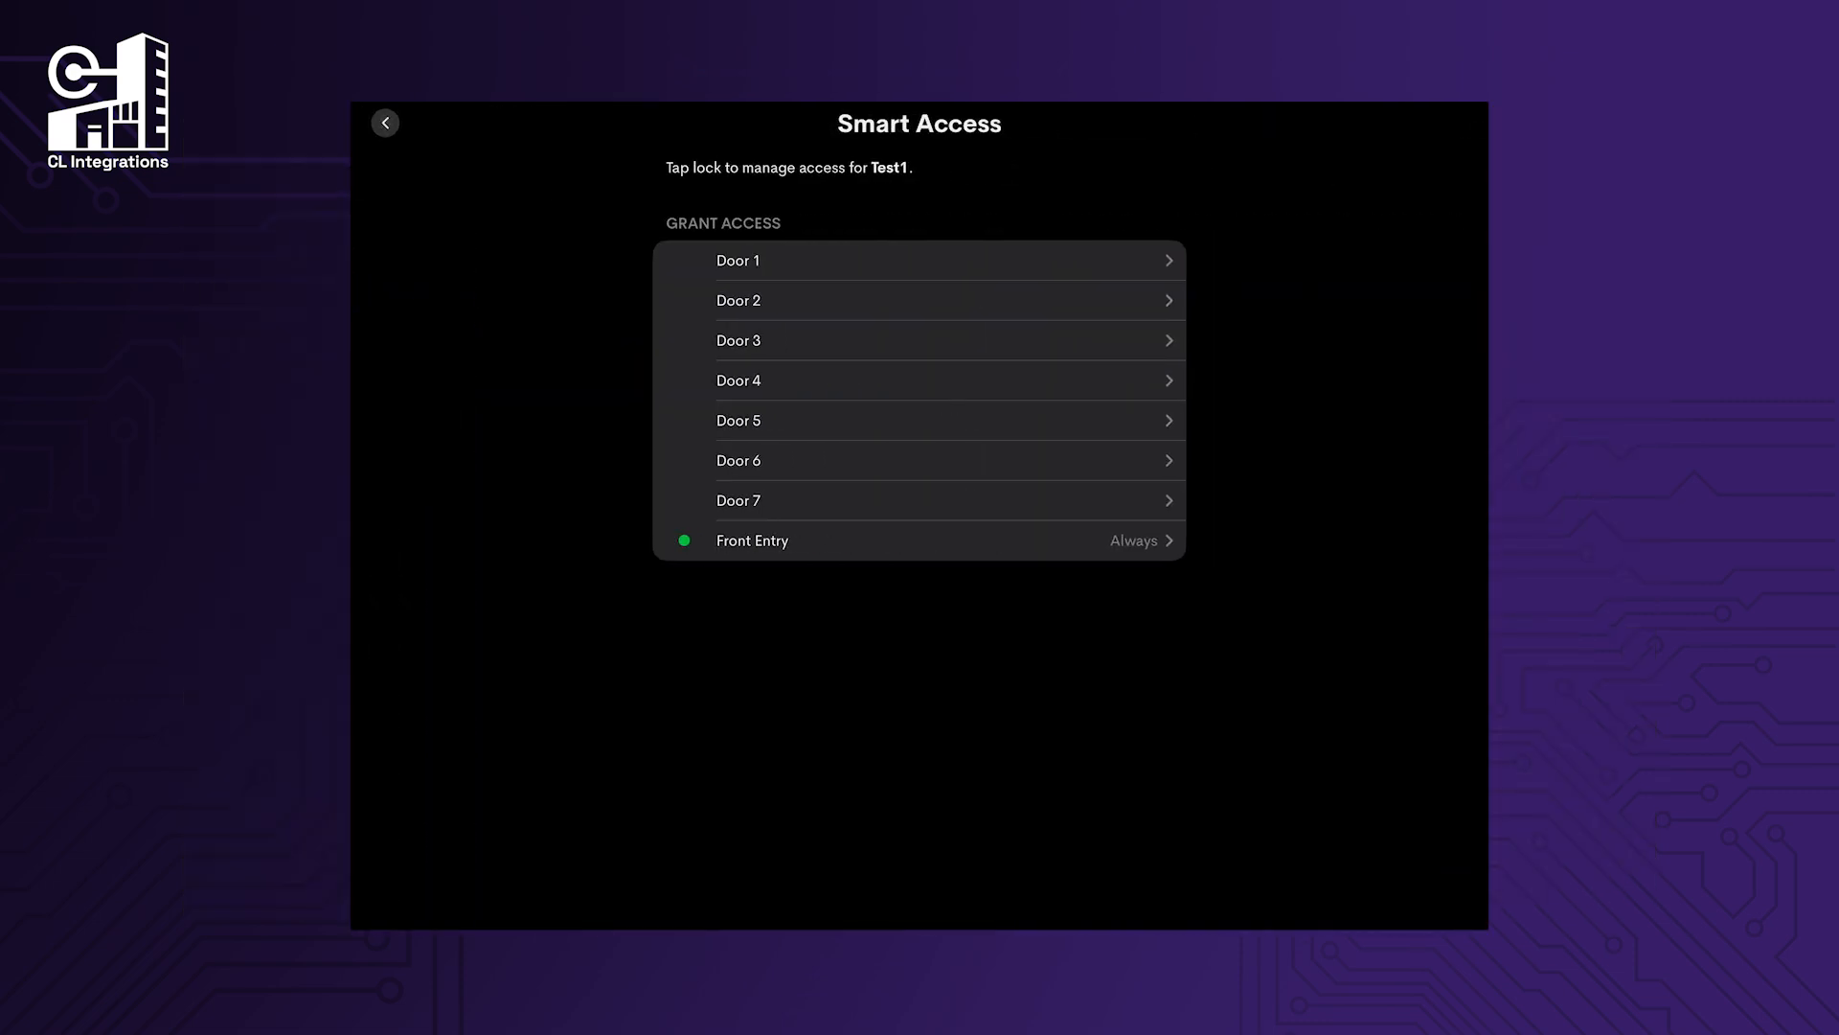
Switch Test1's Always Front Entry access to Disabled and save the change.
left_click(752, 540)
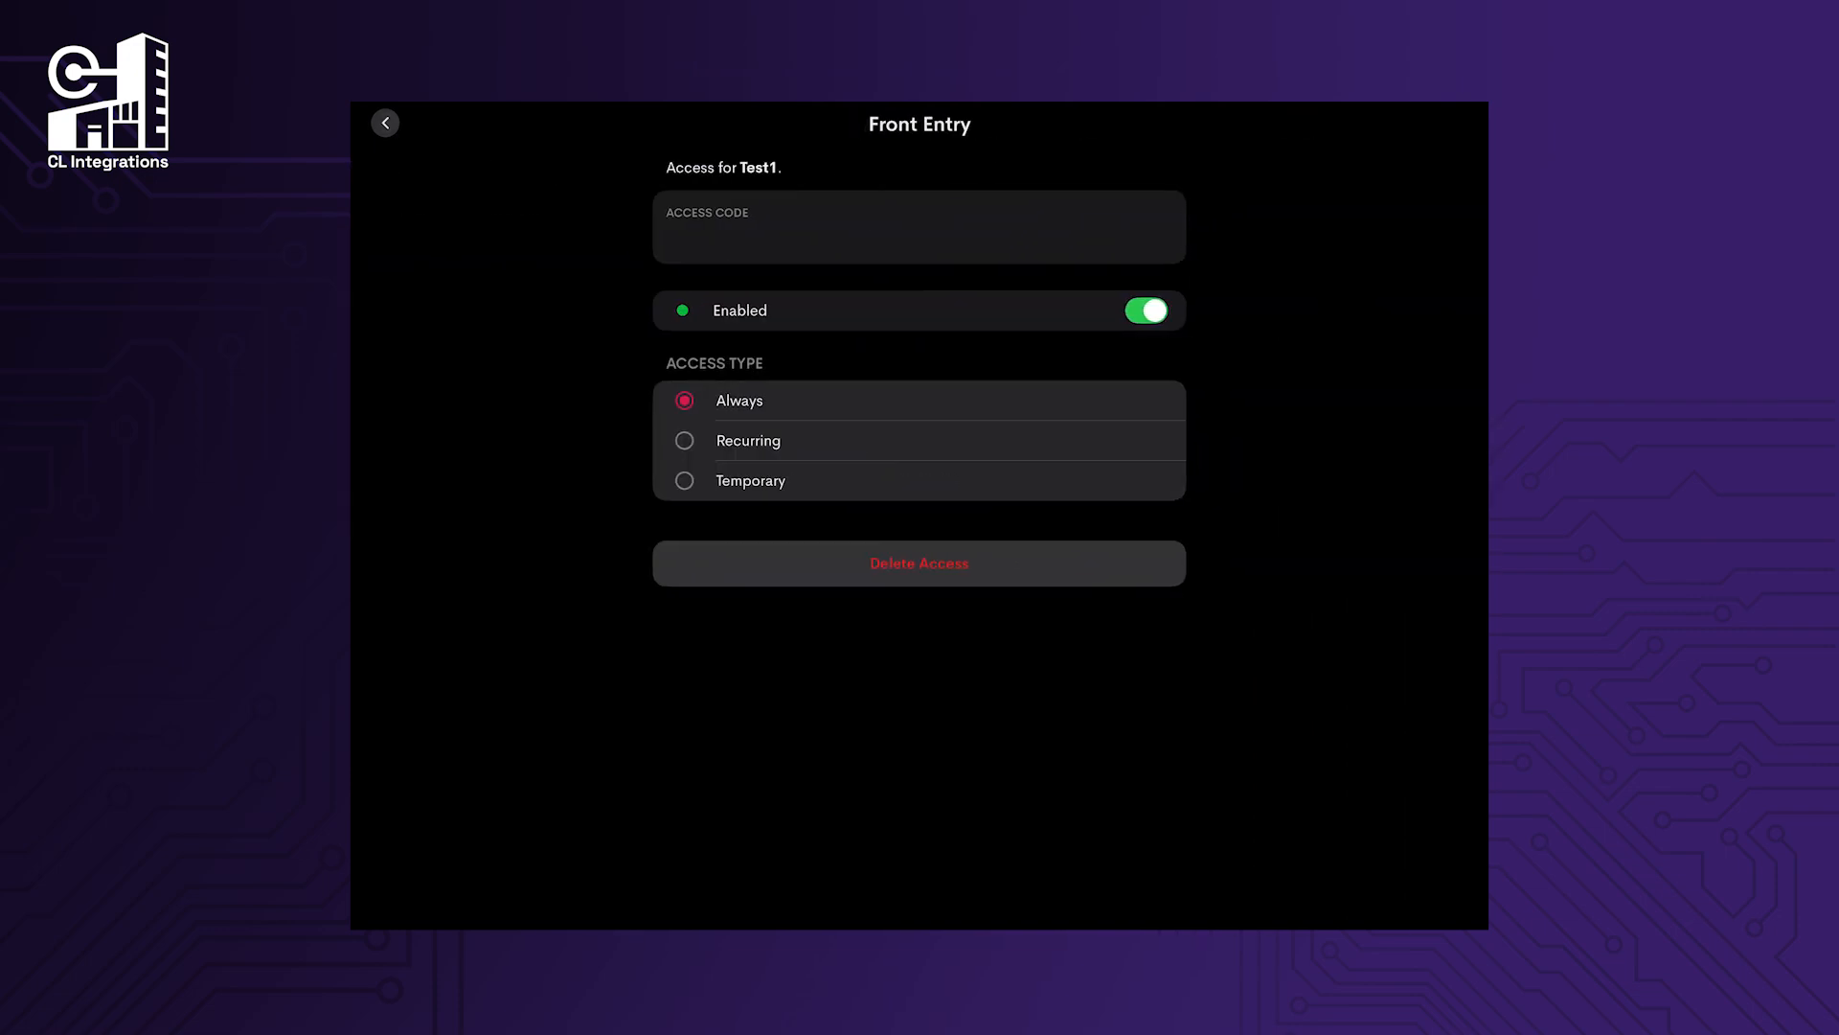
left_click(1146, 311)
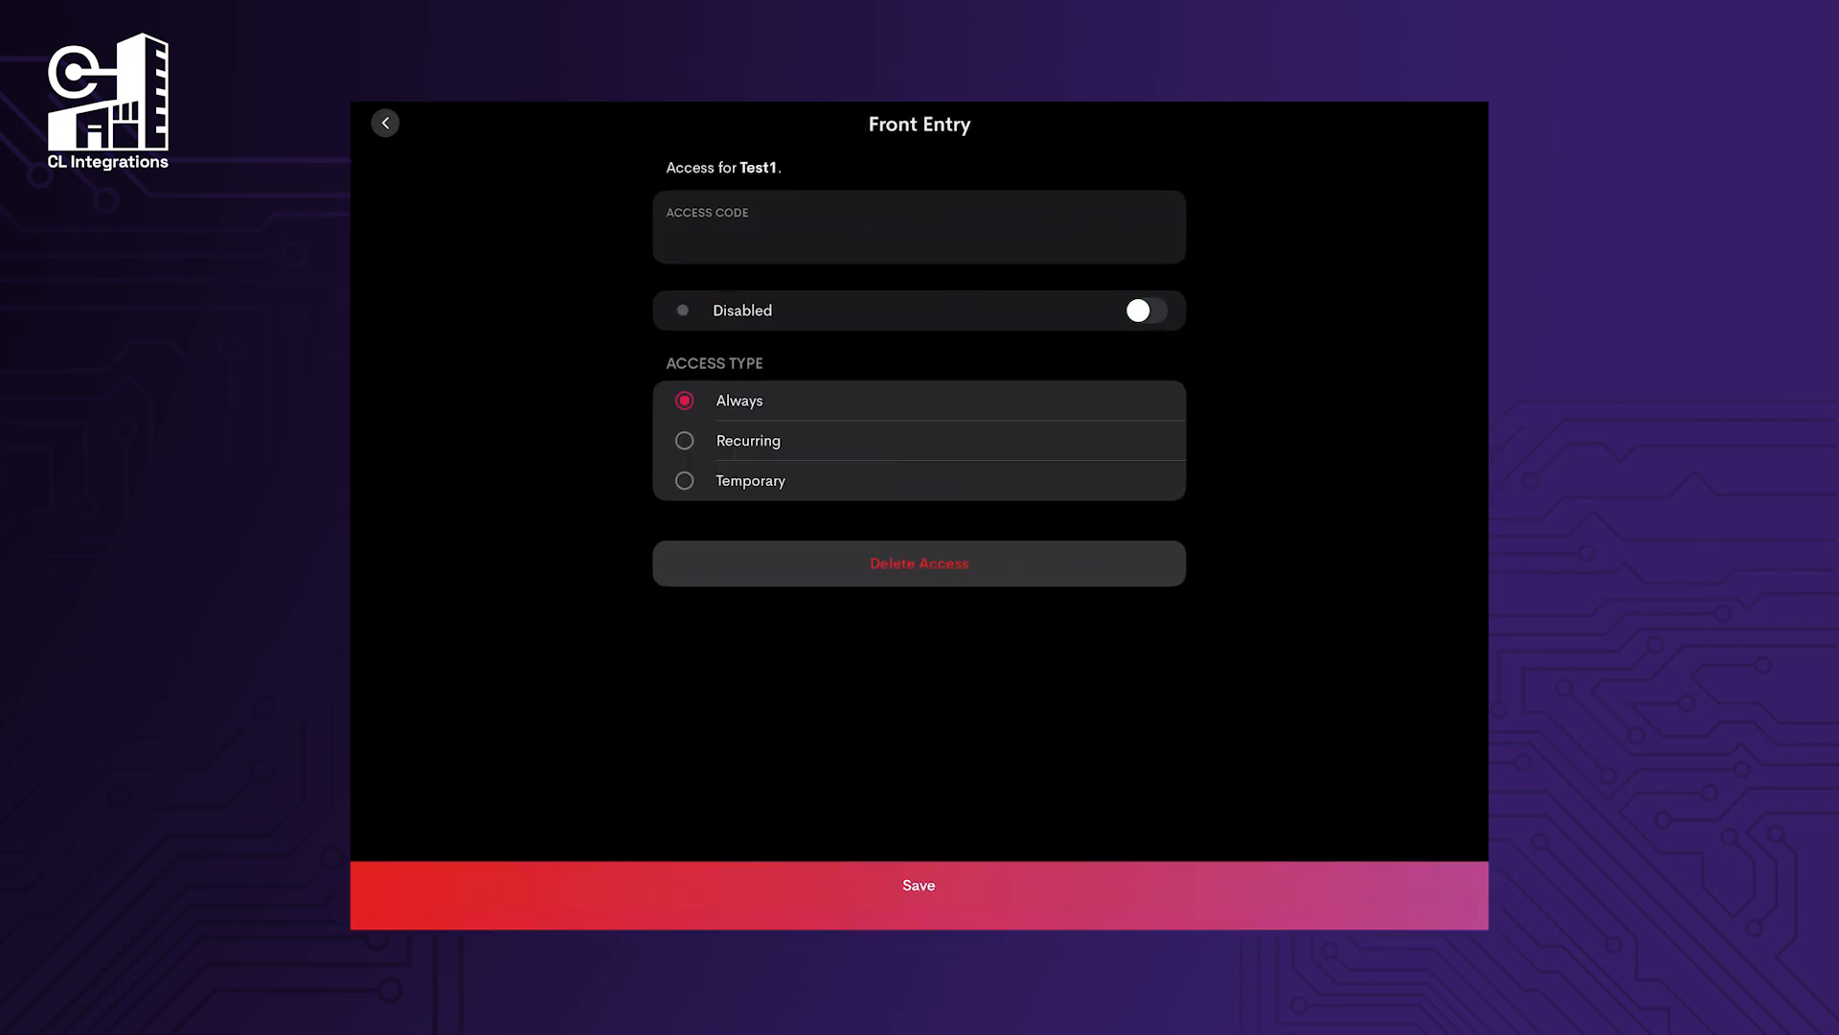
left_click(919, 885)
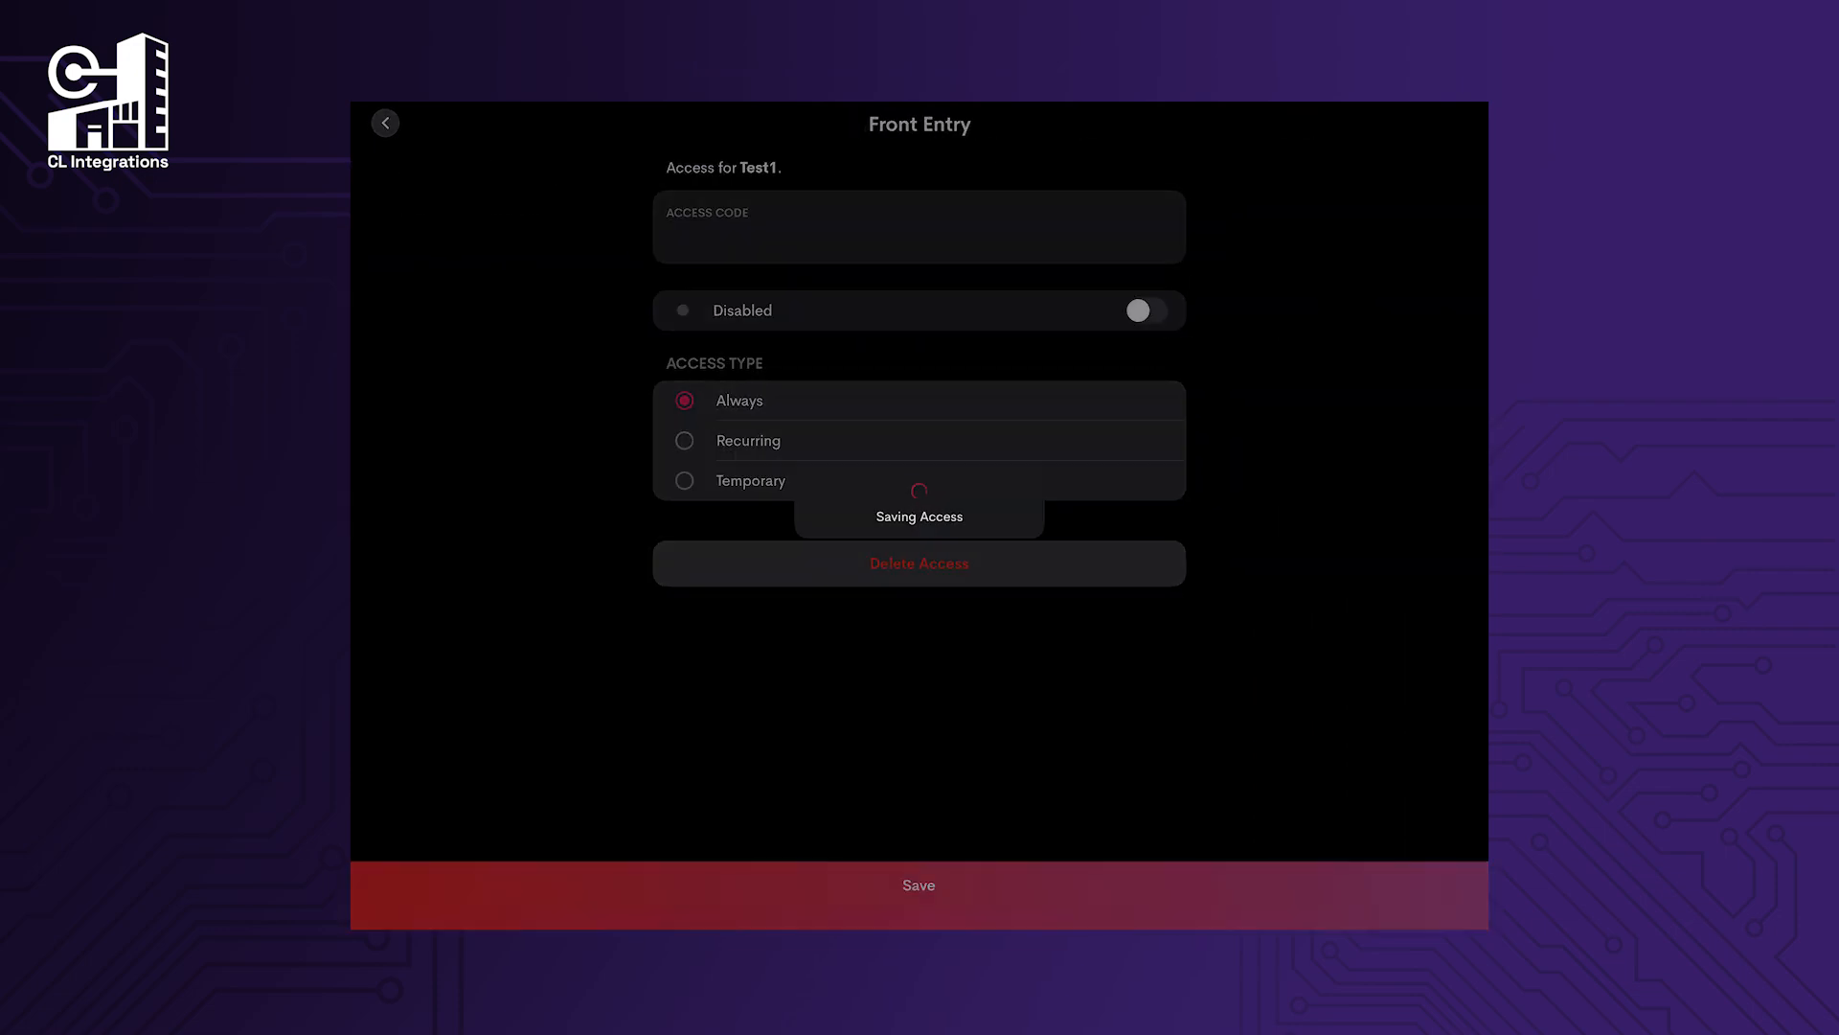